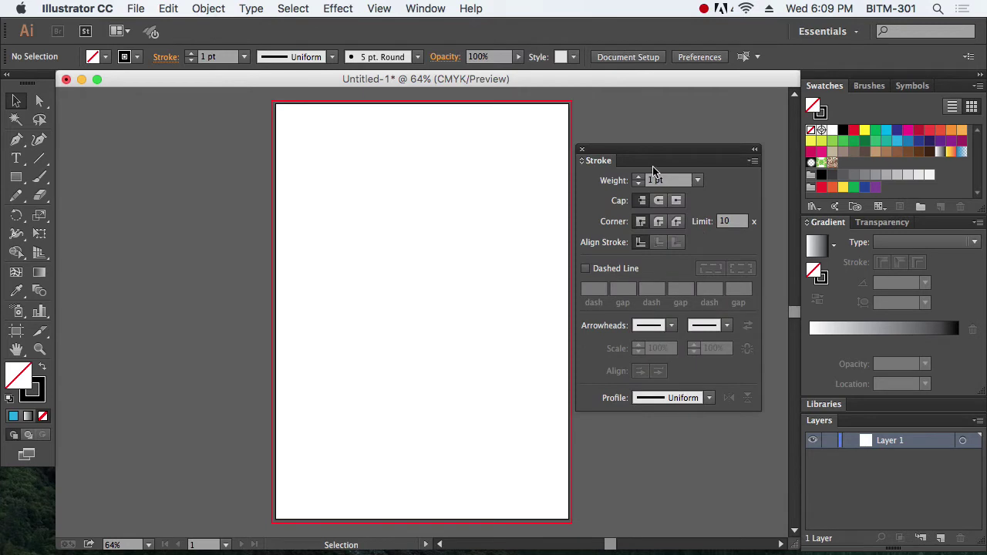
- Place the Stroke panel beside the artboard, hiding its extra options and showing them again
left_click_drag(652, 152, 673, 132)
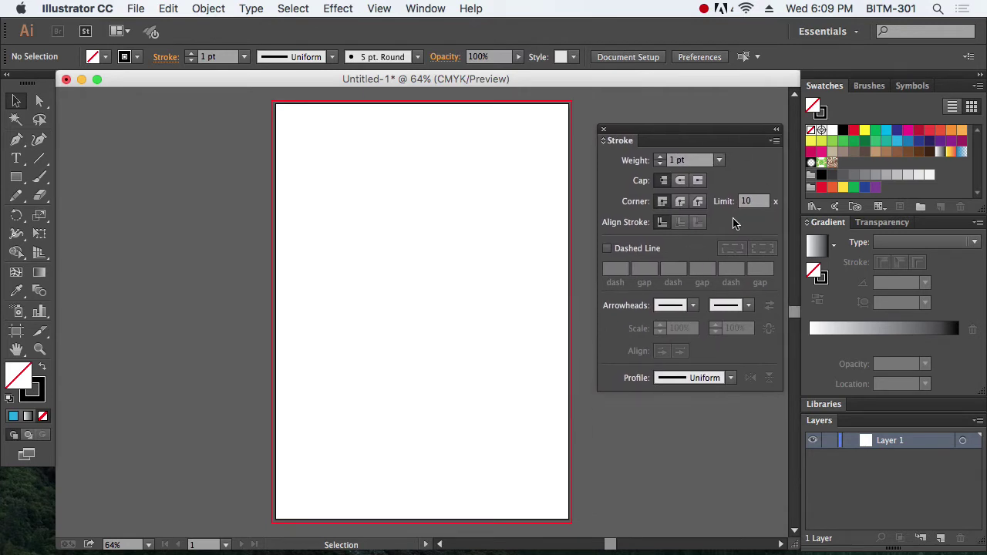
left_click(776, 142)
left_click(788, 145)
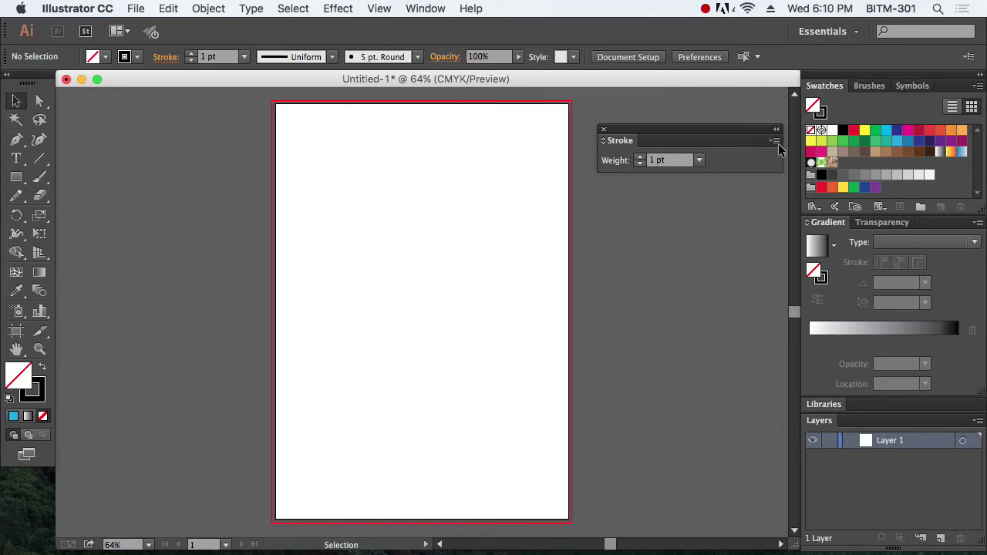
mouse_move(721, 138)
left_mouse_down()
mouse_move(689, 132)
mouse_move(714, 141)
left_mouse_up()
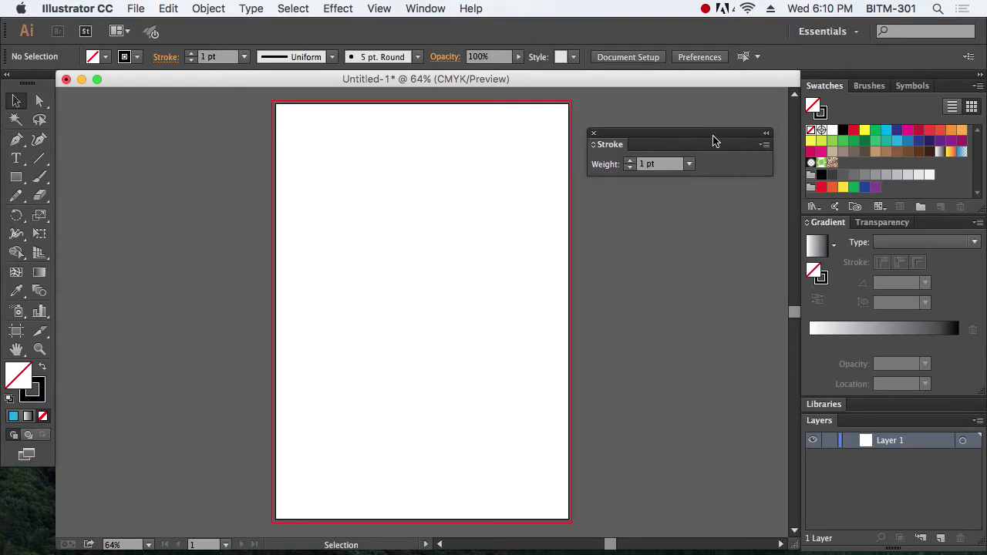
left_click(765, 144)
left_click(799, 151)
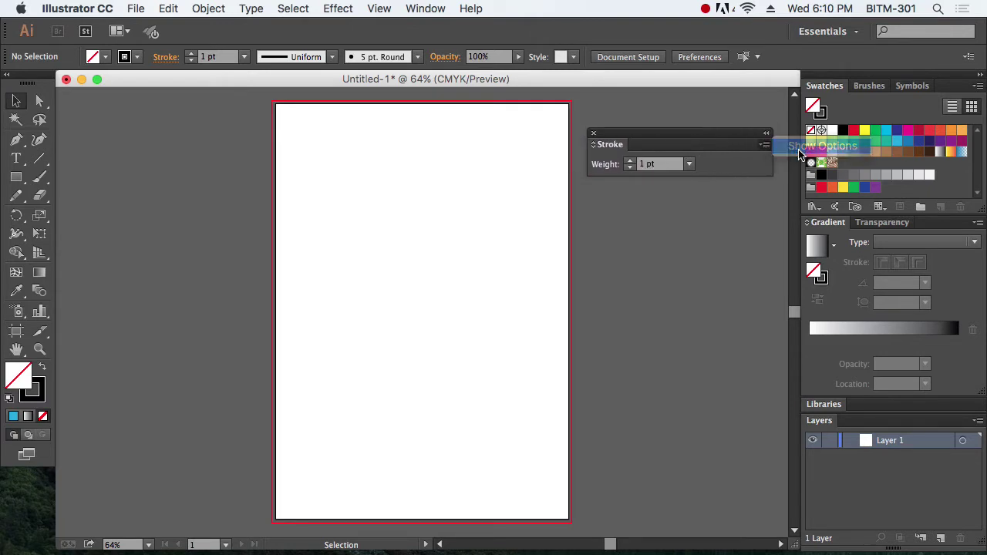
left_click_drag(702, 137, 711, 125)
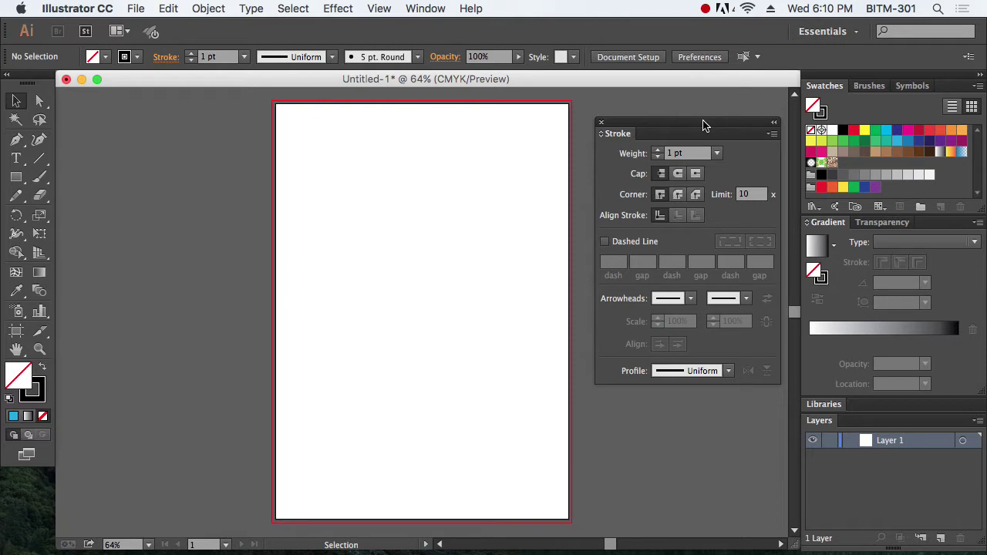
- Draw a straight horizontal line near the top of the artboard with the Pen tool and deselect it
left_click(16, 139)
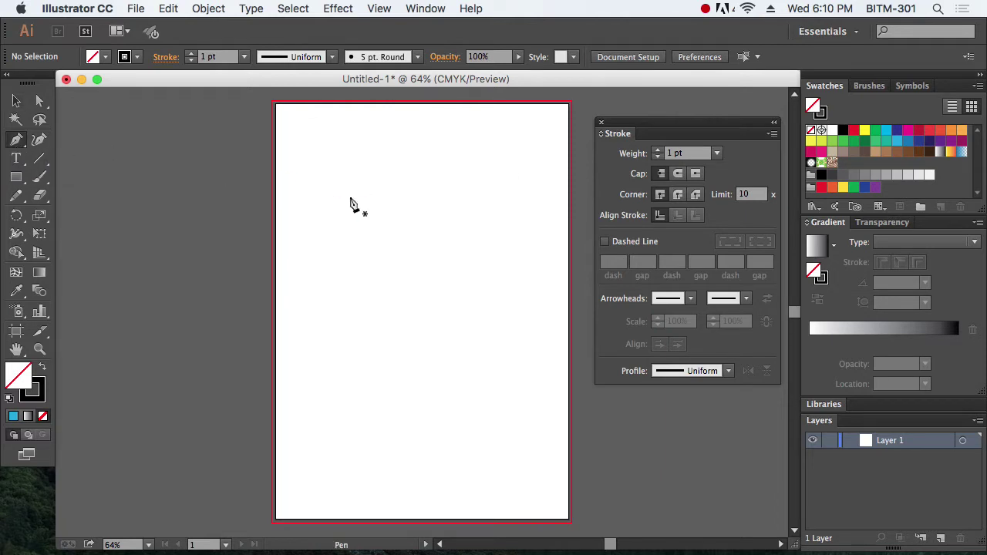
left_click(373, 168)
left_click(466, 169)
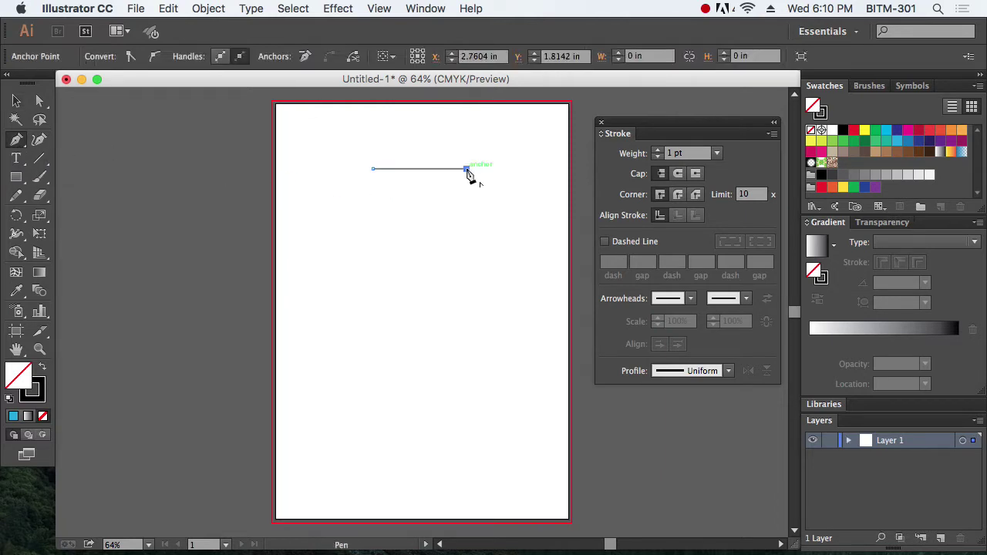
left_click(16, 101)
left_click(402, 248)
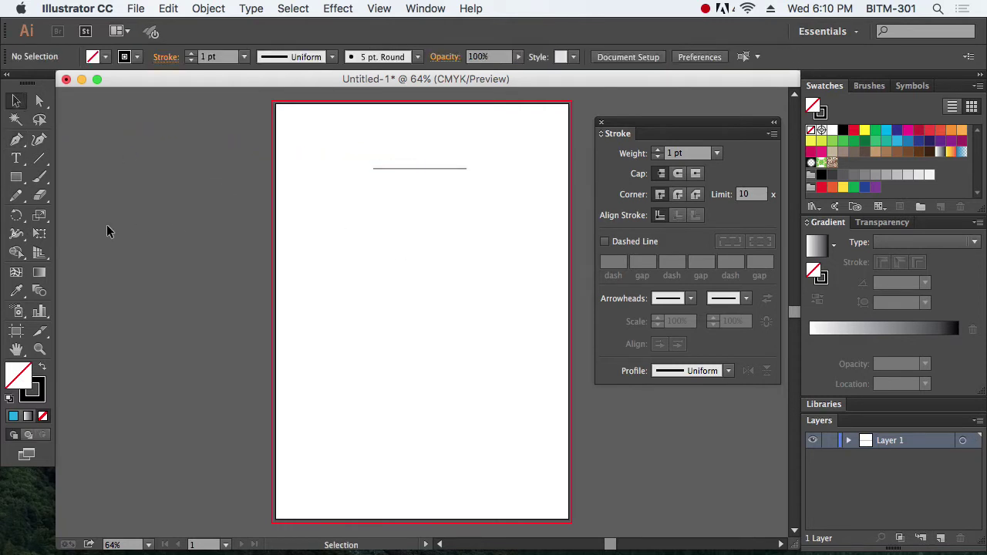
- Draw a square about 2.63 in wide and high directly below the horizontal line and deselect it
left_click(16, 177)
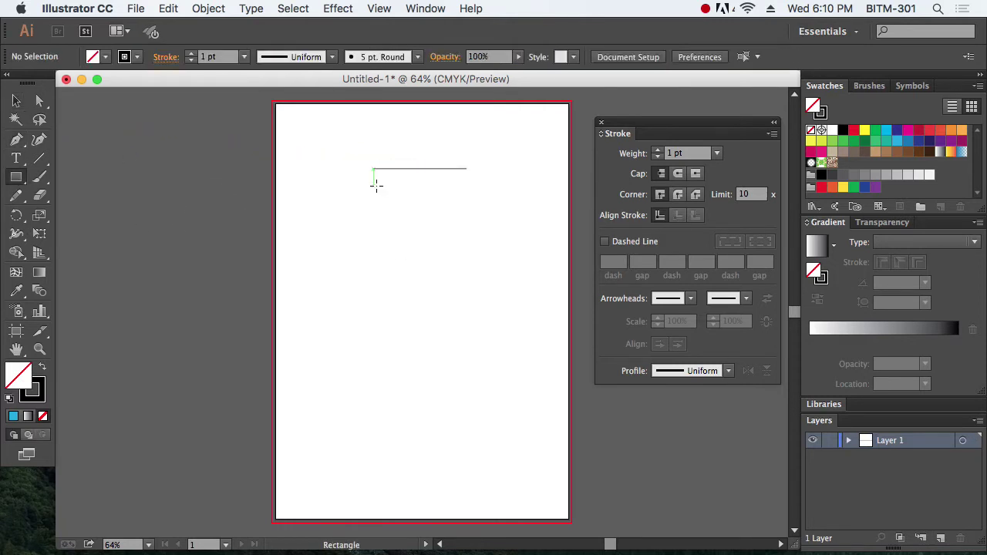
left_click_drag(374, 185, 468, 279)
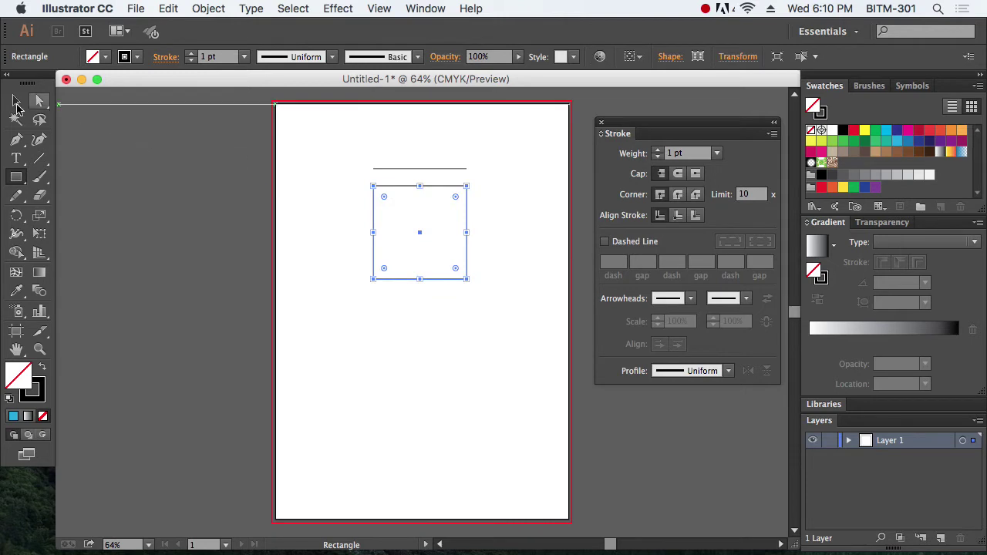
left_click(17, 101)
left_click(412, 205)
- Increase the stroke weight of both the line and the square to 15 pt
key("z")
left_click_drag(353, 146, 561, 250)
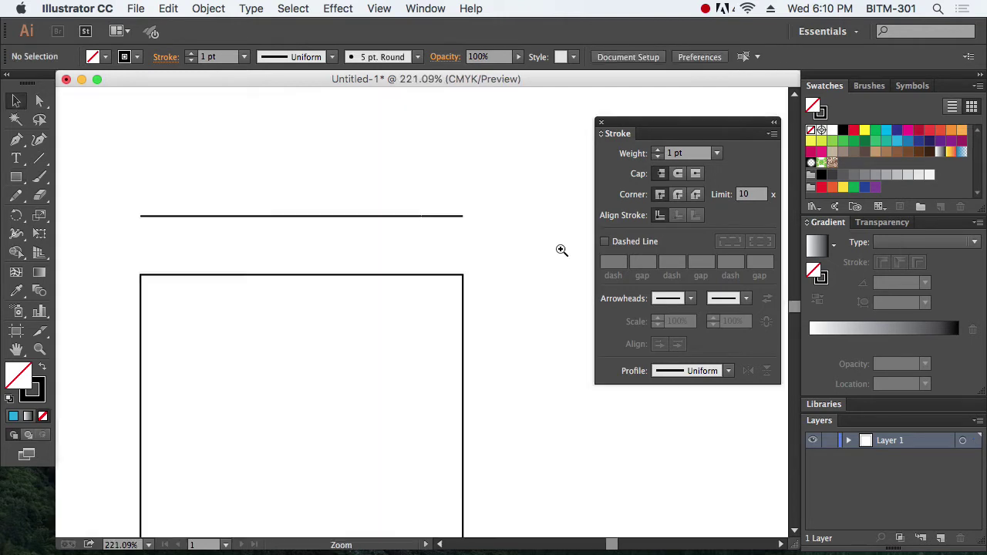
left_click_drag(465, 256, 532, 242)
left_click_drag(354, 152, 453, 343)
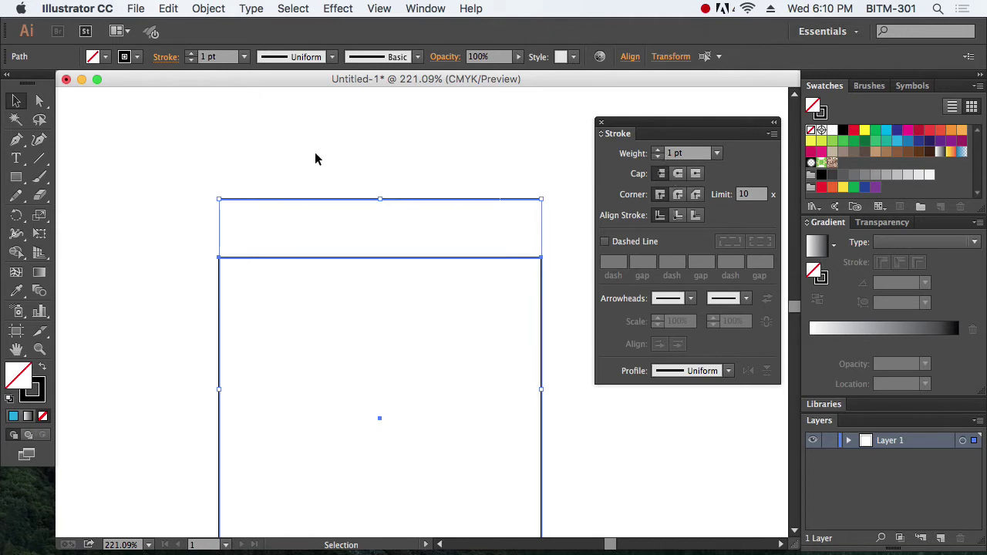
left_click(200, 164)
left_click_drag(199, 168, 509, 273)
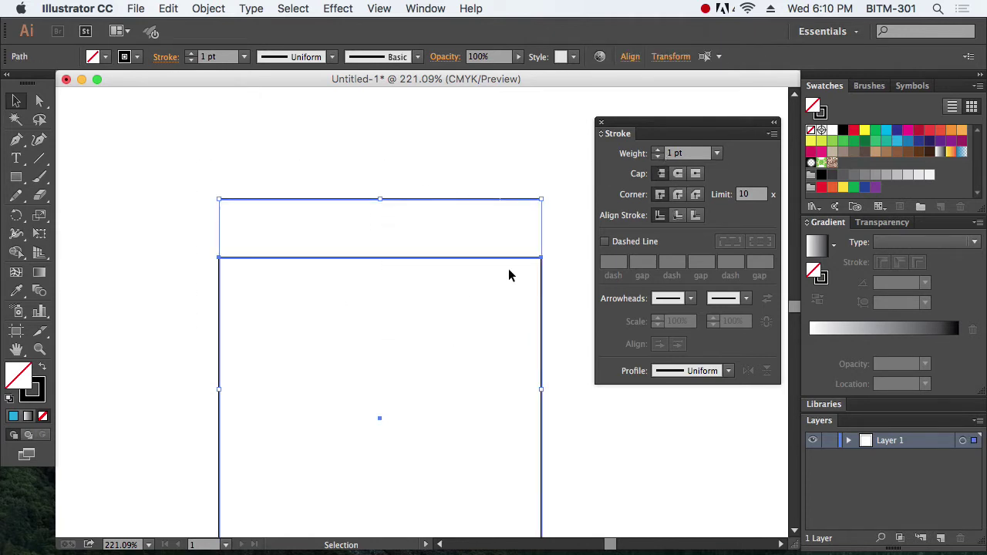
left_click(657, 151)
left_click_drag(657, 152, 660, 155)
left_click(367, 147)
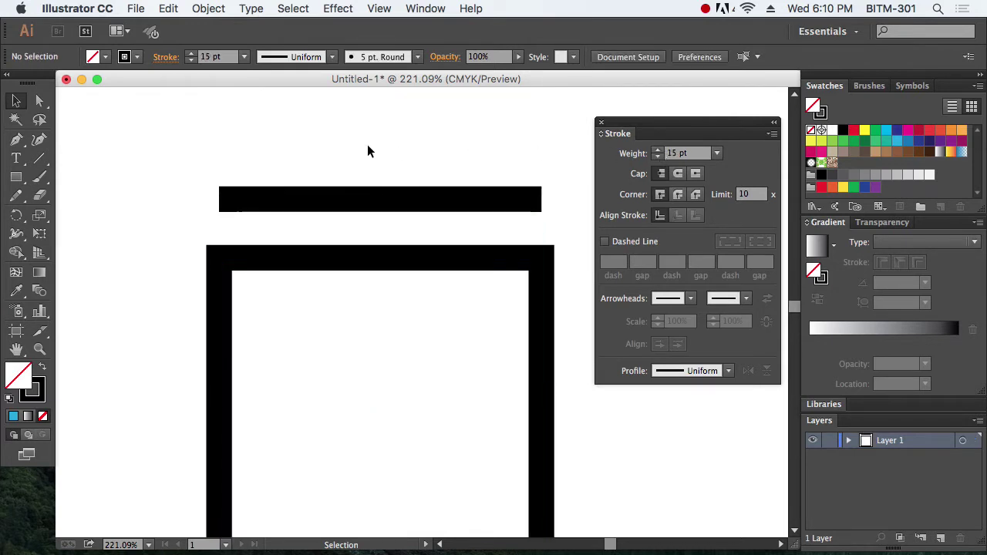
- Reduce the stroke weight of the line and the square to 4 pt and deselect them
left_click_drag(275, 150, 441, 331)
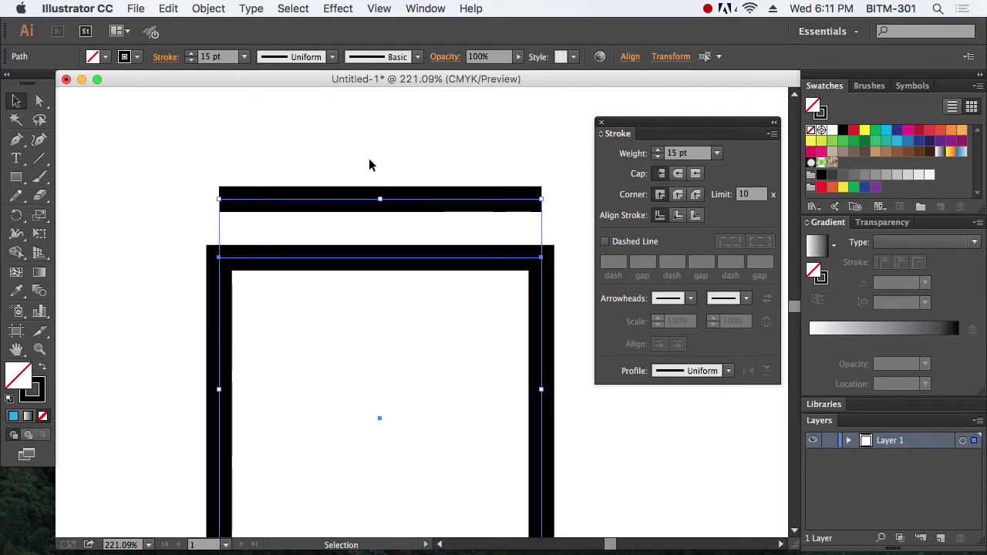
left_click_drag(309, 162, 444, 343)
left_click_drag(658, 158, 660, 160)
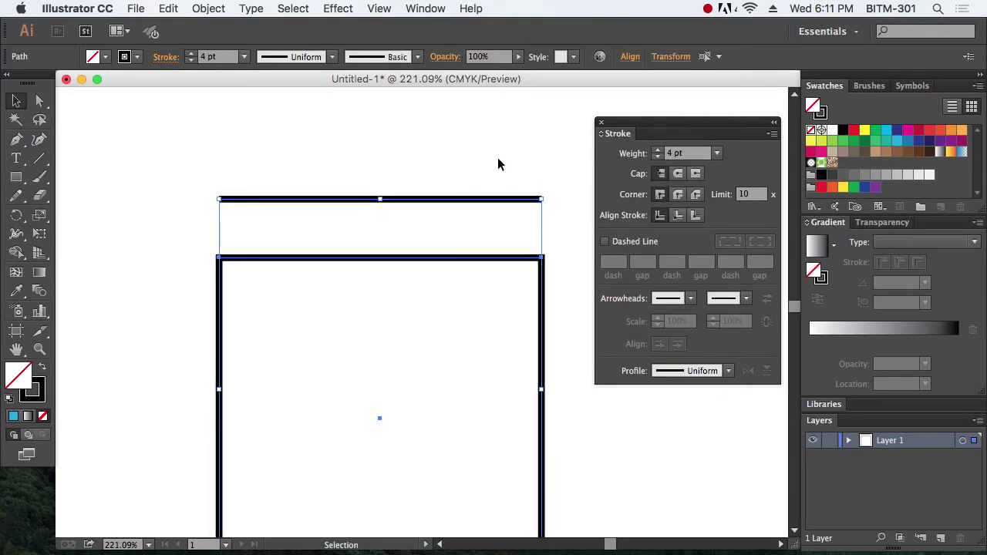
left_click(317, 162)
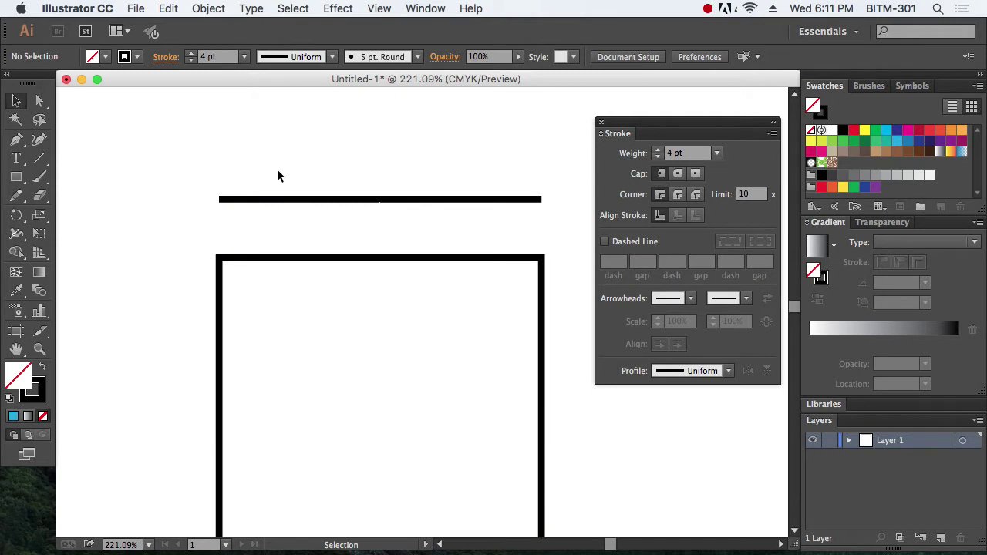
- Select the left endpoint of the horizontal line and give its stroke a round cap
left_click(40, 101)
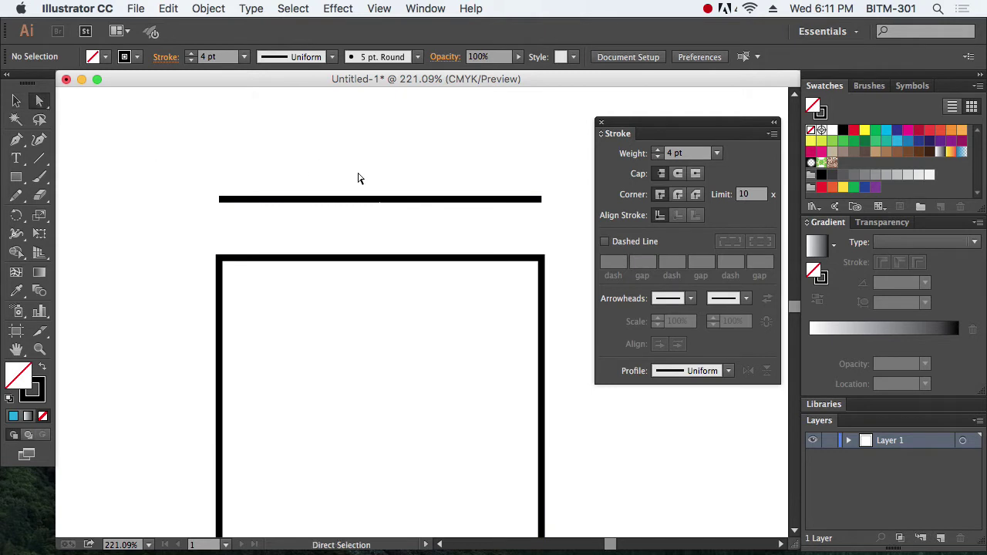
left_click_drag(260, 188, 399, 293)
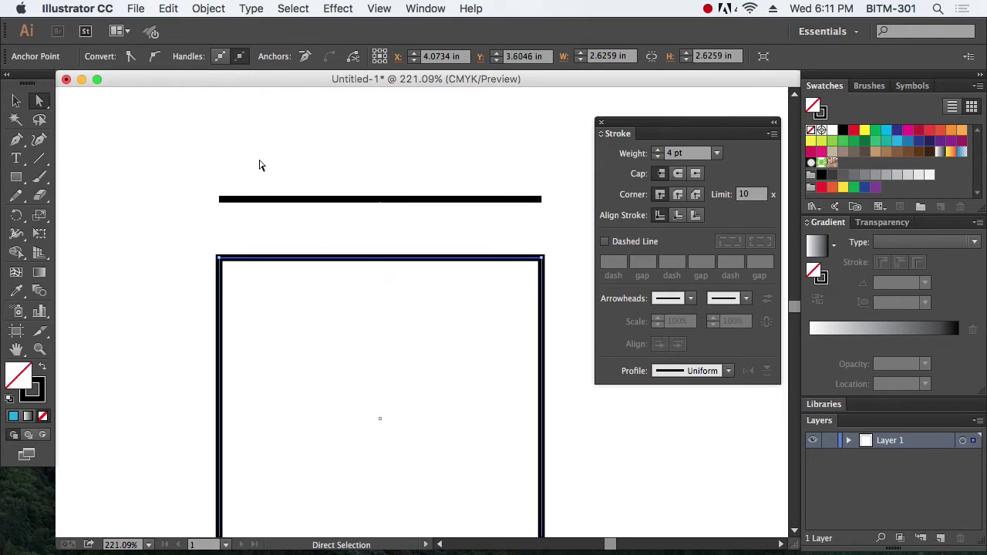
left_click_drag(194, 172, 330, 239)
key("super+space")
left_click_drag(199, 187, 281, 245)
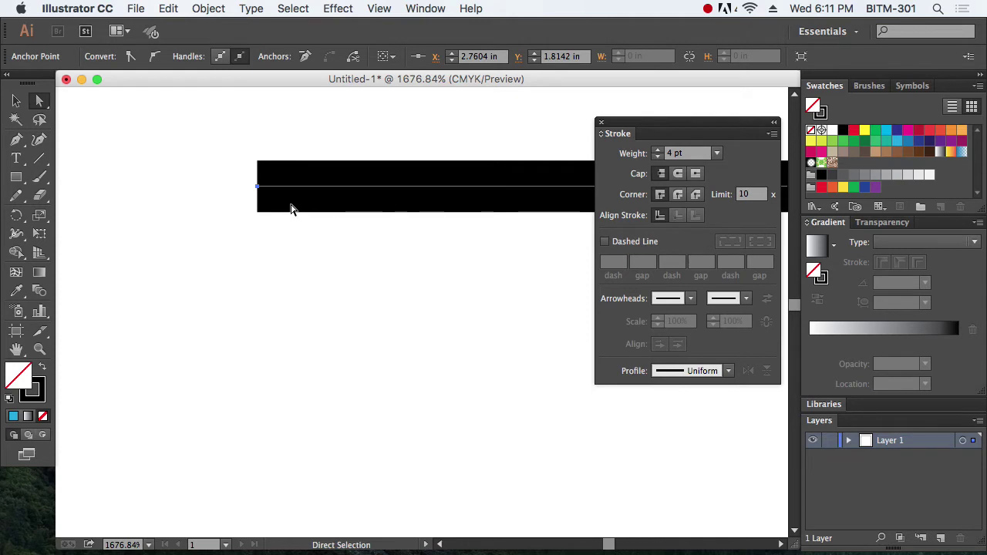
key("space")
left_click_drag(364, 212, 412, 304)
key("super+space")
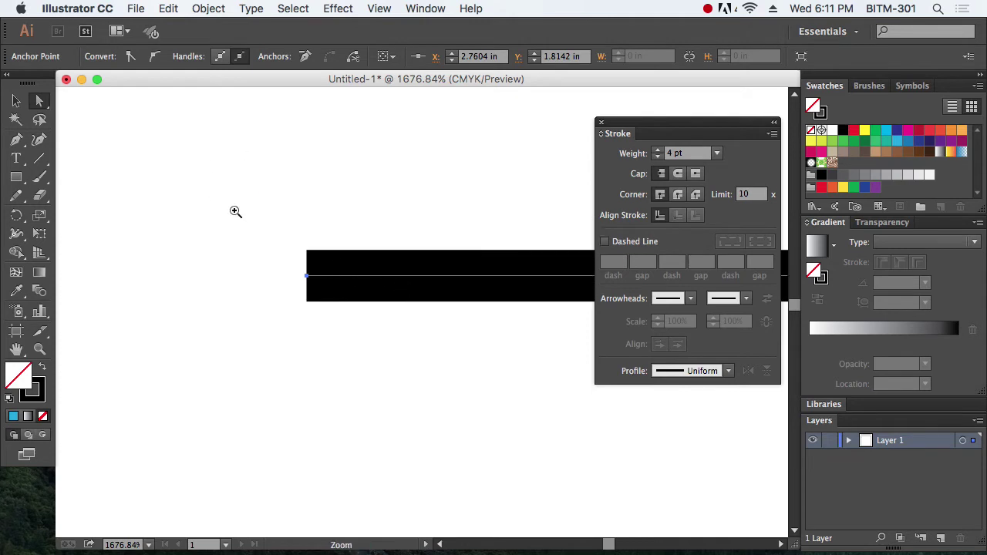
left_click_drag(225, 203, 450, 377)
key("space")
left_click_drag(478, 332, 410, 319)
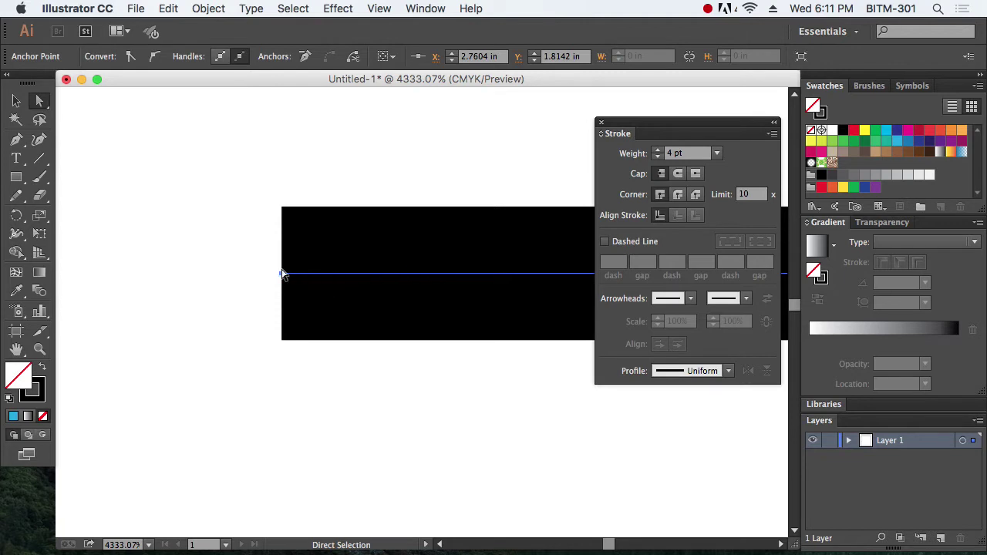
left_click(678, 175)
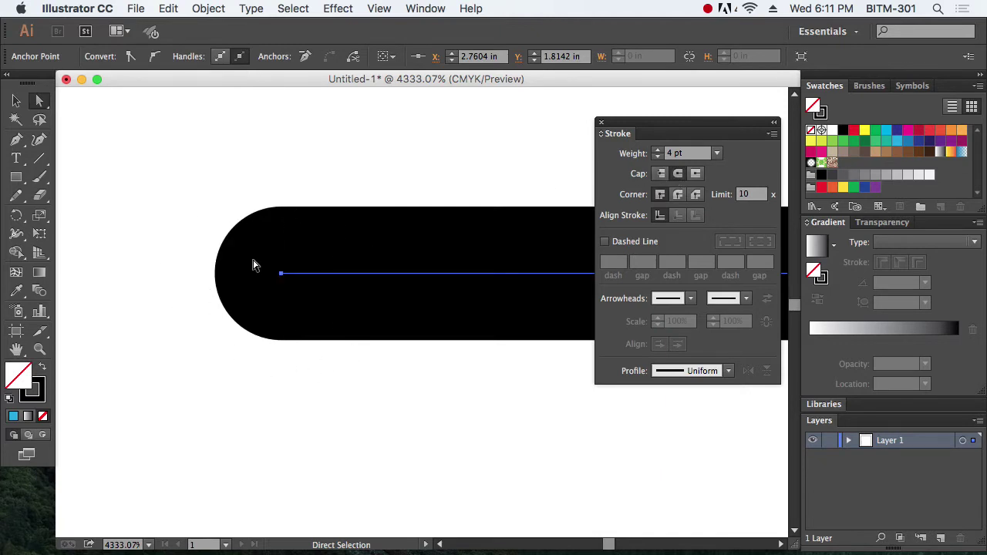
- Try projecting and round caps on the line, return it to a butt cap and deselect it
left_click(697, 176)
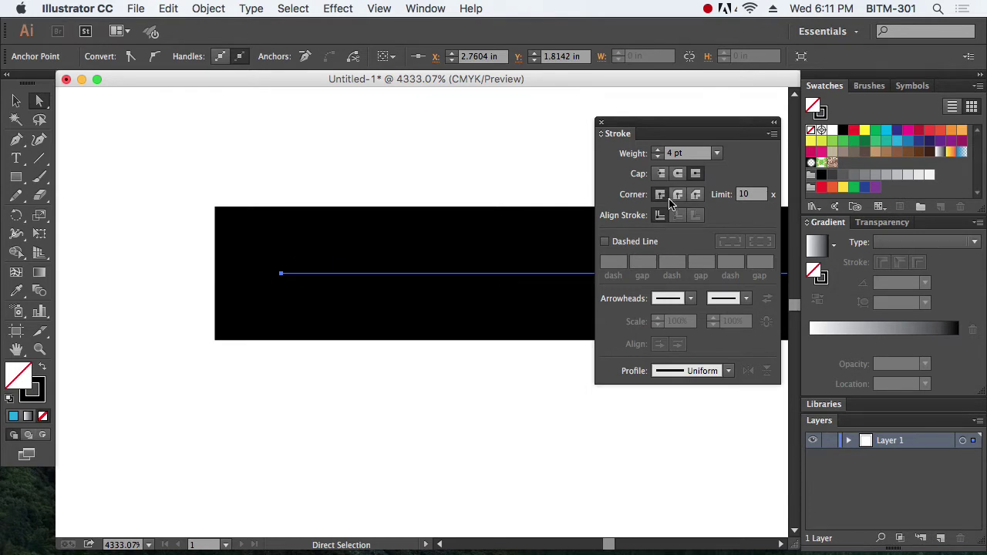
left_click(678, 174)
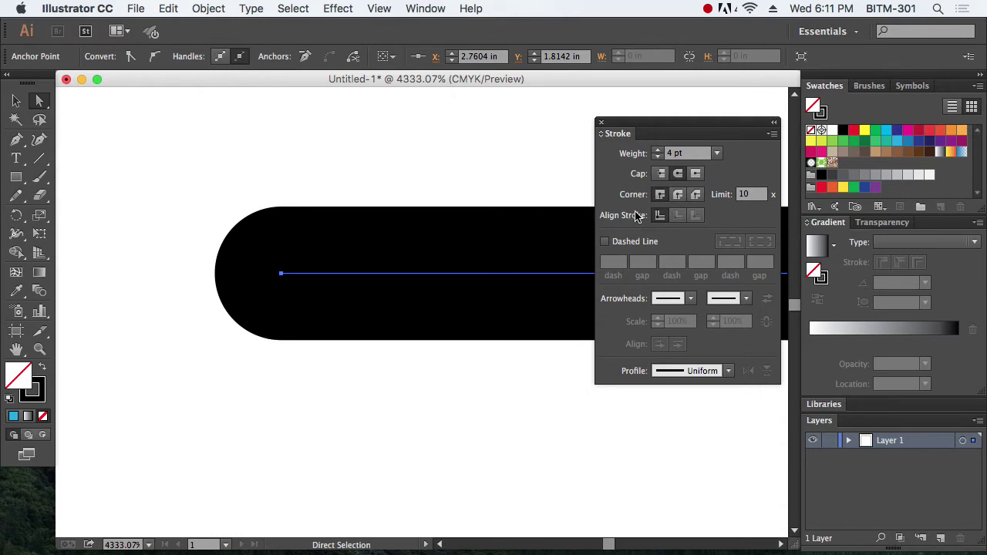
left_click(661, 174)
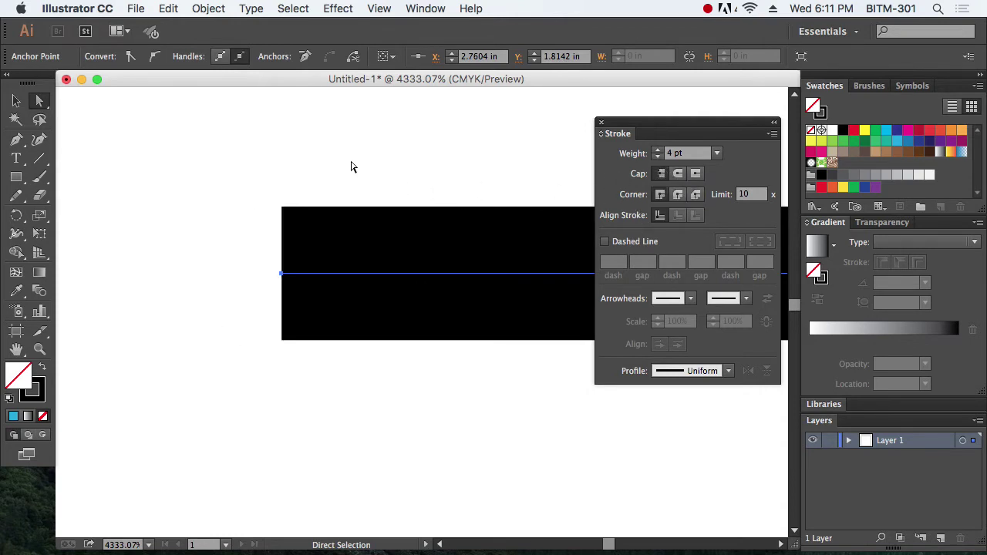
left_click(362, 194)
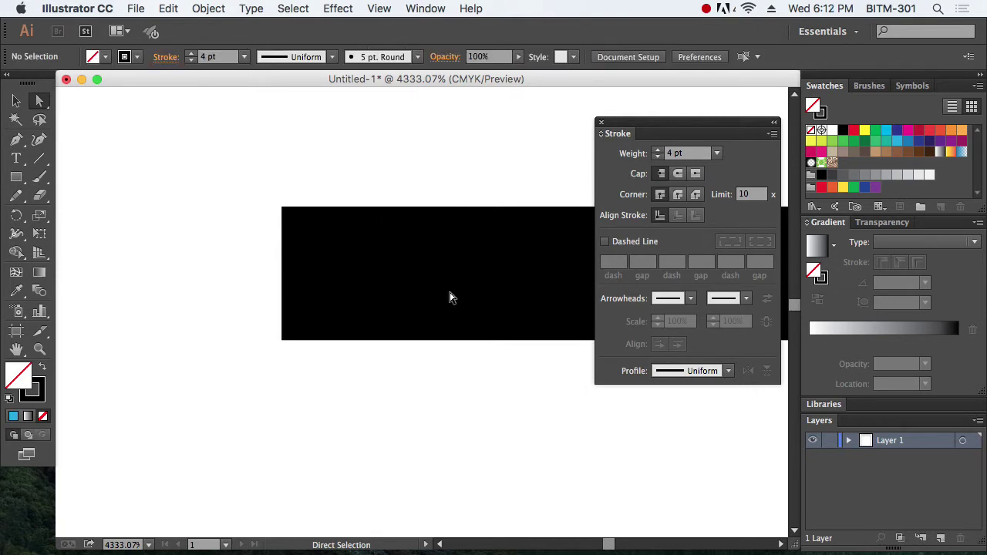
- Select the upper-left corner anchor of the square and give its stroke a round join
key("z")
left_click(465, 344, "alt")
left_click(467, 342, "alt")
left_click(467, 341, "alt")
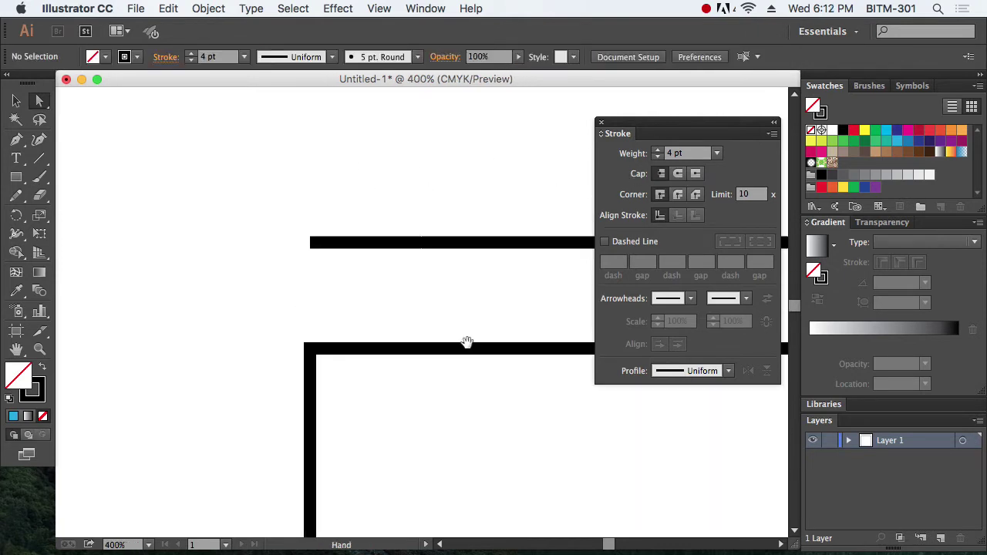
key("a")
left_click_drag(300, 334, 401, 408)
key("z")
left_click_drag(272, 307, 478, 456)
key("a")
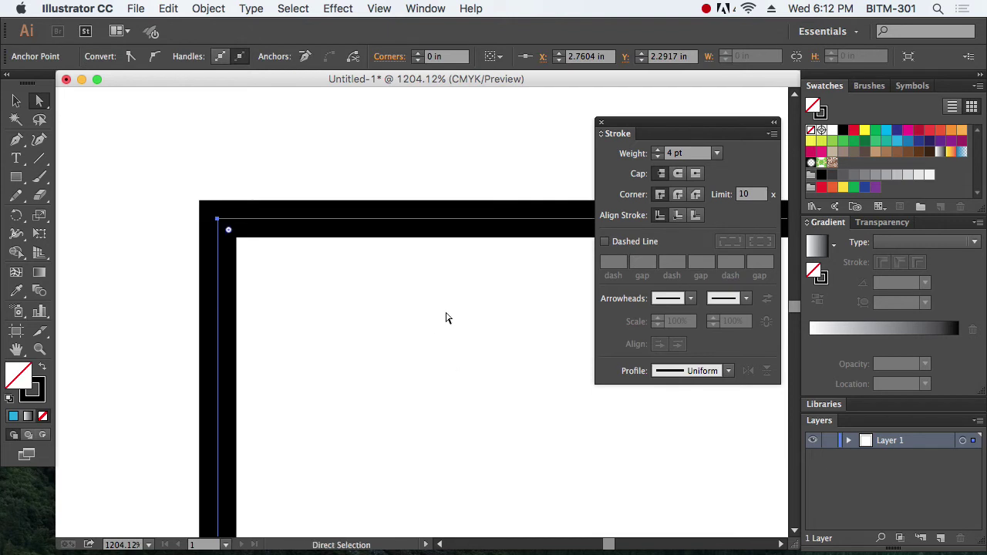
left_click(678, 194)
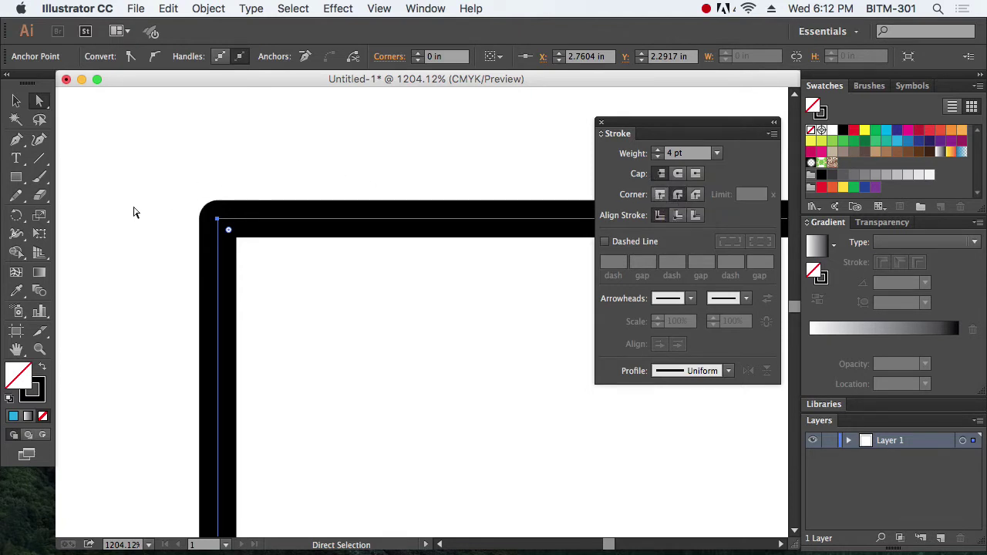
- Try rounding the square's upper-left corner path to a 0.12 in radius and undo it
key("super+space")
left_click_drag(145, 181, 432, 322)
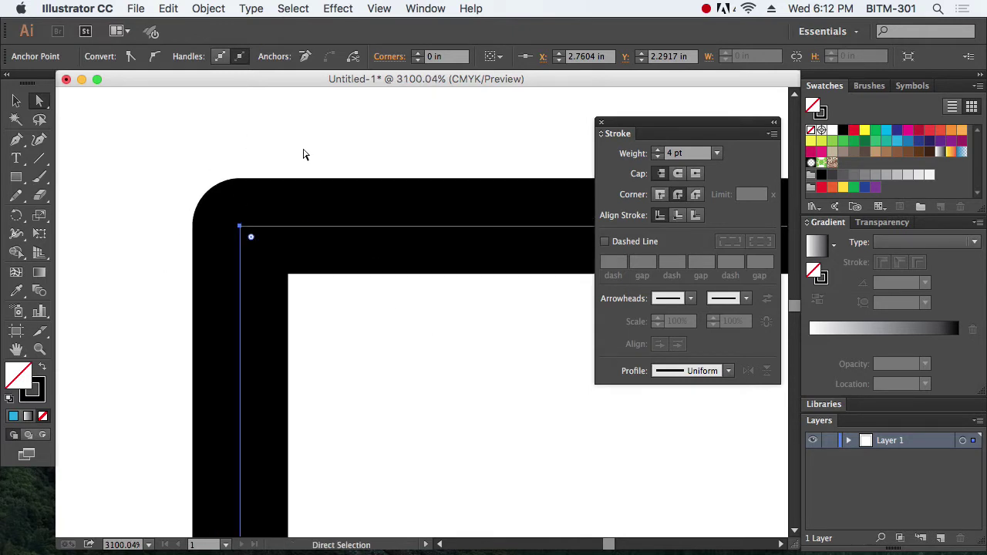
left_click(165, 147)
left_click_drag(154, 145, 254, 245)
left_click_drag(250, 238, 498, 383)
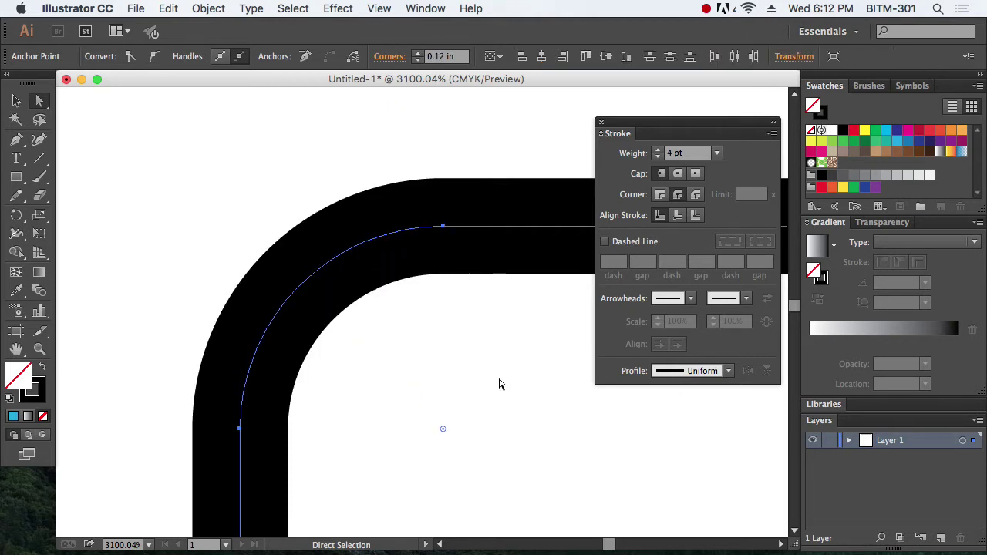
key("super+z")
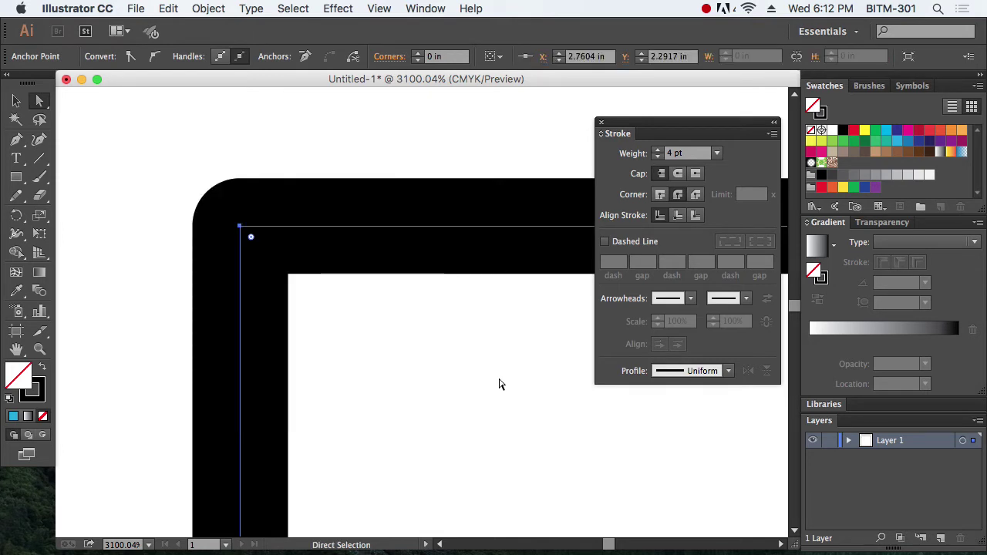
- Apply a bevel join to the square's corners and set them back to a miter join
left_click(697, 194)
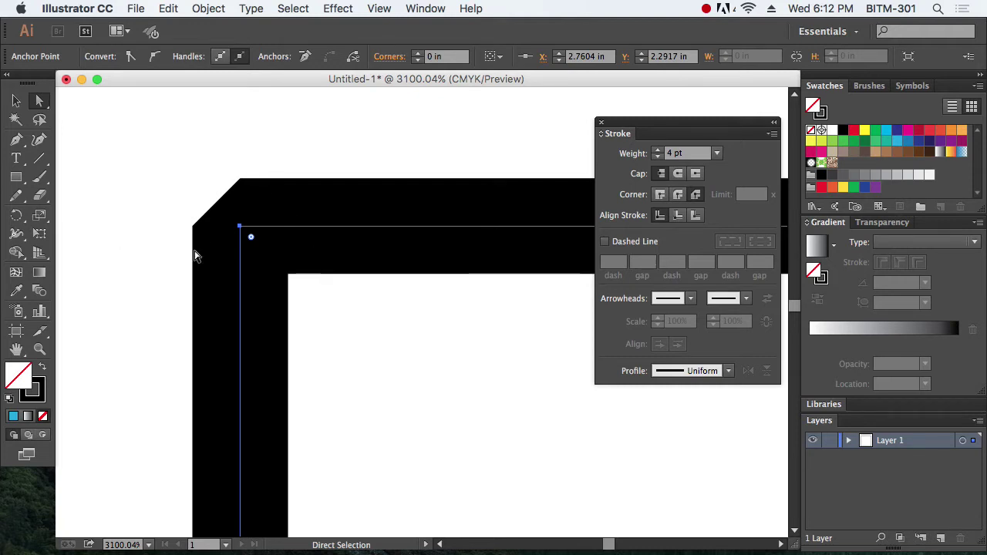
left_click(661, 195)
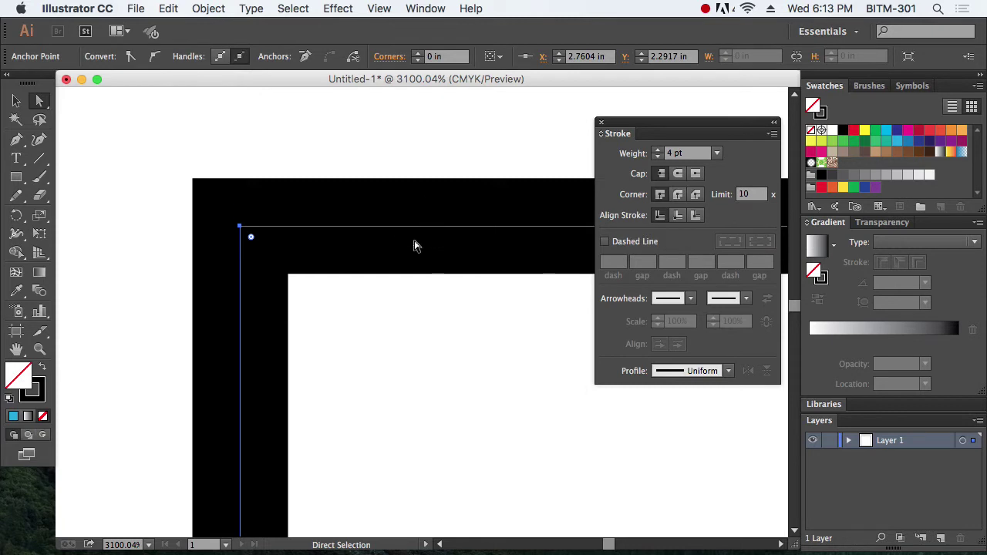
- Align the square's 4 pt stroke to the inside of its path
left_click(678, 218)
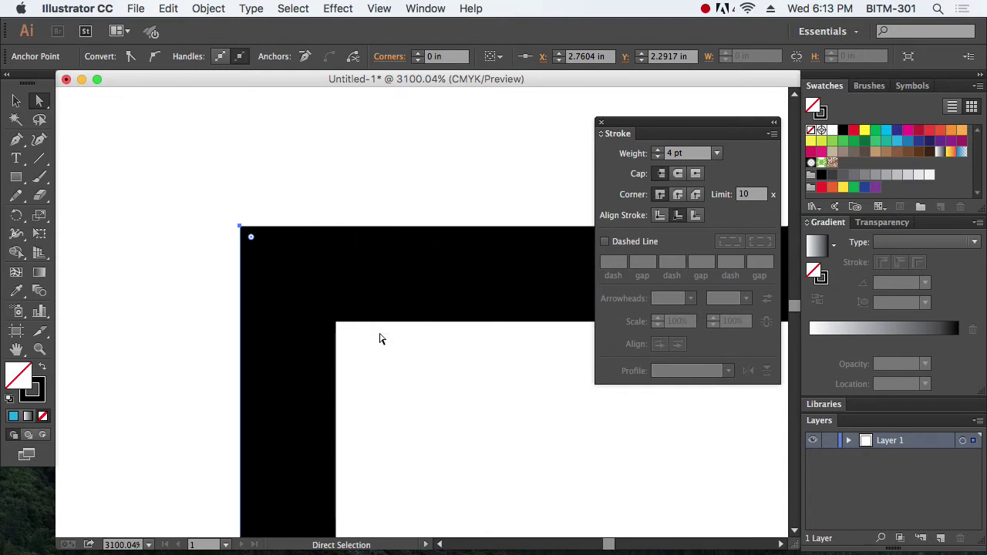
left_click(452, 352, "alt+super")
left_click(447, 326, "alt+super")
left_click_drag(448, 327, 327, 293)
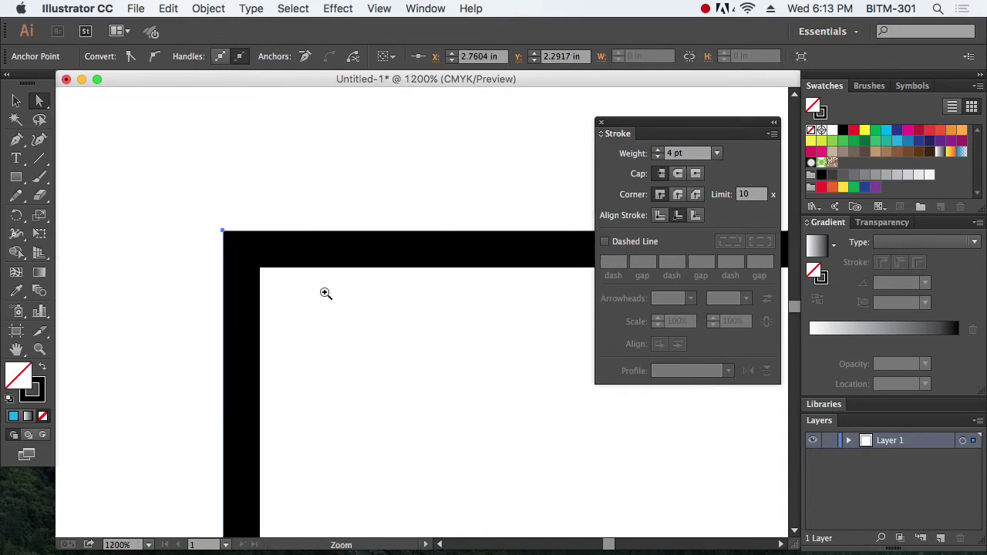
left_click_drag(180, 200, 398, 328)
- Align the square's stroke to the outside of its path
left_click(695, 215)
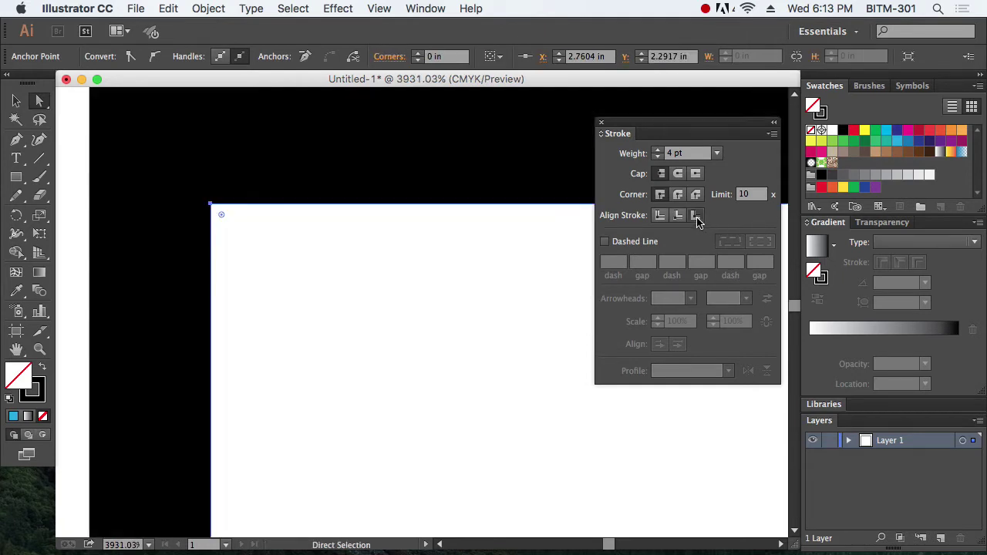
left_click(446, 241, "alt+super")
left_click(450, 251, "alt+super")
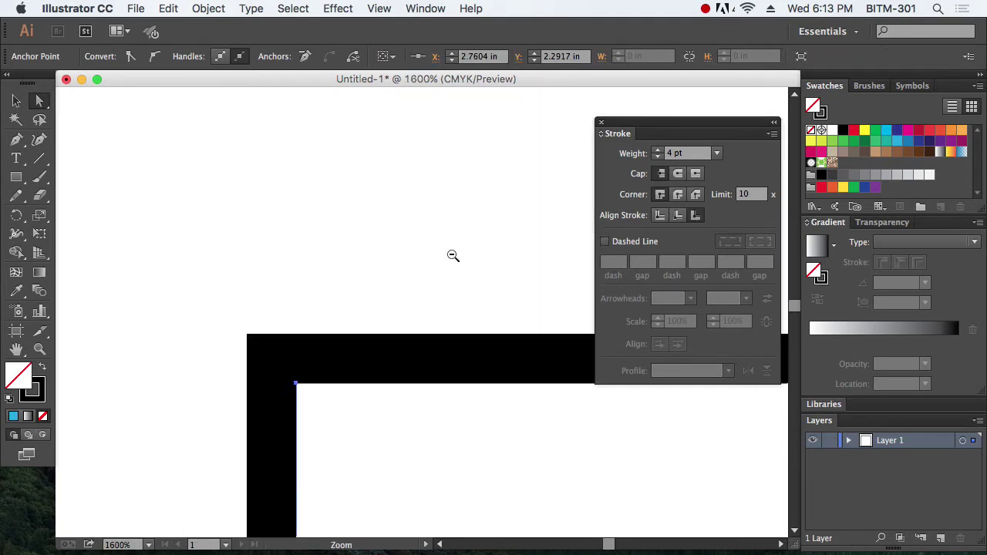
left_click_drag(467, 333, 422, 222)
key("space")
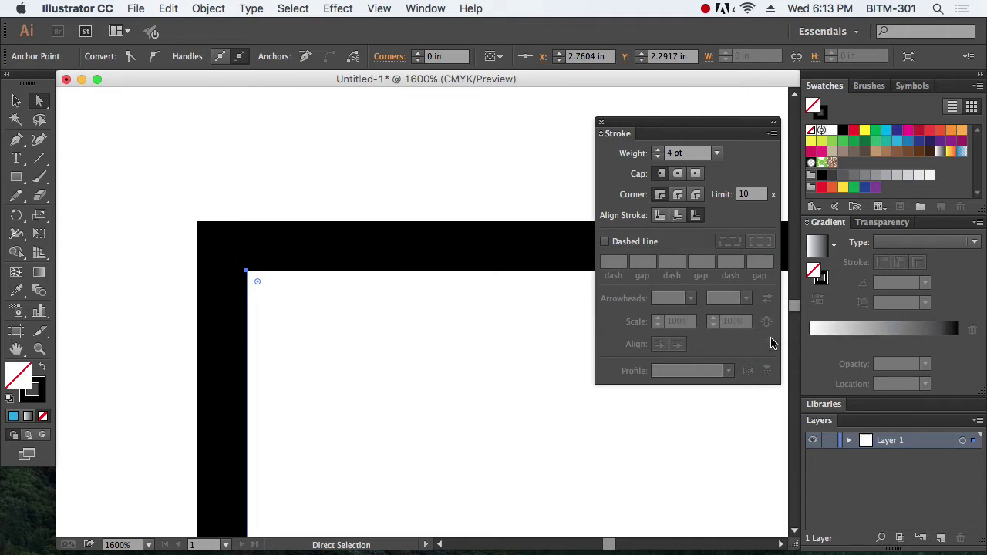
- Alternate the square's stroke between inside and outside alignment, ending with it centered on the path
left_click(678, 215)
left_click(695, 215)
left_click(678, 215)
left_click(696, 218)
left_click(679, 219)
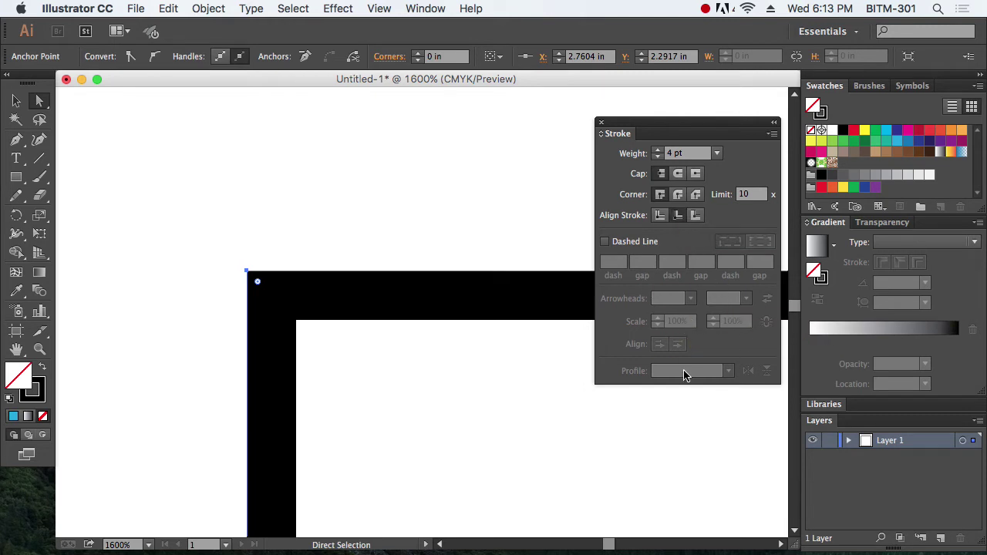
left_click(659, 217)
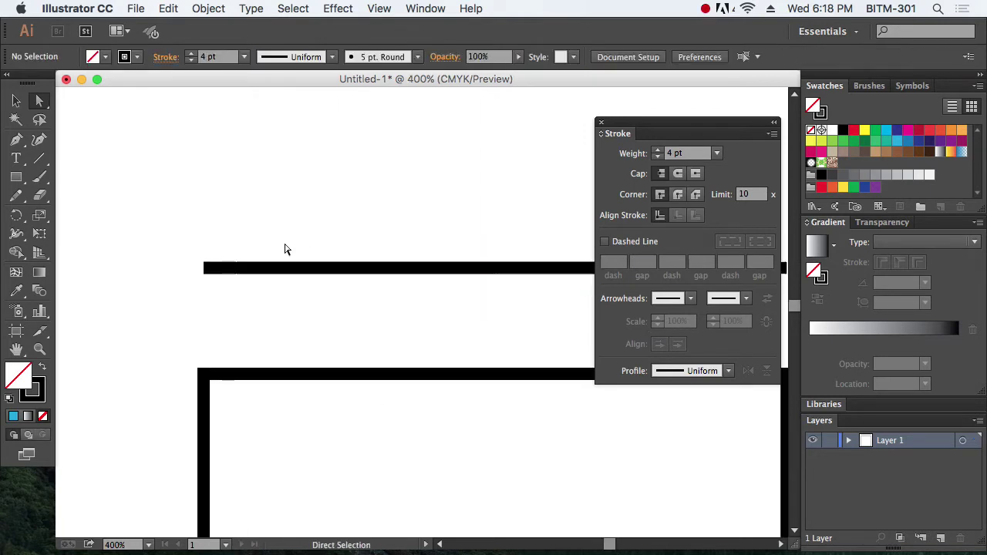
- Select the line and the square together, apply a dashed stroke with 12 pt dashes, and deselect them
key("v")
left_click_drag(257, 225, 385, 420)
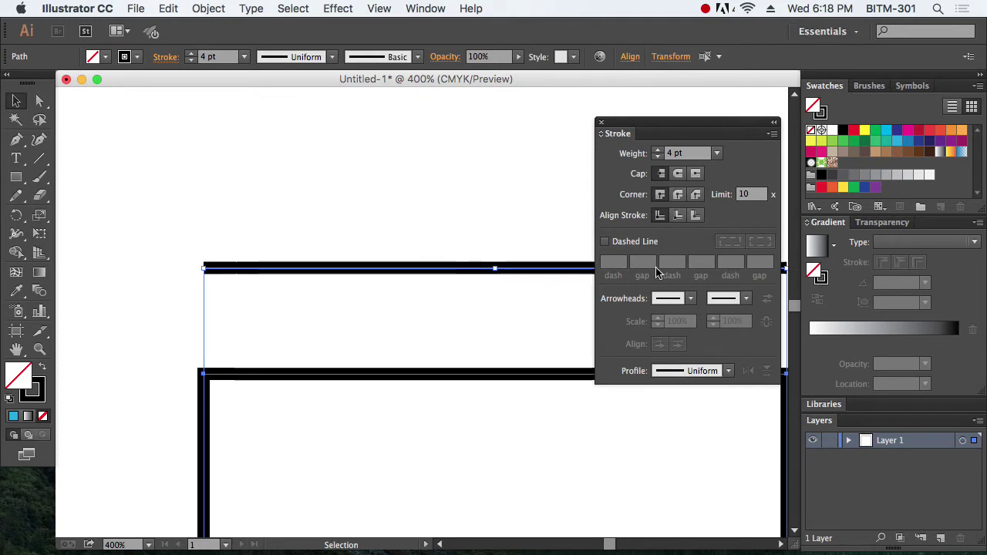
left_click(606, 242)
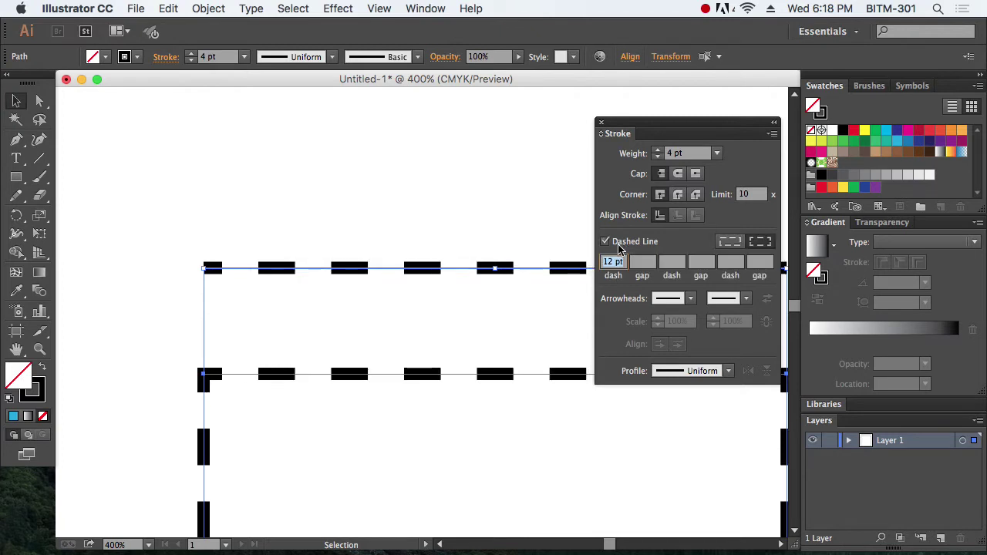
left_click(329, 230)
- Set the dash length of the square's stroke to 2 pt and deselect the square
left_click(500, 367, "alt+super")
left_click(501, 368, "alt+super")
left_click(499, 367, "alt+super")
left_click(498, 368, "alt+super")
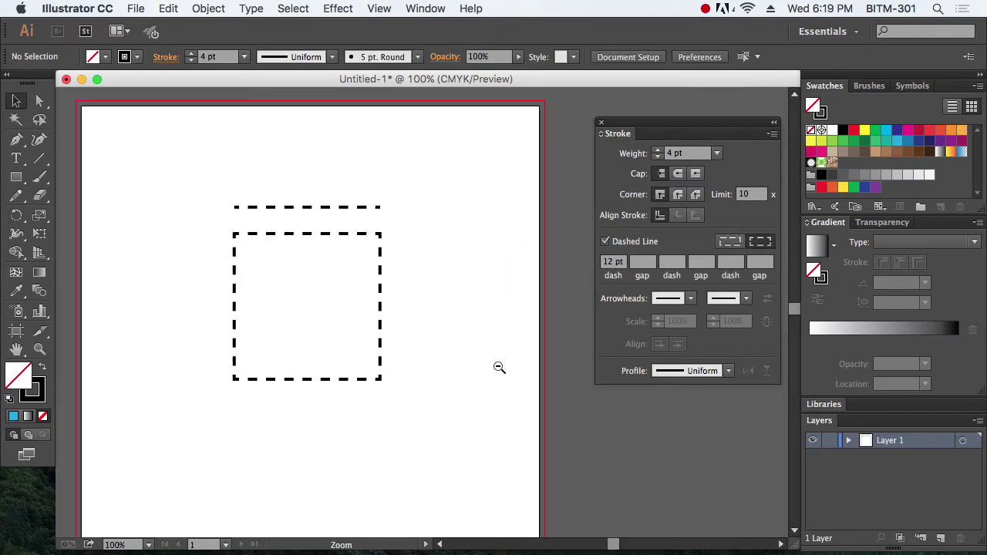
scroll(470, 378, "left", 3)
left_click_drag(249, 182, 479, 412)
left_click_drag(566, 423, 504, 396)
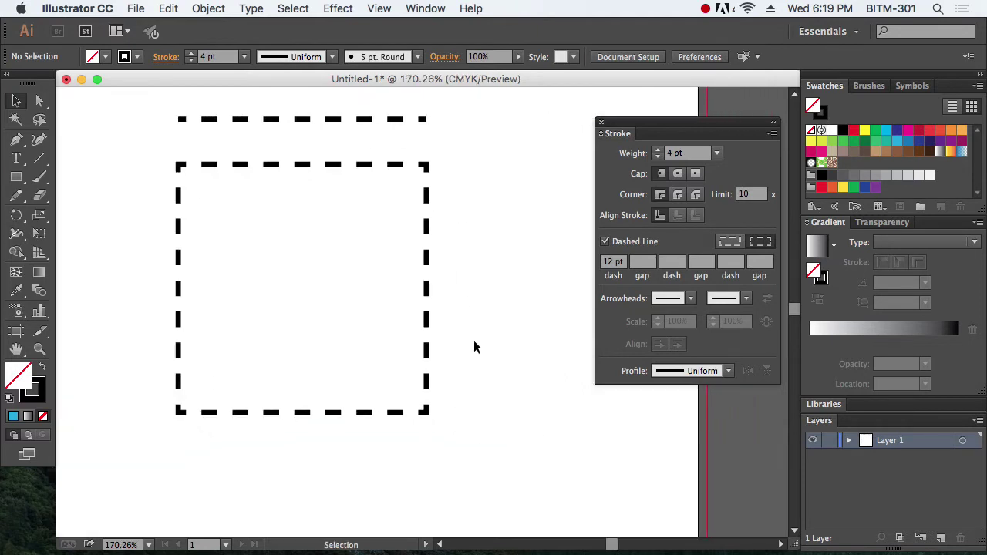
left_click_drag(474, 342, 328, 282)
left_click(613, 262)
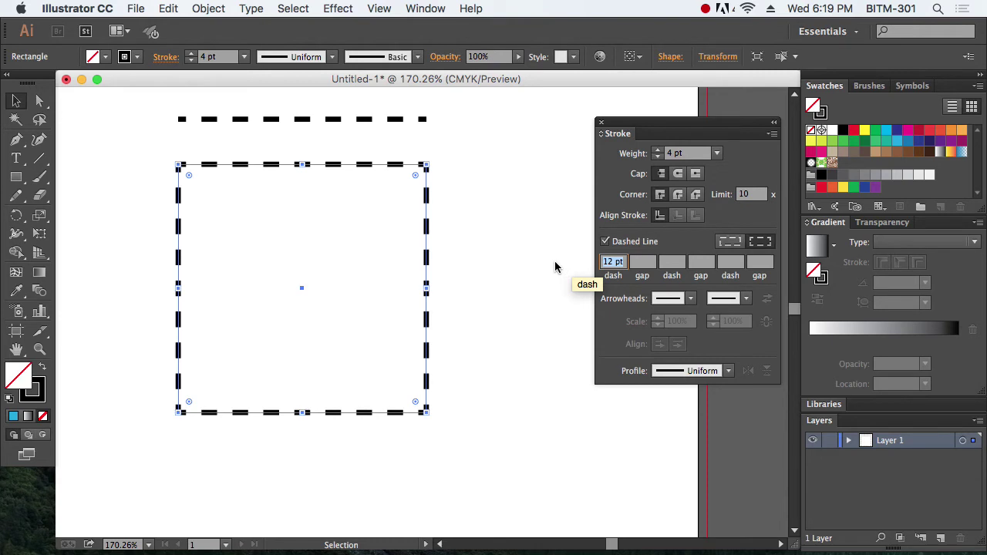
type("2")
key("Return")
left_click(499, 292)
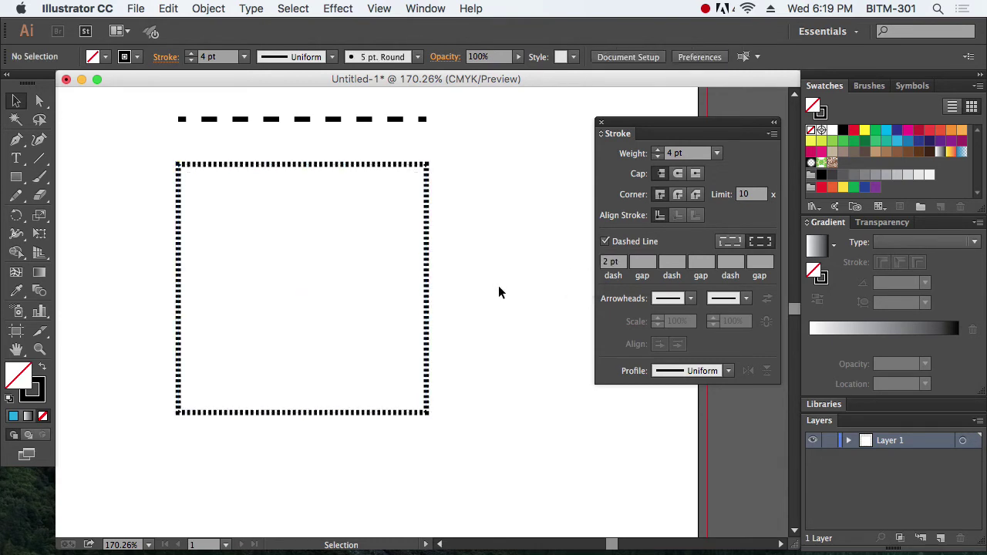
- Give the square's dashed stroke 5 pt dashes and 10 pt gaps, leaving the square deselected
left_click(427, 293)
left_click(610, 261)
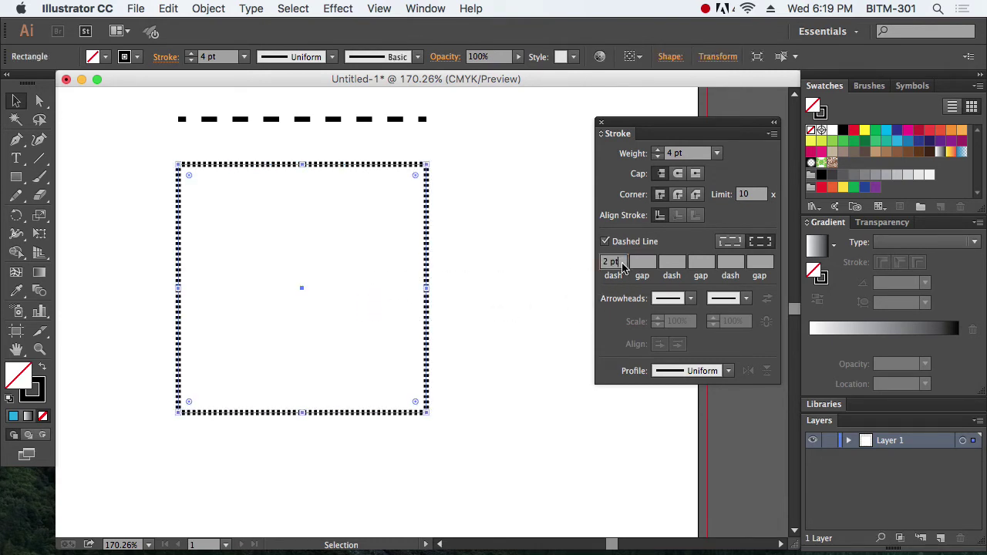
type("5")
key("Return")
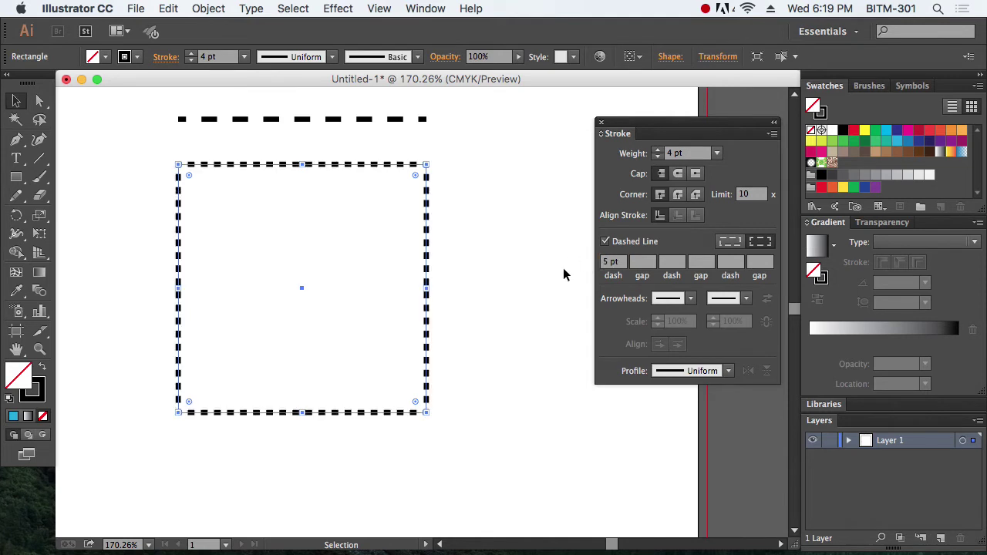
left_click(643, 263)
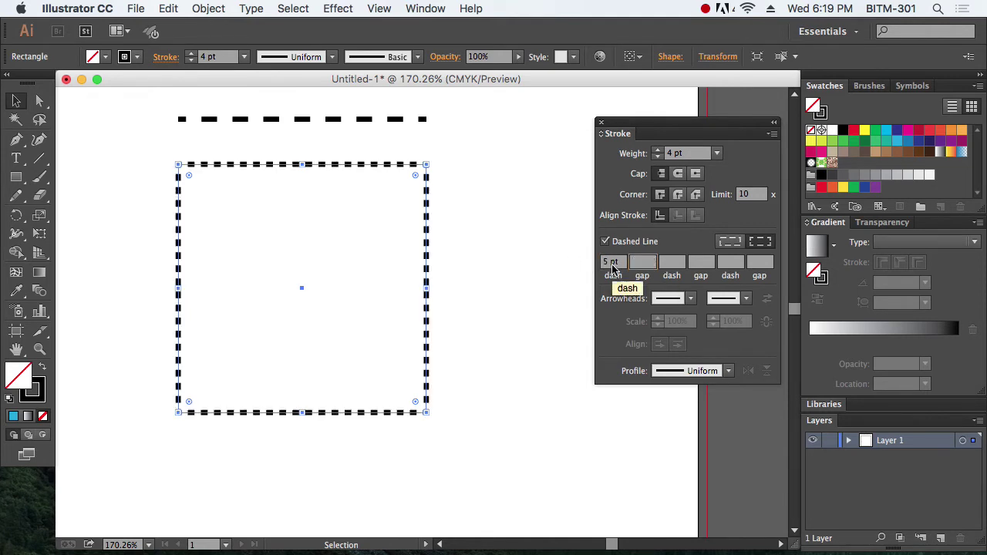
type("10")
key("Return")
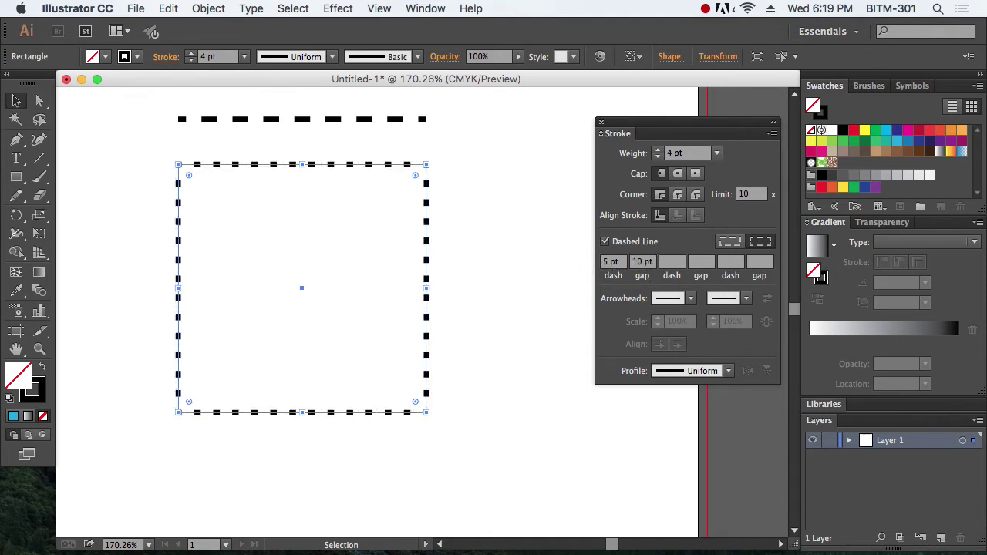
left_click(548, 328)
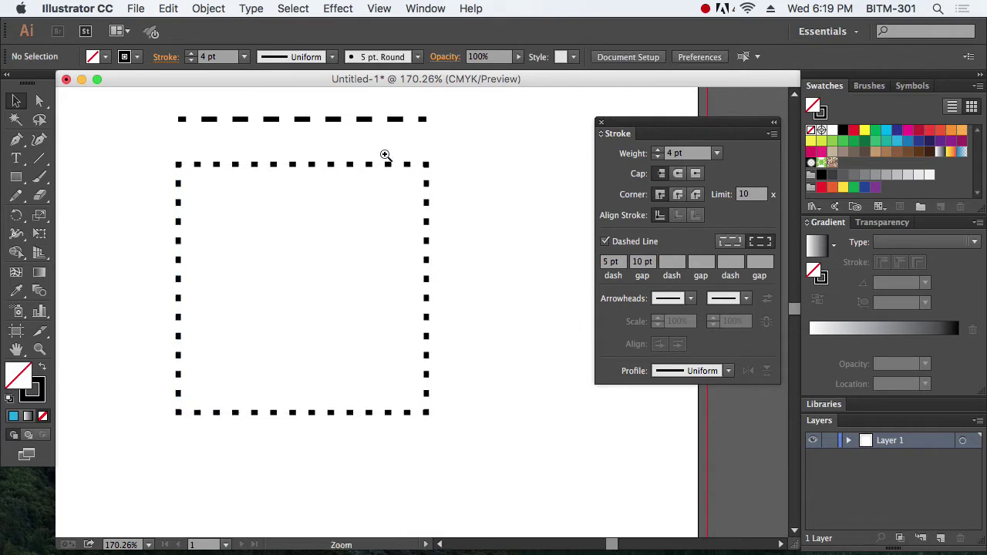
- Try preserving exact dash and gap lengths on the square, return to dashes aligned to the corners, and deselect it
left_click_drag(383, 152, 488, 261)
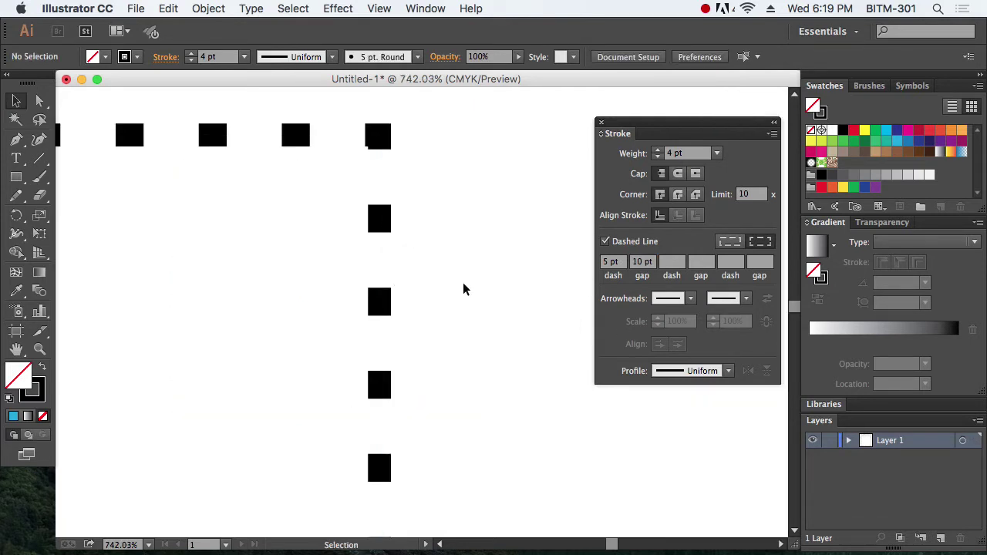
left_click(375, 276, "alt+super")
left_click(381, 282, "alt+super")
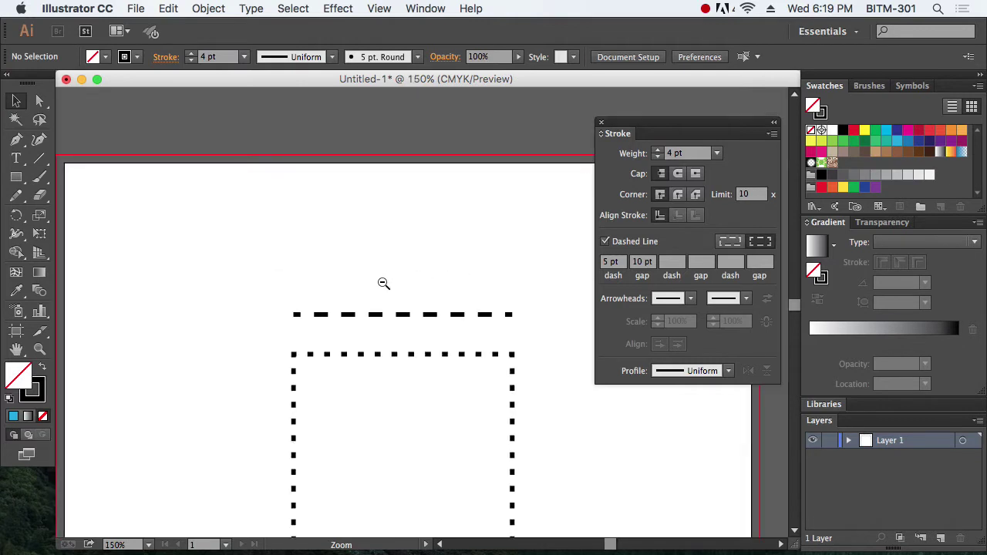
left_click_drag(450, 346, 413, 210)
left_click_drag(220, 146, 412, 322)
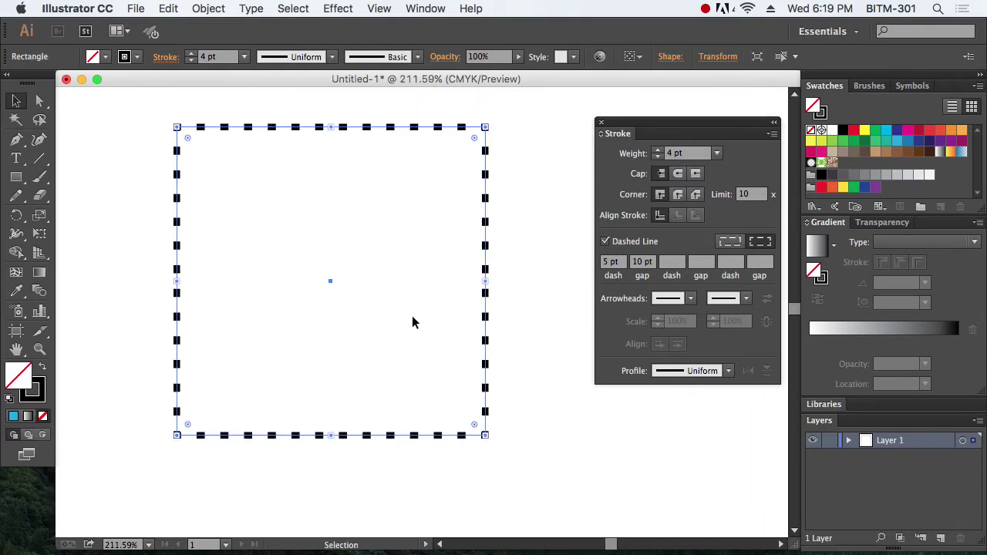
left_click(729, 242)
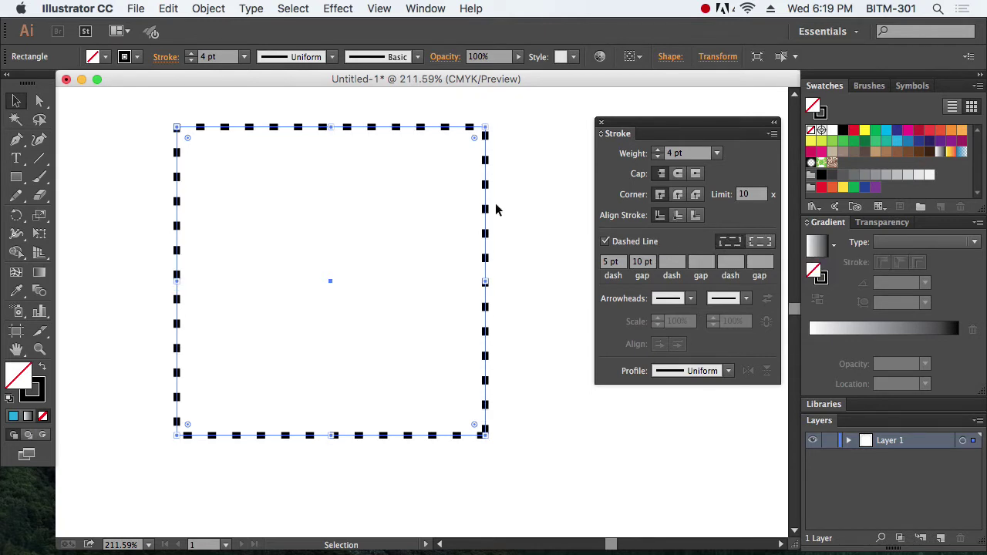
left_click(765, 245)
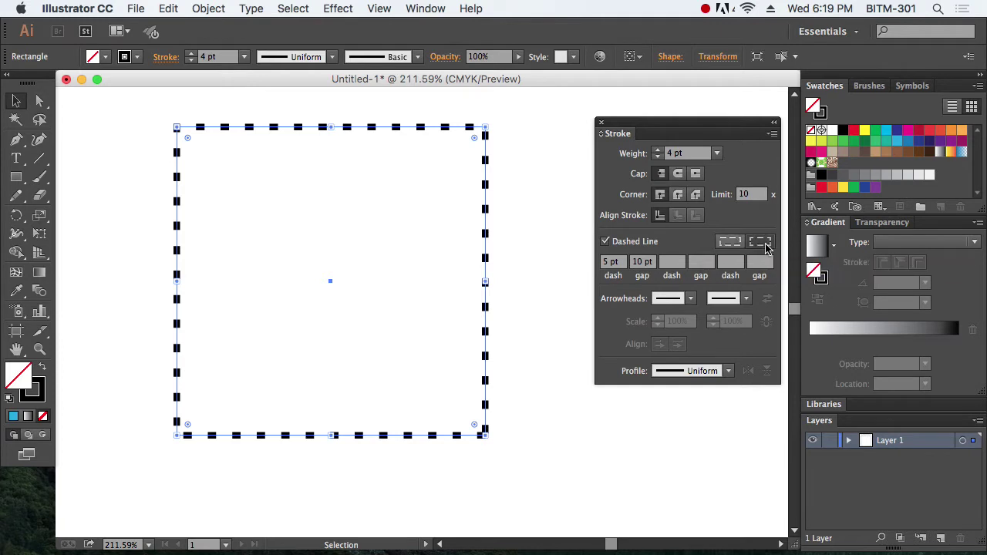
left_click(531, 443)
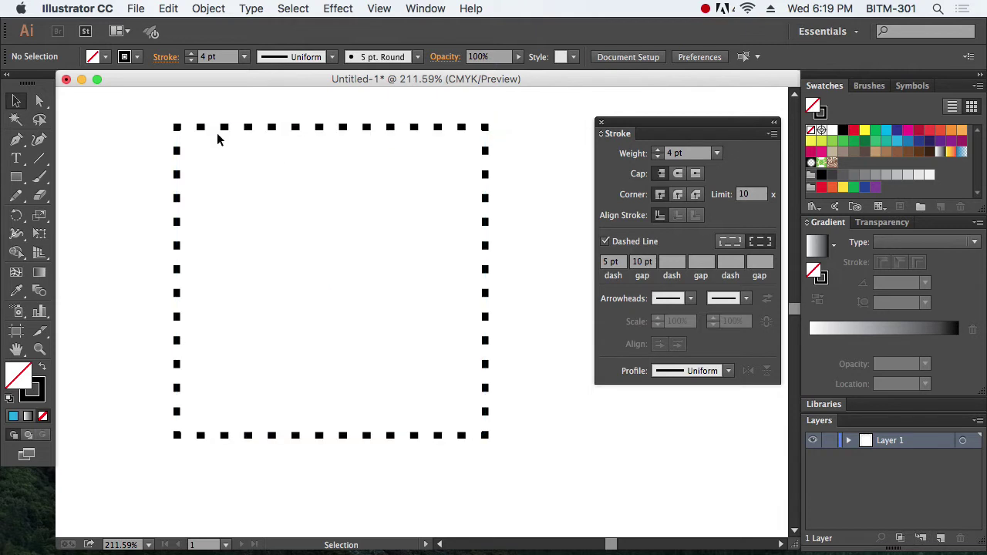
- Reapply exact dash and gap lengths to the square for comparison and restore the corner-aligned dashes
left_click(485, 364)
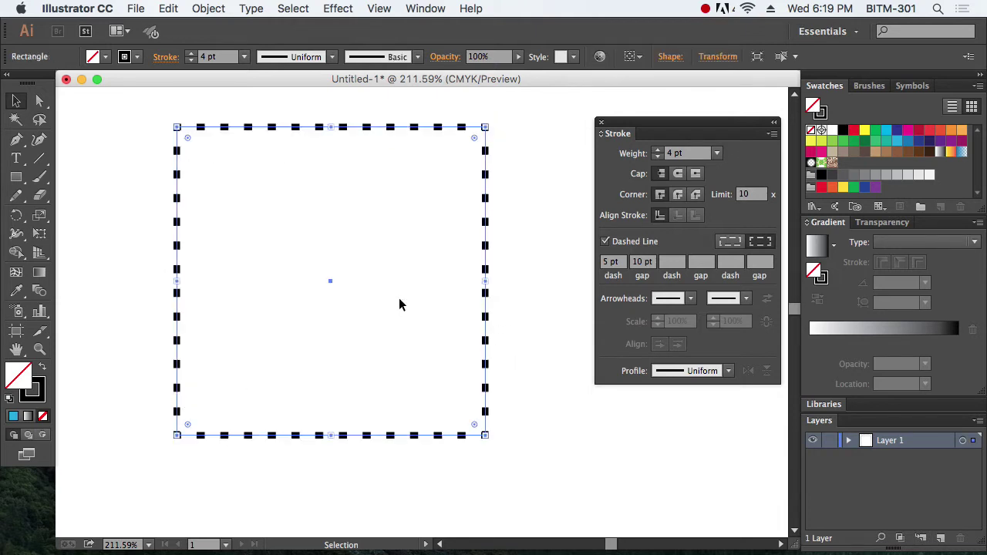
left_click(732, 241)
left_click(531, 459)
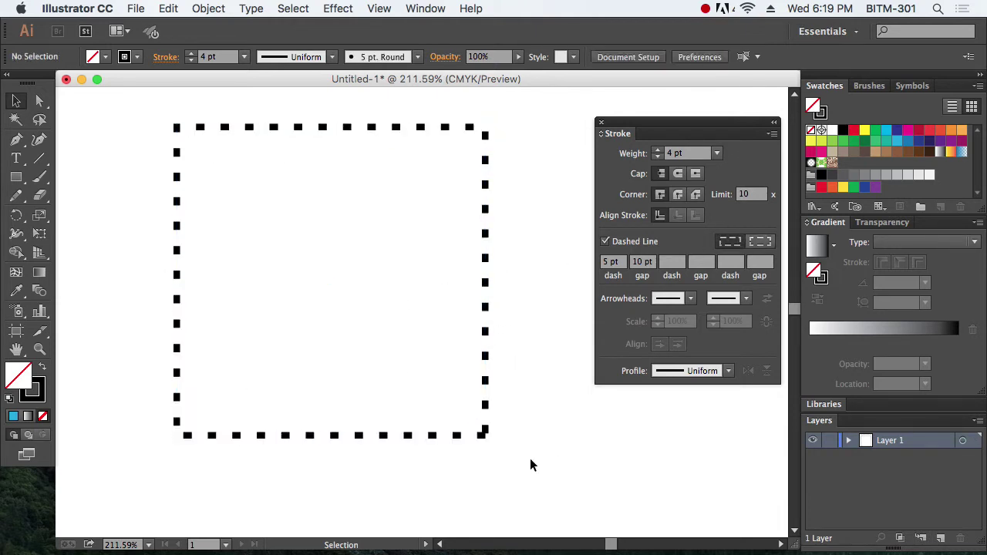
left_click(486, 431)
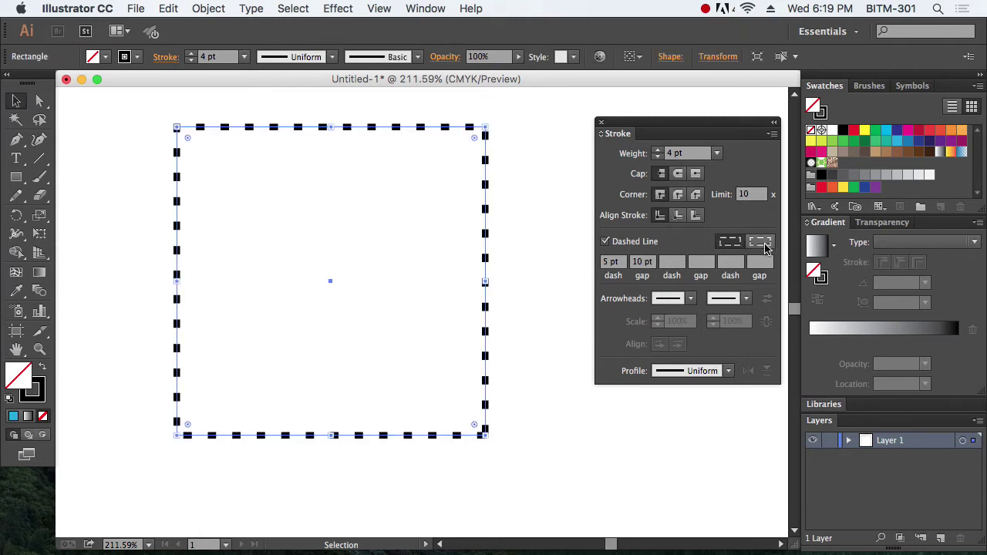
left_click(564, 351)
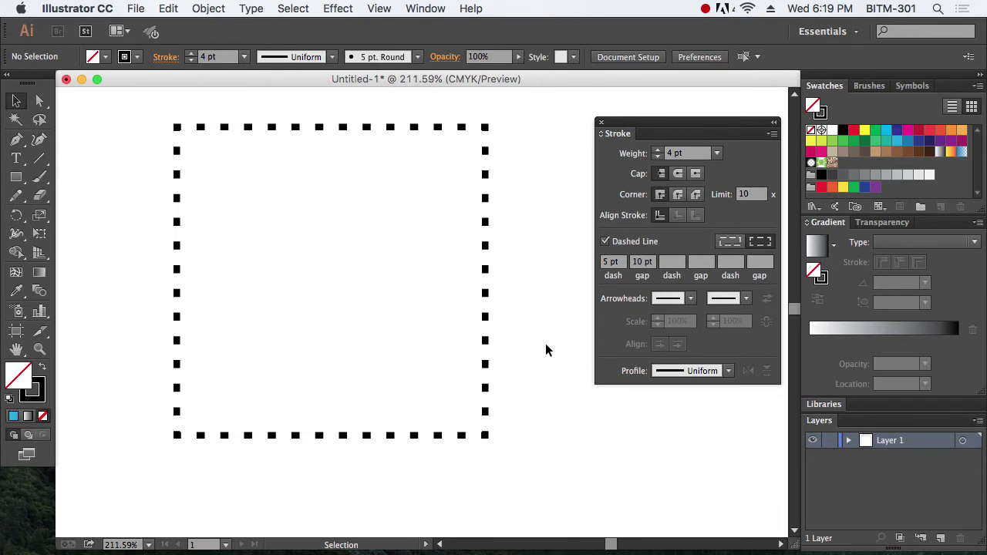
- Turn off the dashed stroke for both the line and the square and deselect them
left_click_drag(546, 347, 389, 319)
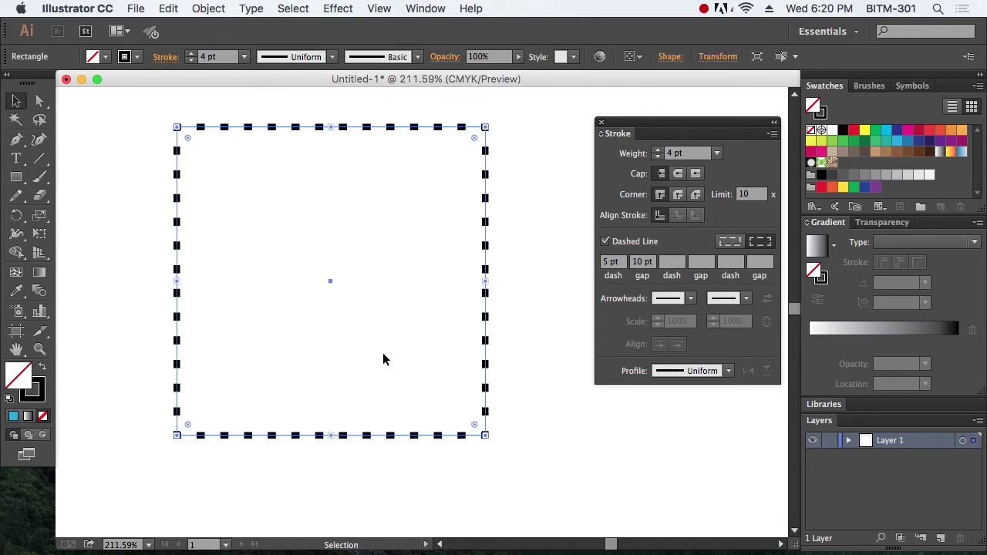
scroll(382, 355, "up", 5)
left_click_drag(262, 136, 346, 267)
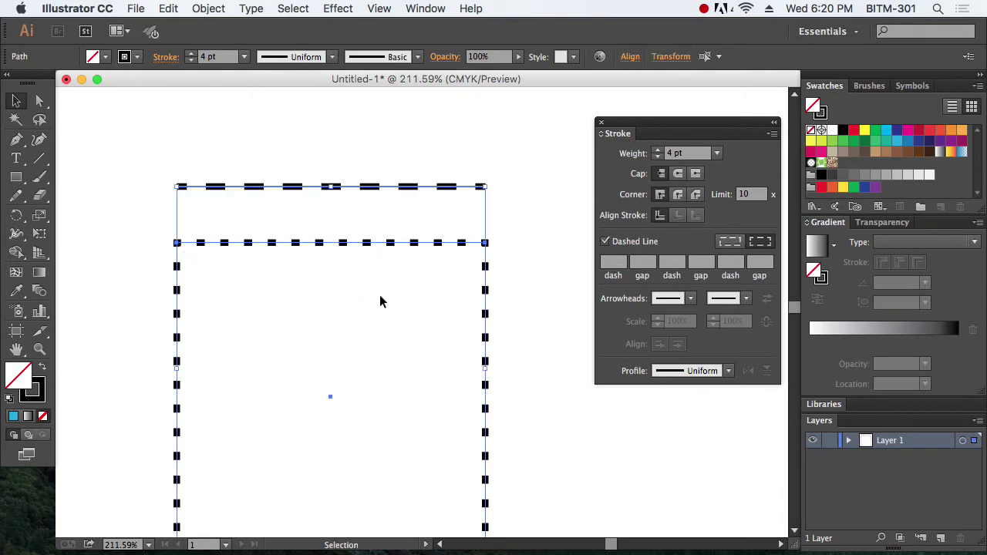
left_click(605, 241)
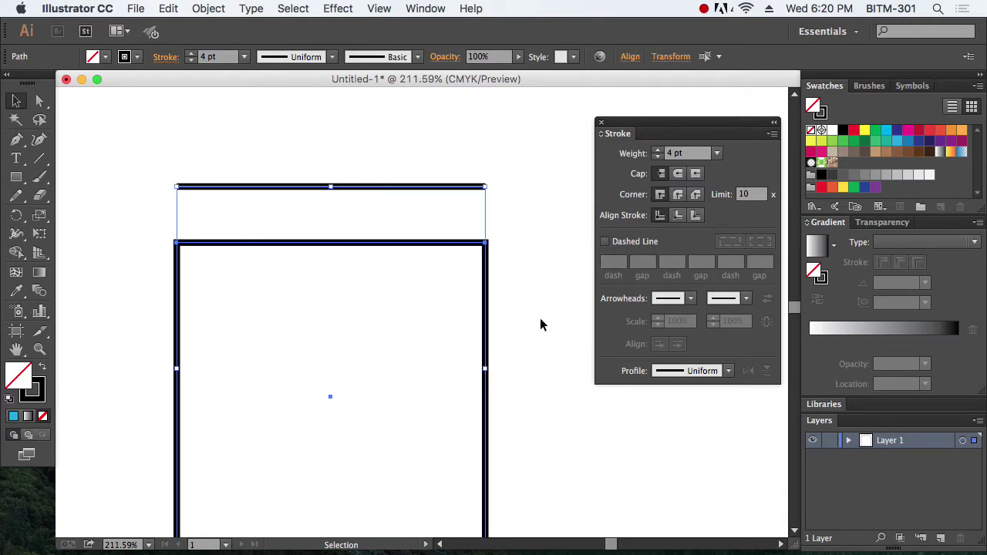
left_click(539, 325)
- Apply the Arrow 1 arrowhead to the start point of the line above the square and deselect it
scroll(538, 325, "down", 3)
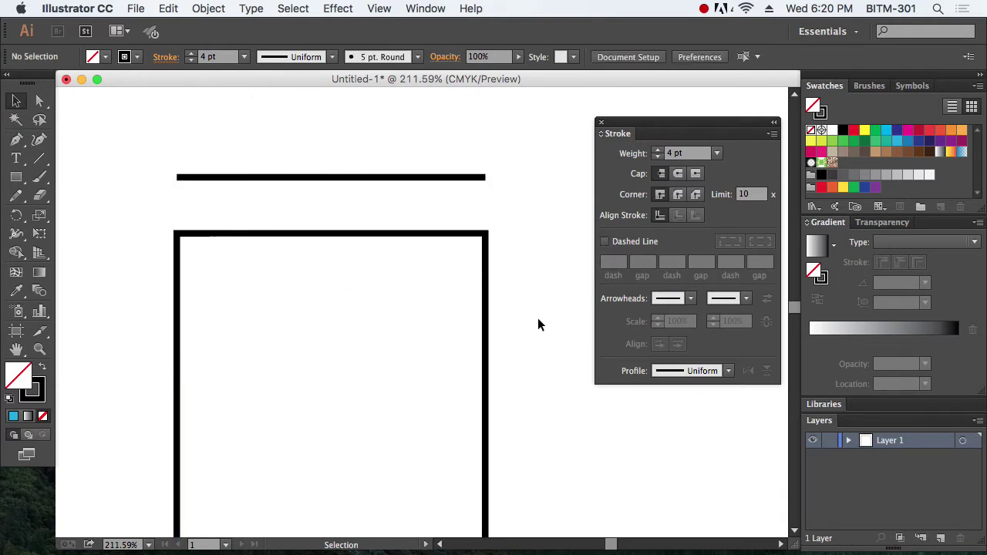
scroll(547, 323, "up", 5)
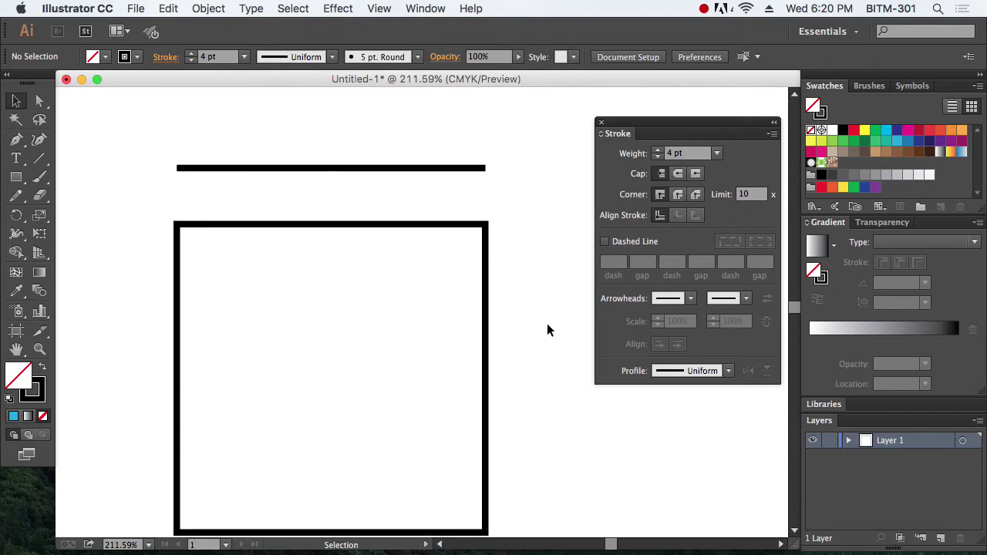
left_click_drag(305, 196, 430, 246)
key("space")
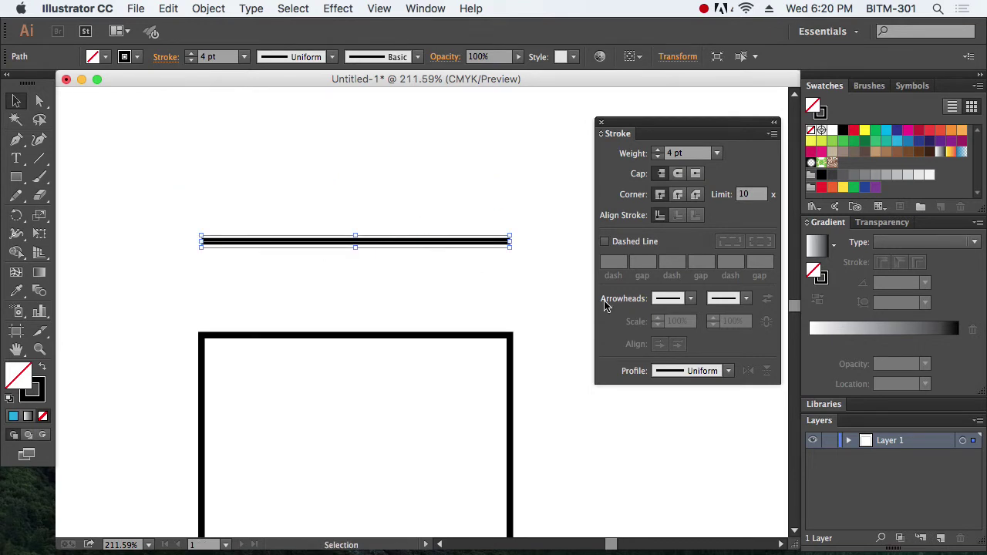
left_click(692, 299)
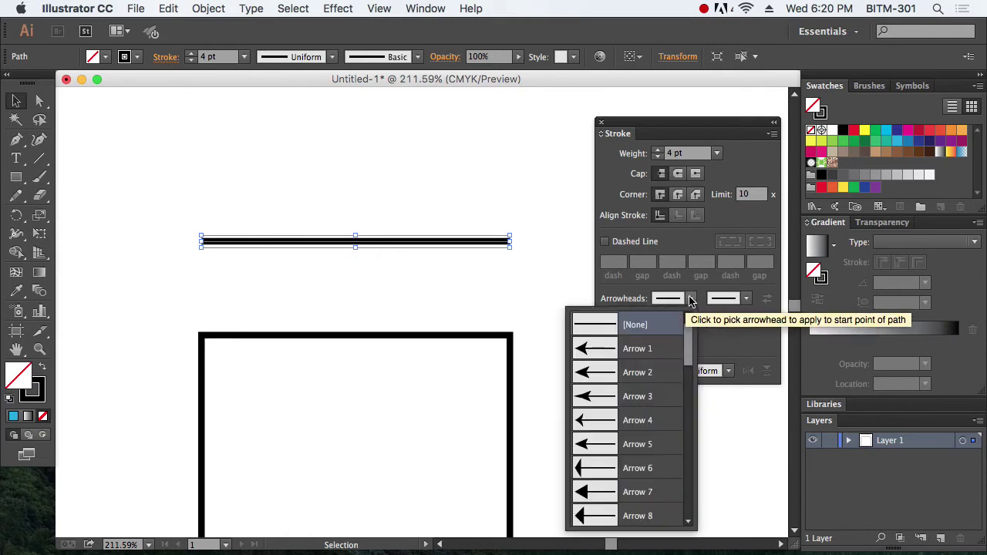
left_click(609, 353)
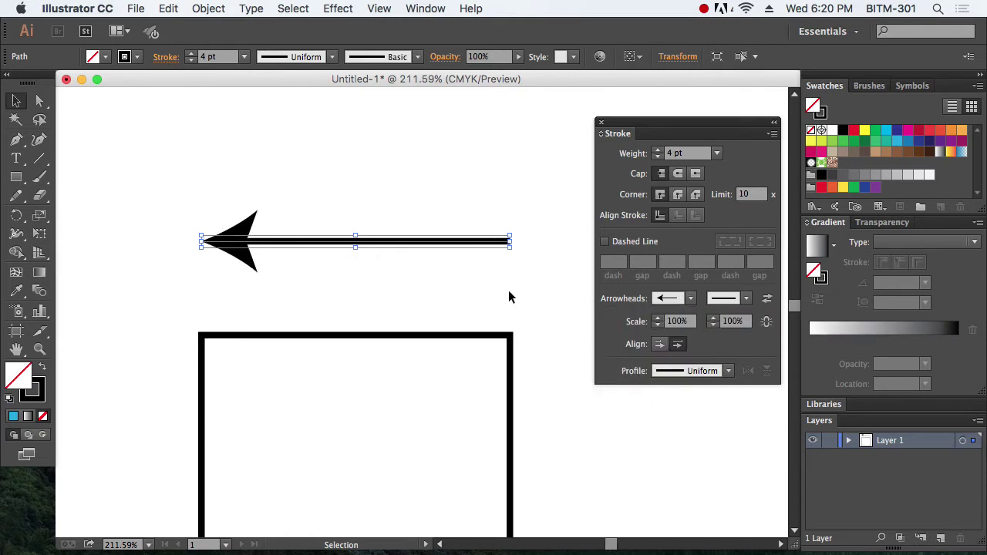
left_click(456, 200)
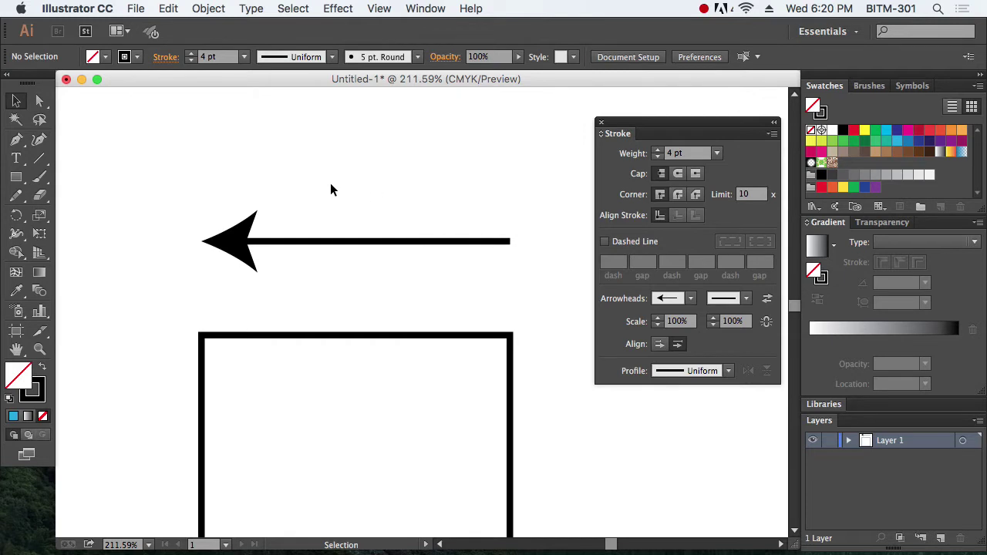
- Add the solid feather-tail arrowhead to the end point of the line and deselect it
left_click(377, 241)
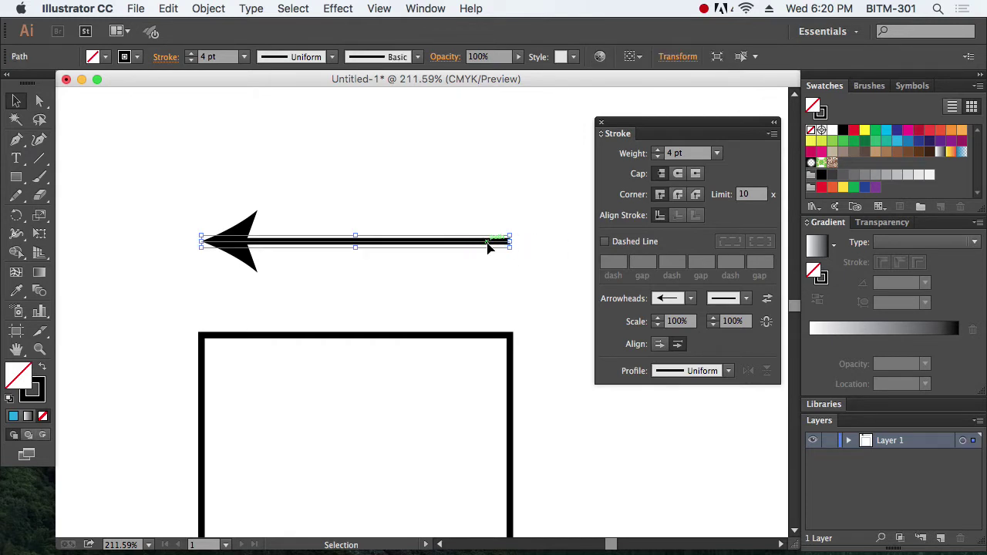
left_click(746, 299)
scroll(746, 351, "down", 5)
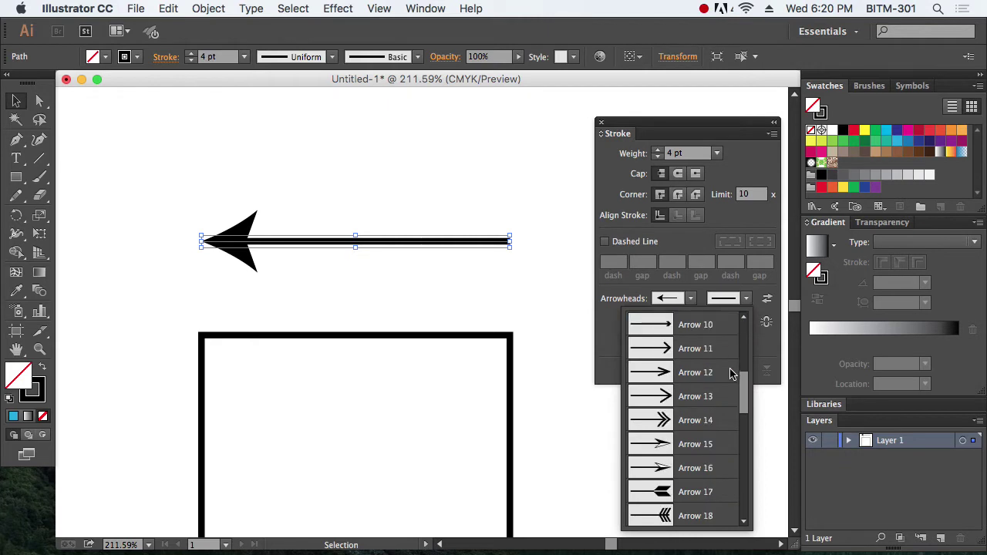
left_click(702, 420)
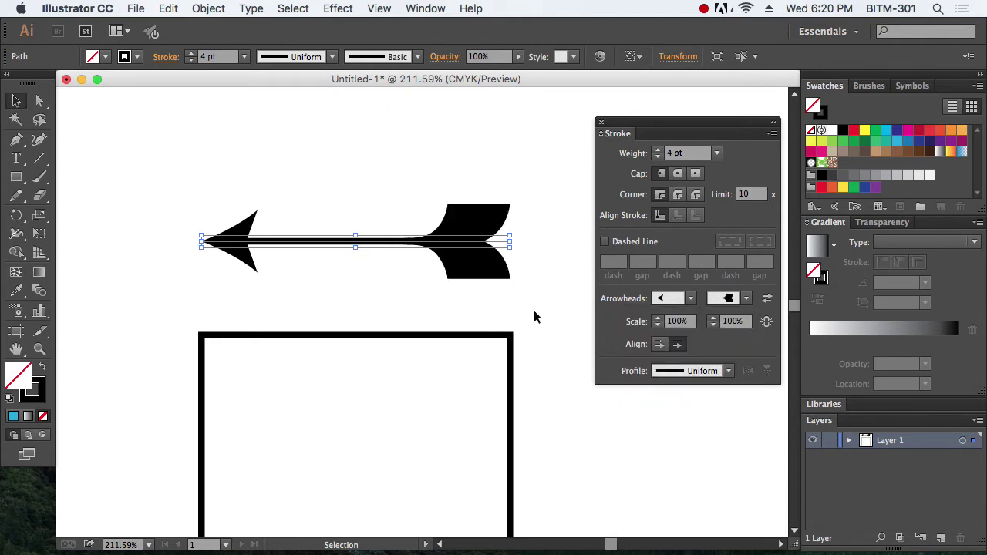
left_click(550, 332)
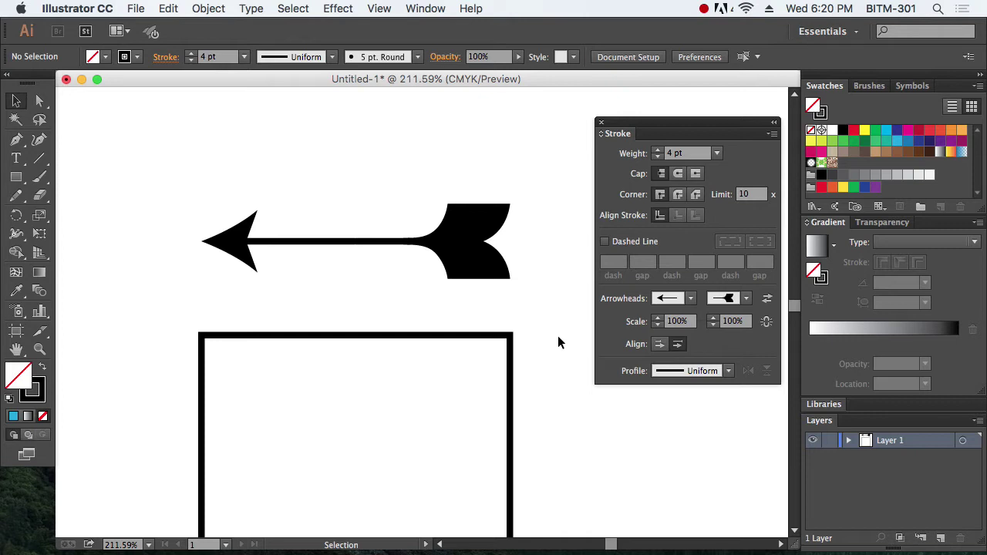
- Try the line's end arrowhead at 50% scale, and restore it to 100%
left_click_drag(237, 189, 532, 287)
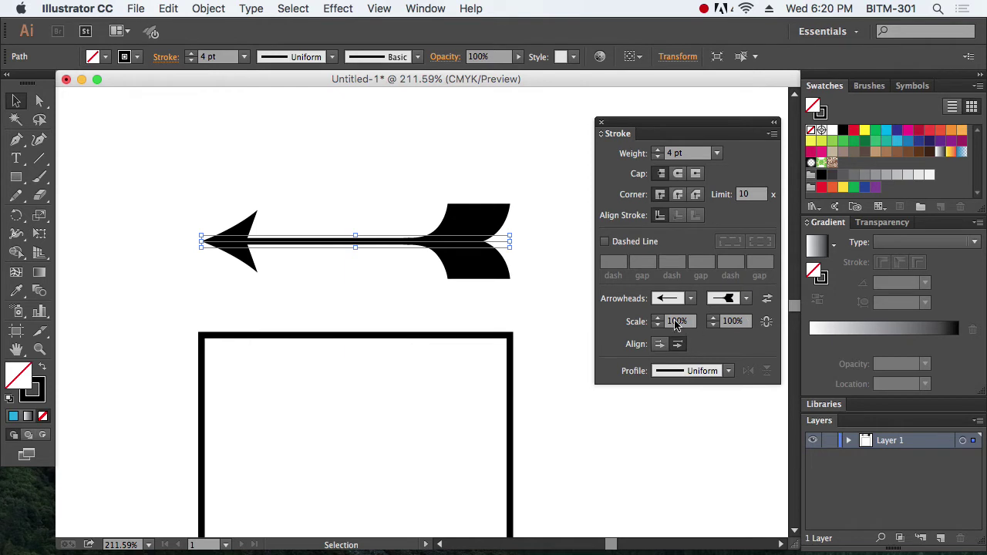
left_click(729, 322)
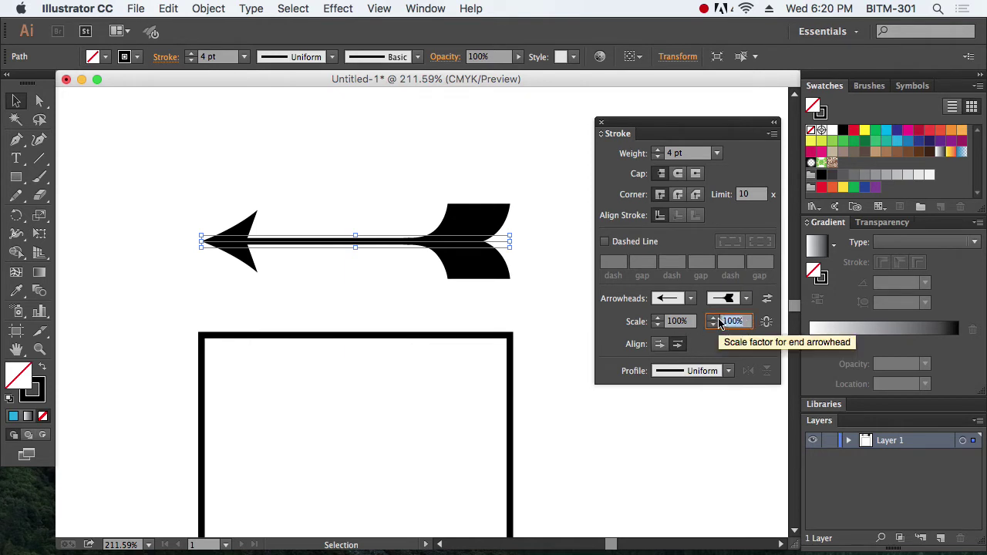
type("50")
key("Return")
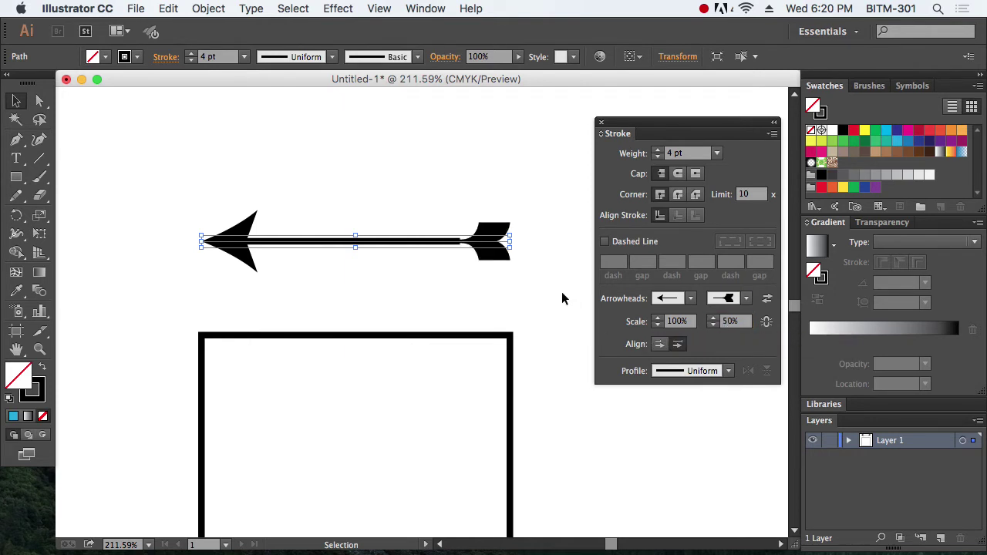
left_click(534, 348)
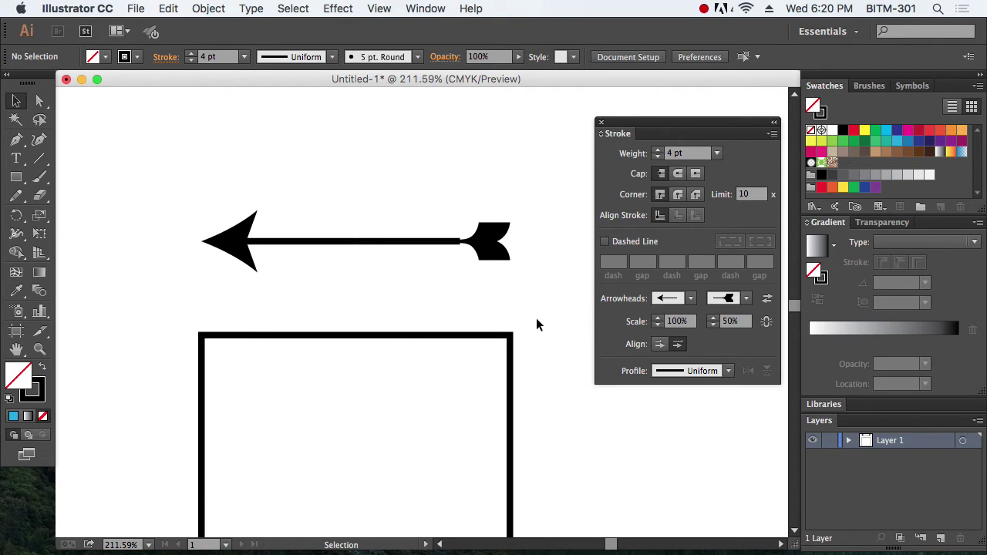
left_click(473, 242)
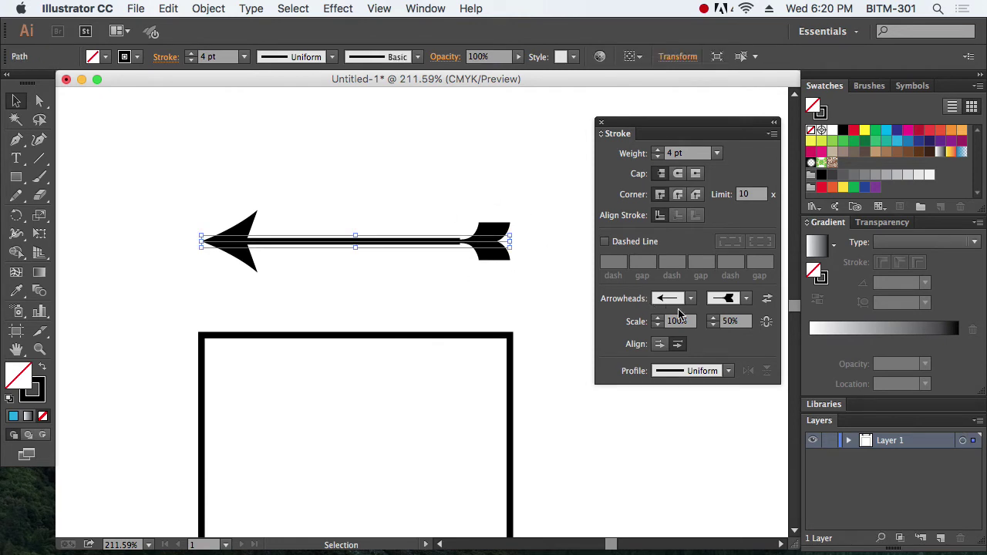
left_click(732, 322)
type("10")
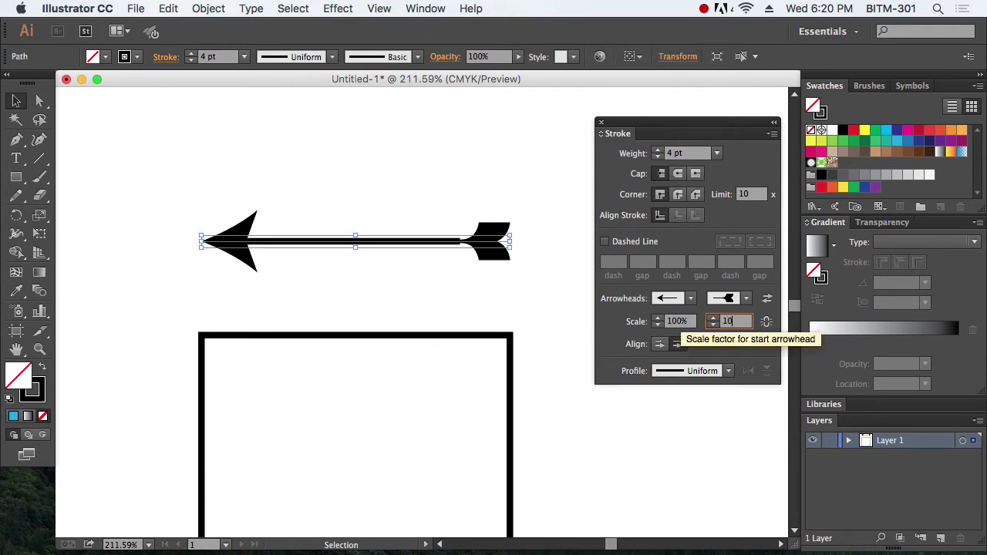
type("0")
key("shift+Tab")
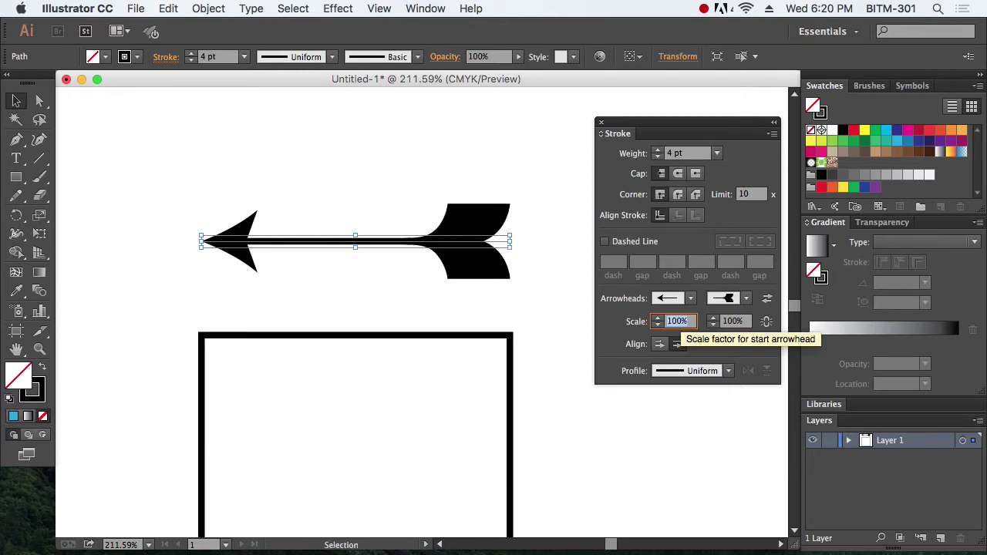
- Try the line's start arrowhead at 50% scale, and restore it to 100%
type("50")
key("Return")
left_click(539, 310)
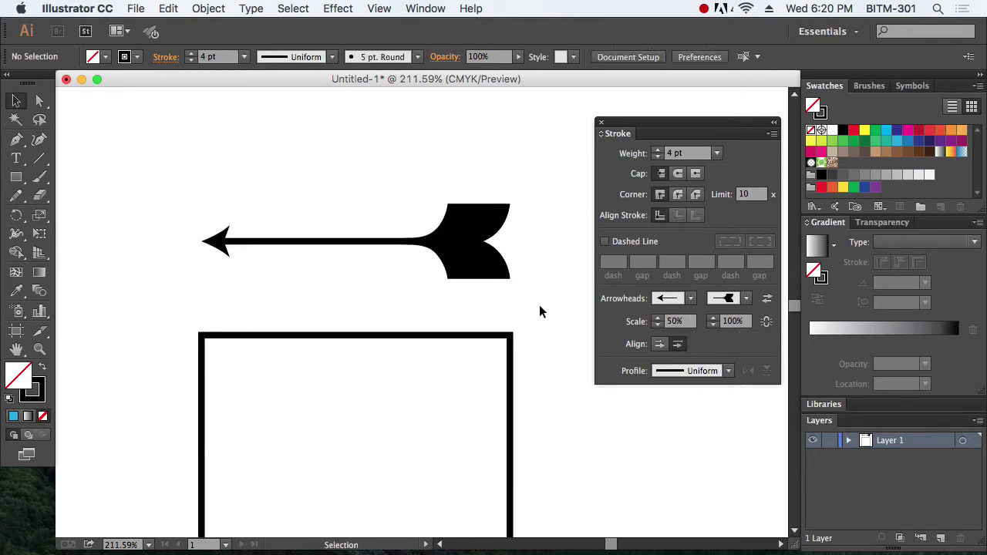
left_click_drag(333, 185, 371, 261)
left_click(655, 324)
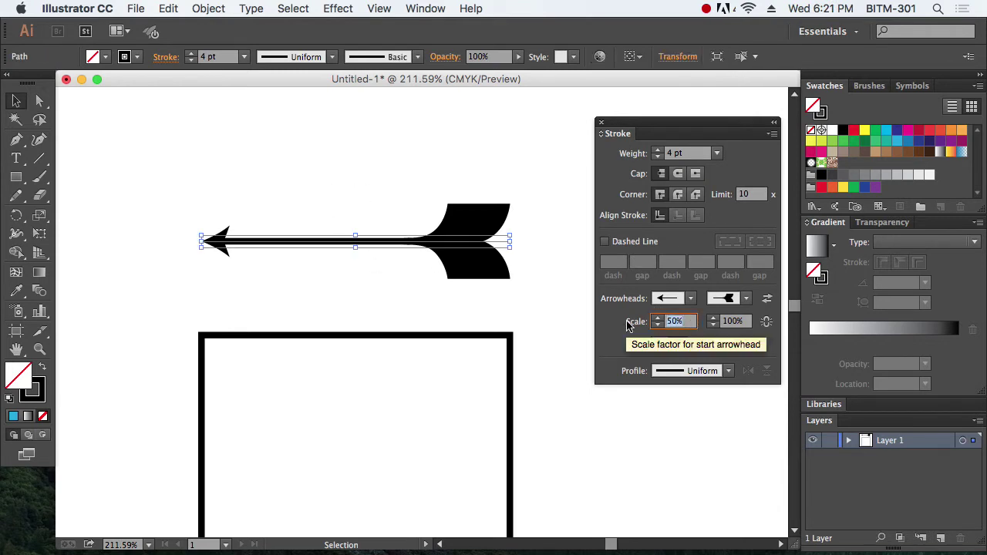
type("100")
key("Return")
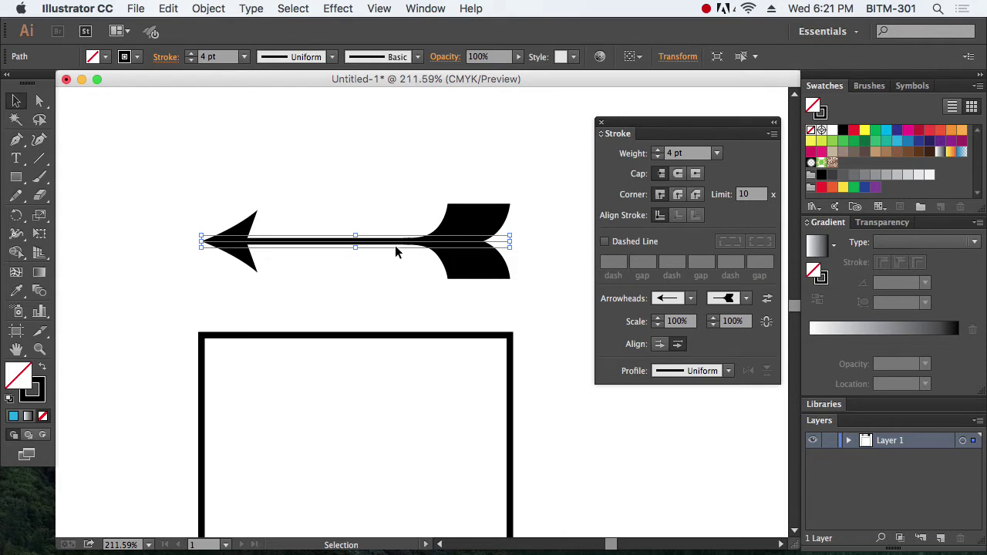
- Align the arrowheads so they extend beyond the ends of the path, and move the Stroke panel clear of the arrow
left_click(660, 345)
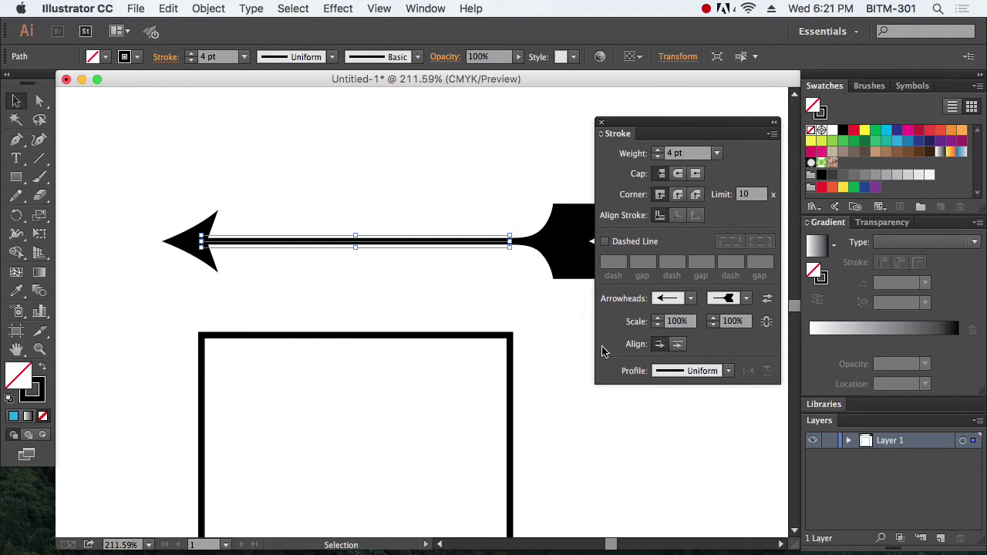
left_click_drag(658, 128, 748, 171)
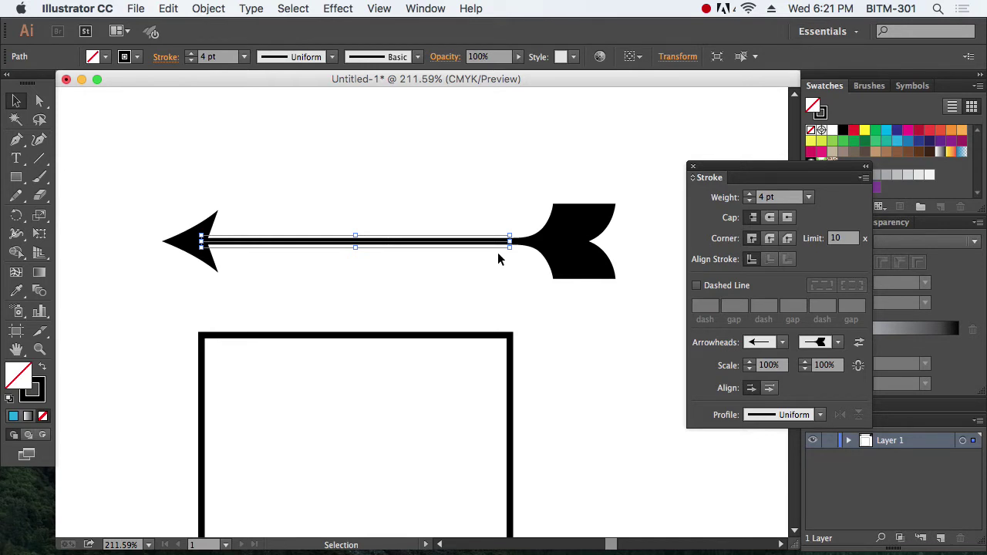
- Try the lens-shaped width profile and the double-bulge width profile on the arrow line
left_click(805, 422)
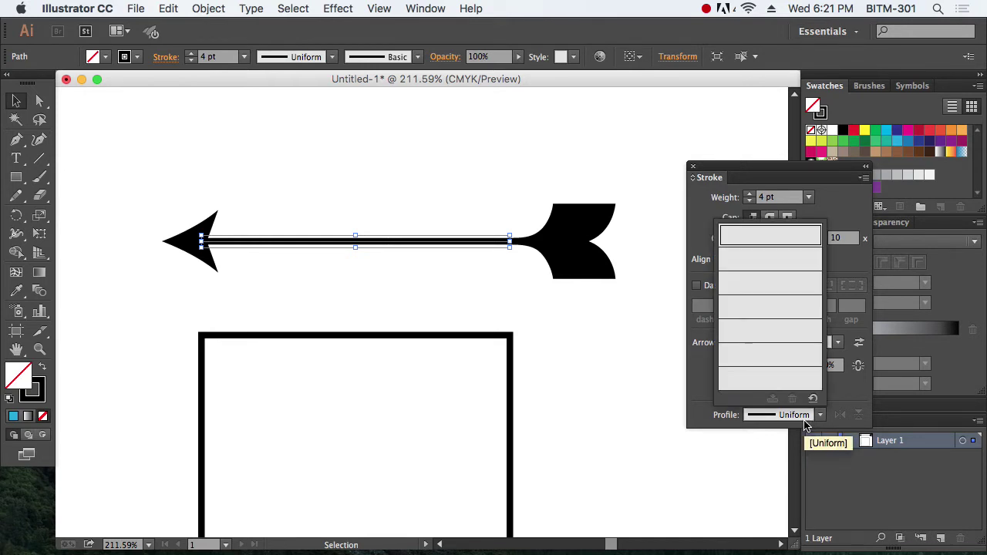
left_click(780, 262)
left_click(540, 315)
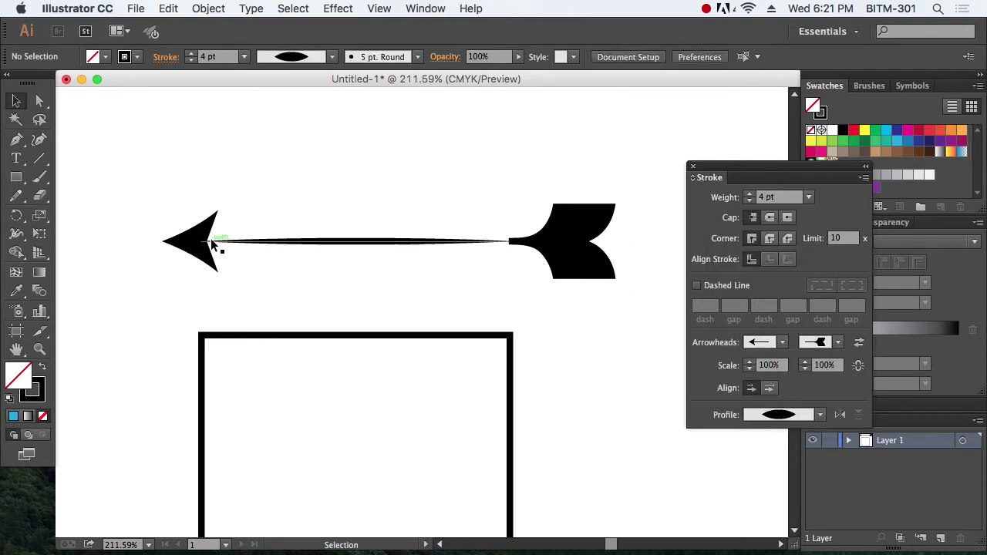
left_click_drag(313, 170, 407, 307)
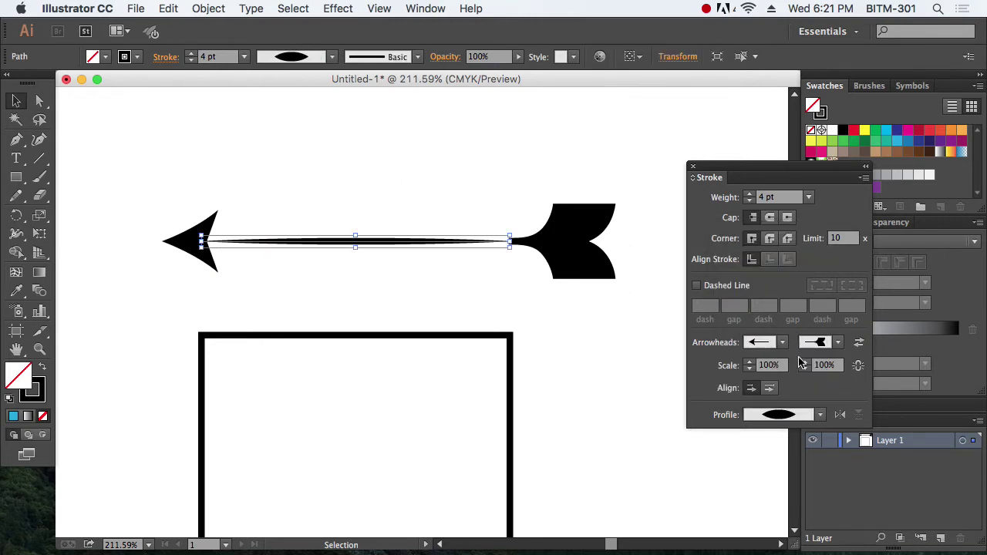
left_click(794, 417)
left_click(778, 296)
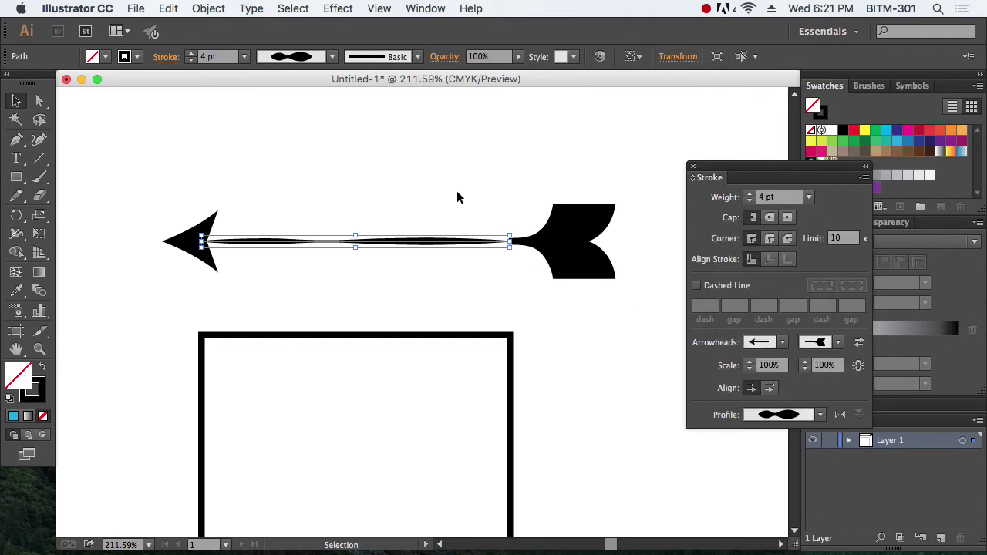
left_click_drag(368, 181, 424, 274)
- Try the width profile with both ends tapered around a flat middle, and the triangular one-way taper on the arrow line
left_click(795, 415)
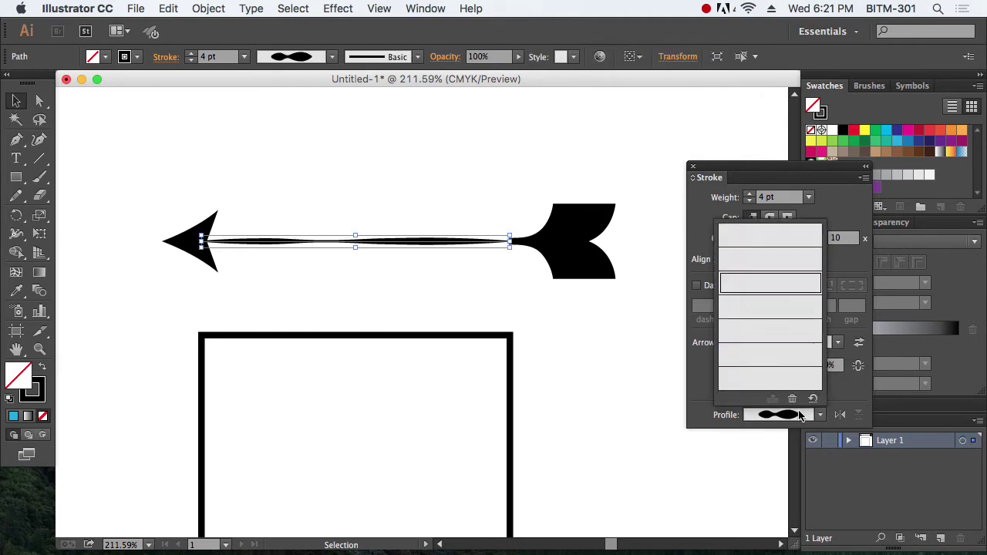
left_click(788, 315)
left_click_drag(307, 172, 377, 265)
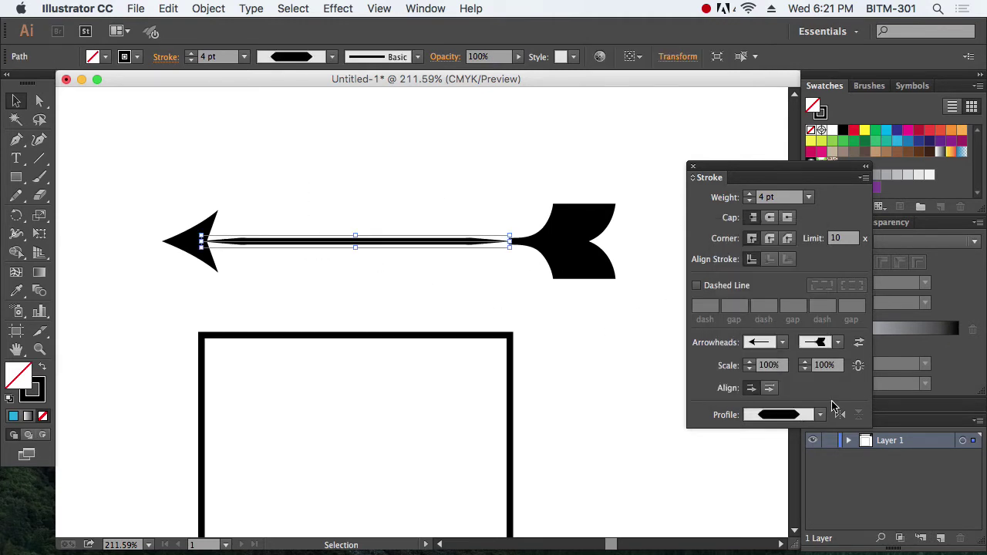
left_click(794, 414)
left_click(759, 336)
left_click(259, 195)
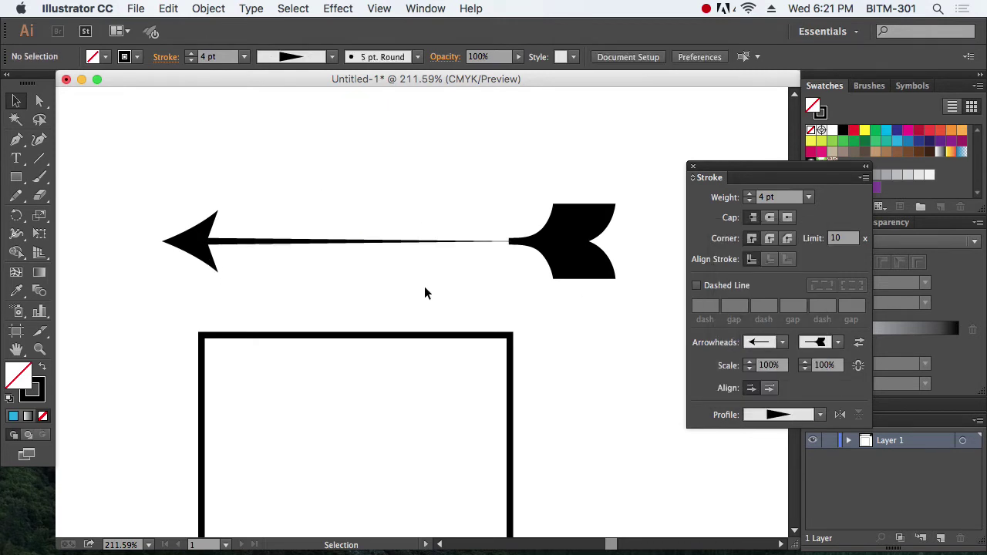
left_click_drag(323, 185, 401, 295)
- Try the off-centre bulge width profile and the one-sided dome width profile on the arrow line
left_click(820, 414)
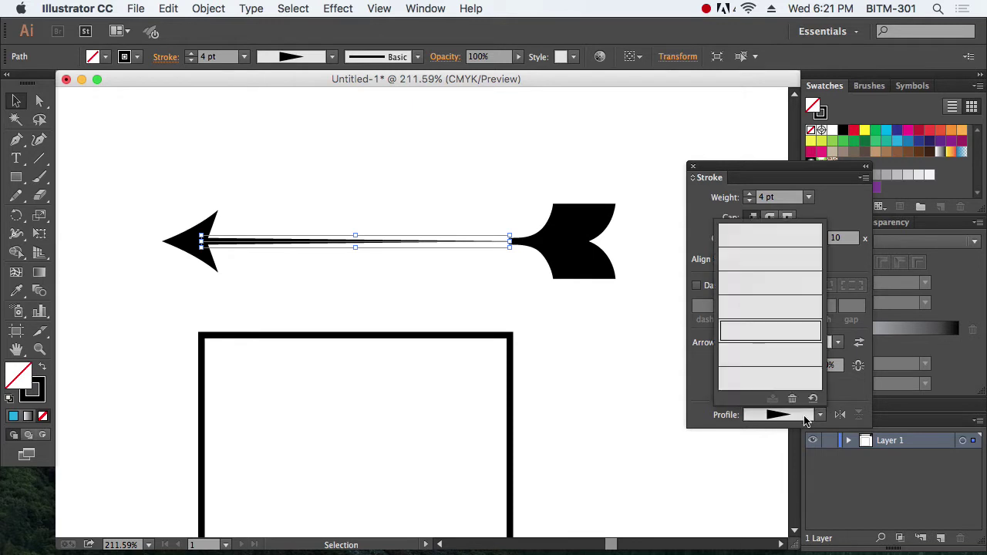
left_click(787, 359)
left_click(451, 200)
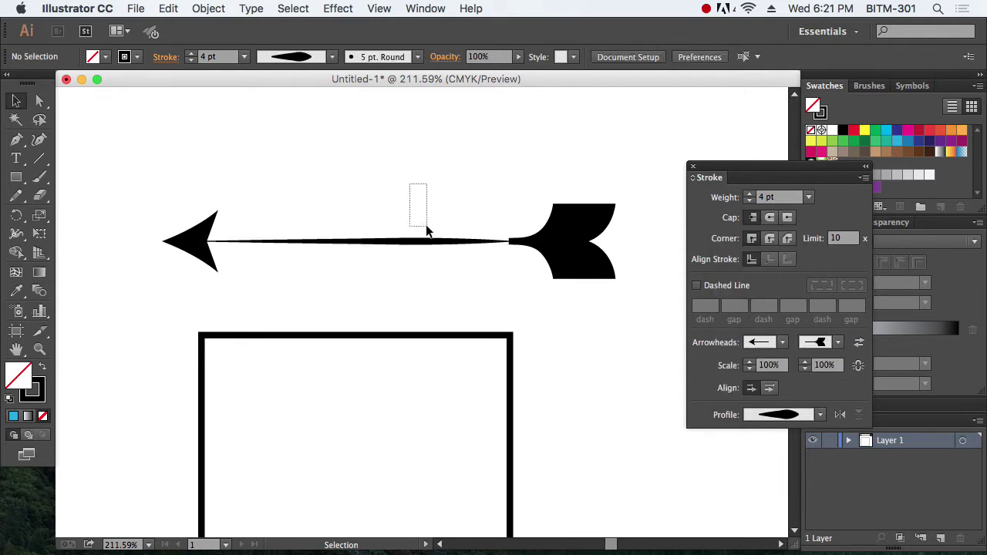
left_click_drag(426, 228, 427, 242)
left_click(821, 415)
left_click(776, 388)
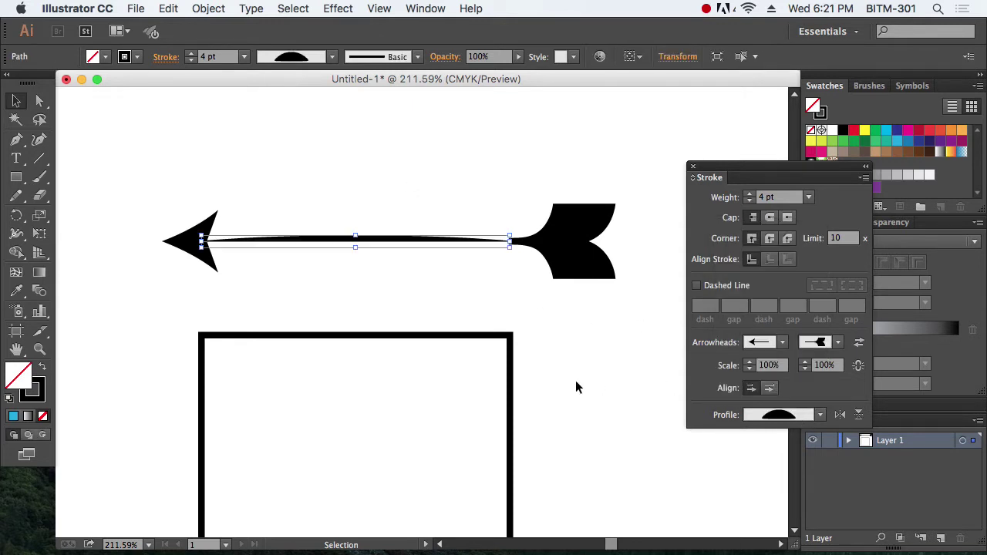
left_click(575, 381)
left_click_drag(360, 170, 413, 270)
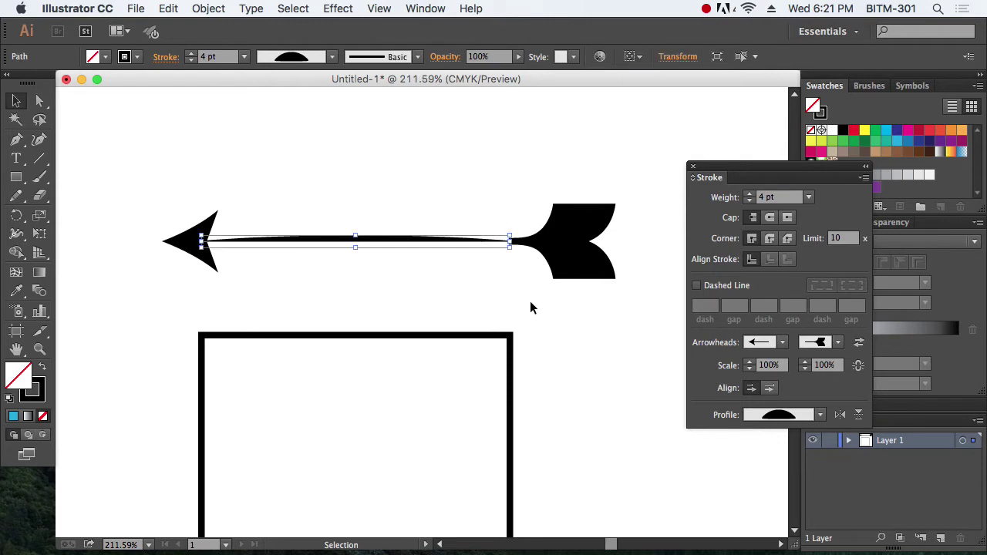
- Return the arrow line's width profile to Uniform and deselect it
left_click(788, 416)
left_click(710, 242)
left_click(575, 346)
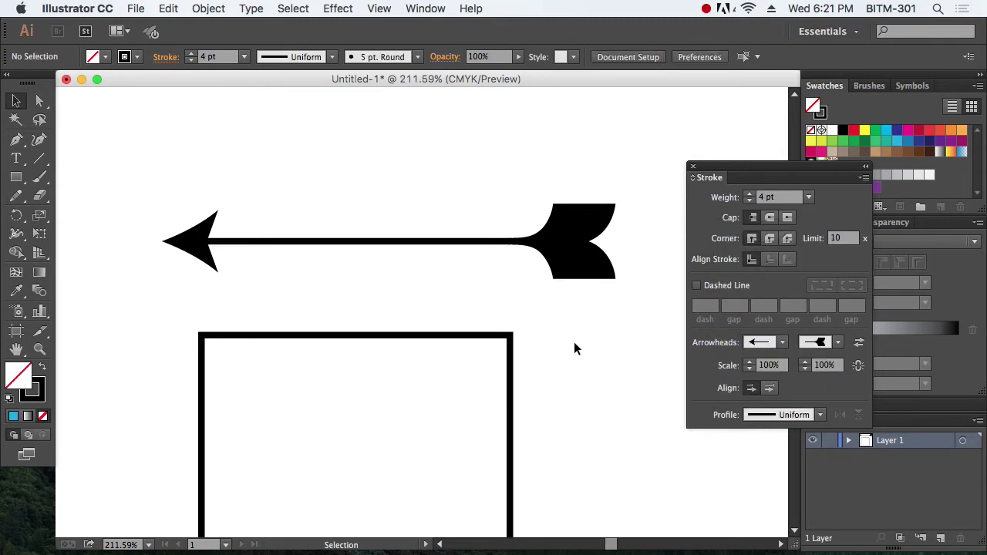
scroll(572, 347, "down", 5)
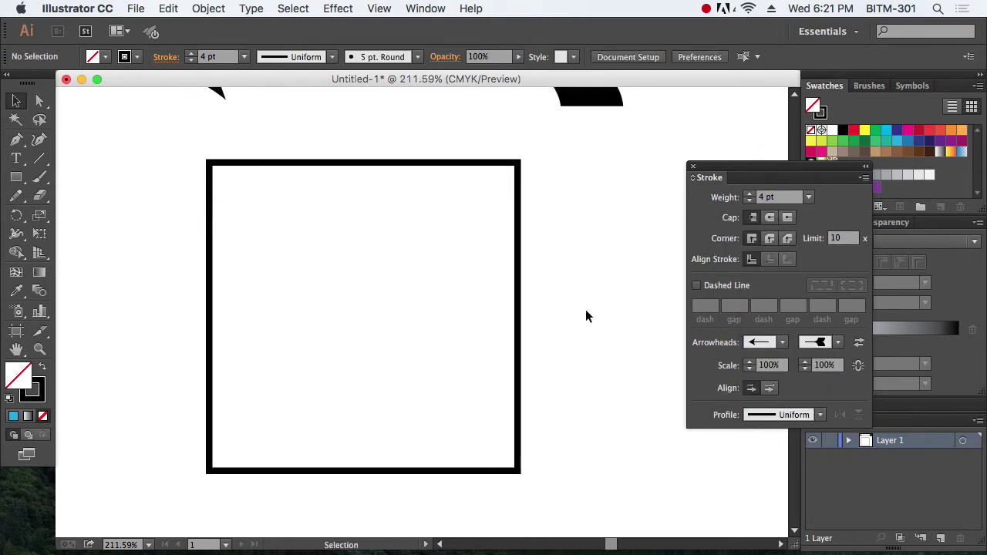
- Add the Arrow 6 start arrowhead and the Arrow 19 end arrowhead to the square
left_click_drag(585, 313, 361, 382)
left_click(782, 342)
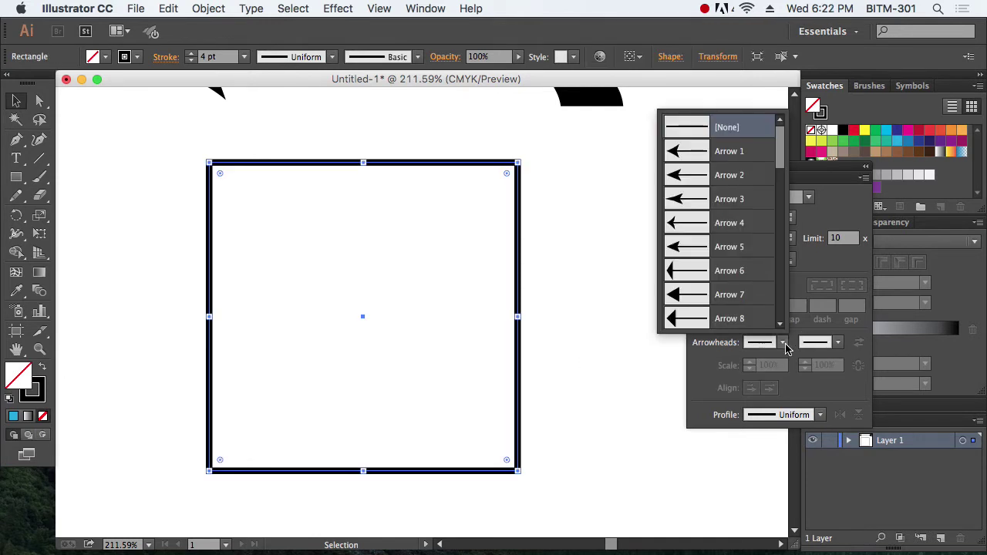
left_click(711, 279)
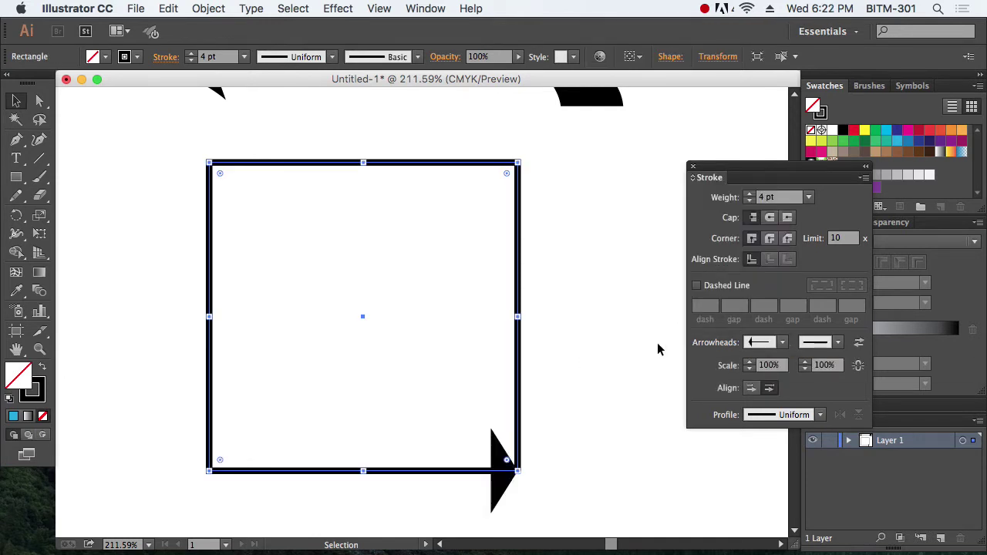
left_click(839, 342)
scroll(802, 254, "down", 8)
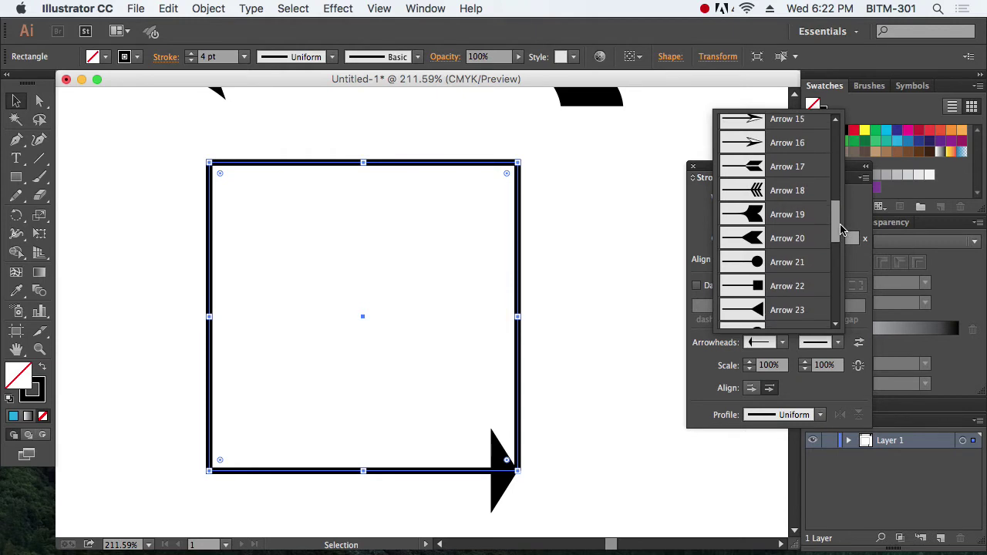
left_click(771, 215)
left_click(615, 310)
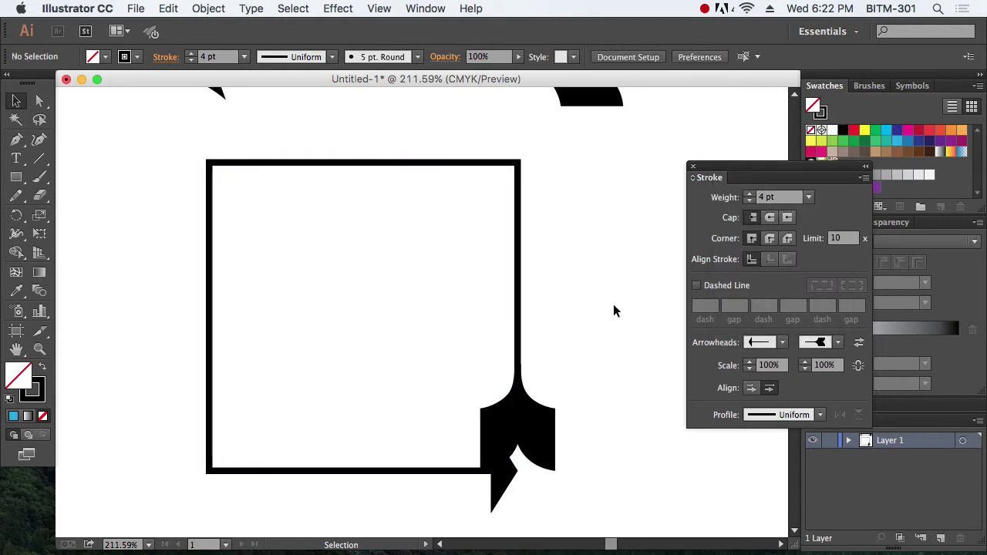
left_click(518, 271)
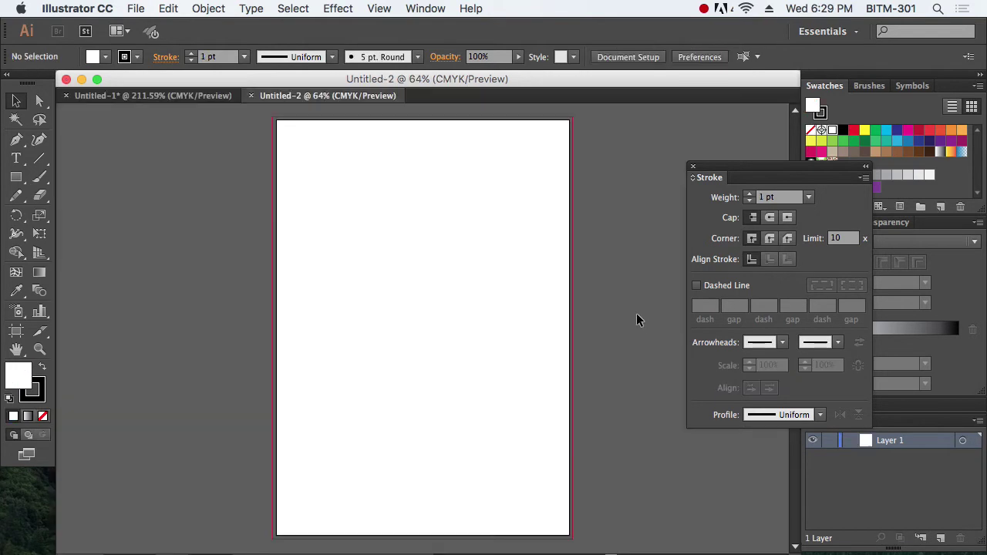
- Draw a rectangle in the middle of the Untitled-2 artboard and fill it with the default white-to-black gradient
left_click(17, 177)
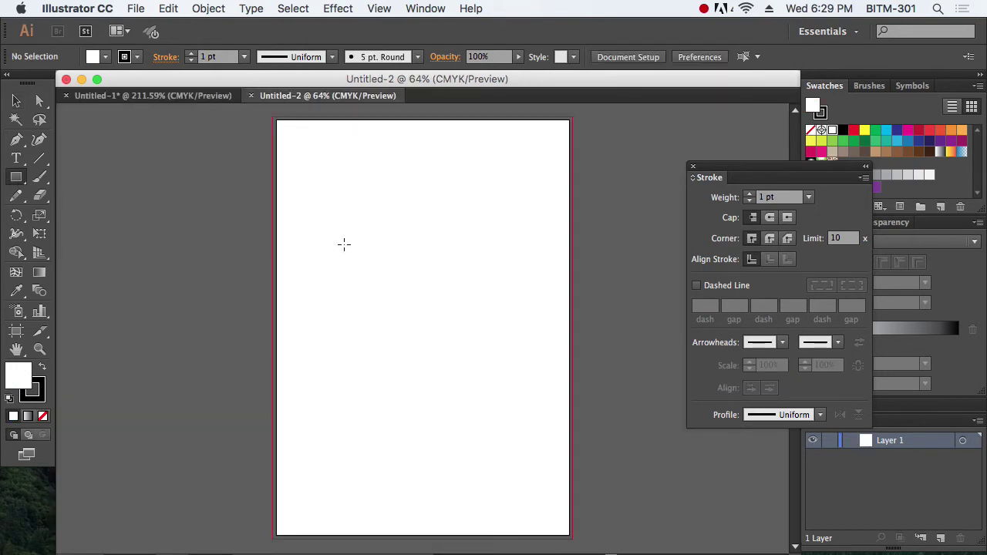
left_click_drag(340, 225, 528, 371)
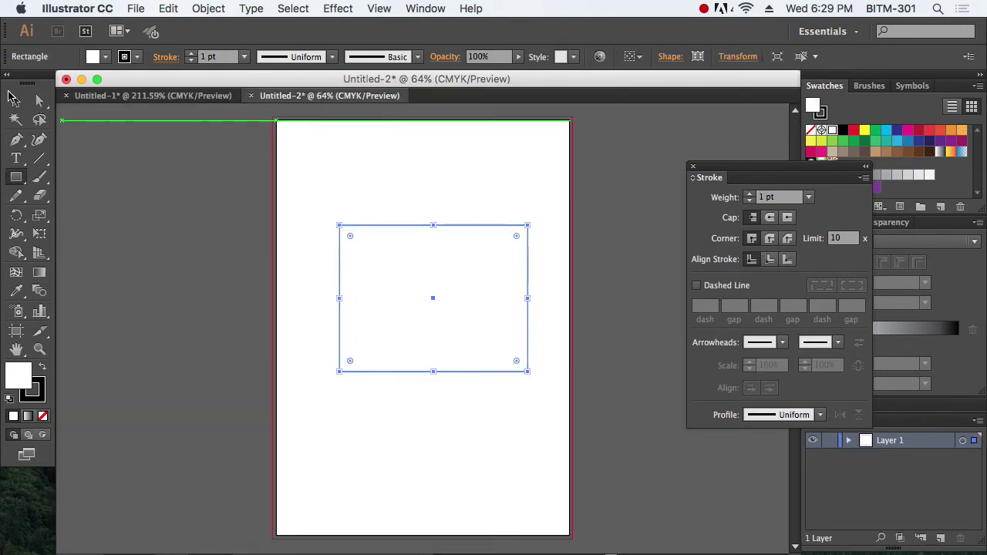
left_click(15, 101)
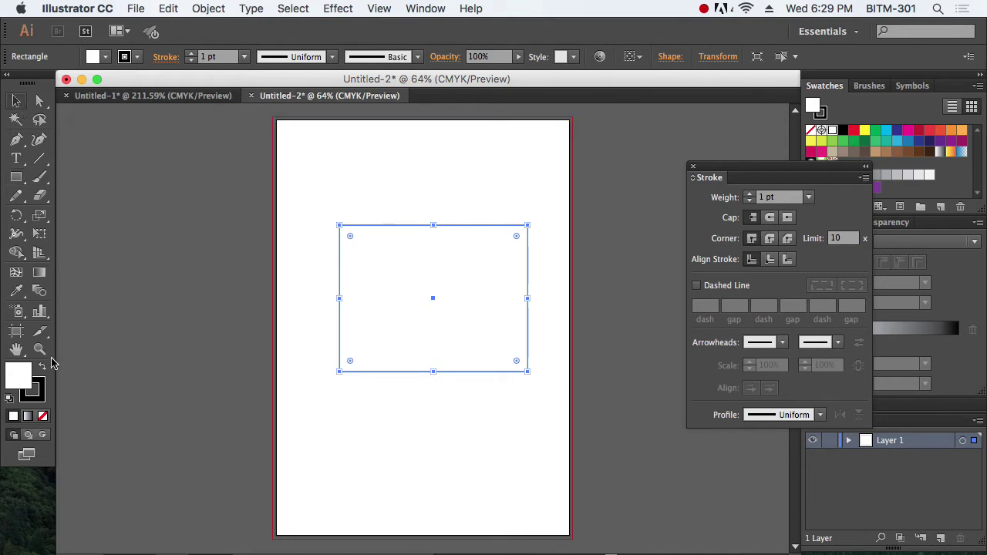
left_click(29, 416)
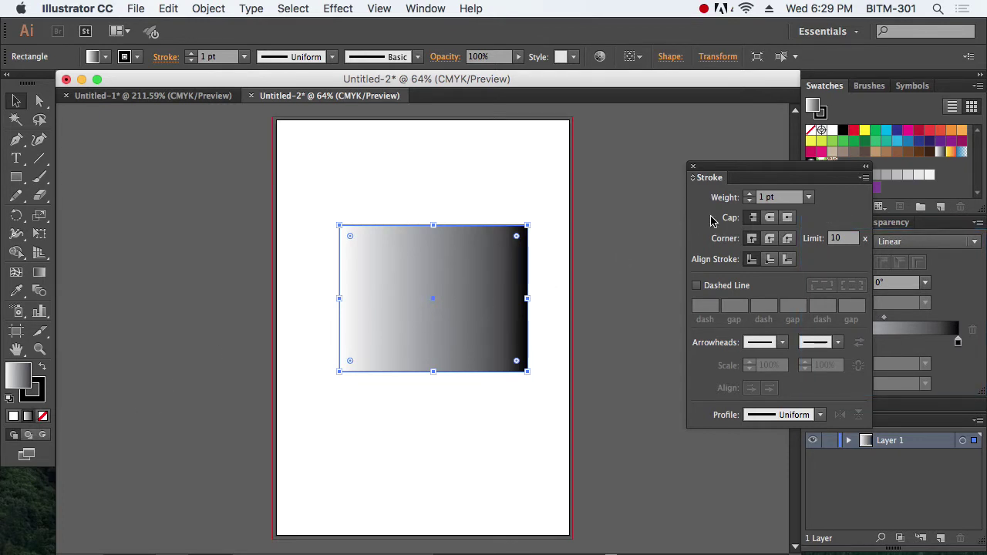
- Close the Stroke panel, and detach the Gradient panel from the dock and close it
left_click(695, 170)
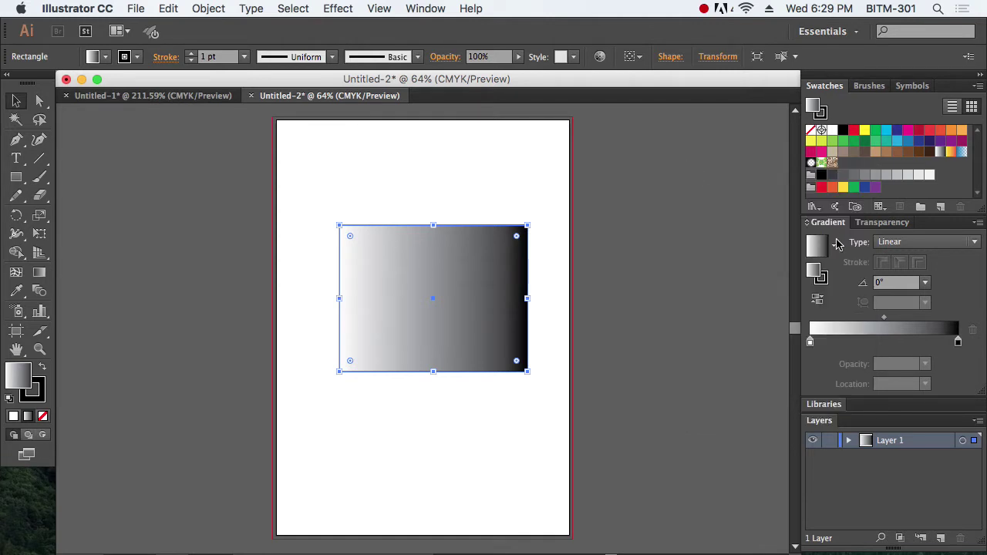
left_click_drag(826, 224, 578, 197)
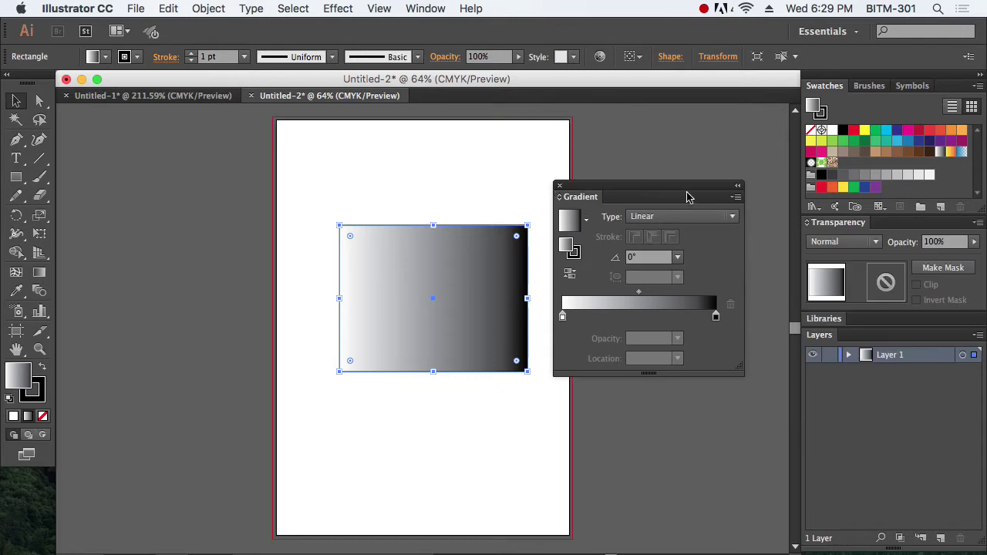
left_click(560, 187)
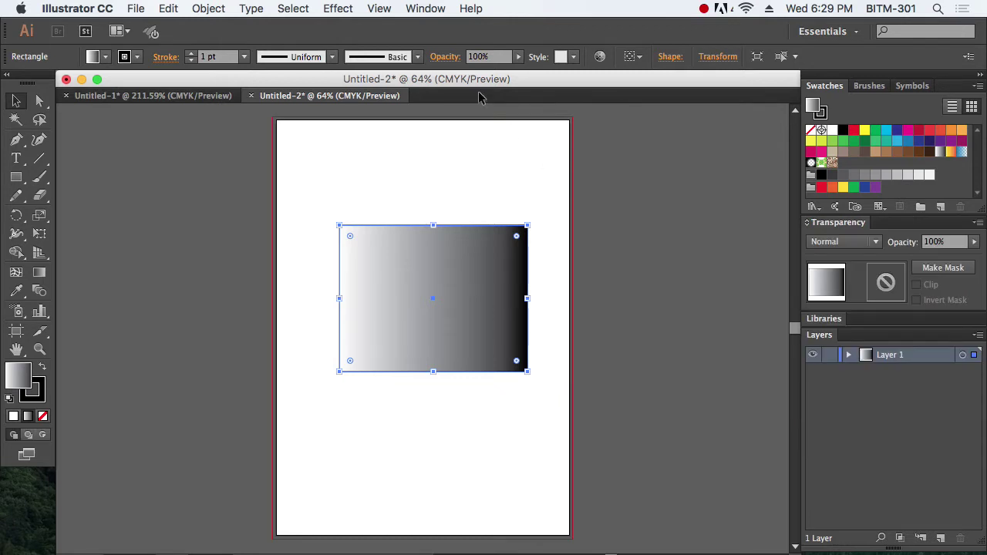
- Reopen the Gradient panel, place it clear of the rectangle and deselect the rectangle
left_click(426, 9)
scroll(513, 383, "down", 5)
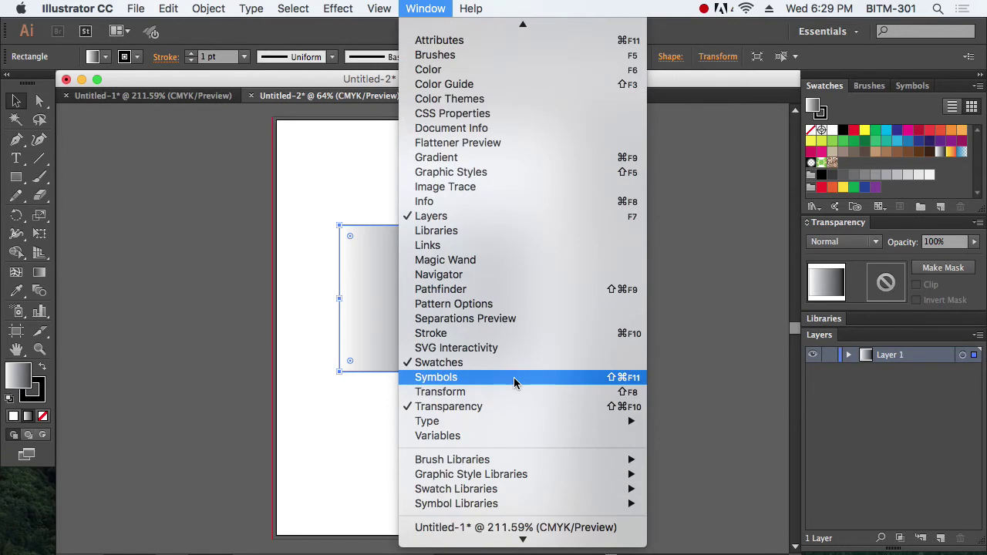
left_click(494, 159)
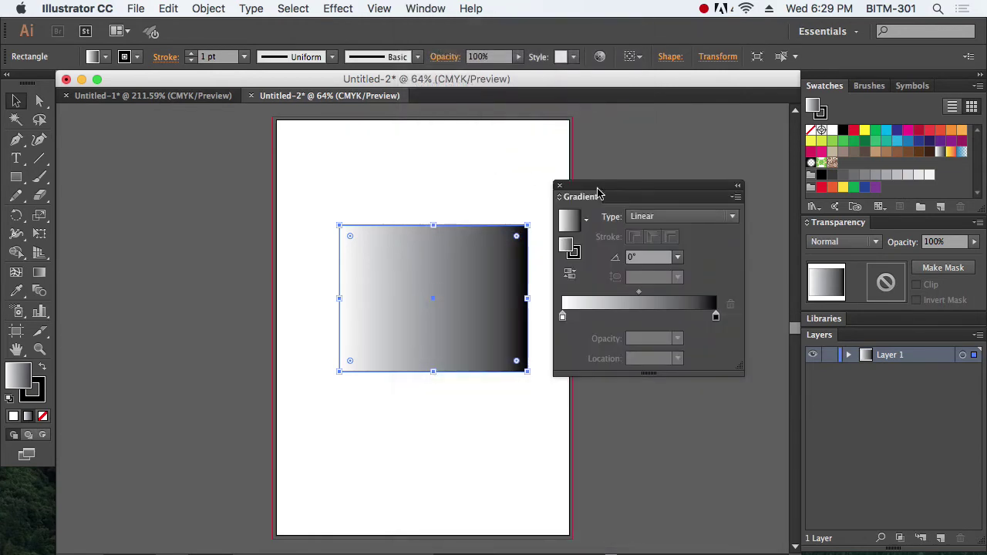
left_click_drag(598, 190, 647, 170)
left_click(537, 393)
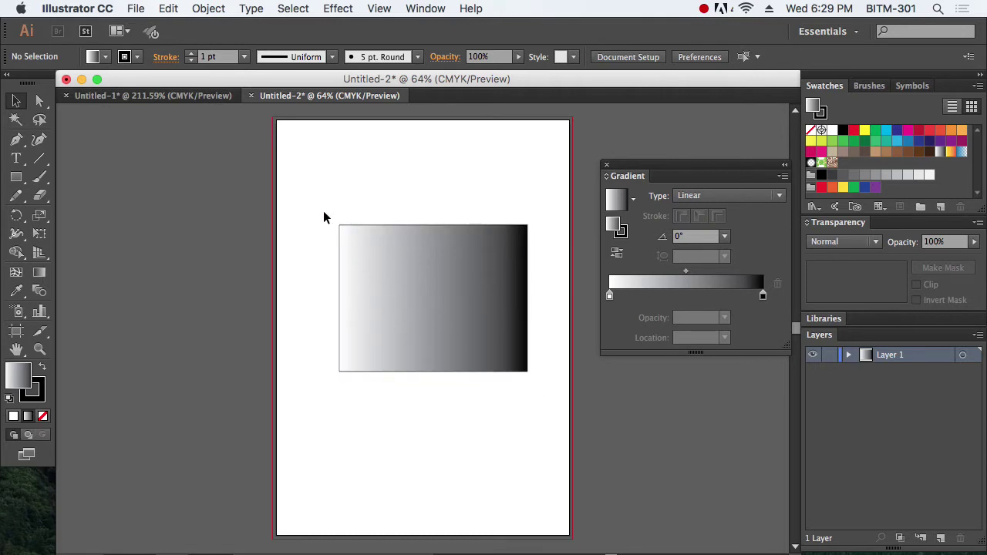
- Select the gradient rectangle and examine the settings of its white start stop and black end stop
left_click_drag(294, 185, 571, 430)
left_click(412, 341)
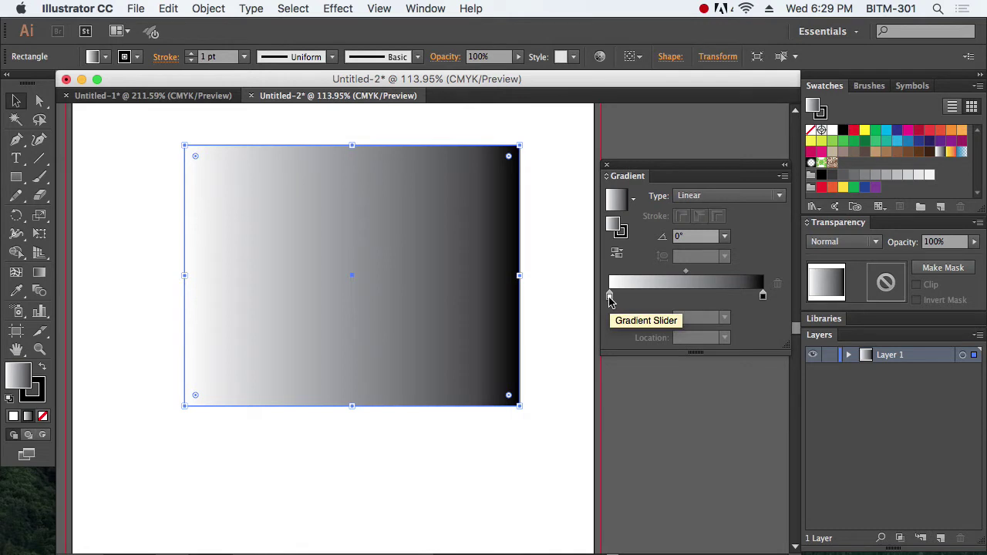
left_click(610, 297)
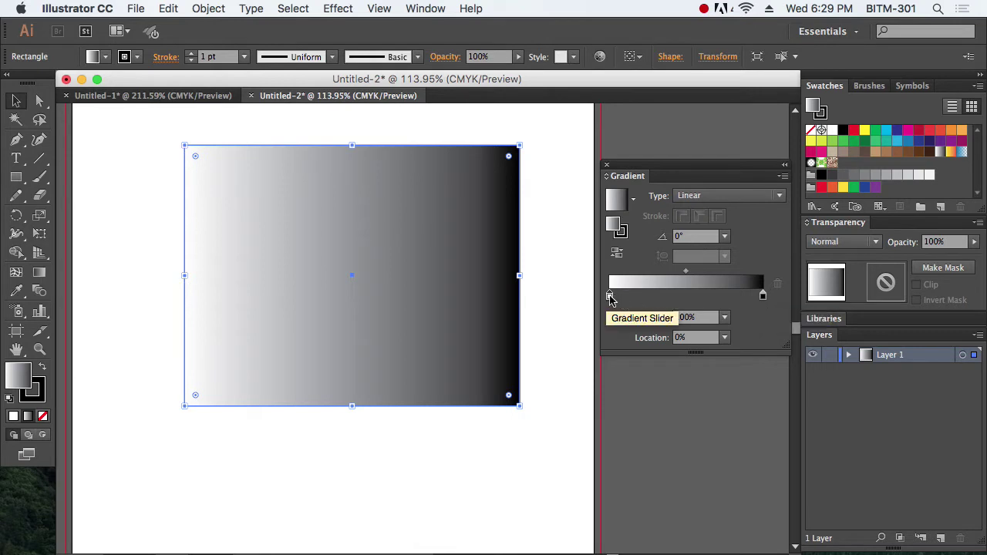
left_click(763, 296)
left_click(610, 297)
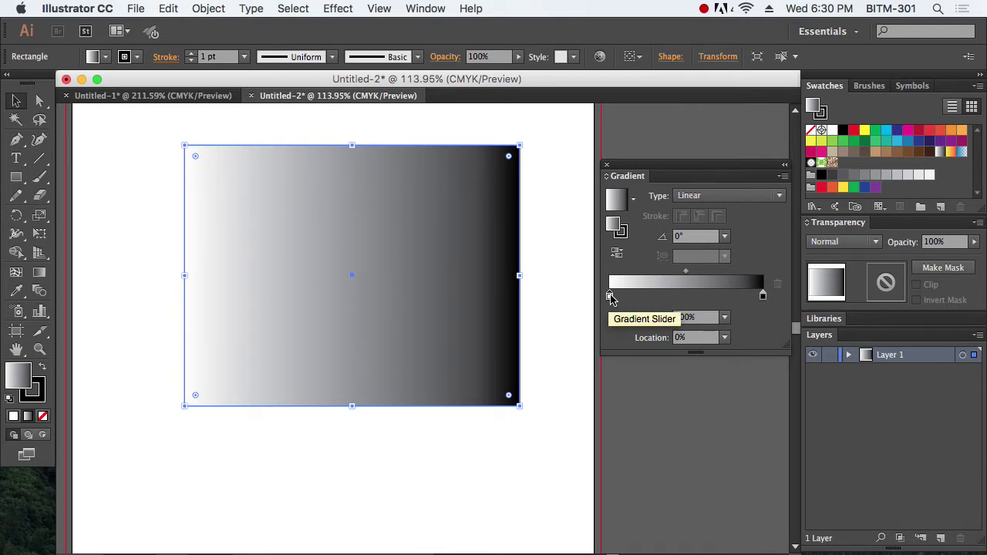
left_click(609, 297)
left_click(763, 297)
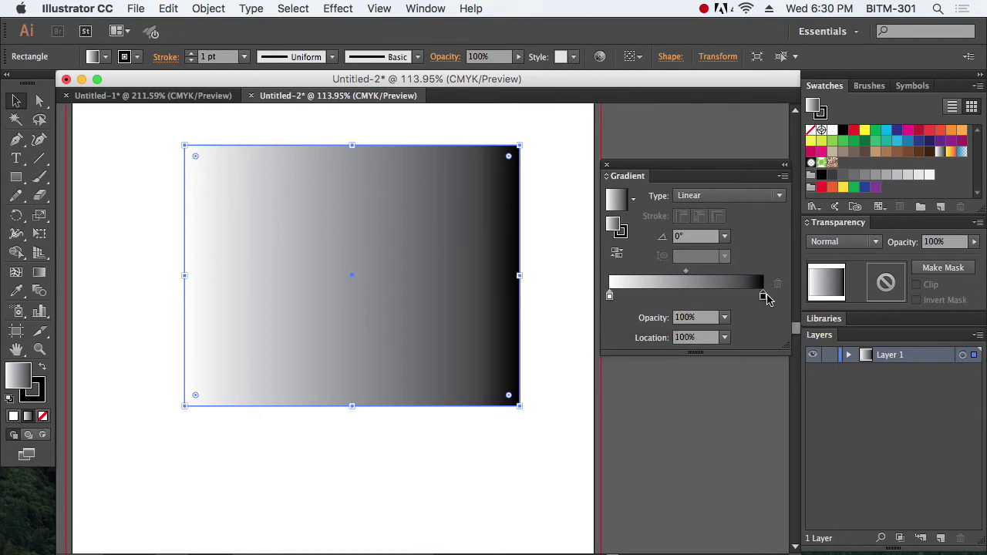
left_click(609, 298)
- Switch the gradient's white start stop to CMYK colour and make it red with magenta 100% and yellow 100%
double_click(609, 297)
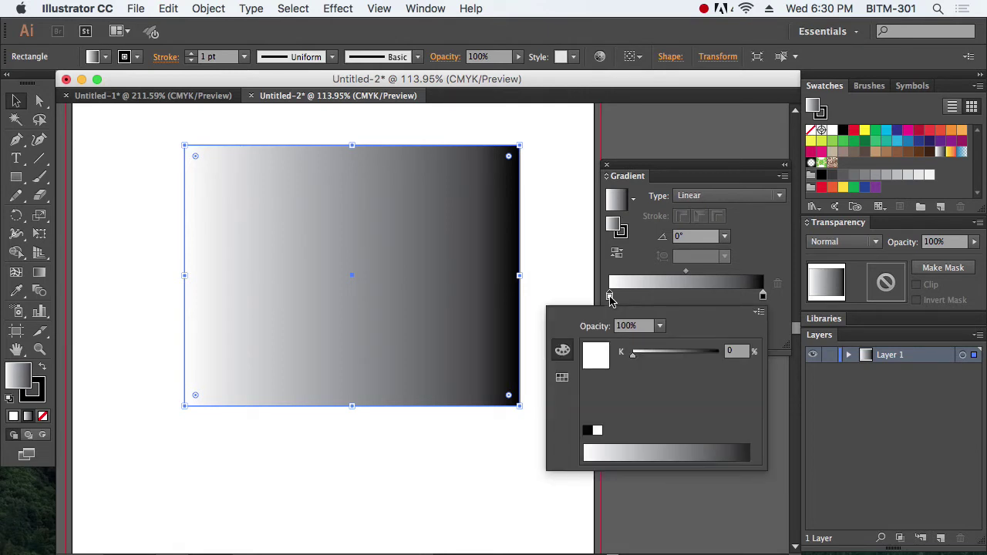
left_click(562, 377)
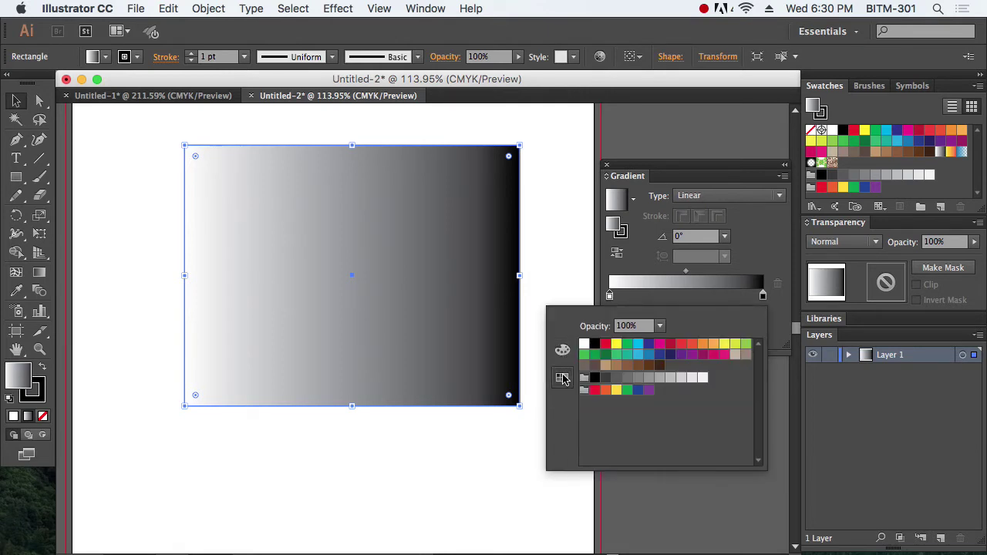
left_click(563, 351)
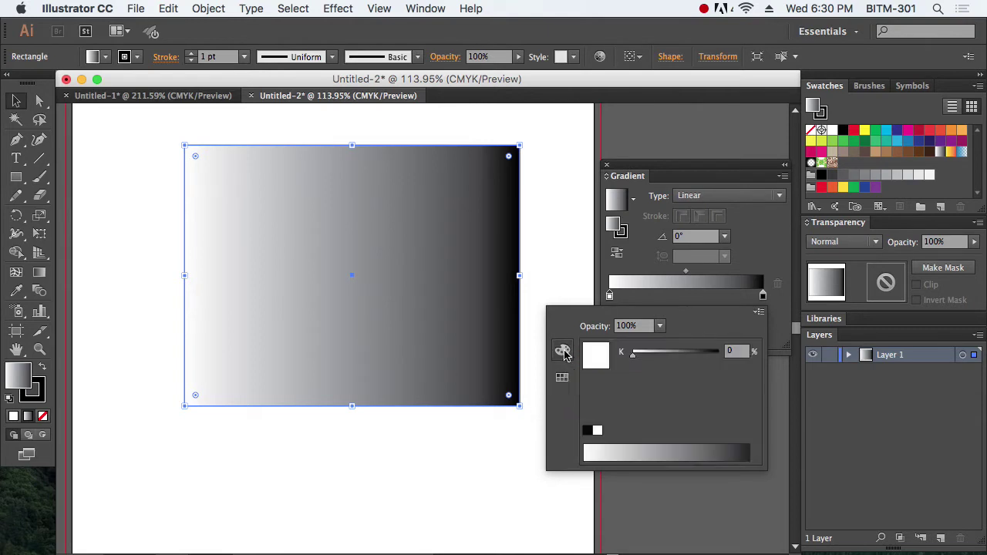
left_click(759, 315)
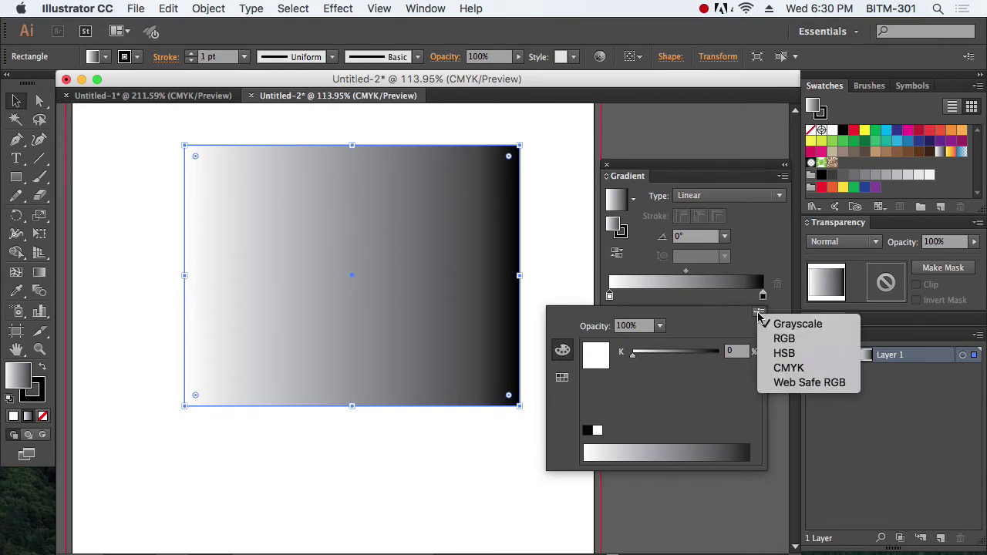
left_click(807, 375)
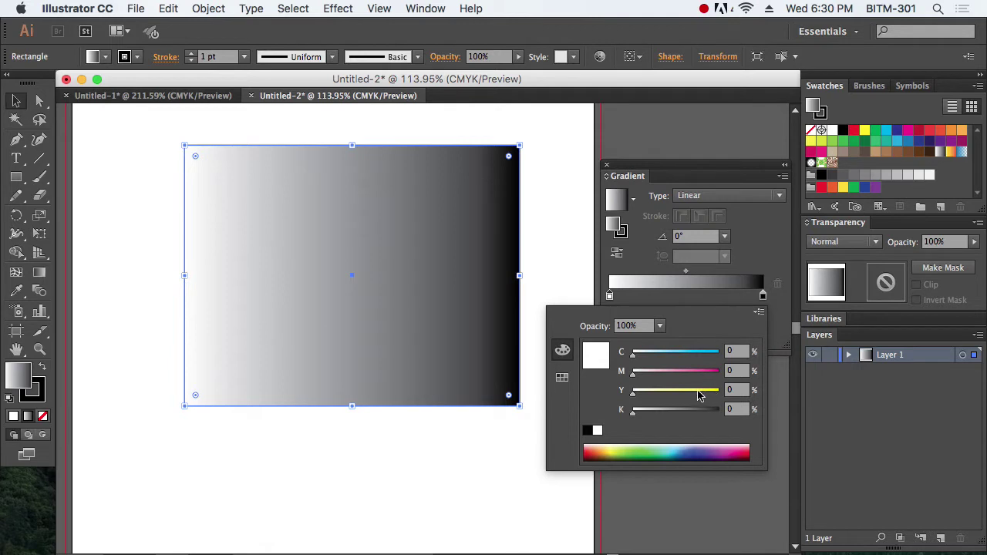
left_click(722, 391)
left_click_drag(691, 378, 775, 394)
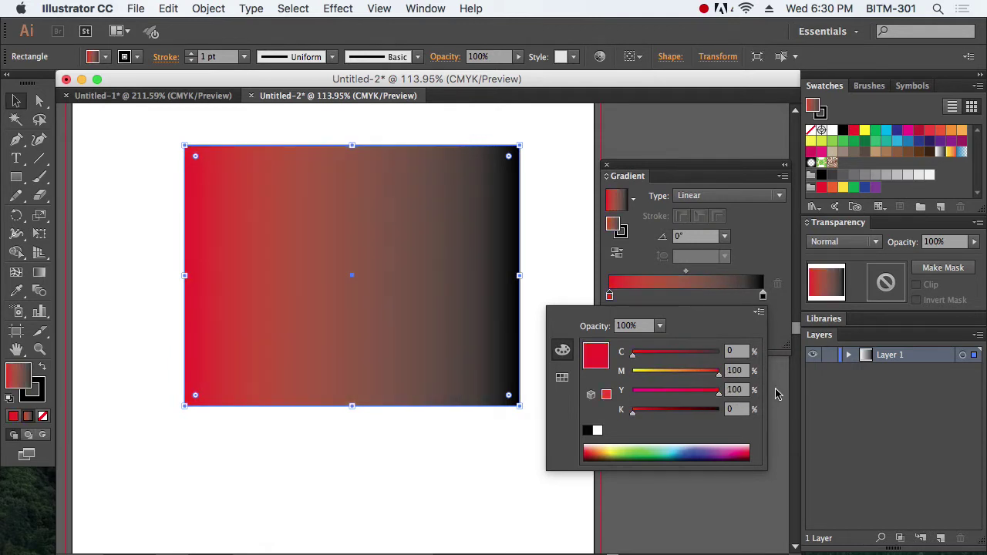
- Try magenta at 47% on the gradient's start stop and return it to 100%
left_click(674, 379)
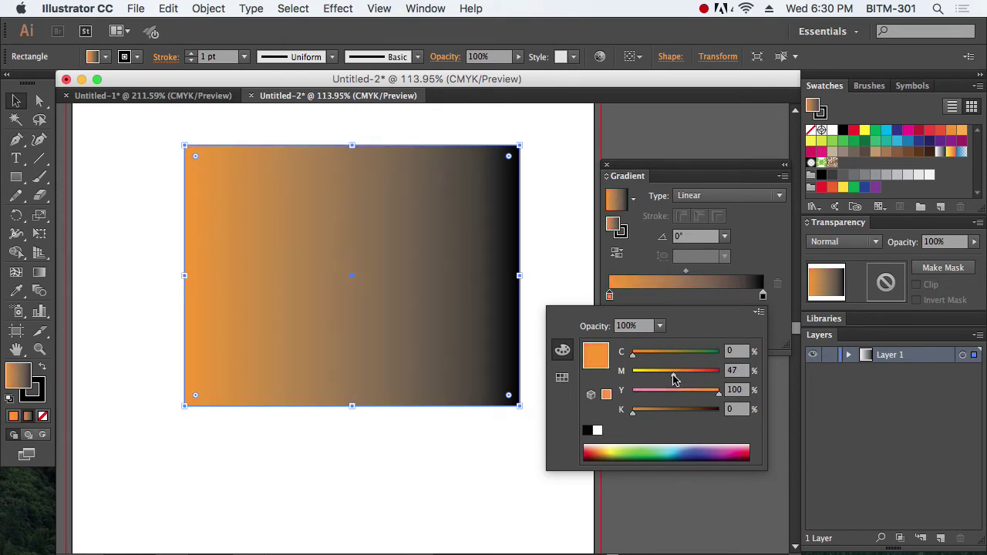
left_click_drag(674, 379, 742, 378)
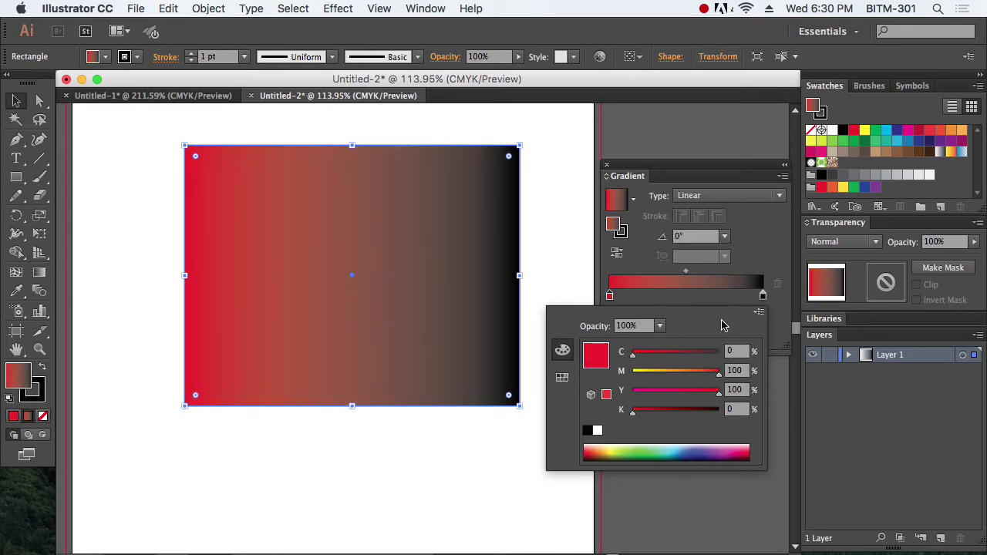
left_click(765, 231)
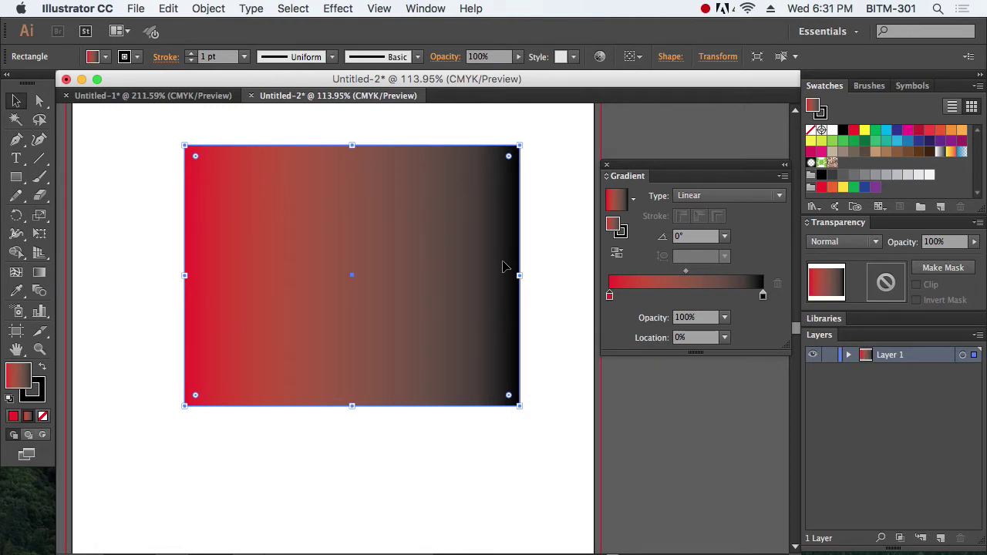
- Change the gradient's black end stop to the bright yellow swatch and deselect the rectangle
left_click(763, 296)
double_click(763, 297)
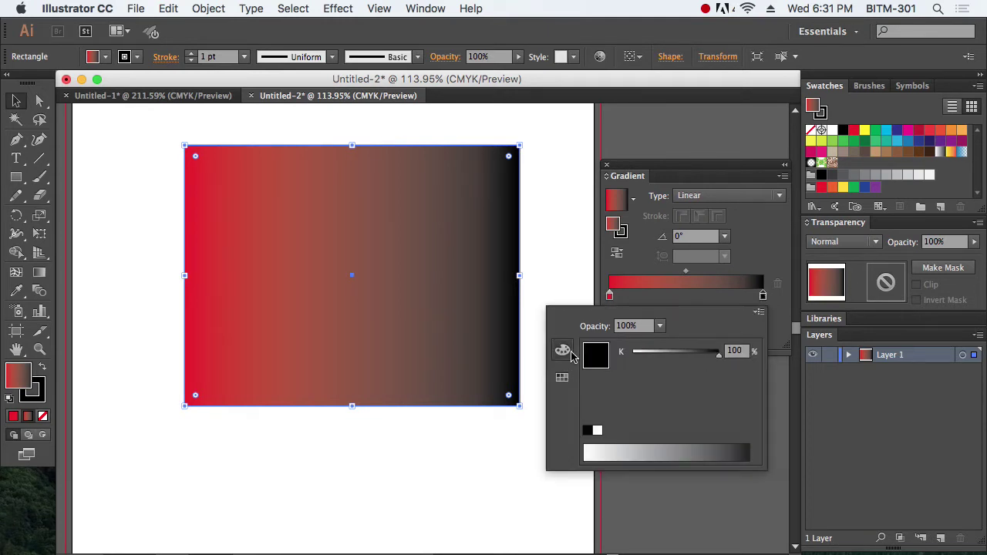
left_click(562, 377)
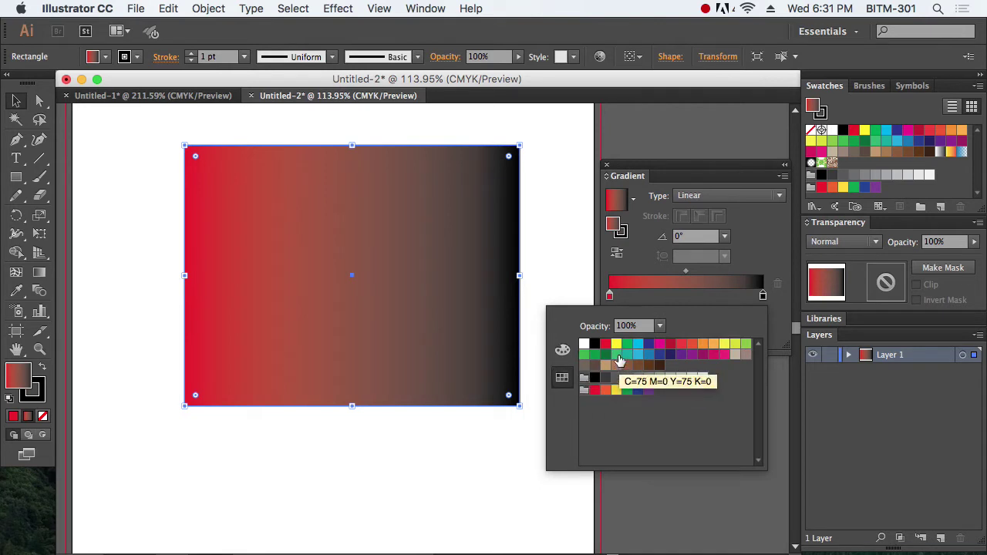
left_click(616, 344)
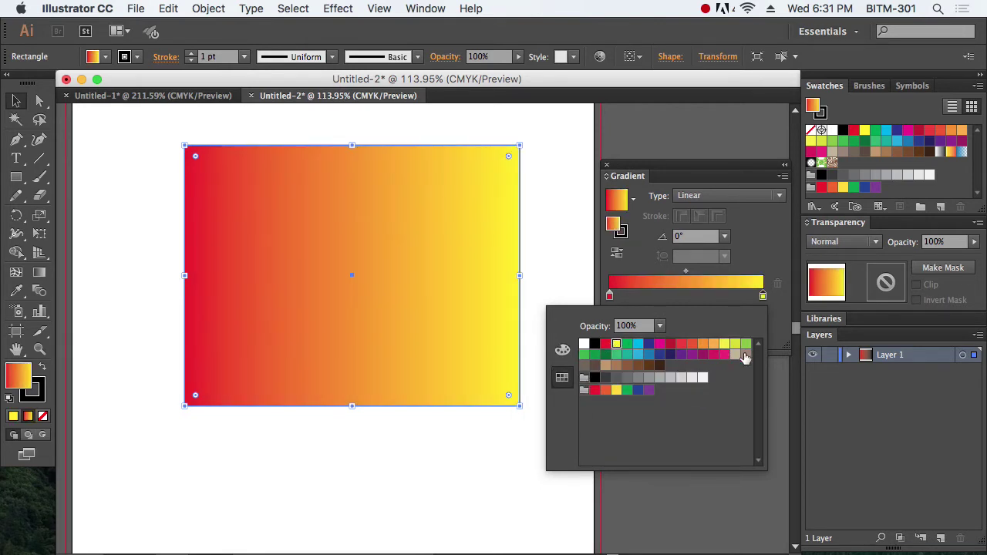
left_click(771, 231)
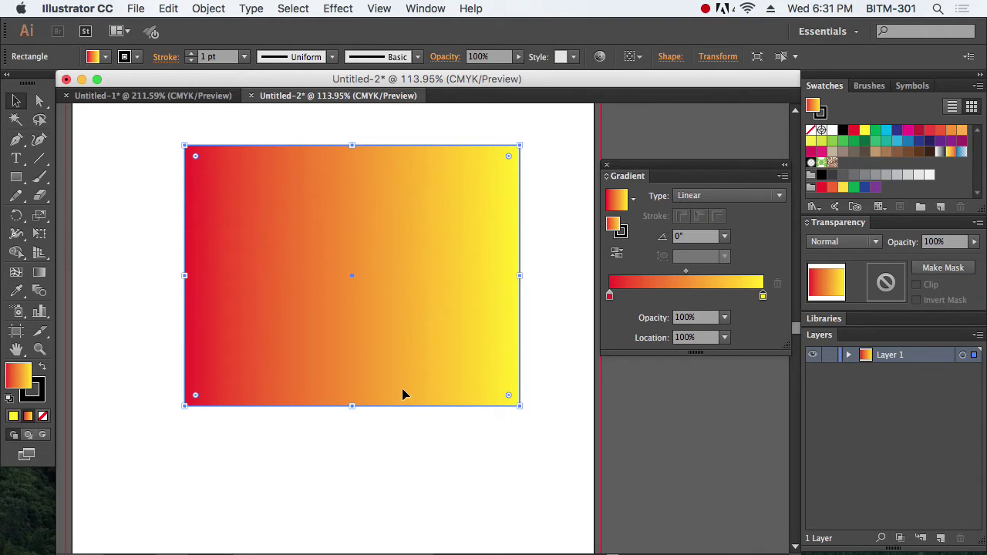
left_click(426, 433)
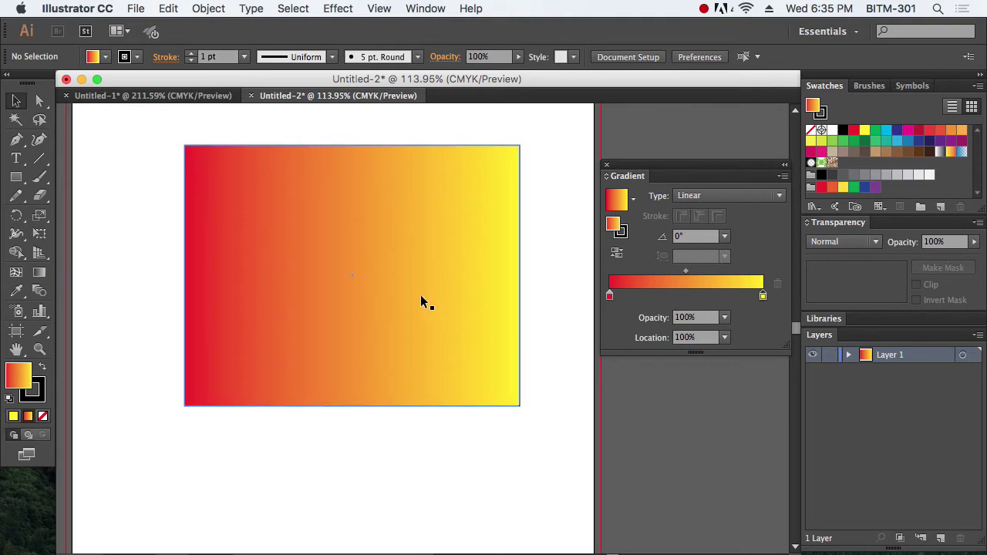
- Select the rectangle and add a new colour stop to its gradient at about 52% location
left_click(421, 301)
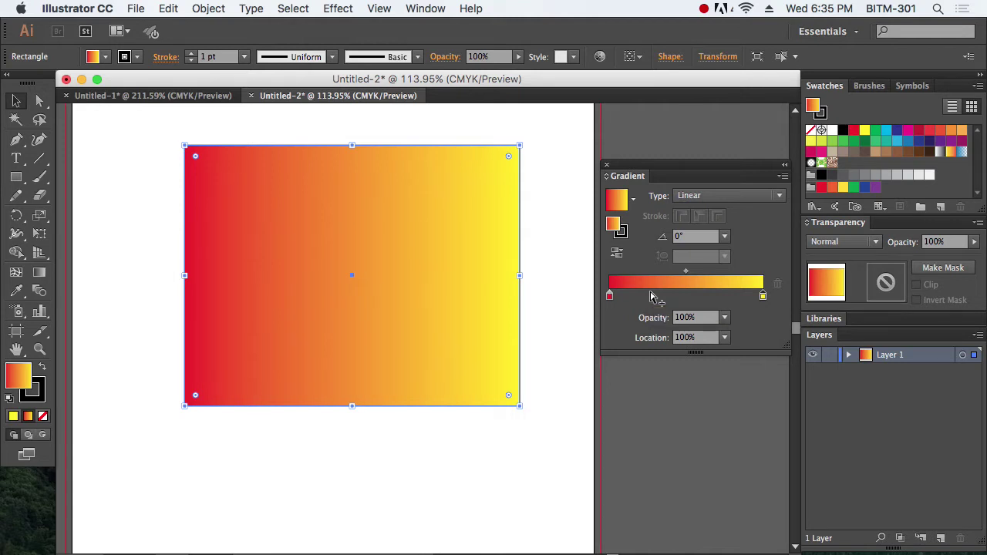
left_click(689, 297)
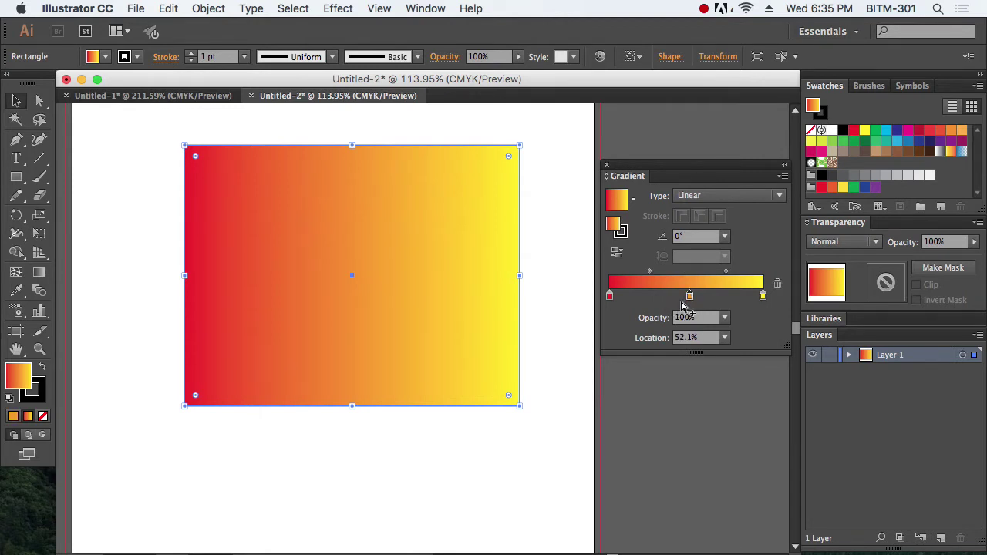
- Change the colour of the gradient's middle stop to the light green swatch
double_click(690, 297)
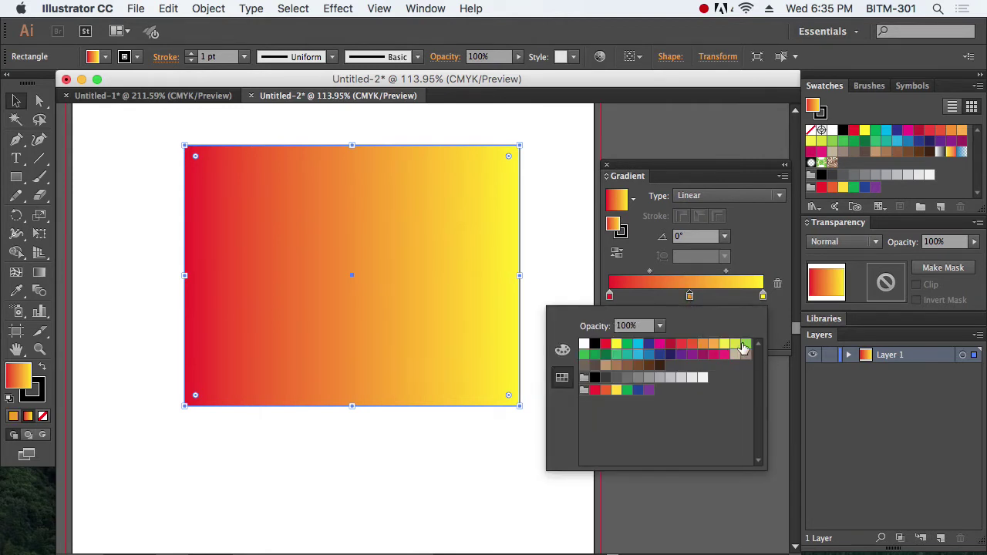
left_click(745, 344)
left_click(763, 249)
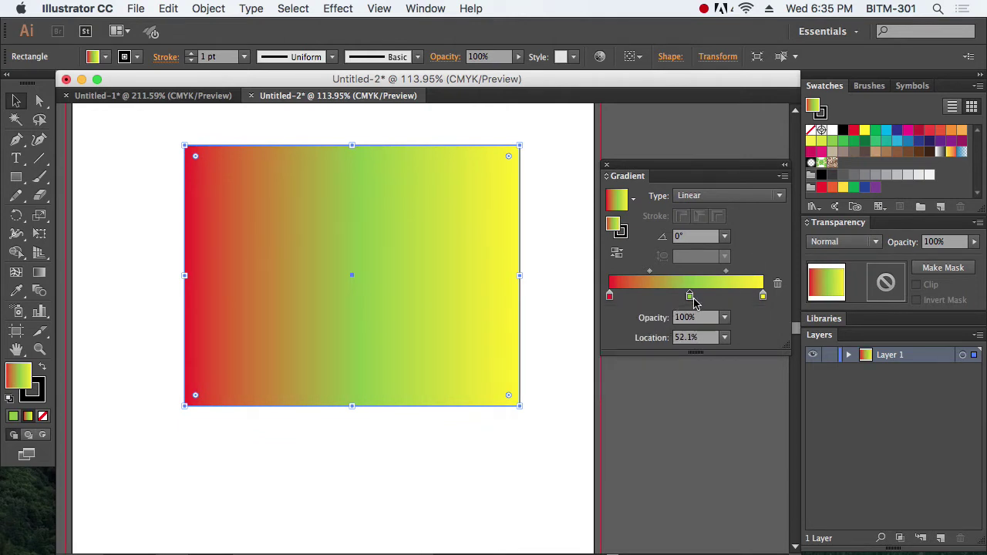
- Move the green middle stop to about 59%, set its location to 80%, and slide it back to about 49%
mouse_move(690, 299)
left_mouse_down()
mouse_move(622, 297)
mouse_move(700, 297)
left_mouse_up()
left_click(705, 337)
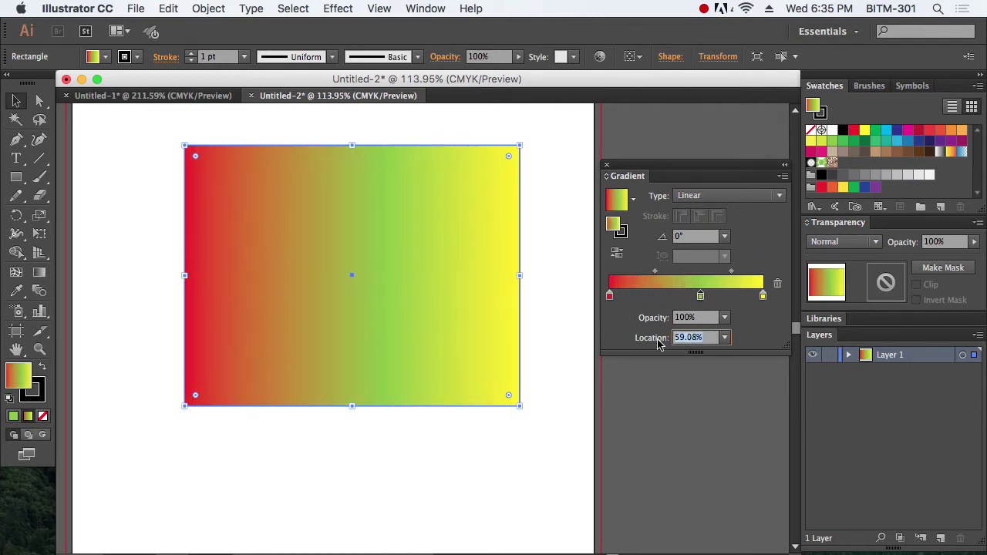
type("80")
key("Return")
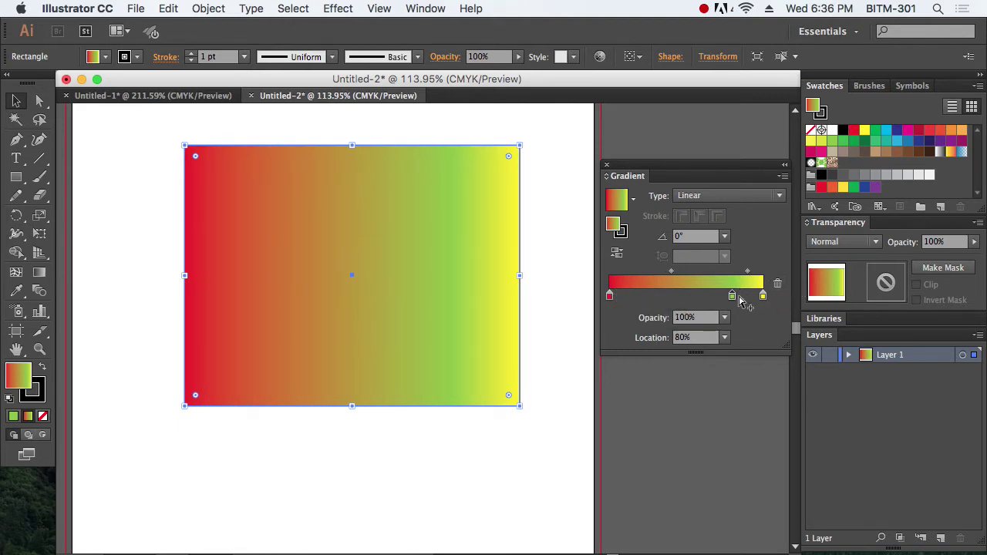
left_click_drag(732, 297, 686, 298)
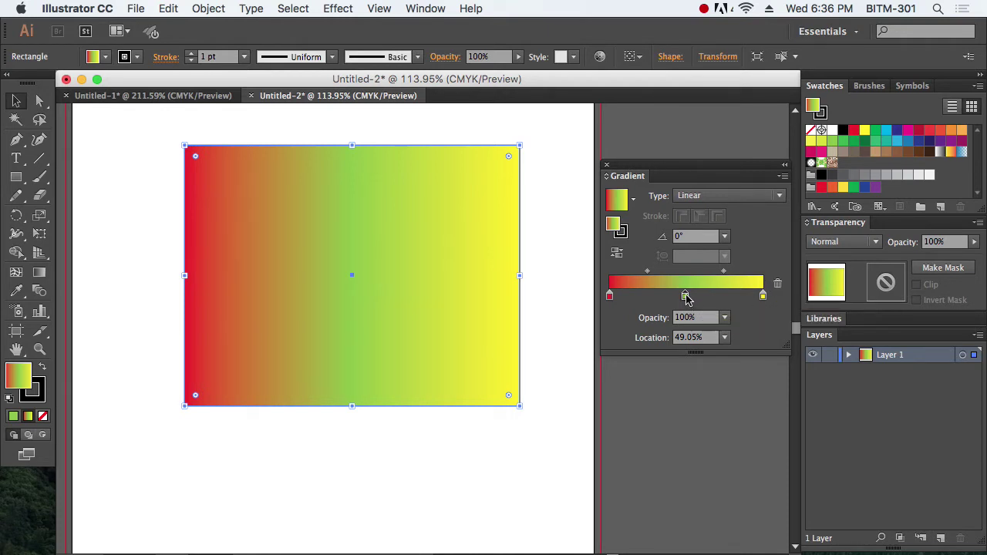
- Remove the green middle stop by pulling it off the gradient slider, and try to remove the end stops the same way
left_click_drag(685, 295, 689, 417)
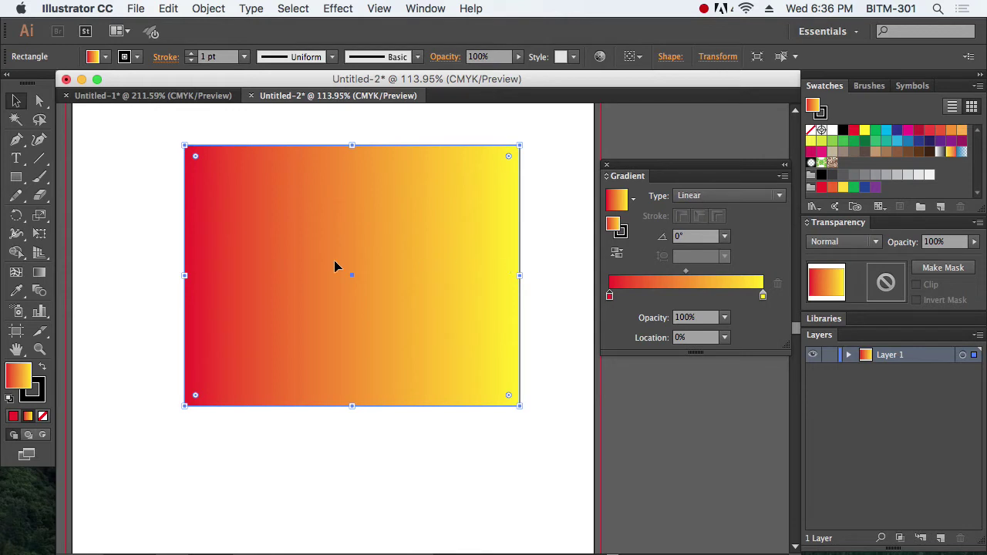
left_click(763, 296)
left_click_drag(763, 296, 785, 312)
left_click_drag(641, 302, 607, 302)
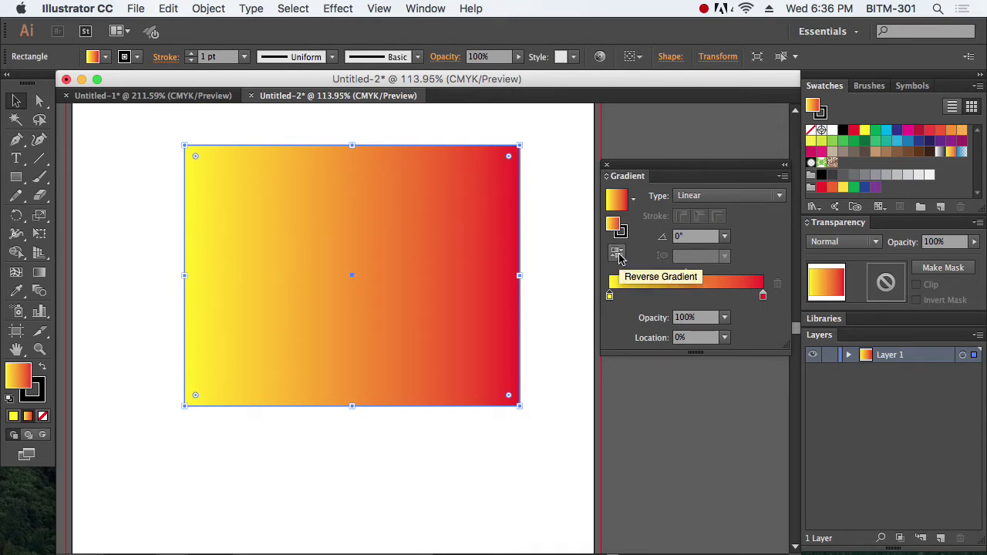
- Reverse the gradient repeatedly, finishing with yellow at the start and red at the end
left_click(617, 255)
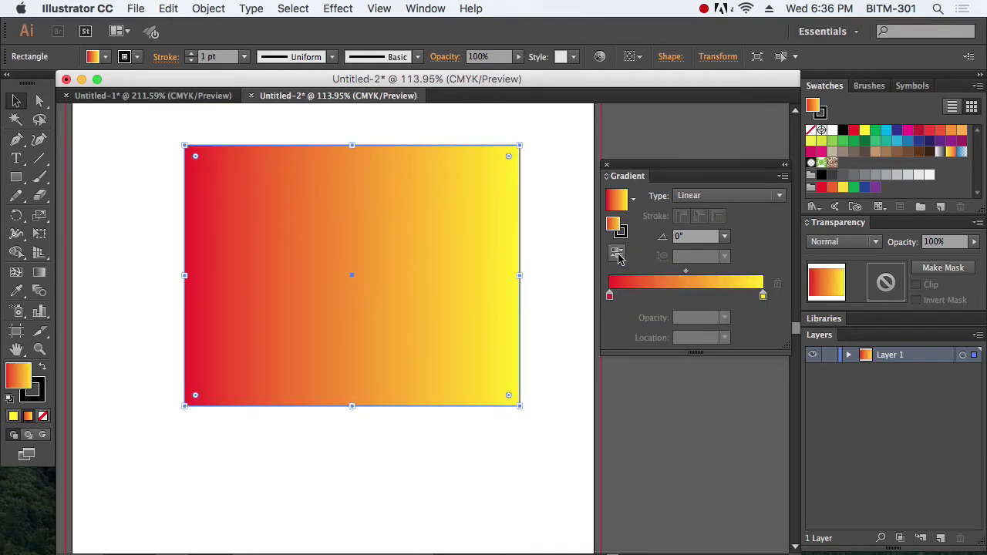
left_click(618, 255)
left_click(617, 255)
left_click(617, 254)
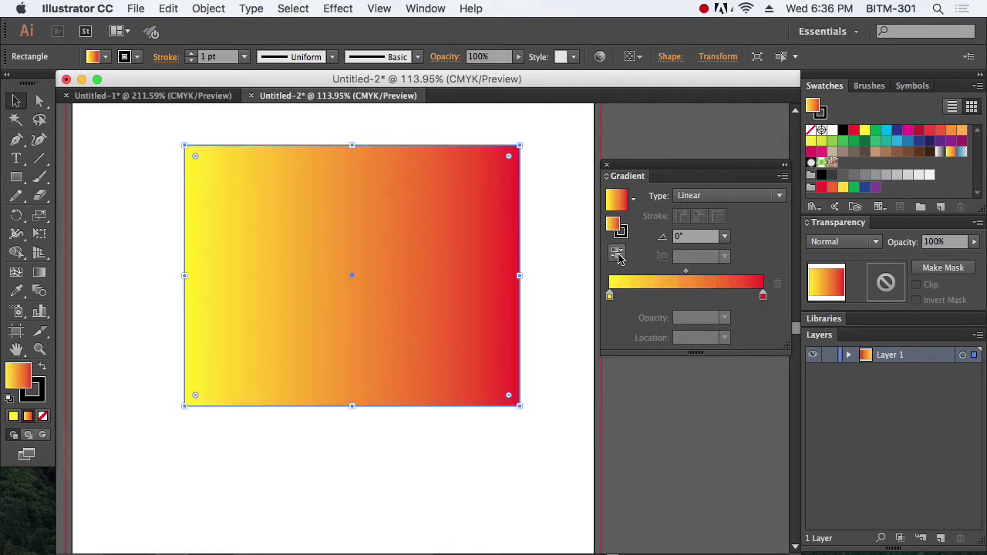
left_click(617, 254)
left_click(618, 255)
left_click(618, 254)
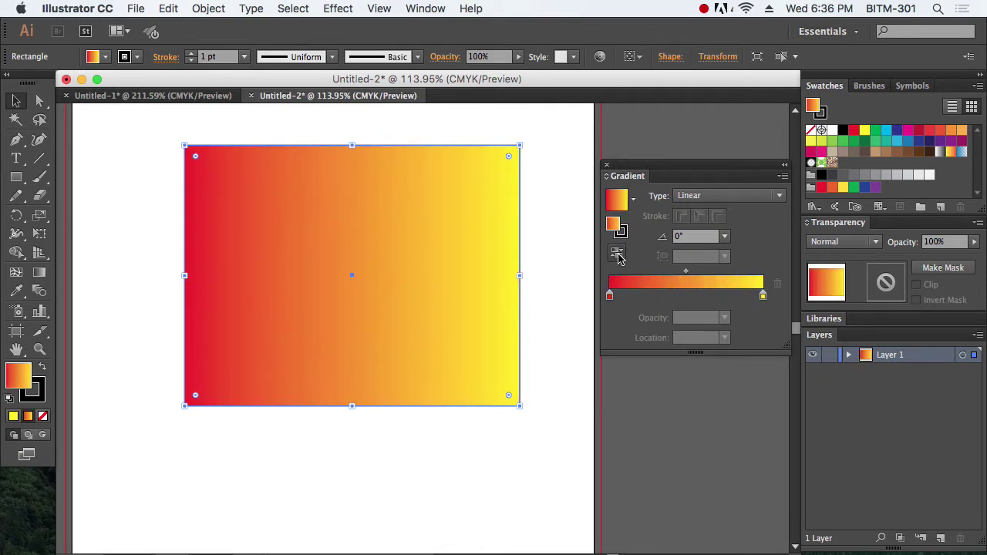
left_click(618, 255)
left_click(618, 255)
left_click(618, 254)
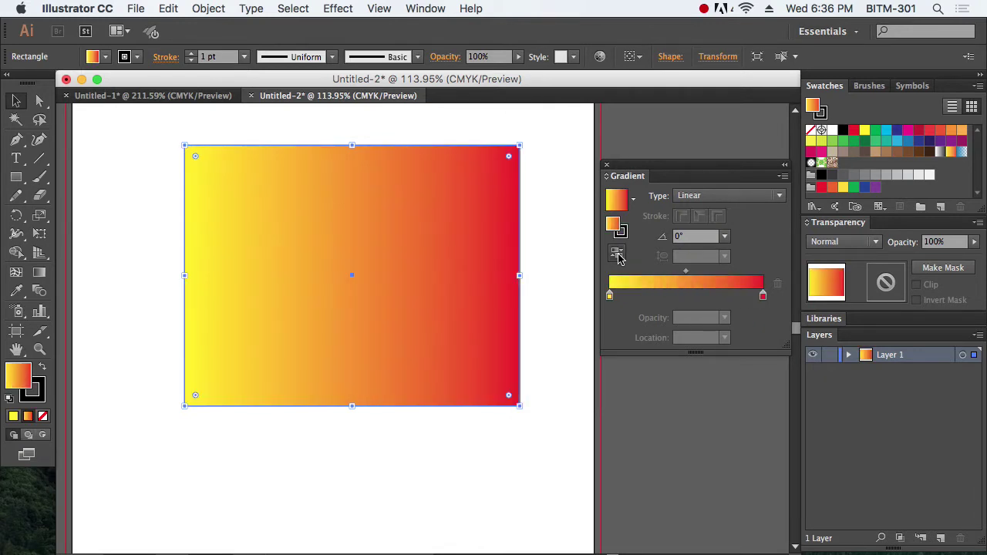
left_click(617, 254)
left_click(618, 255)
- Set the linear gradient's angle to 45°
left_click(694, 236)
type("4")
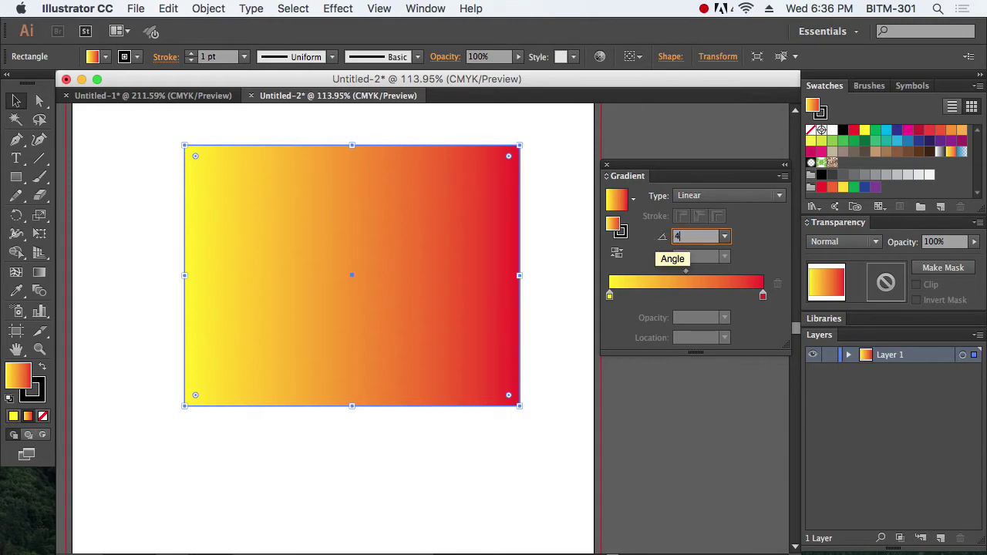
type("5")
key("Return")
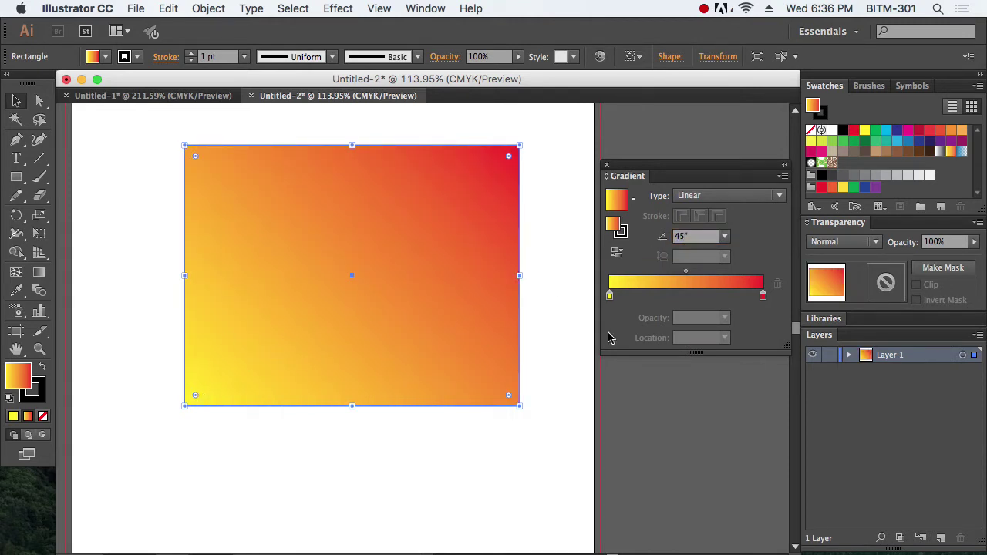
- Set the linear gradient's angle to 90° and deselect the rectangle
double_click(698, 236)
type("90")
key("Return")
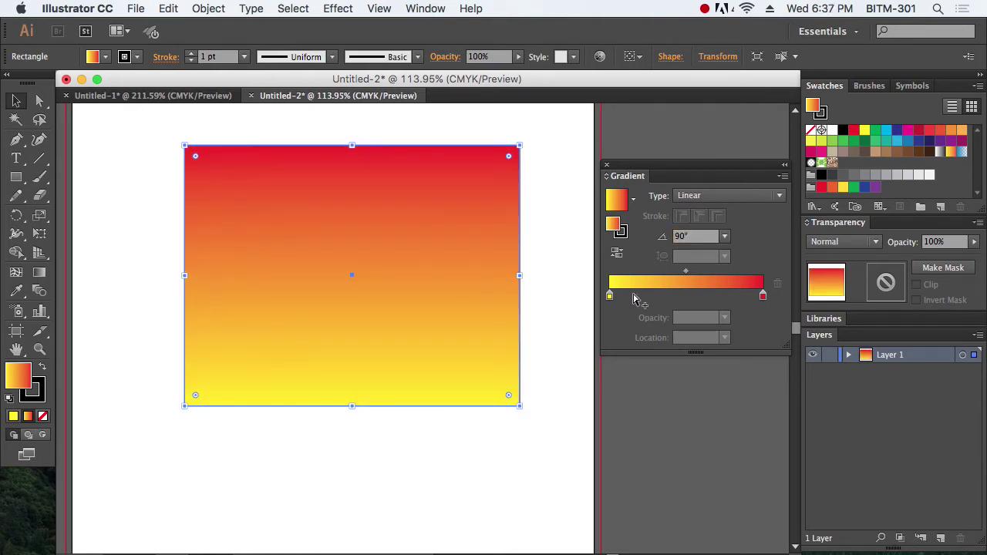
left_click(569, 328)
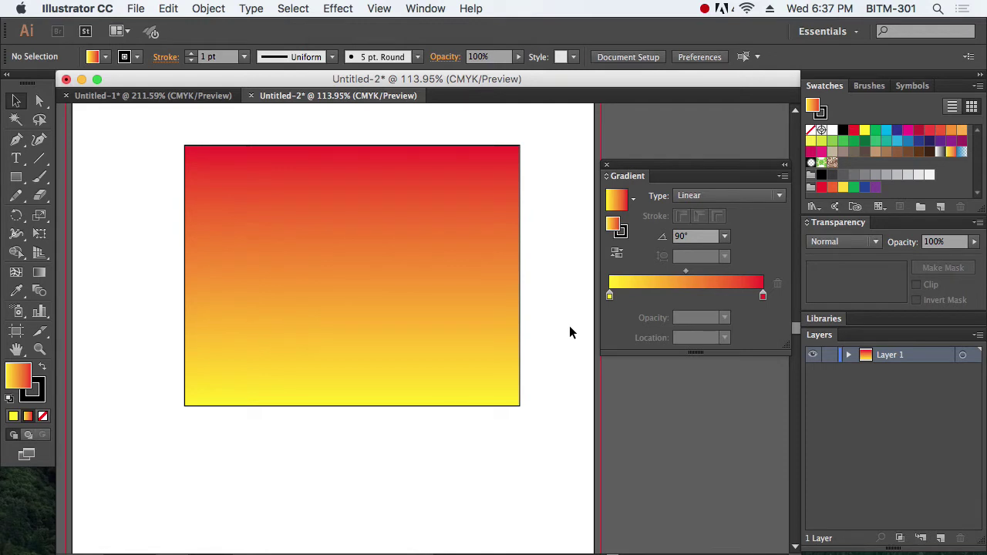
- Select the rectangle and redraw its gradient diagonally from upper left to lower right with the Gradient tool, finishing with a line extending beyond both corners
left_click(413, 297)
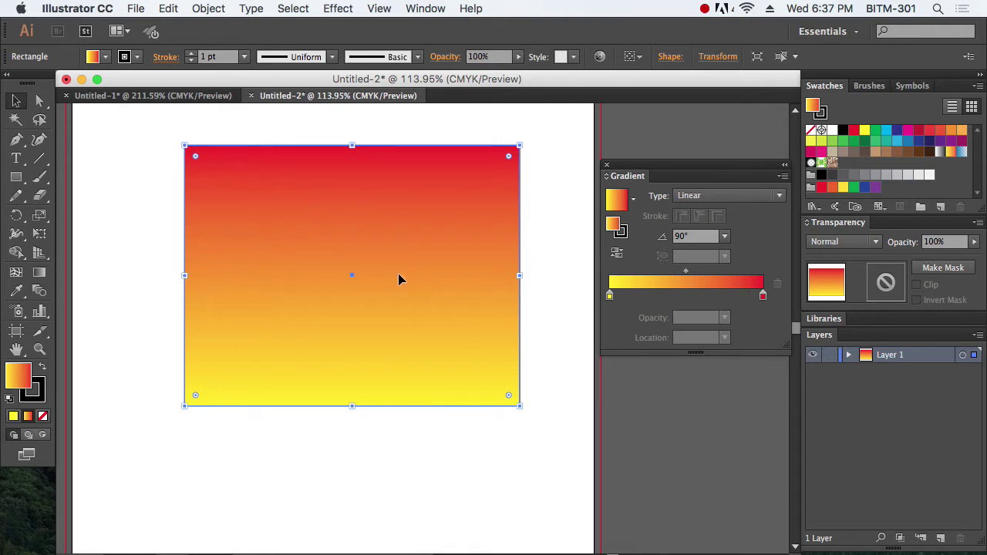
left_click(39, 273)
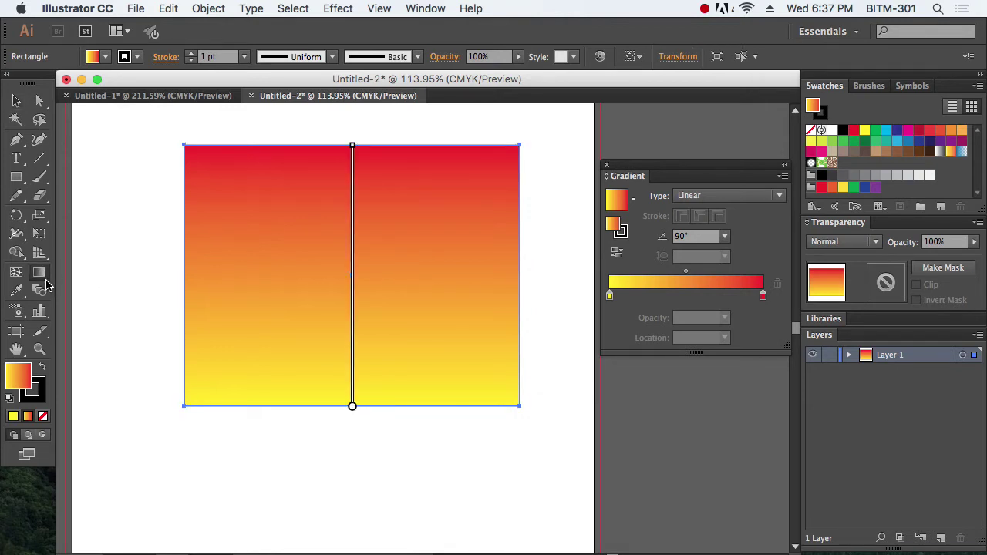
left_click_drag(245, 195, 451, 349)
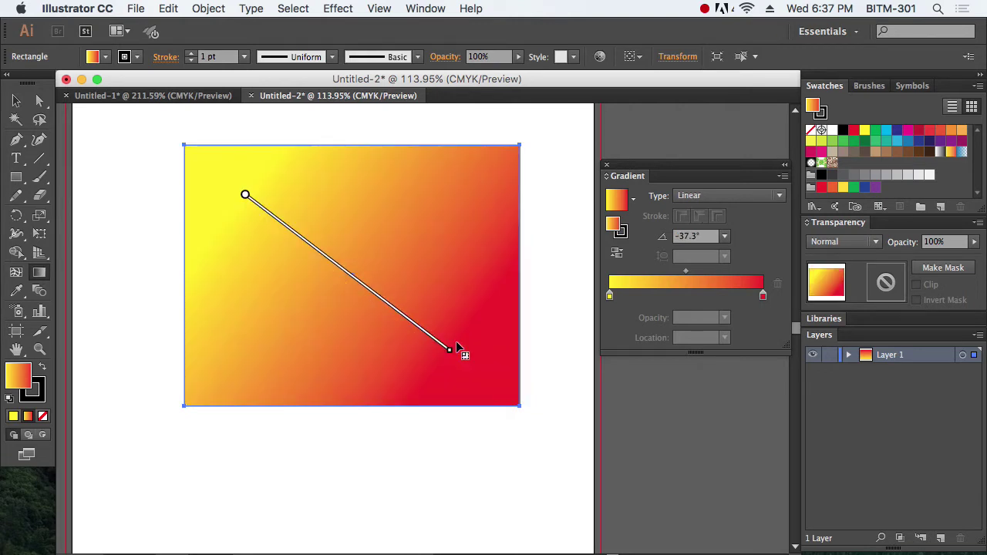
left_click_drag(364, 243, 381, 252)
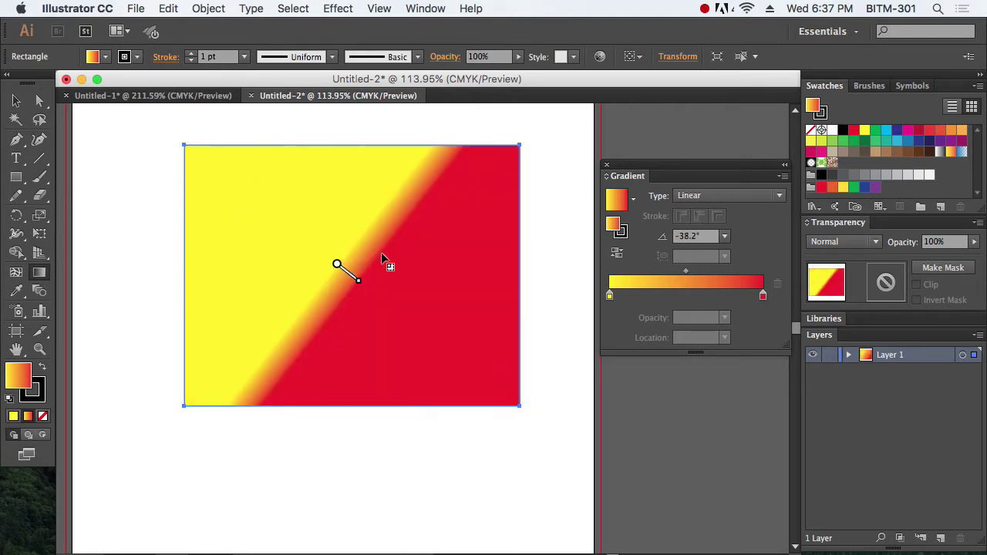
left_click_drag(166, 135, 553, 426)
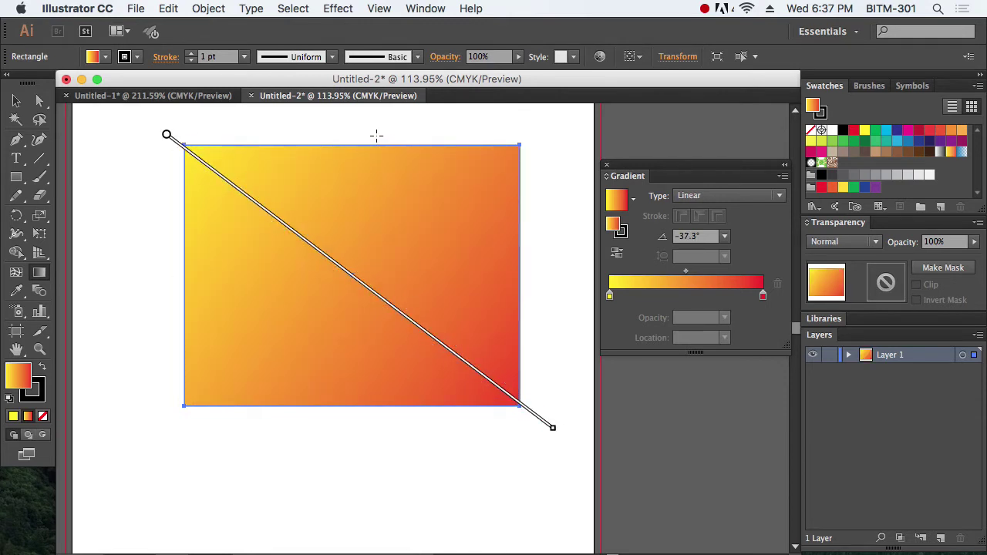
- Redraw the rectangle's gradient in various directions and lengths with the Gradient tool, finishing at an angle of about 9.5°
left_click_drag(377, 136, 325, 378)
mouse_move(462, 260)
left_mouse_down()
mouse_move(282, 287)
mouse_move(453, 226)
mouse_move(288, 293)
left_mouse_up()
left_click_drag(264, 202, 347, 275)
left_click_drag(265, 269, 359, 276)
left_click_drag(292, 338, 377, 306)
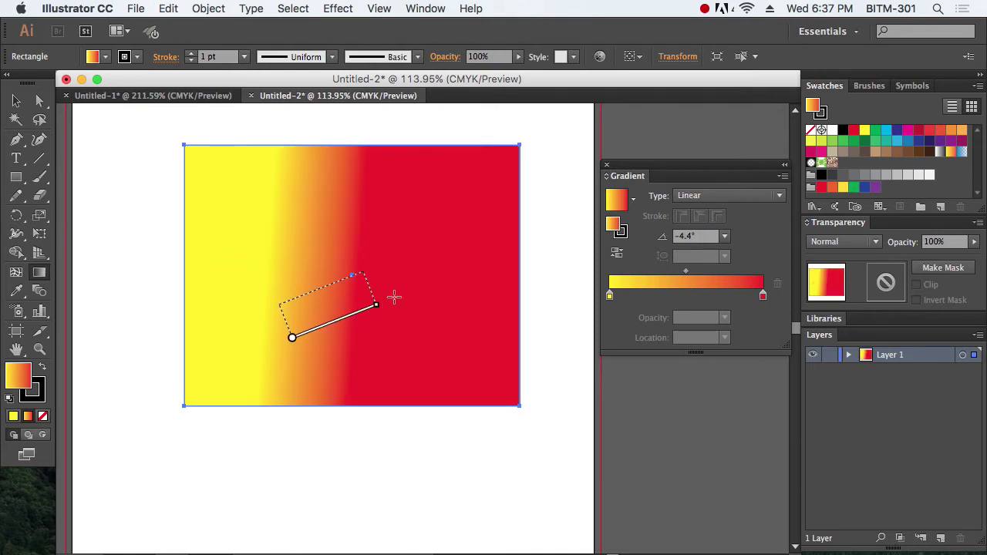
left_click_drag(388, 341, 347, 216)
left_click_drag(425, 309, 386, 220)
left_click_drag(320, 192, 286, 214)
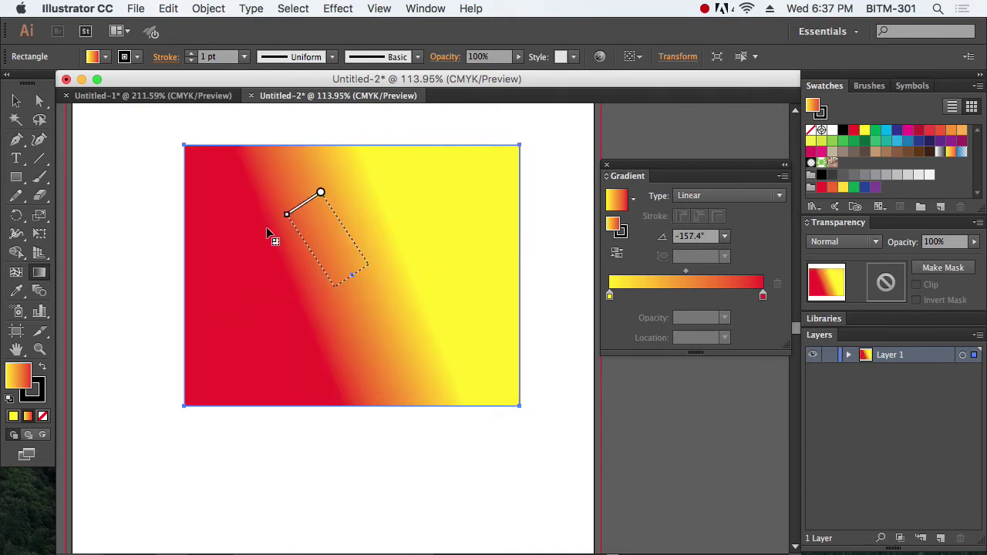
left_click_drag(229, 280, 346, 363)
left_click_drag(348, 278, 397, 227)
left_click_drag(435, 309, 304, 256)
left_click_drag(361, 203, 347, 313)
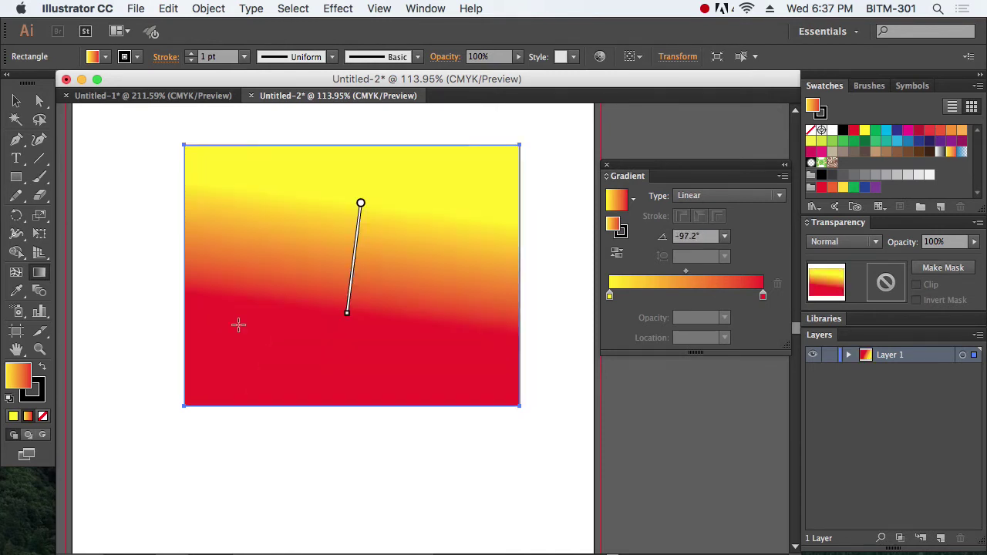
left_click_drag(230, 296, 378, 271)
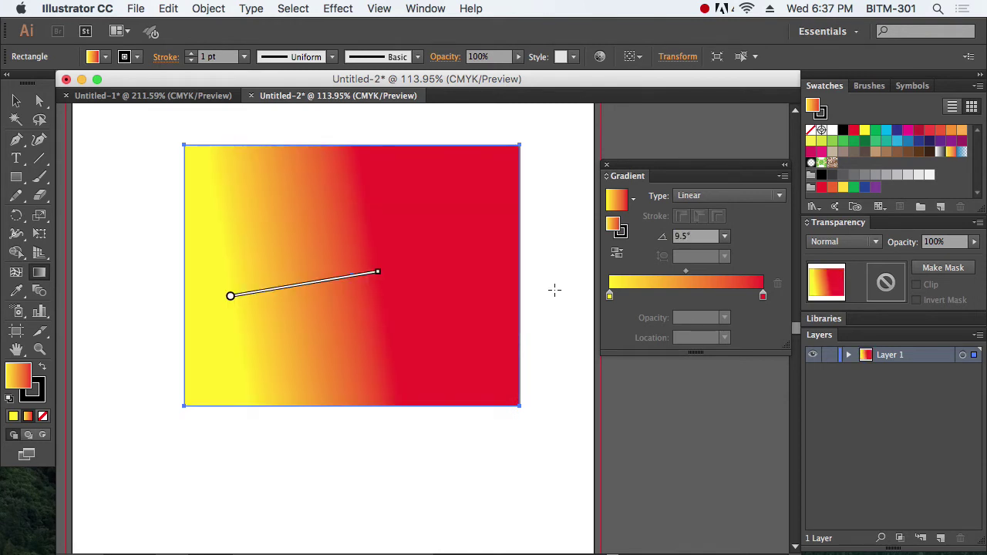
- Return to the Selection tool, change the rectangle's gradient type to Radial and reverse it so red is in the centre
left_click(16, 101)
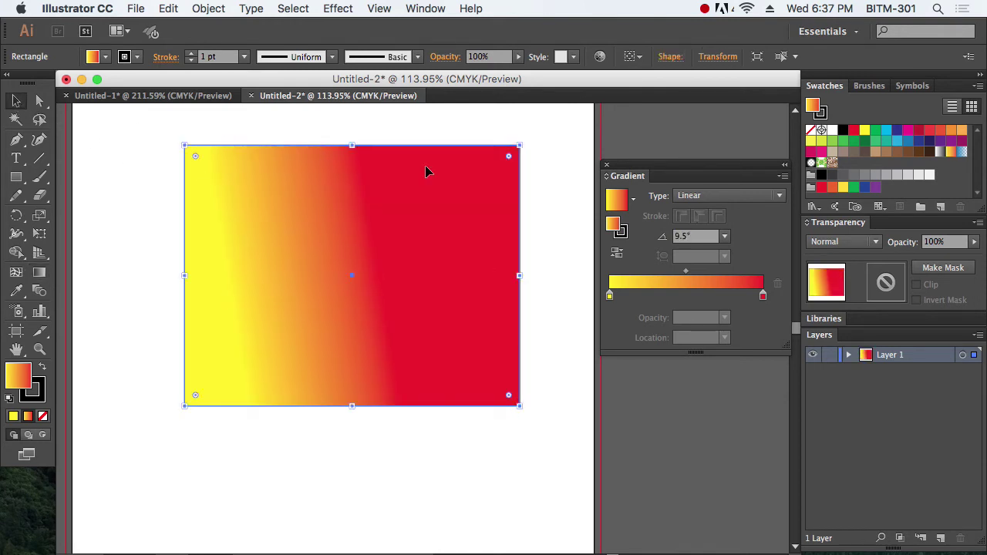
left_click(713, 202)
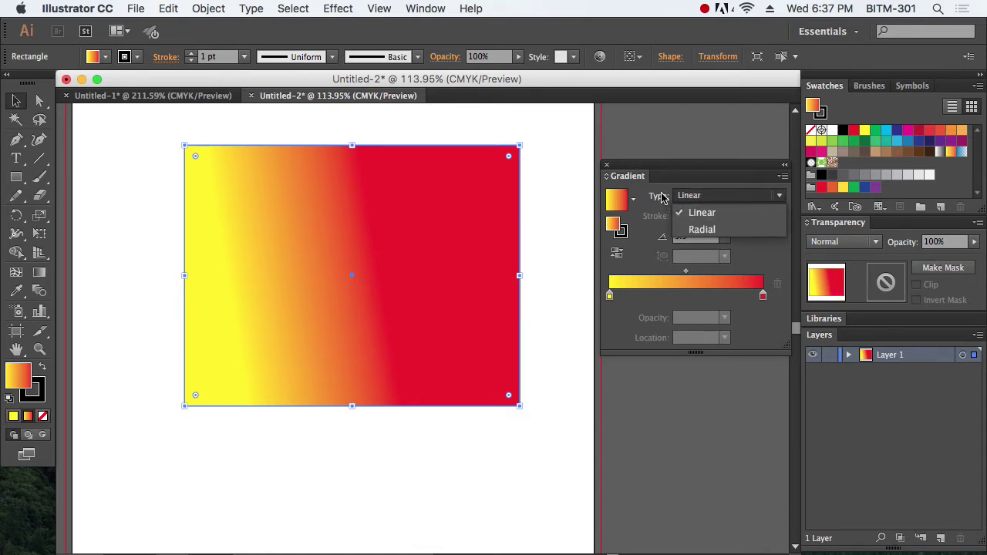
left_click(723, 236)
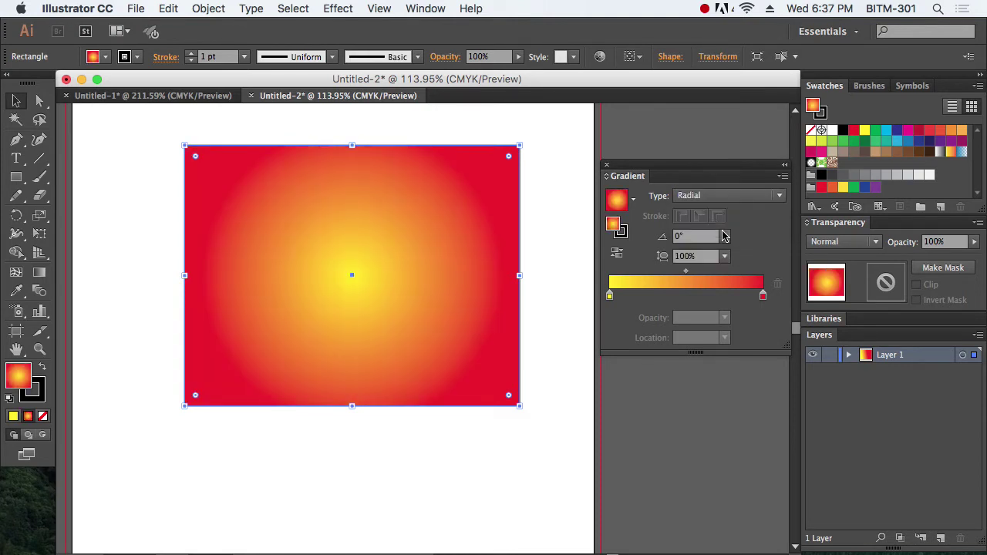
left_click(617, 253)
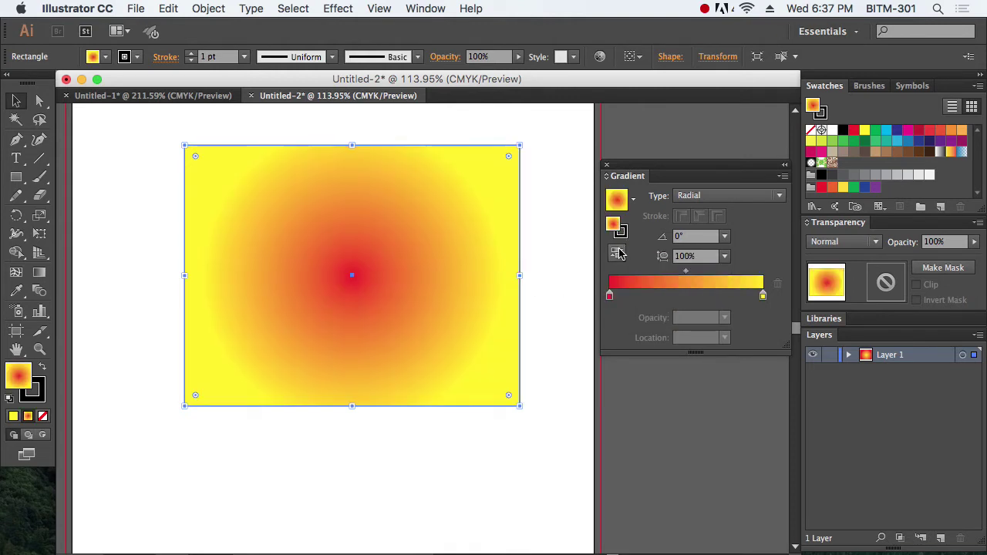
- Add a gradient stop in the purple swatch C=75 M=100 Y=0 K=0 and move it to about 51% location
left_click(732, 297)
double_click(732, 296)
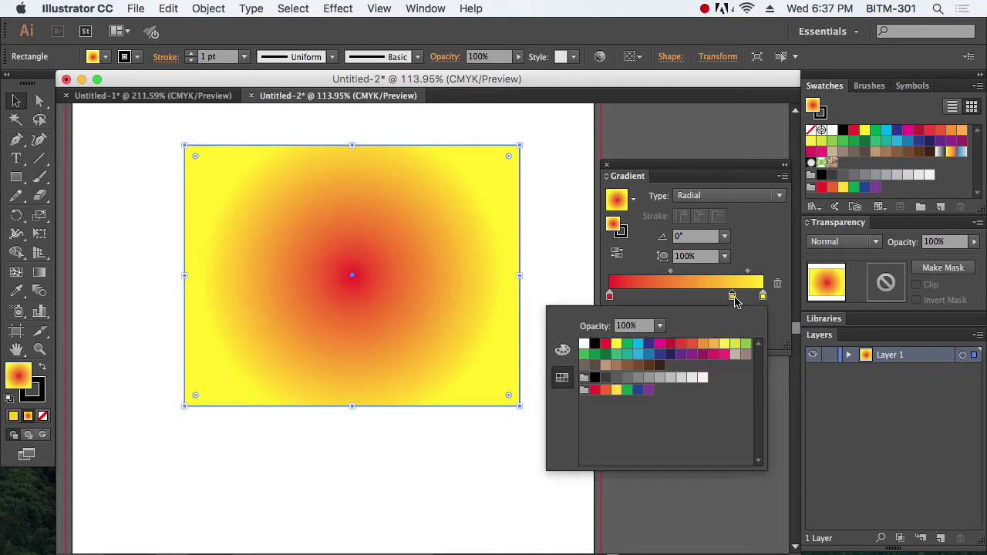
left_click(682, 354)
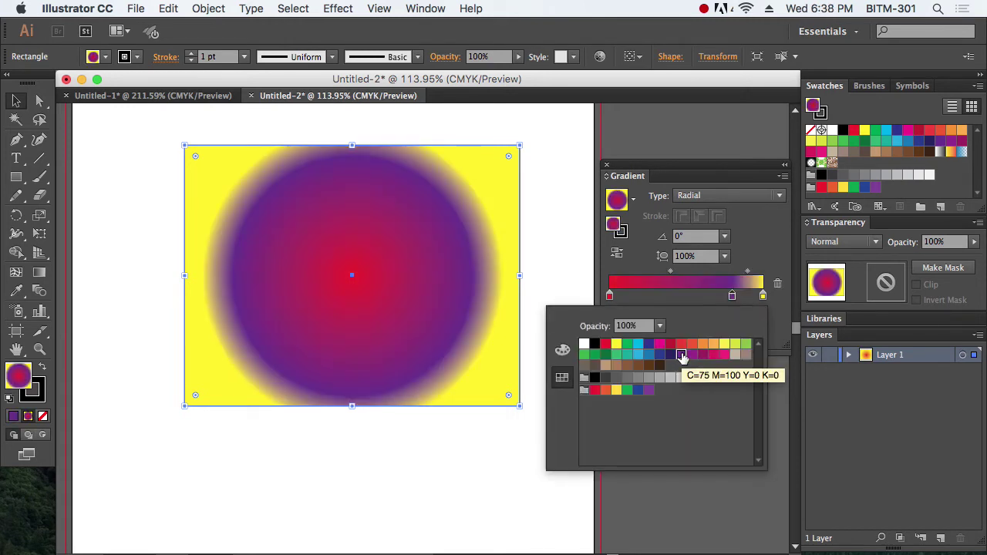
left_click(732, 297)
left_click_drag(732, 296, 688, 297)
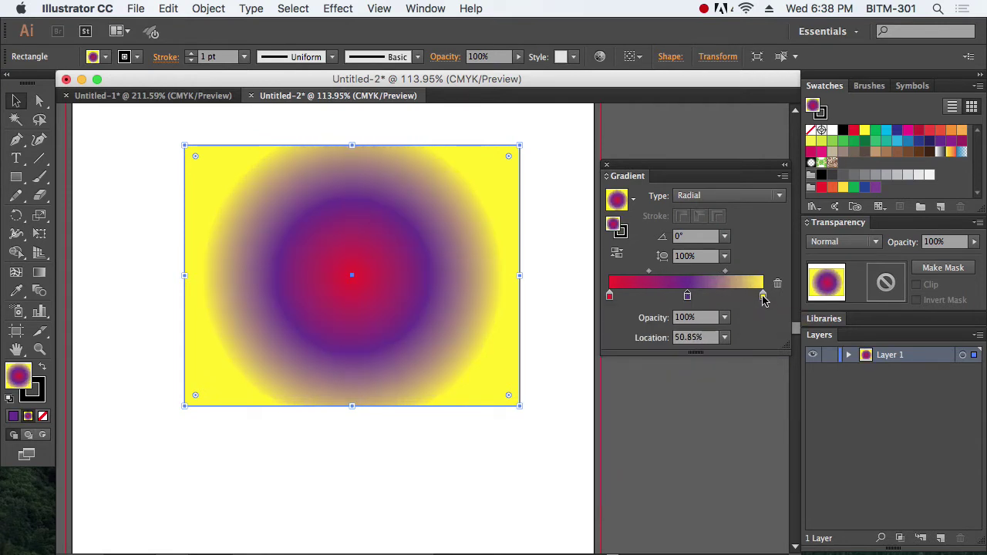
- Recolour the radial gradient's yellow end stop, trying pink, navy and blue swatches and finishing with the bright green swatch
double_click(762, 297)
left_click(725, 355)
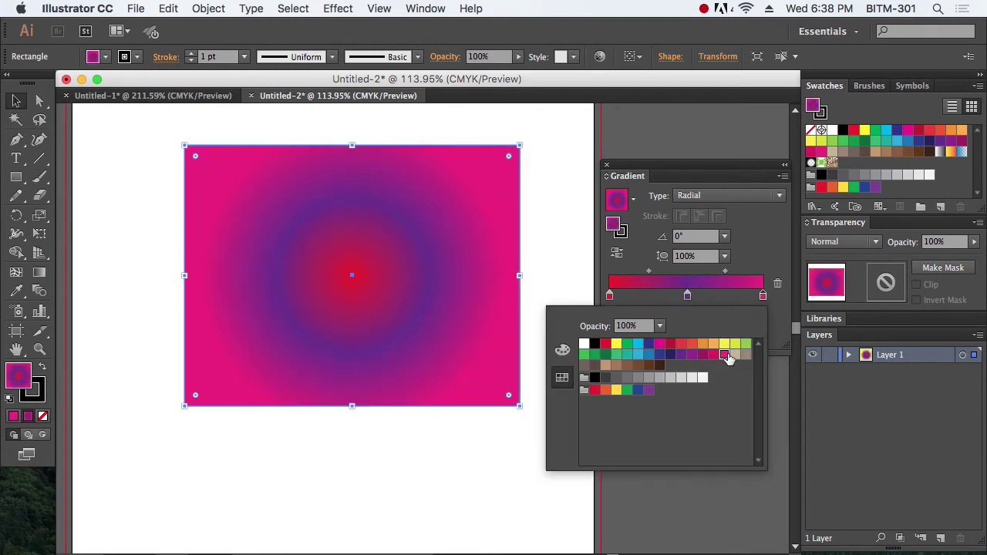
left_click(670, 355)
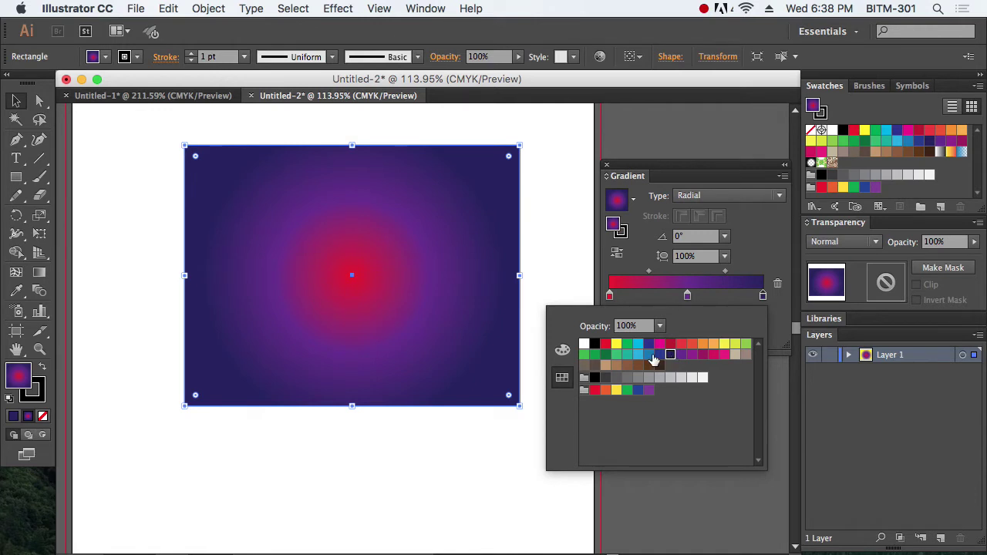
left_click(658, 355)
left_click(649, 355)
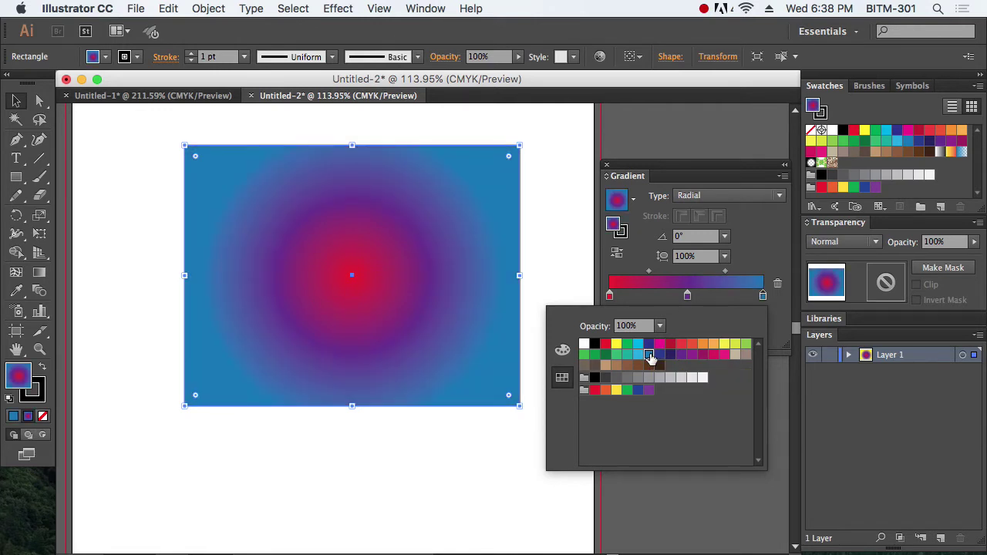
left_click(627, 356)
left_click(627, 343)
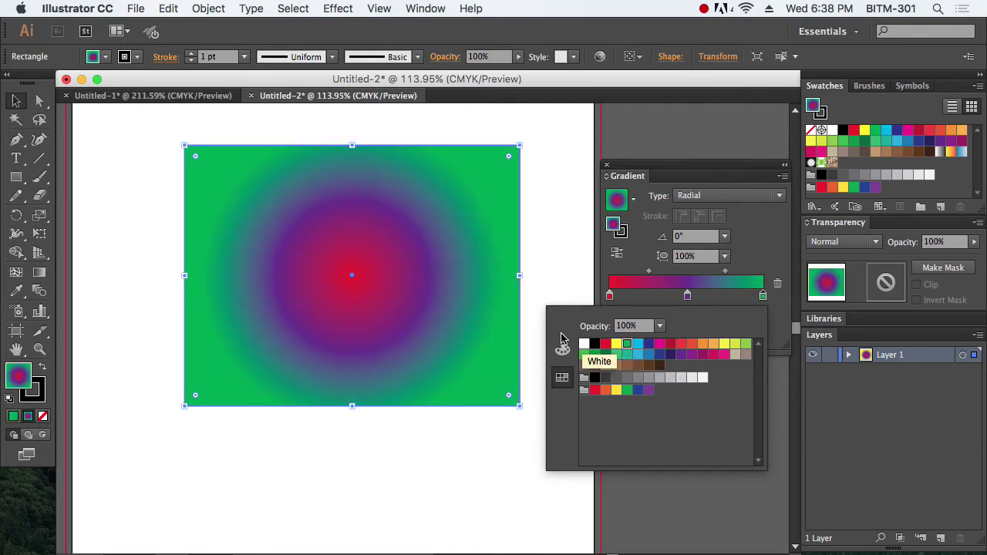
- Set the opacity of the linear gradient's green end stop to 0% so the rectangle fades out
key("Escape")
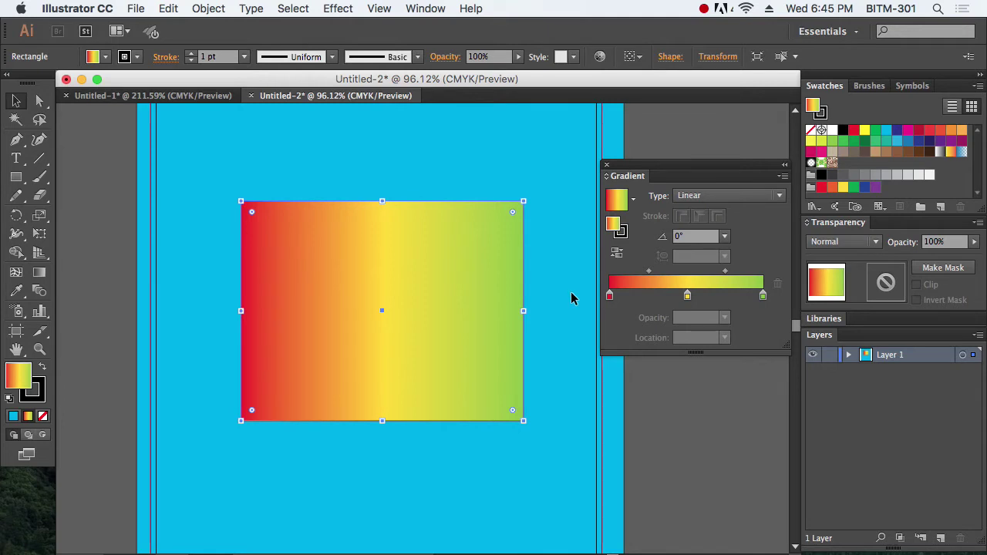
left_click(763, 298)
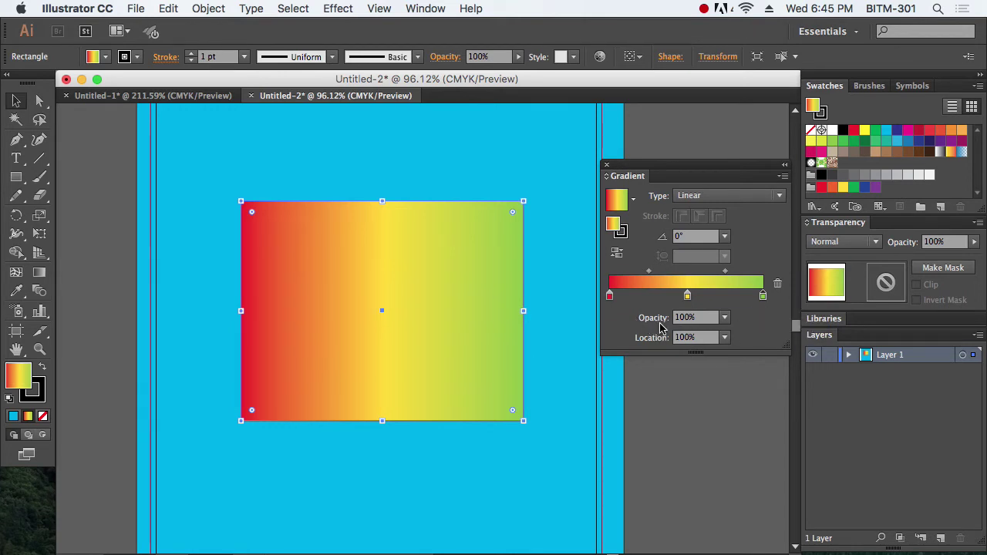
left_click(724, 317)
left_click(745, 336)
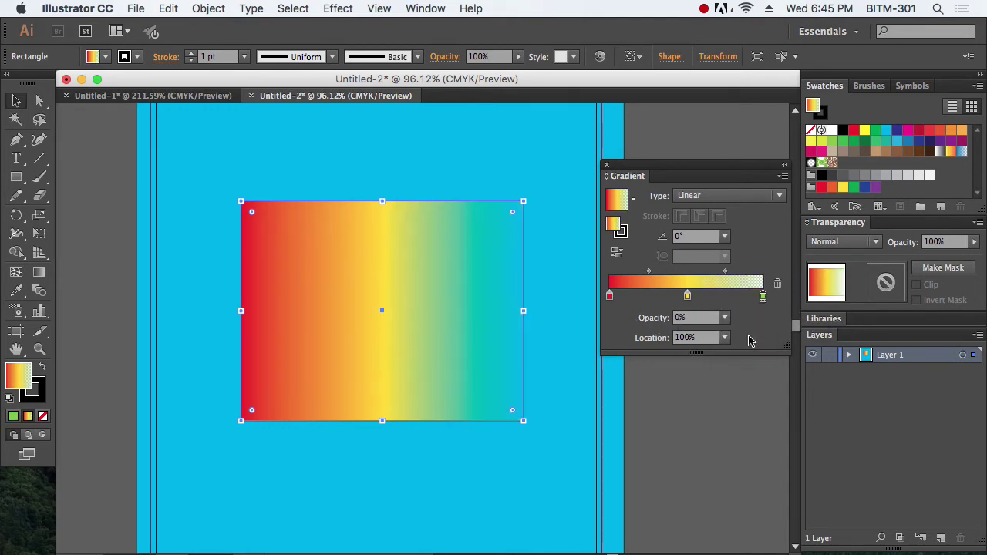
- Remove the stroke from the gradient rectangle, close the Color panel and deselect the rectangle
left_click(687, 449)
left_click(467, 342)
left_click(40, 394)
left_click(43, 416)
left_click(656, 453)
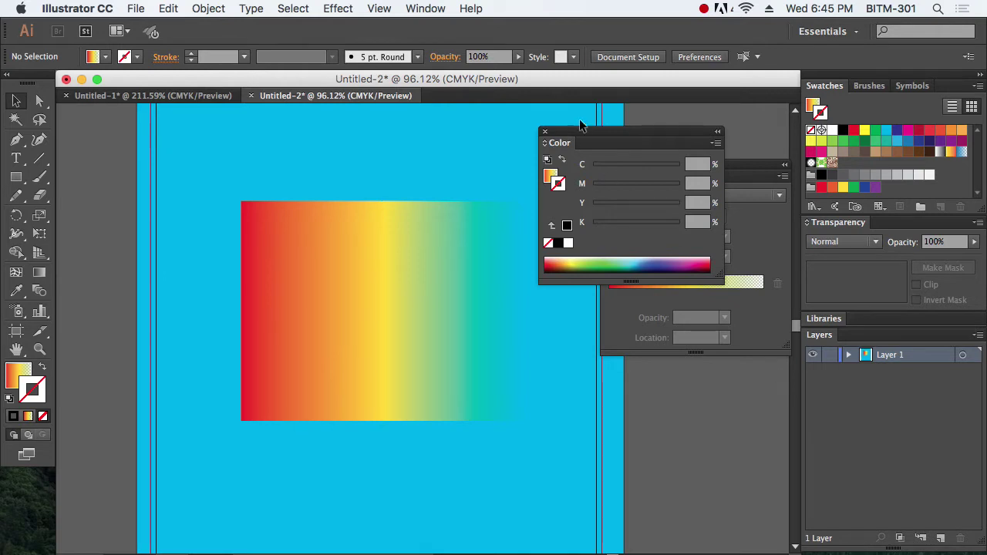
left_click(546, 132)
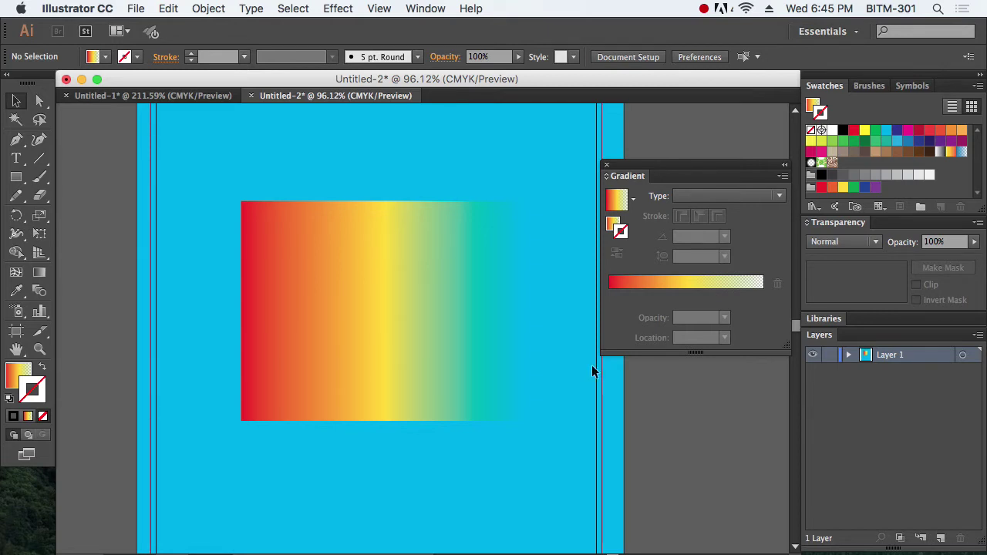
left_click(418, 362)
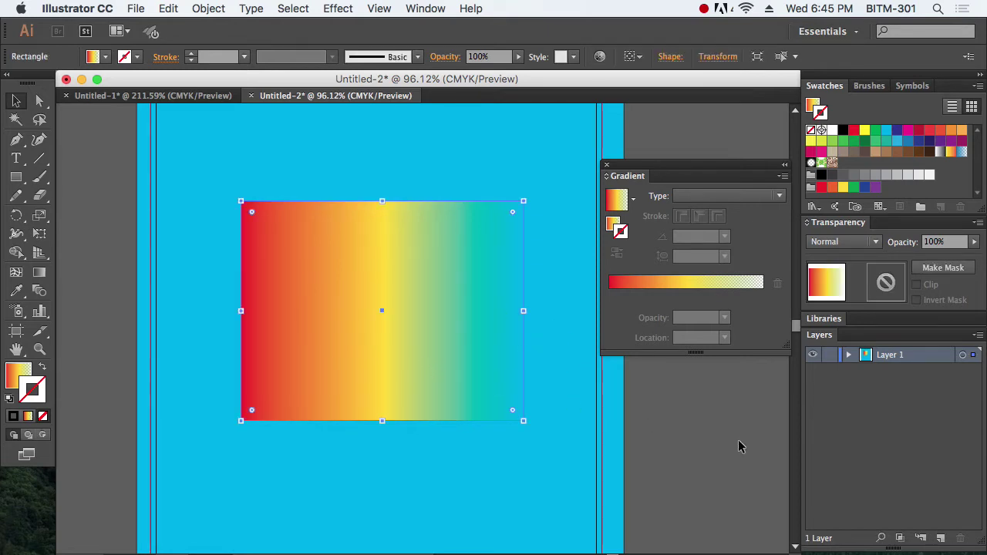
left_click(739, 440)
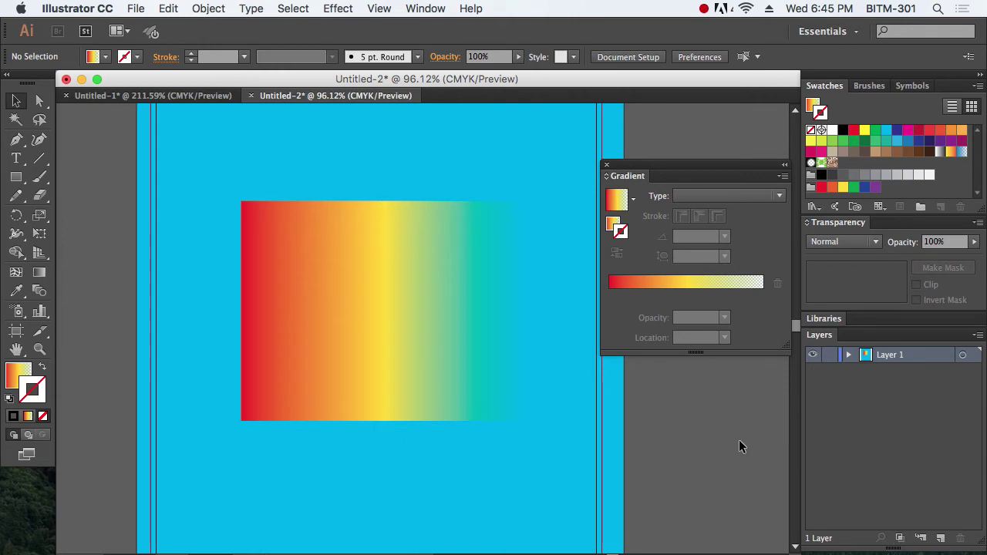
- Make the rectangle's fill active and set the green end stop's opacity to 20%
left_click(404, 338)
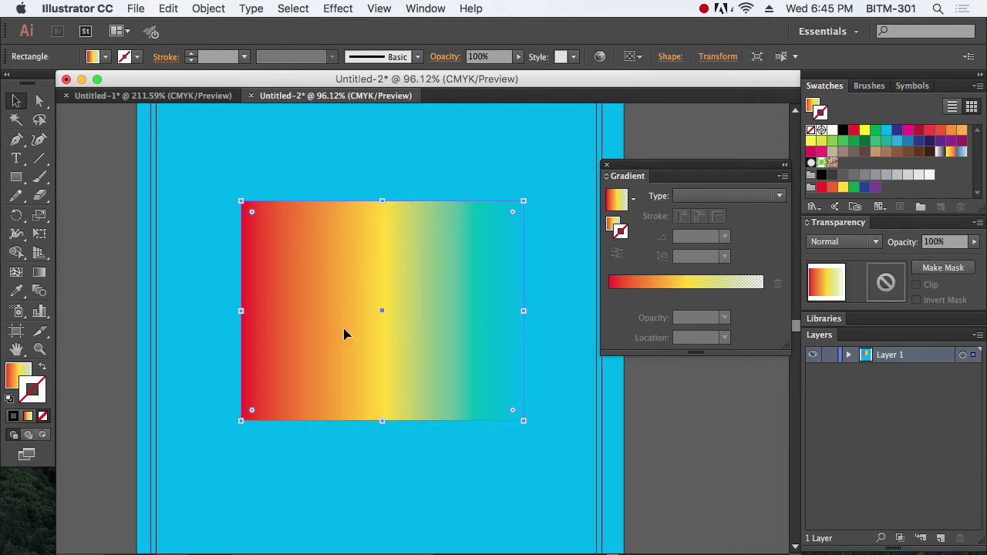
left_click(21, 373)
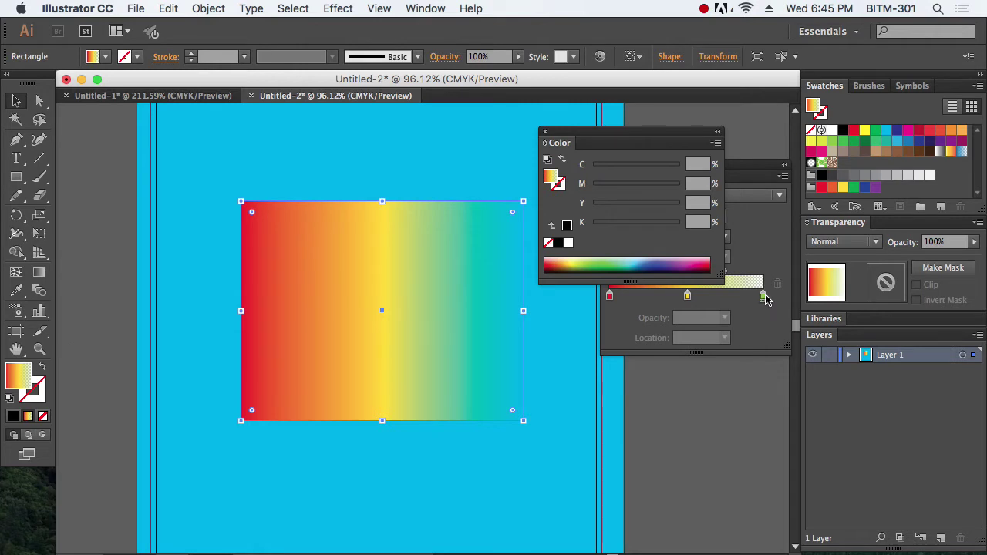
left_click(764, 296)
left_click(724, 317)
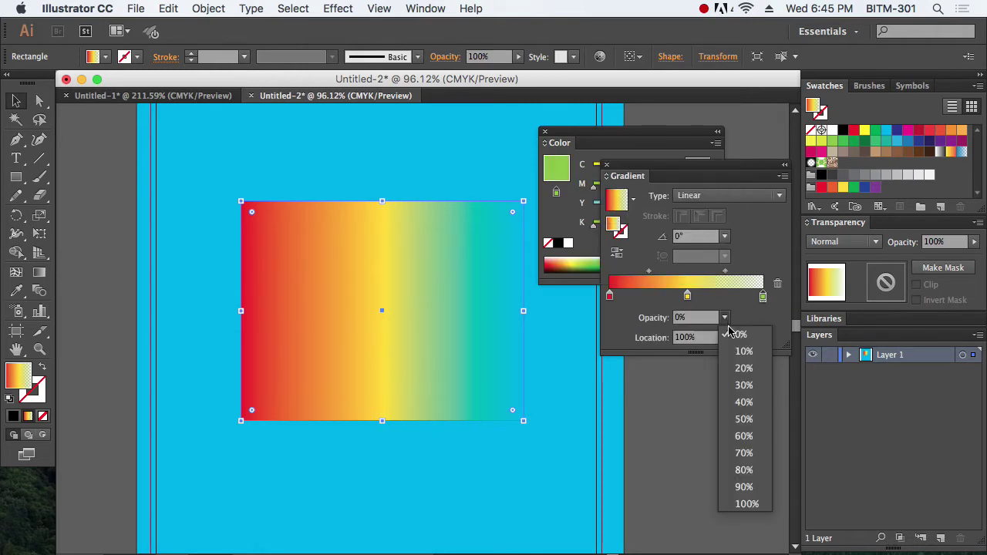
left_click(753, 377)
left_click(680, 453)
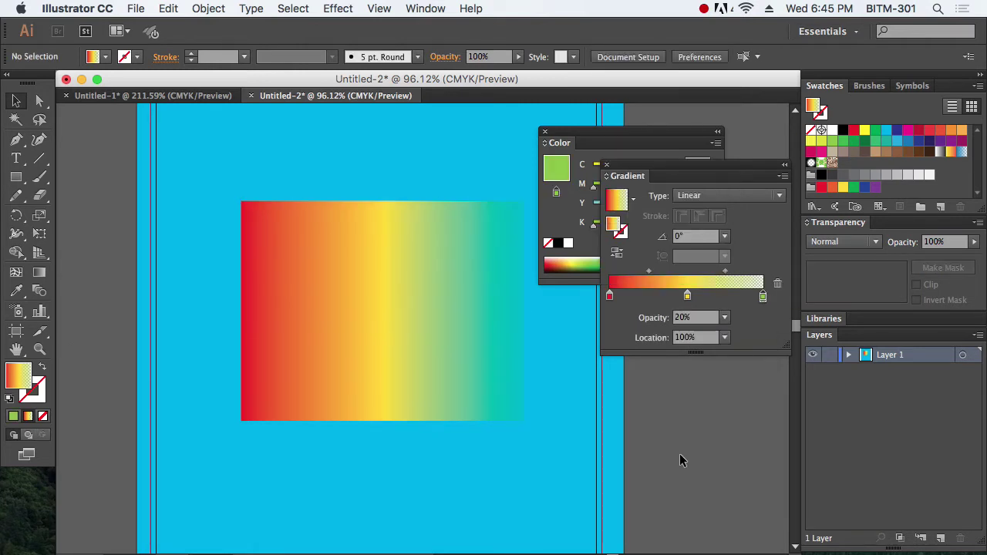
- Move the Color panel clear of the Gradient panel and examine the rectangle's semi-transparent green edge up close against the blue background
left_click_drag(579, 139, 679, 422)
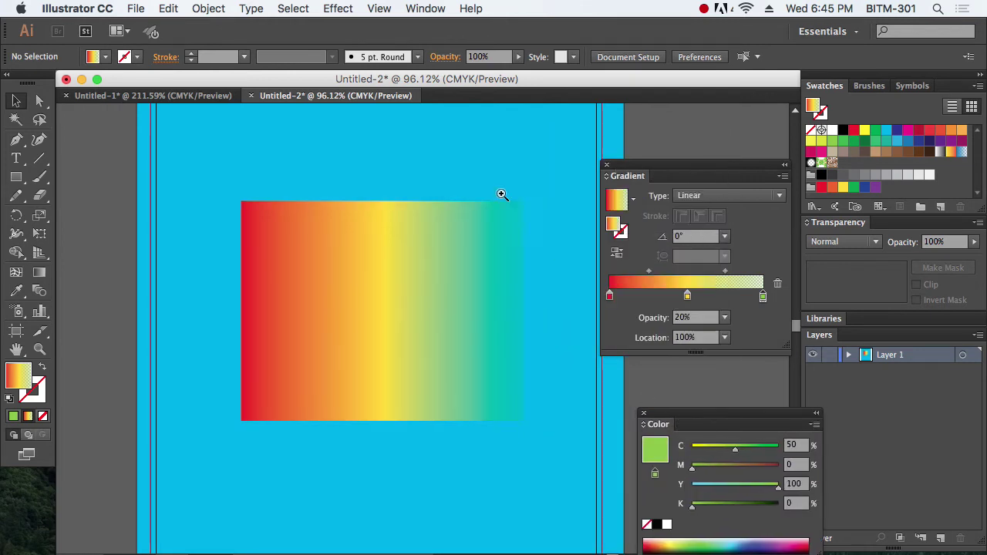
left_click_drag(502, 194, 652, 347)
left_click_drag(369, 223, 425, 335)
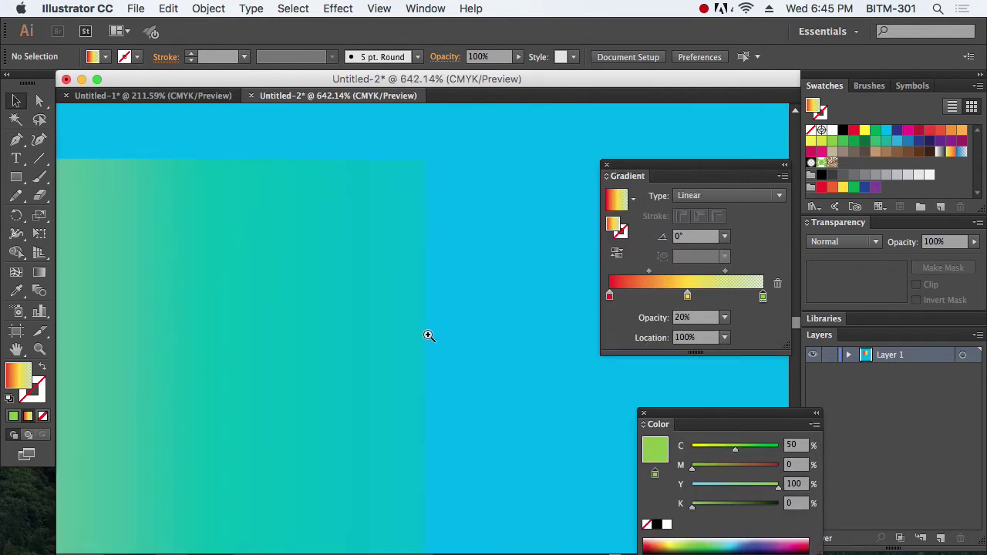
left_click(412, 346, "alt")
left_click(413, 349, "alt")
left_click(413, 351, "alt")
left_click(412, 350, "alt")
left_click(411, 347, "alt")
left_click(410, 346, "alt")
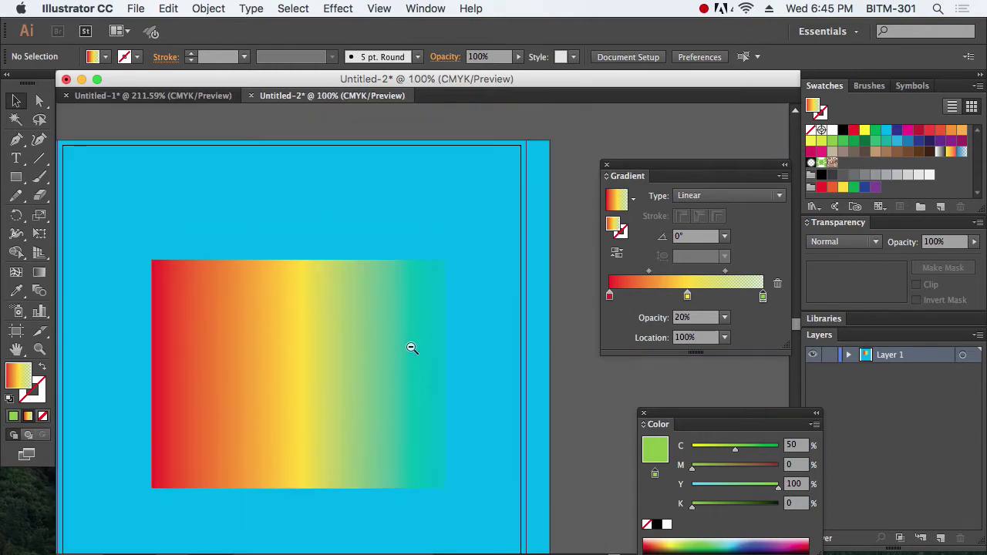
left_click(417, 359, "alt")
left_click(425, 370, "alt")
- Select the rectangle and set the green end stop's opacity to 100%
left_click(371, 280)
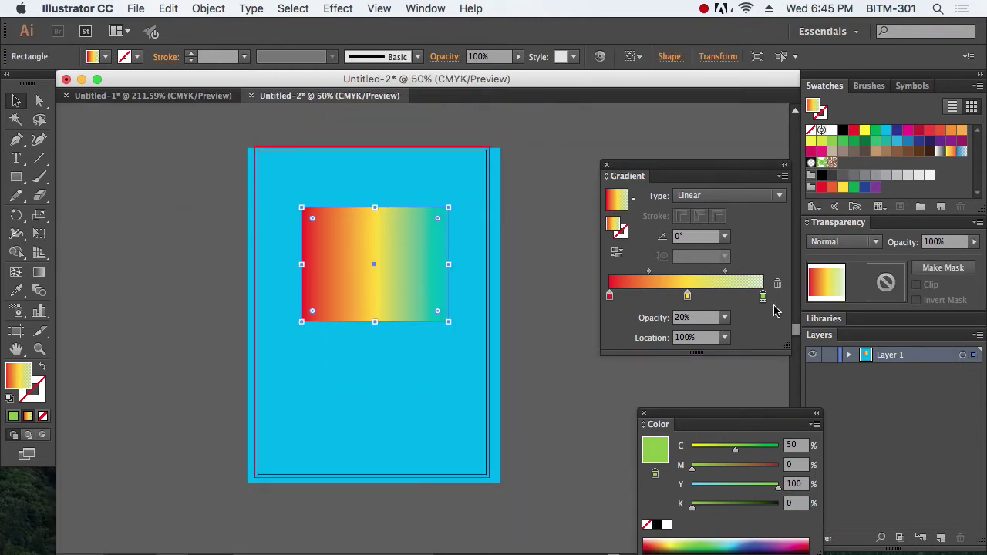
left_click(725, 317)
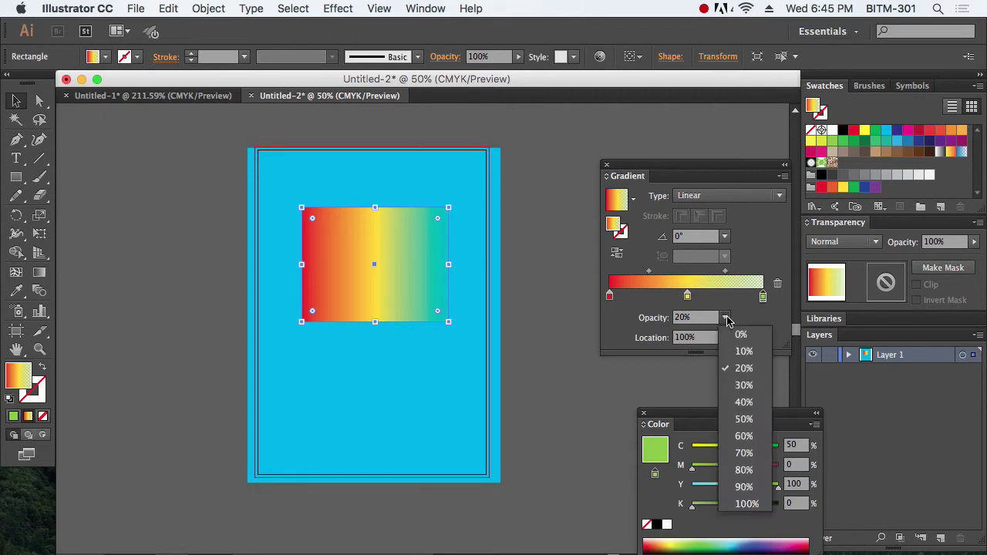
left_click(745, 504)
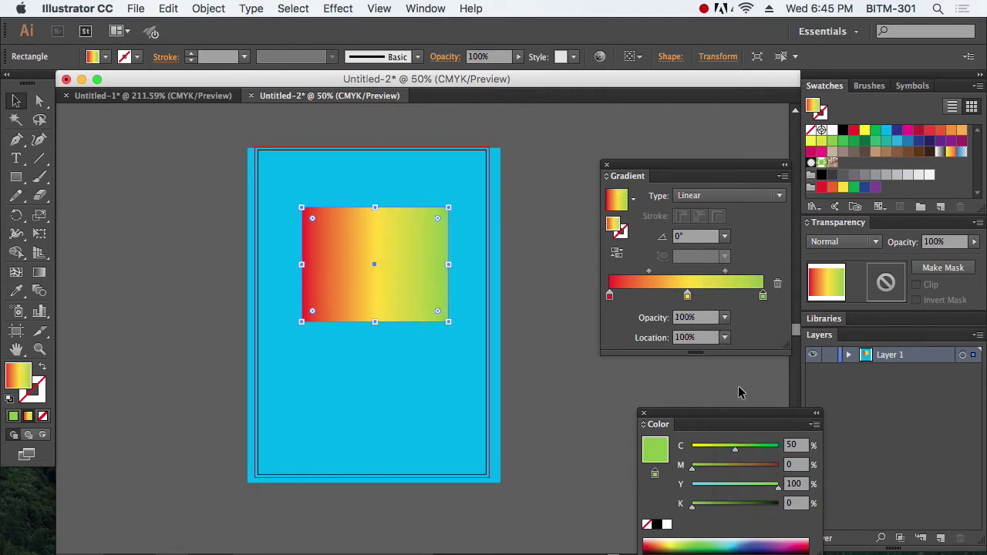
- Change the rectangle's gradient type to Radial and set its aspect ratio to 40%
left_click(725, 198)
left_click(718, 228)
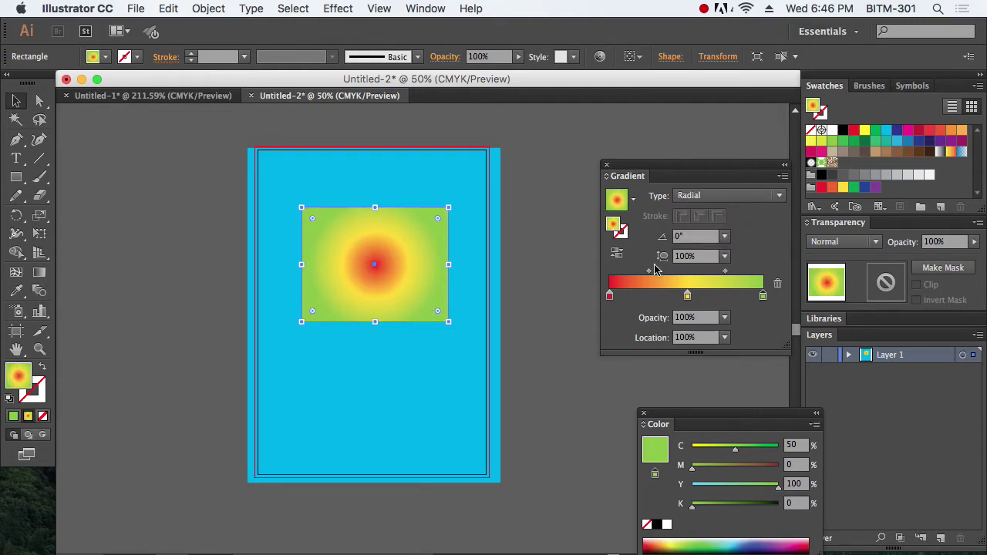
left_click(724, 256)
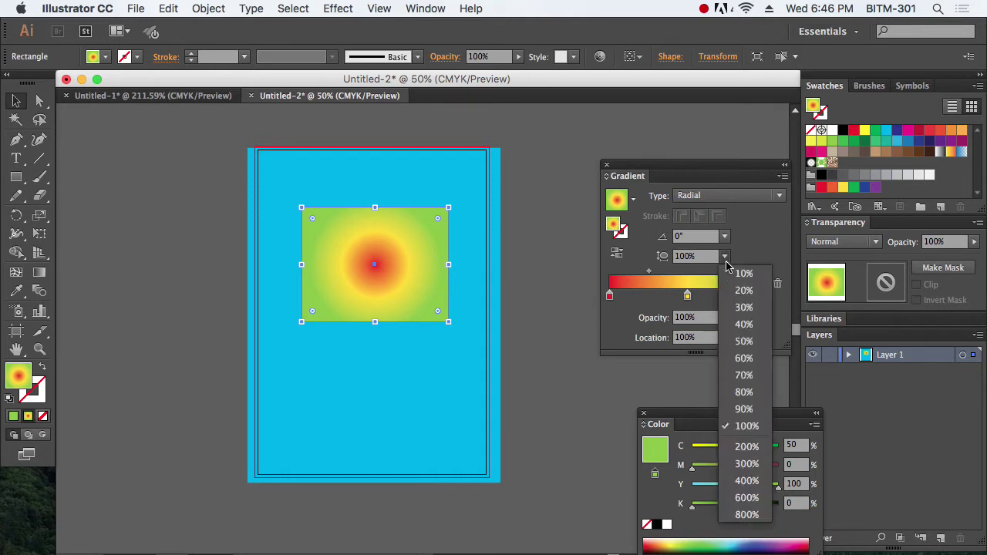
left_click(744, 324)
left_click(577, 385)
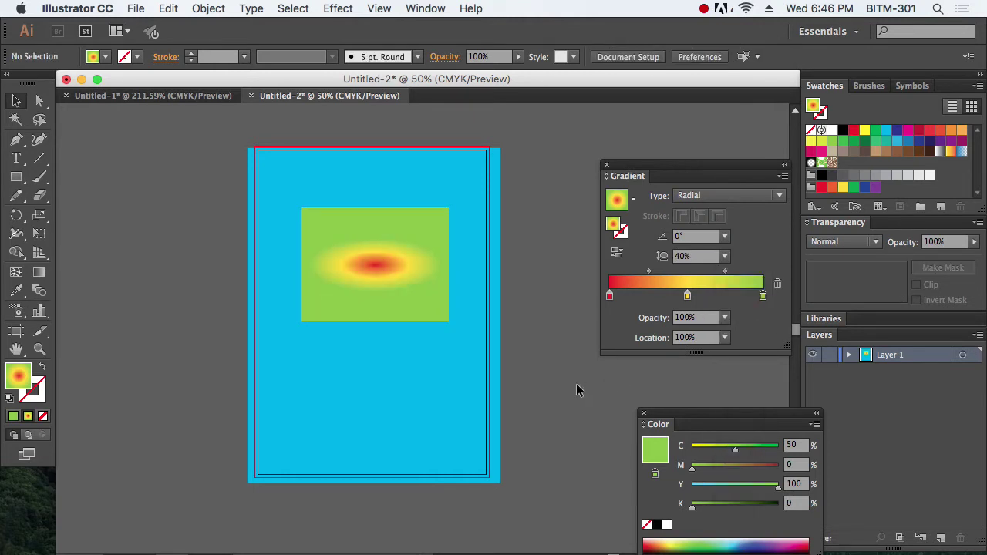
- Try radial gradient aspect ratios of 20% and 10% on the rectangle, finishing with 100%
left_click(398, 267)
left_click(725, 257)
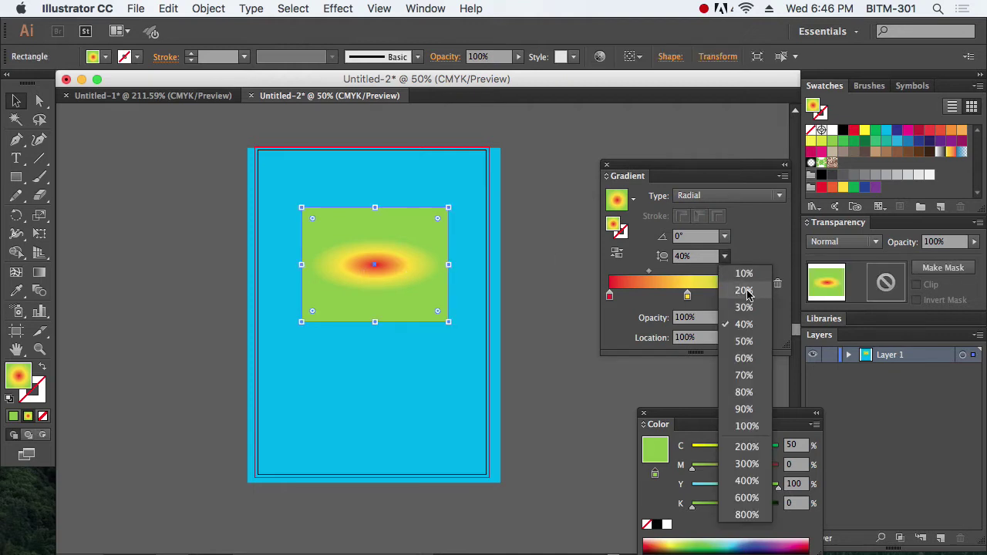
left_click(744, 291)
left_click(725, 256)
left_click(744, 274)
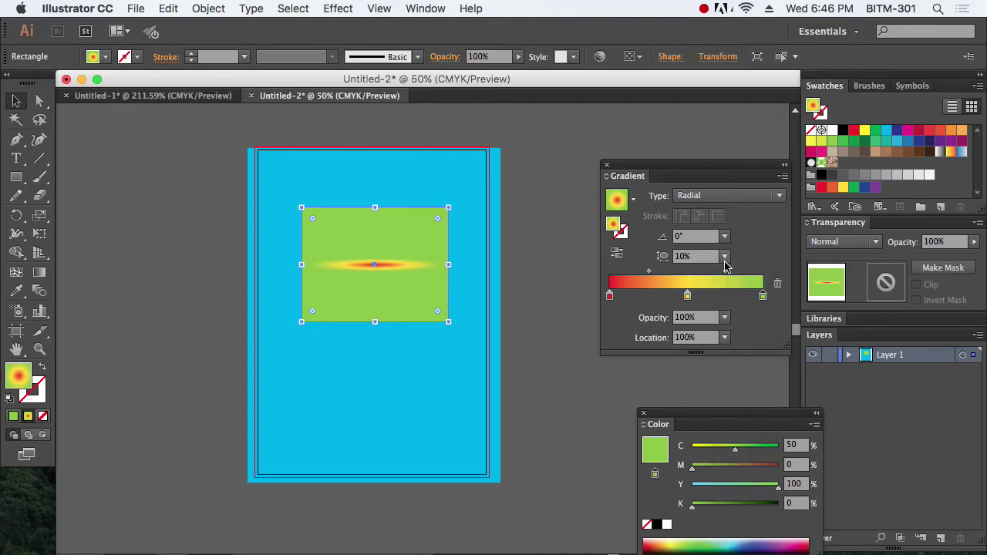
left_click(725, 256)
left_click(752, 423)
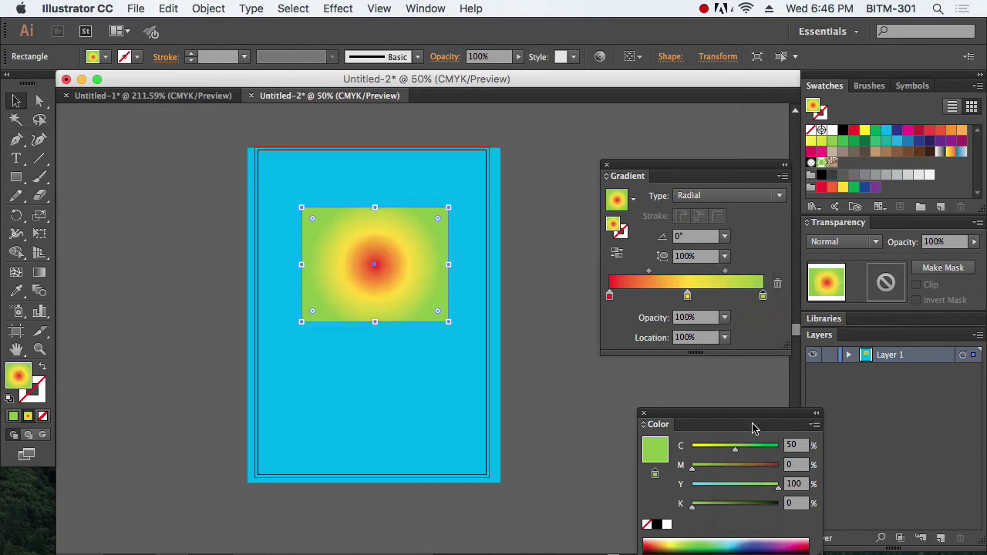
left_click(578, 374)
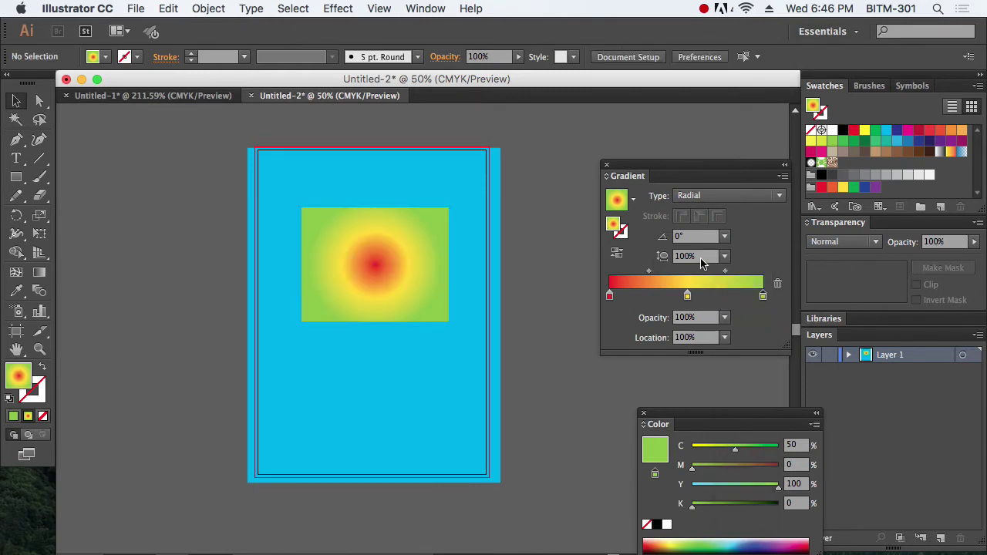
- Change the rectangle's gradient type from Radial to Linear
left_click(433, 250)
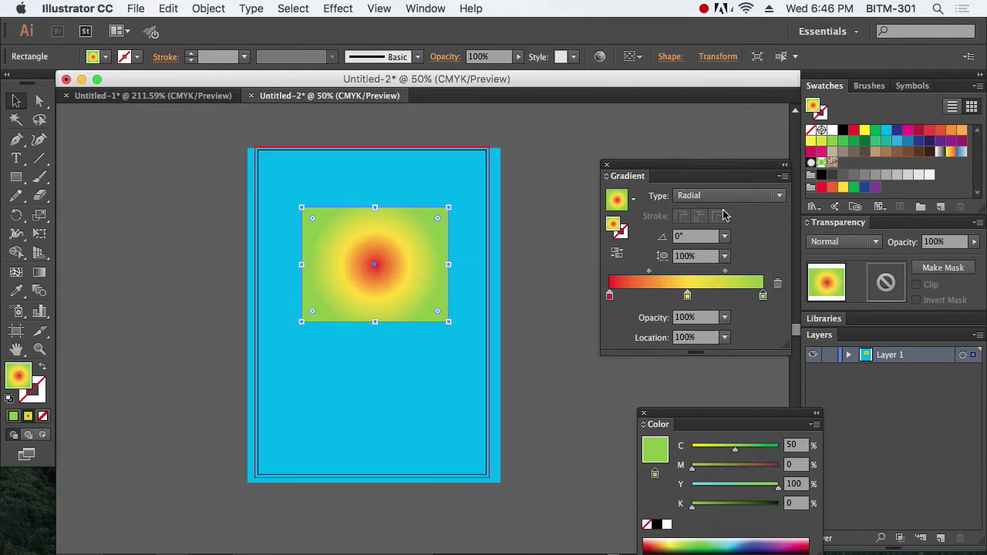
left_click(725, 196)
left_click(725, 216)
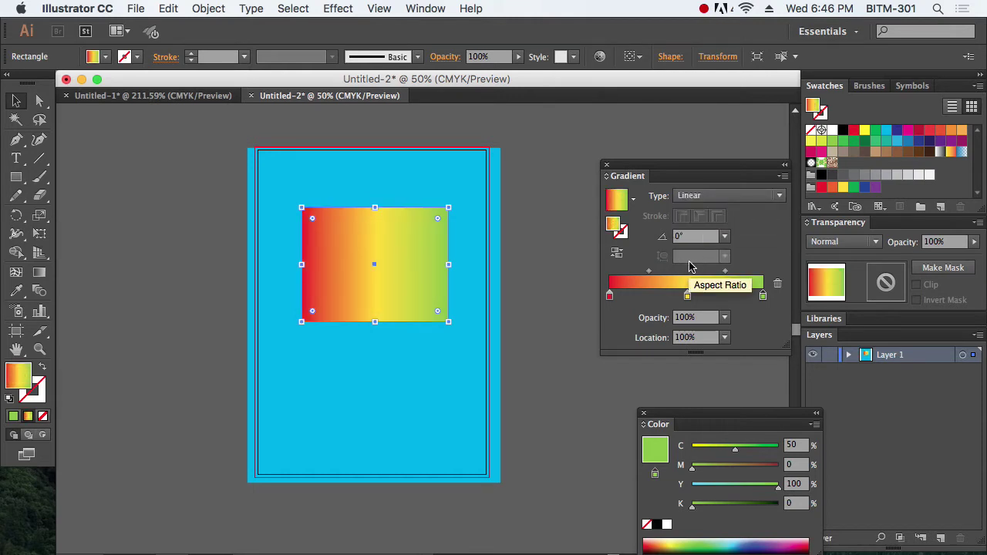
- Apply the preset gradients Orange, Yellow and White, Black to the rectangle, finishing with Super Soft Black Vignette
left_click(633, 202)
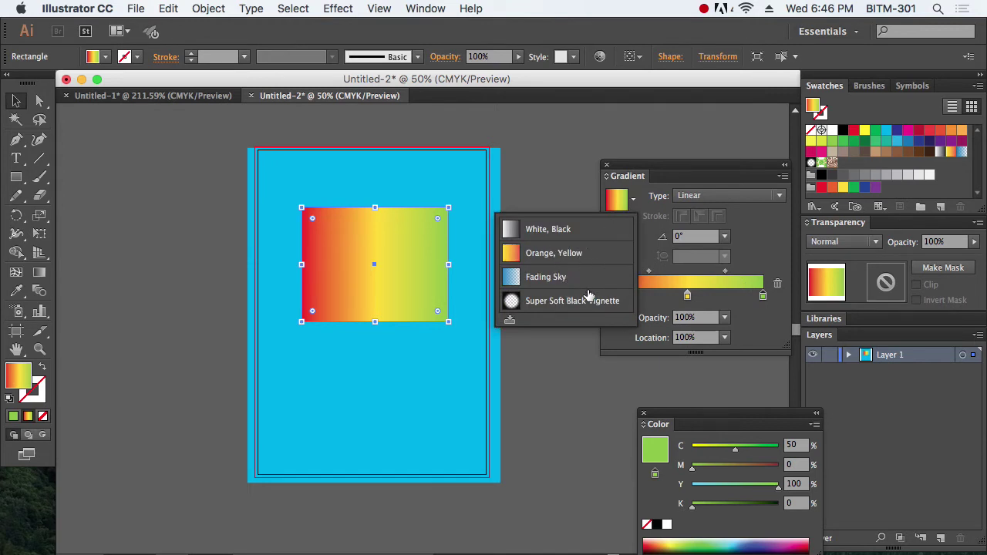
left_click(546, 253)
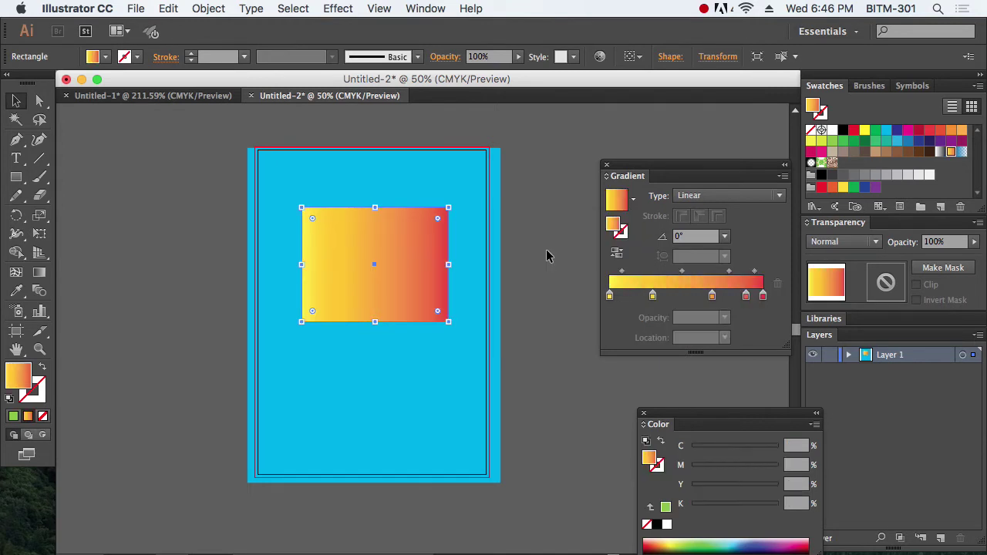
left_click(633, 199)
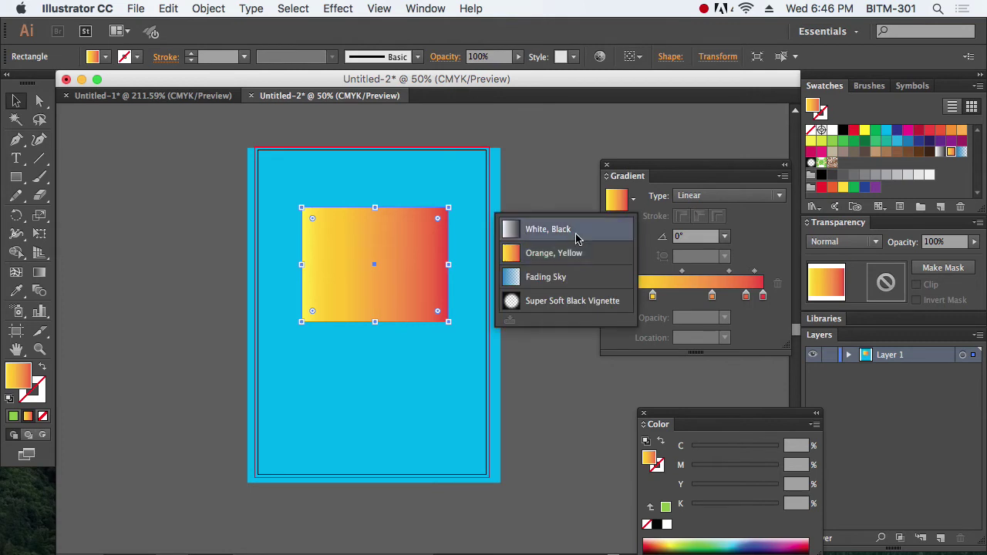
left_click(579, 232)
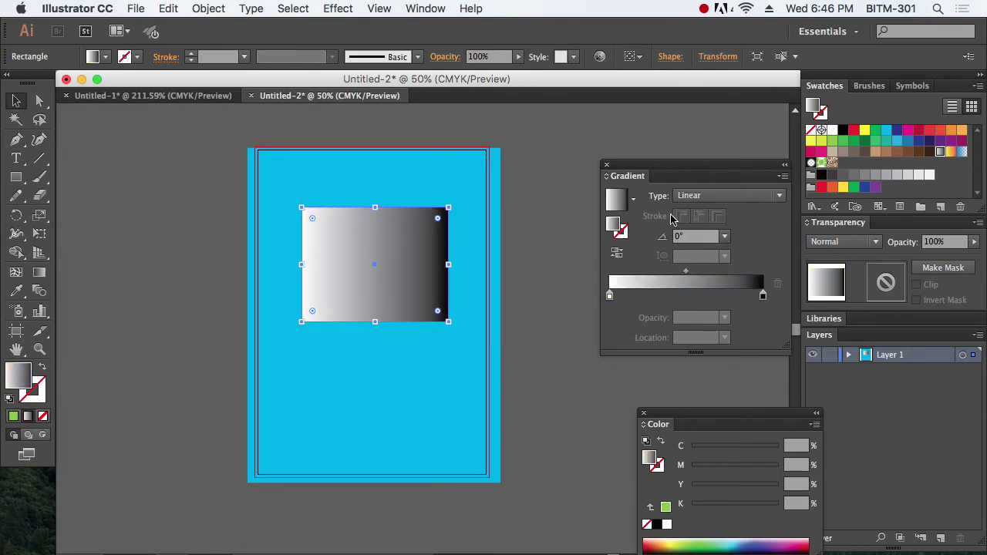
left_click(633, 200)
left_click(578, 300)
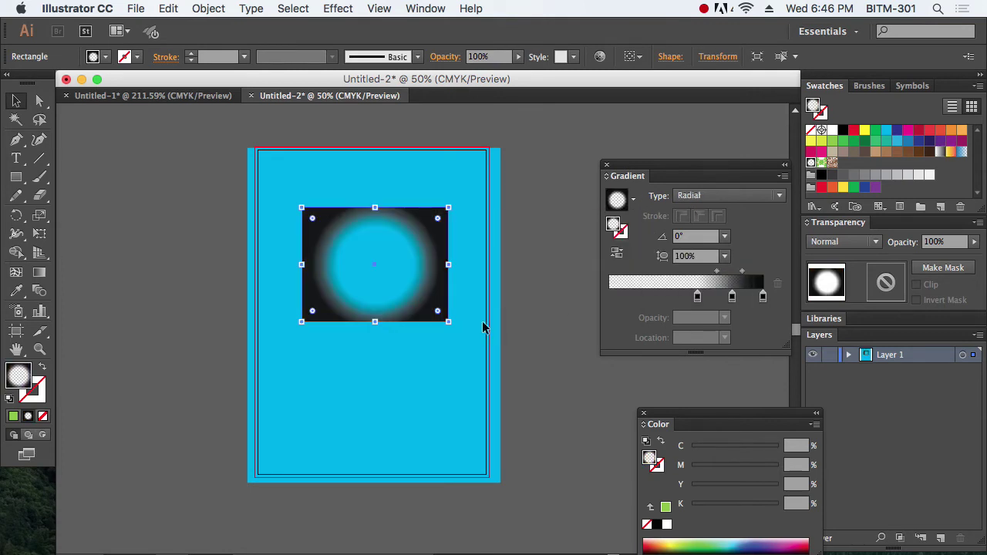
left_click(538, 316)
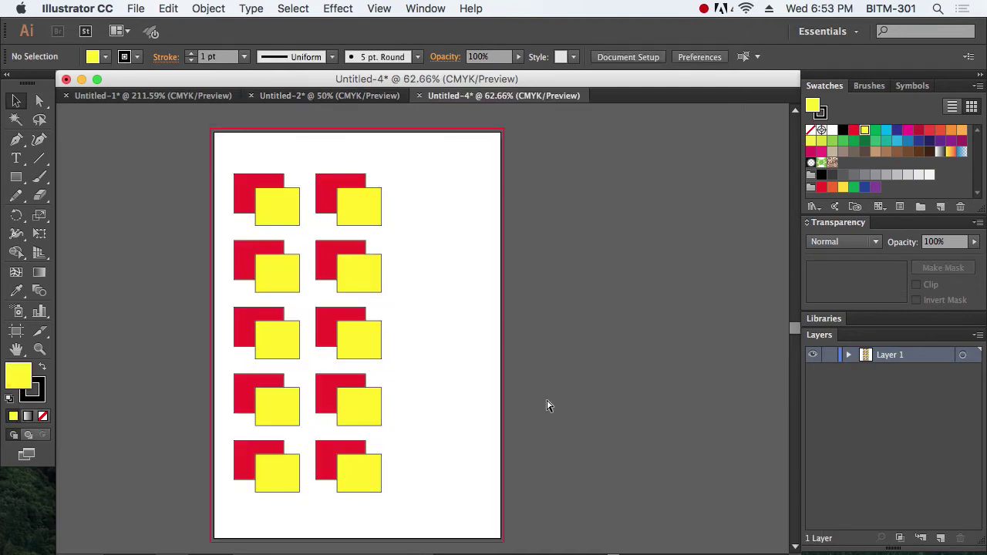
- Show the Pathfinder panel and place it beside the artboard with the red and yellow rectangle pairs
left_click(428, 7)
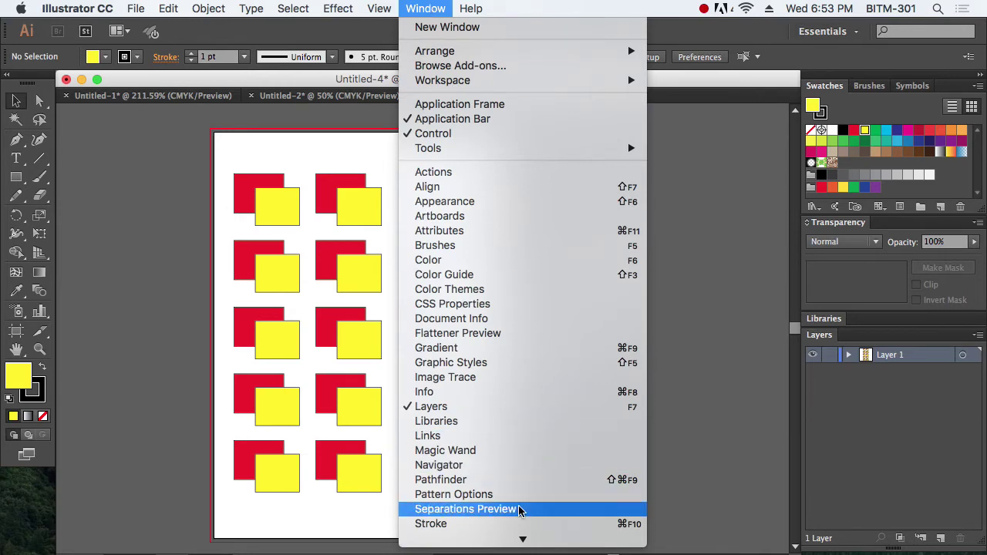
left_click(513, 479)
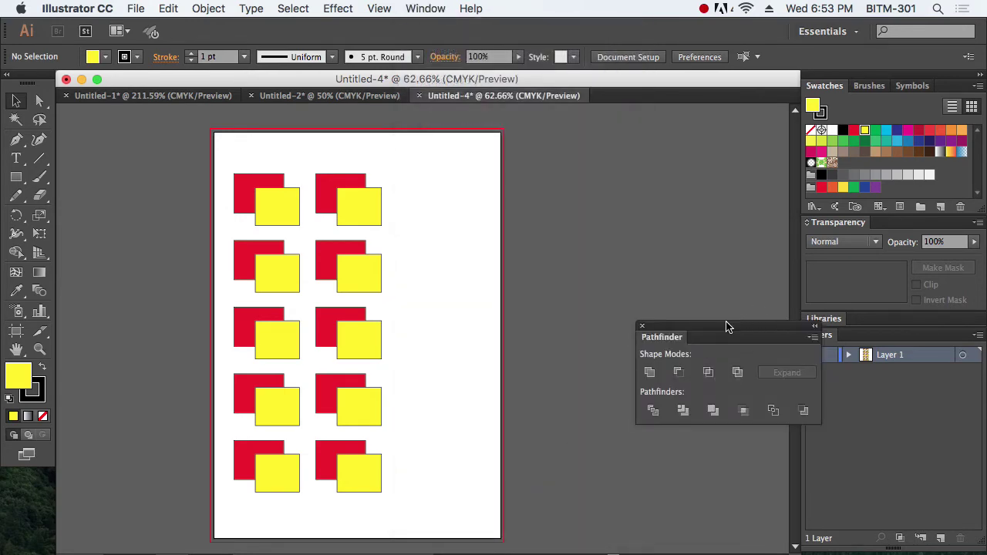
left_click_drag(723, 325, 662, 220)
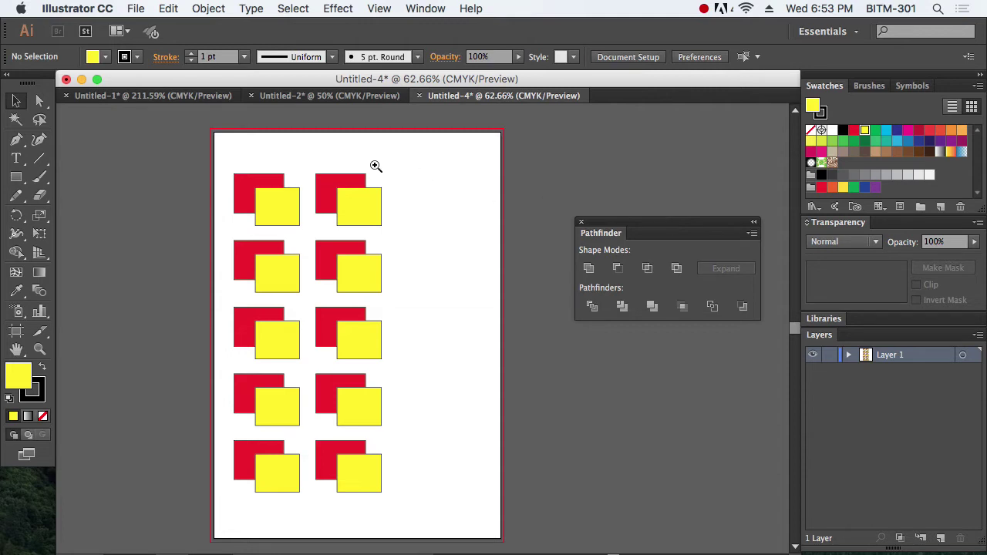
- Unite the red and yellow rectangles of the left pair in the first row
left_click_drag(192, 139, 509, 290)
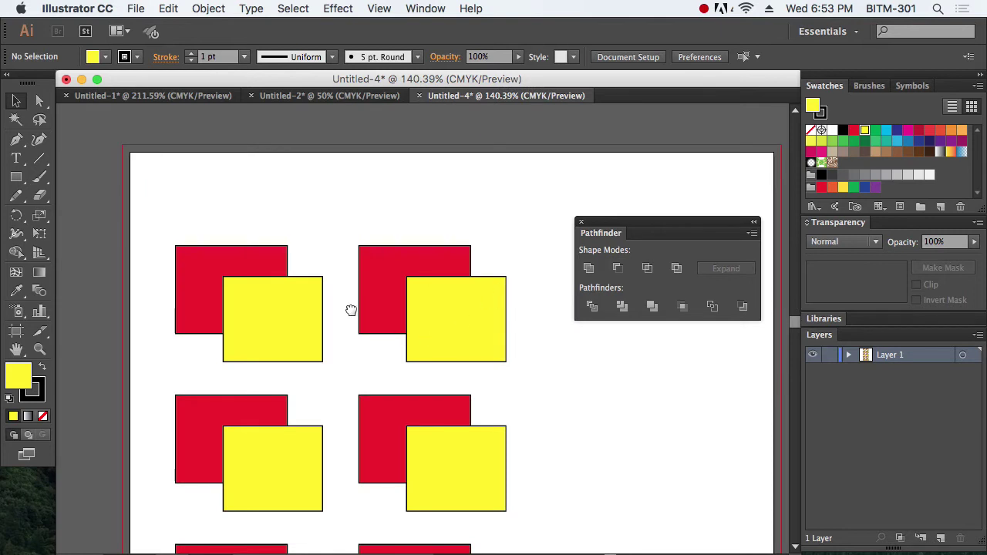
scroll(352, 308, "down", 3)
left_click_drag(183, 172, 278, 297)
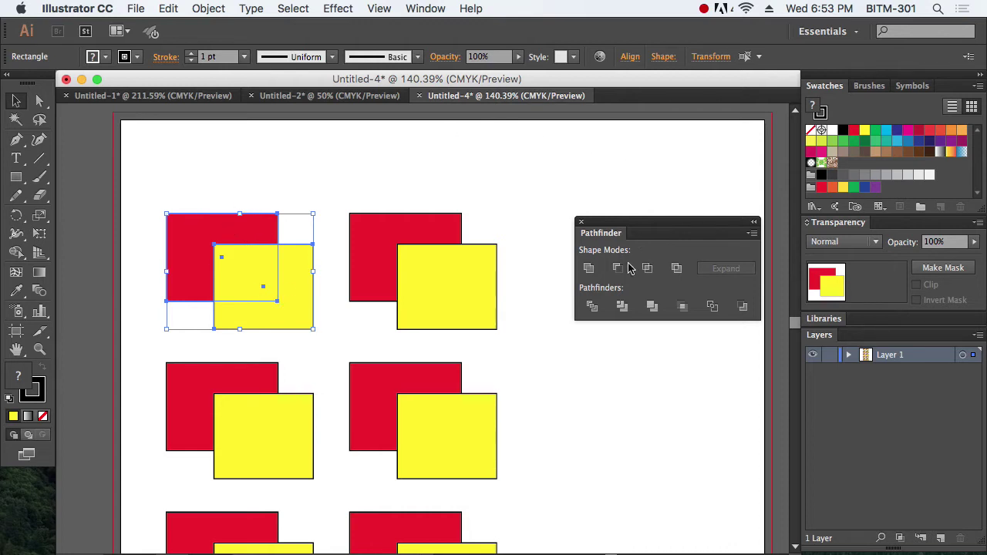
left_click(590, 270)
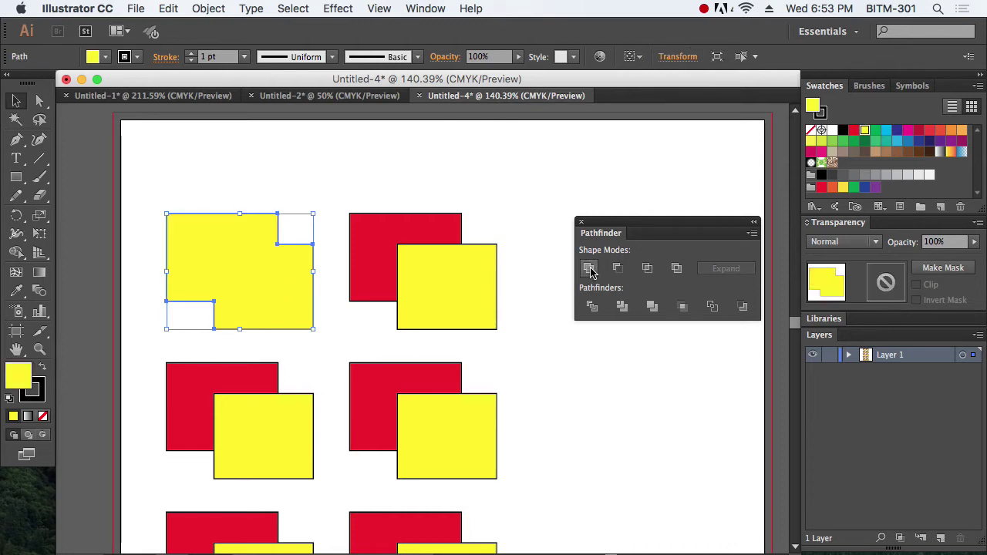
left_click(606, 392)
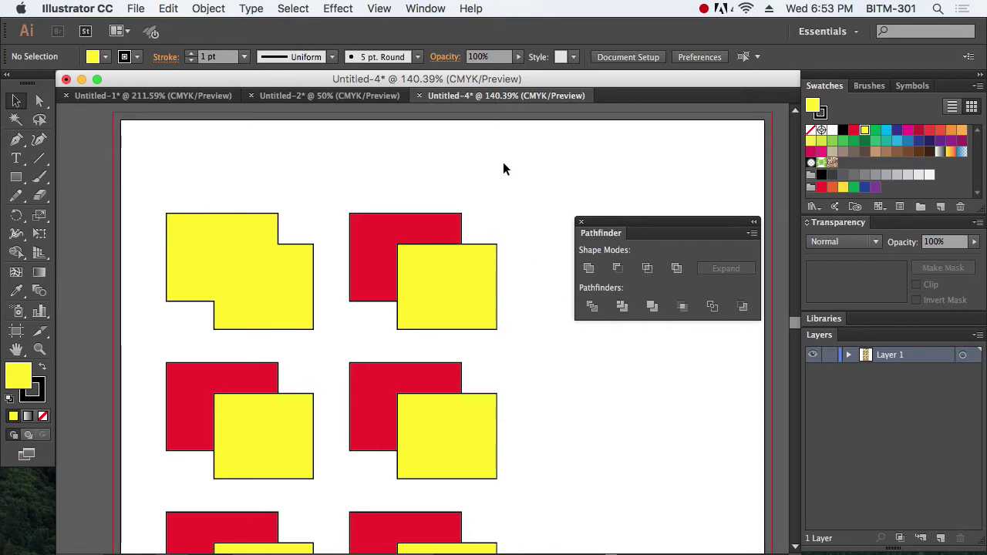
- Apply Minus Front to the right pair of rectangles in the first row
left_click_drag(502, 165, 419, 268)
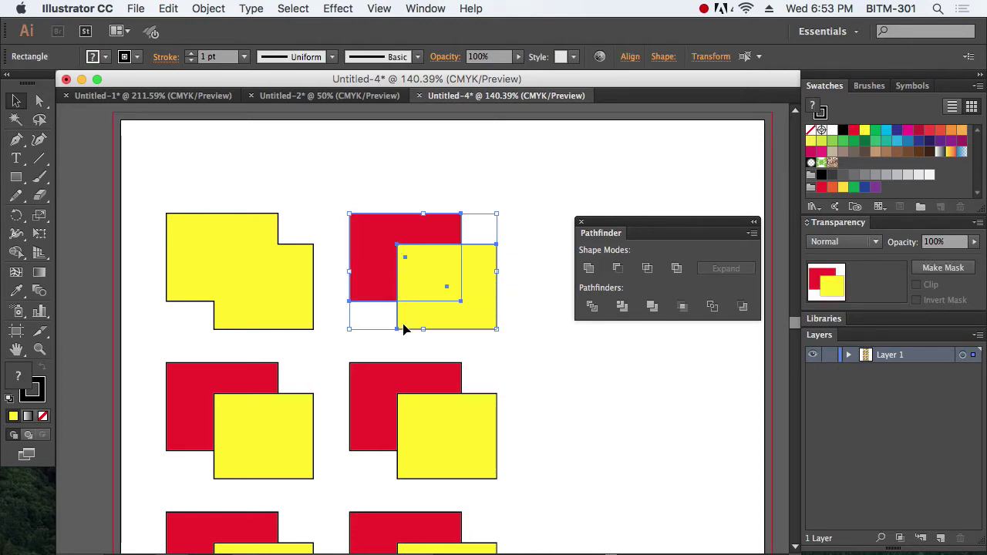
left_click(617, 268)
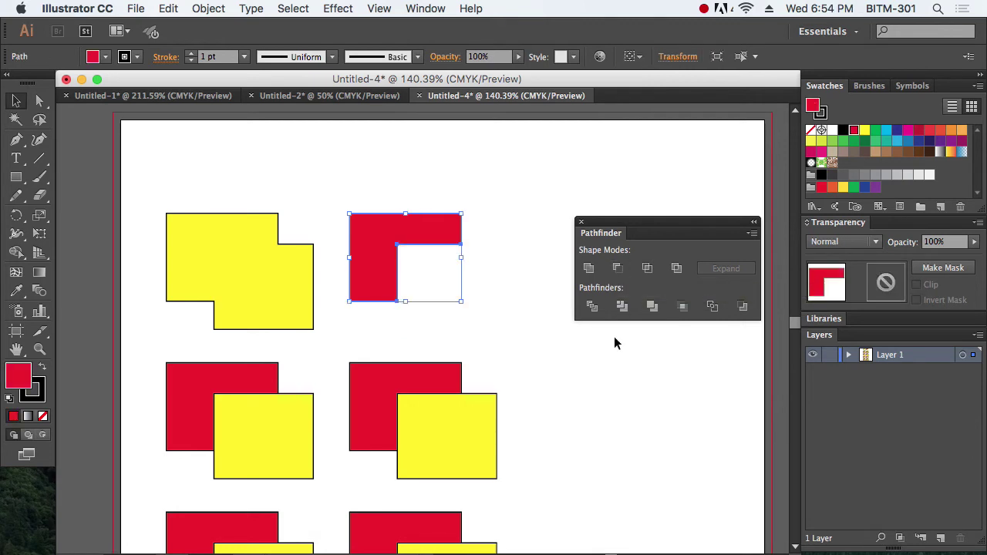
left_click(603, 409)
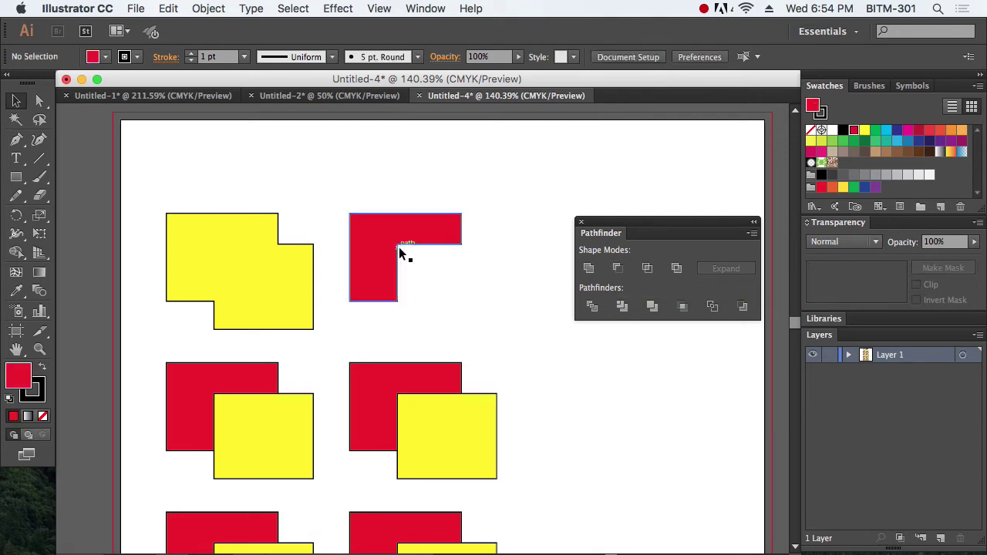
- Apply Intersect to the left pair of rectangles in the second row
left_click_drag(481, 343, 491, 238)
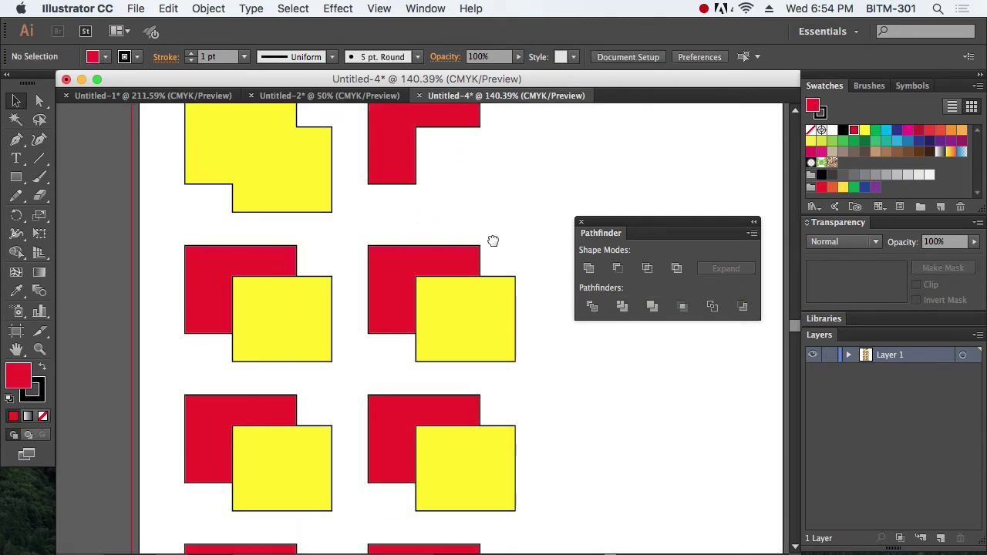
left_click_drag(148, 247, 281, 326)
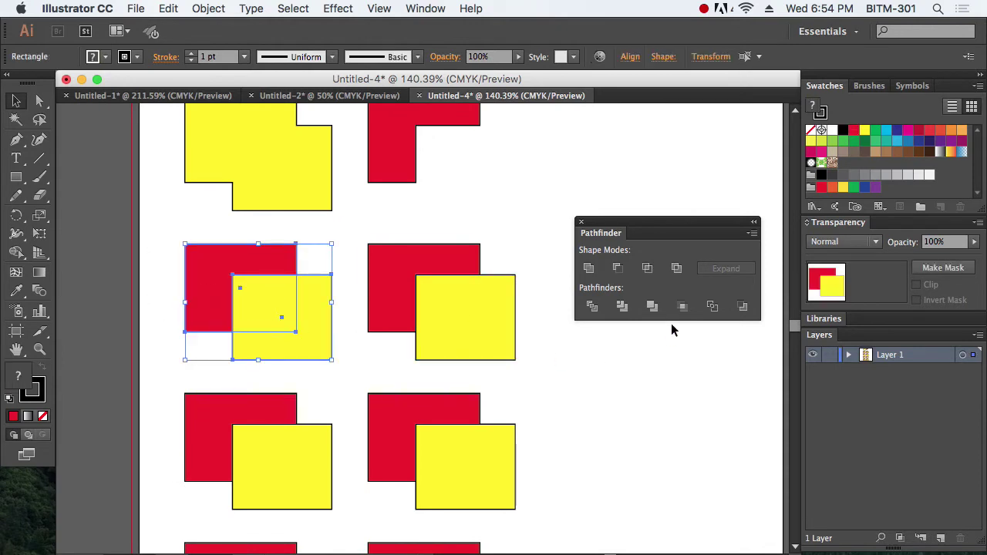
left_click(649, 269)
left_click(623, 385)
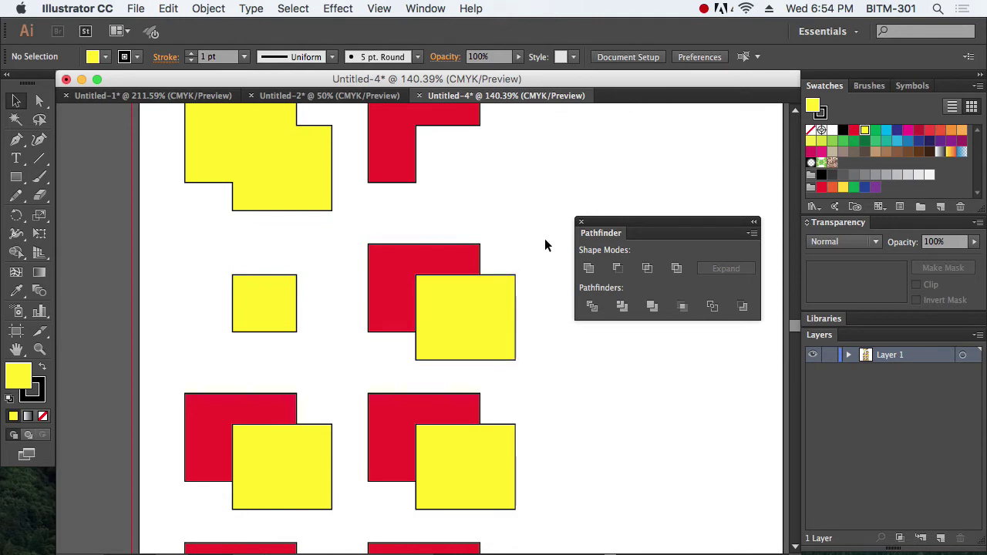
- Apply Exclude to the right pair of rectangles in the second row
left_click_drag(544, 245, 419, 326)
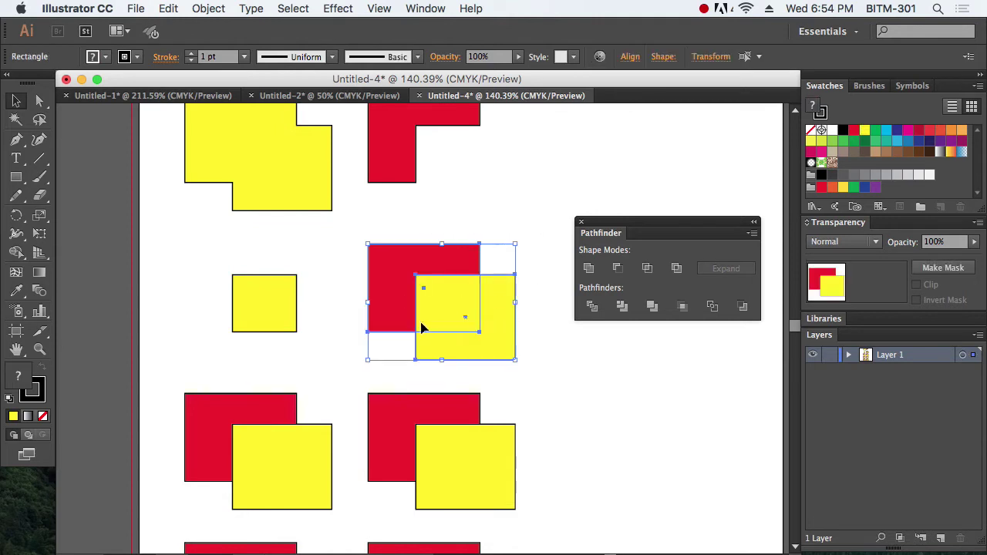
left_click(677, 269)
left_click(616, 379)
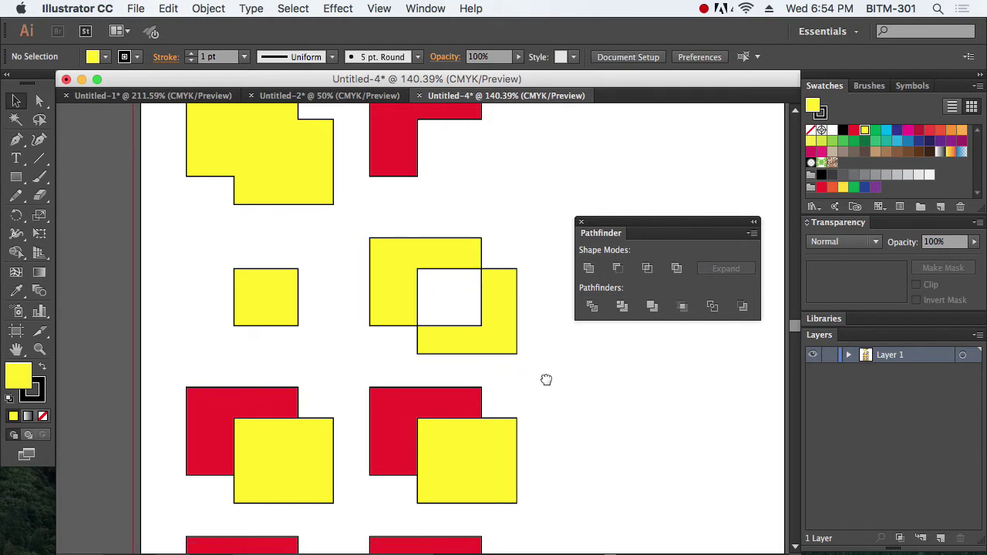
- Divide the left pair of rectangles in the third row and ungroup the resulting pieces
left_click_drag(546, 378, 544, 215)
left_click_drag(149, 199, 301, 297)
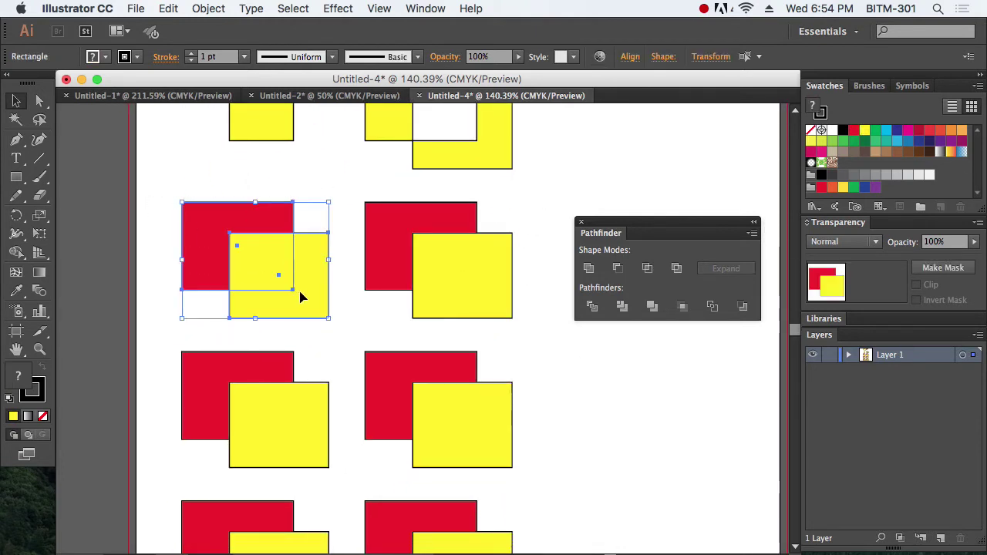
left_click(593, 307)
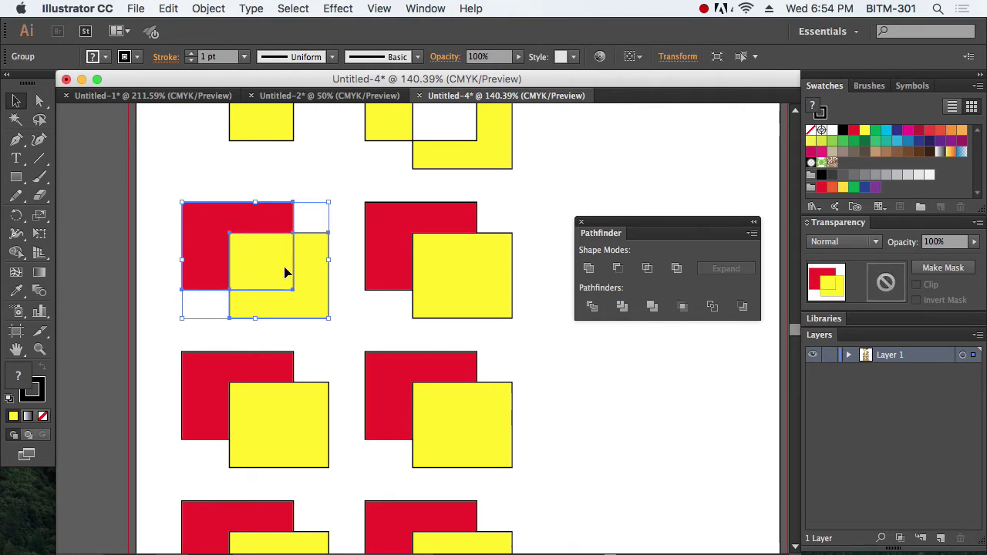
left_click(208, 9)
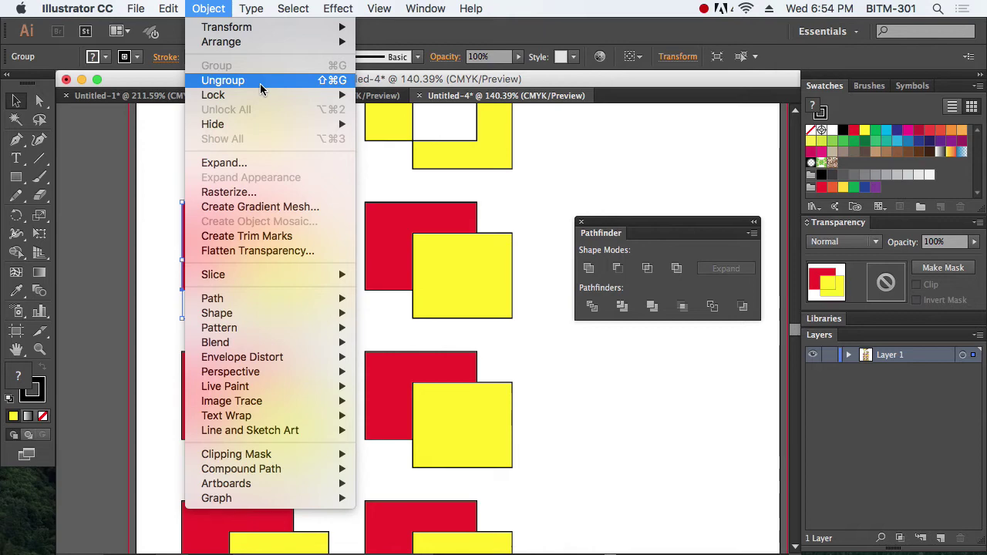
left_click(259, 83)
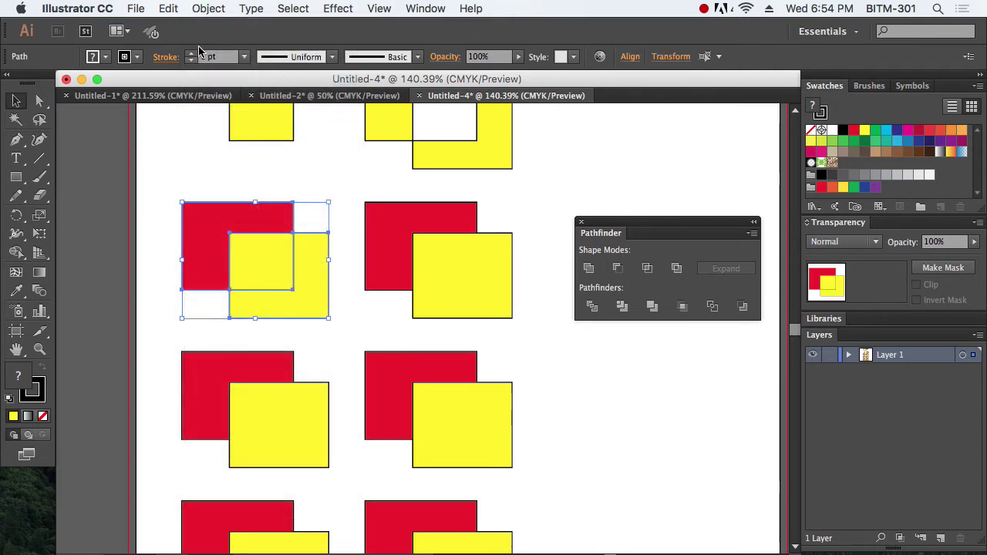
left_click(209, 10)
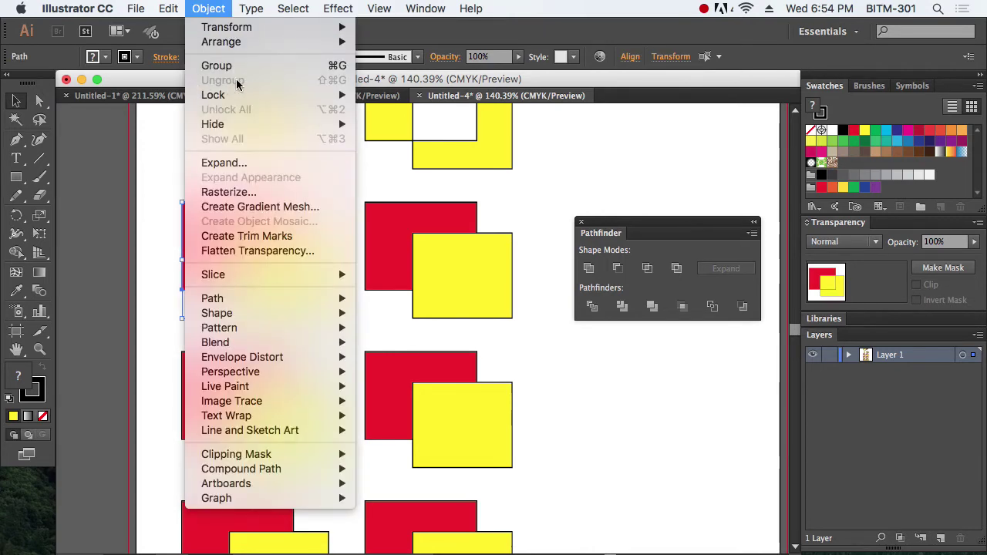
key("Escape")
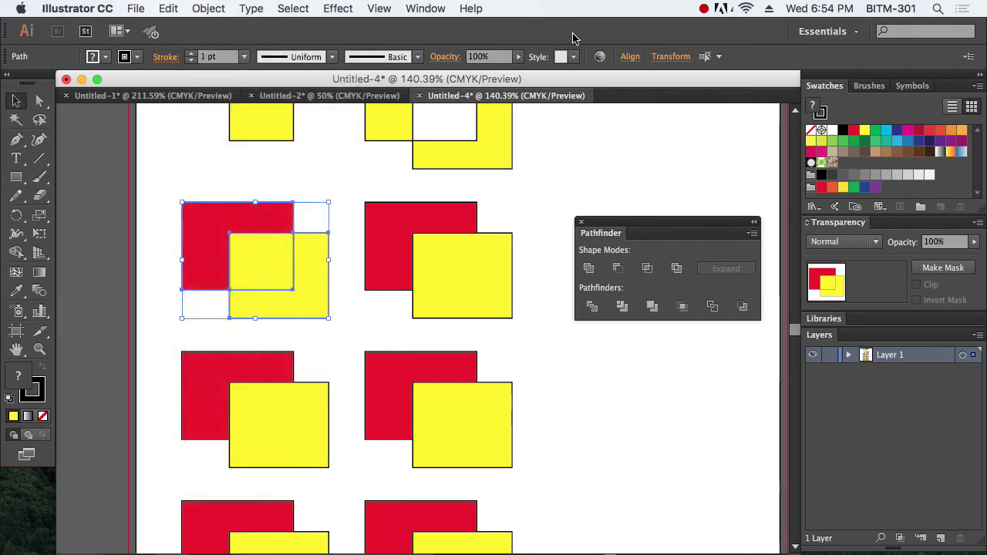
- Move the divided pieces apart, the yellow L-shape down-right and the red L-shape about 0.18 in left and 0.27 in up
left_click(195, 185)
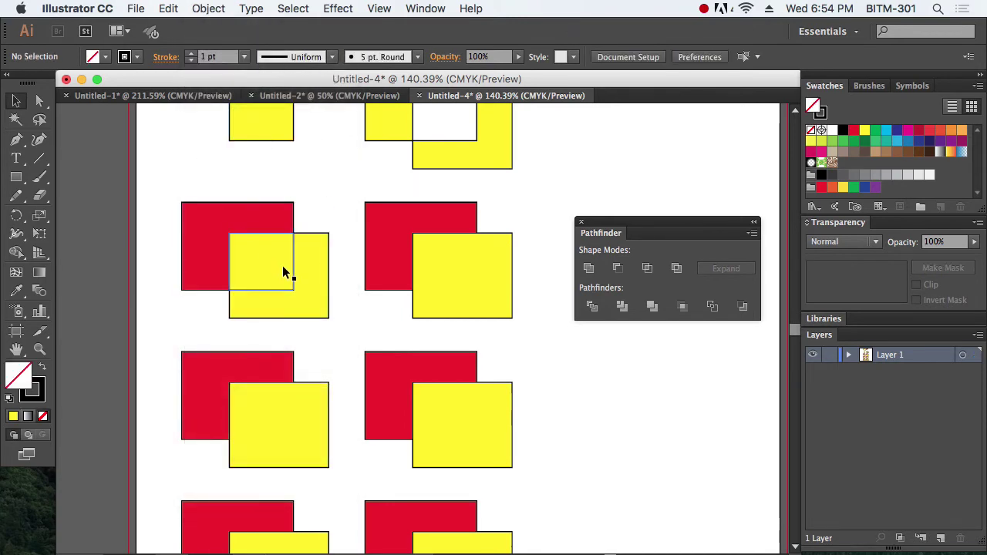
left_click_drag(265, 263, 280, 278)
left_click_drag(215, 226, 201, 205)
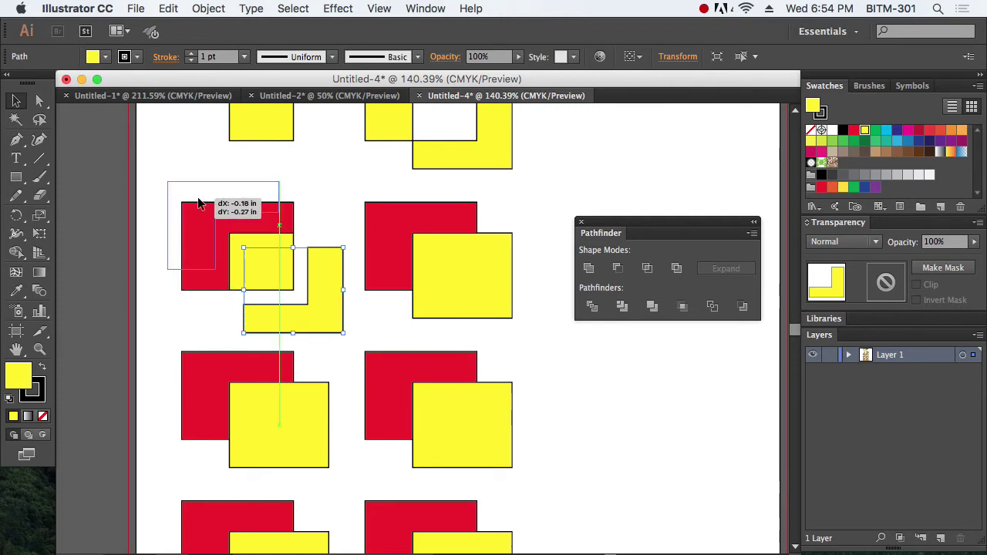
left_click(595, 360)
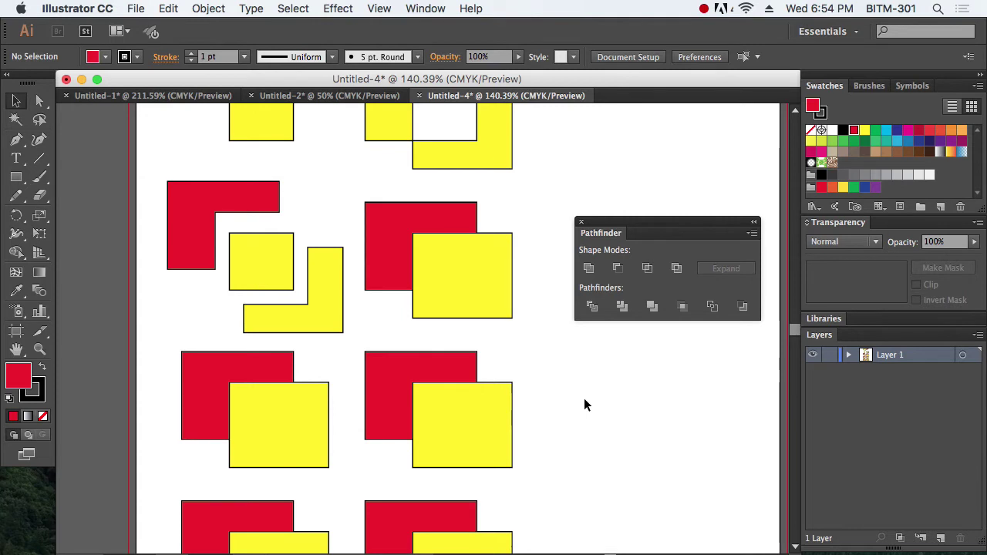
- Trim the right pair of rectangles in the third row and check its paths in Outline view, returning to Preview
left_click_drag(464, 241, 434, 256)
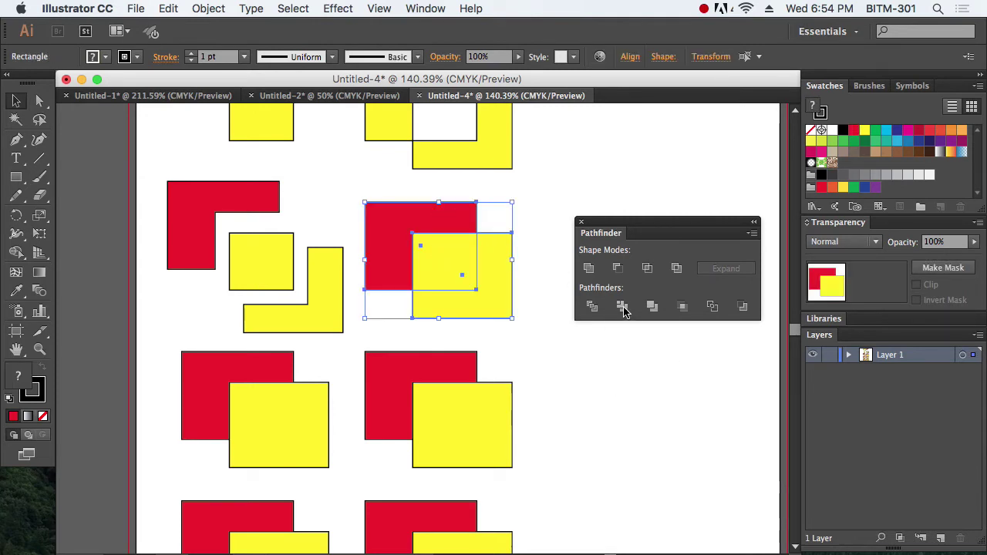
key("super+space")
left_click_drag(333, 183, 555, 335)
left_click_drag(543, 372, 485, 349)
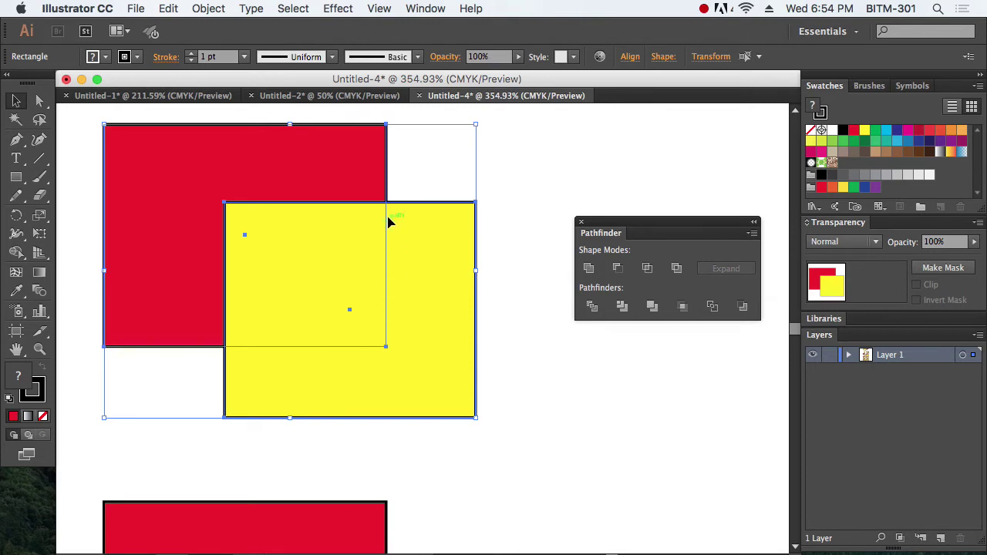
left_click(622, 306)
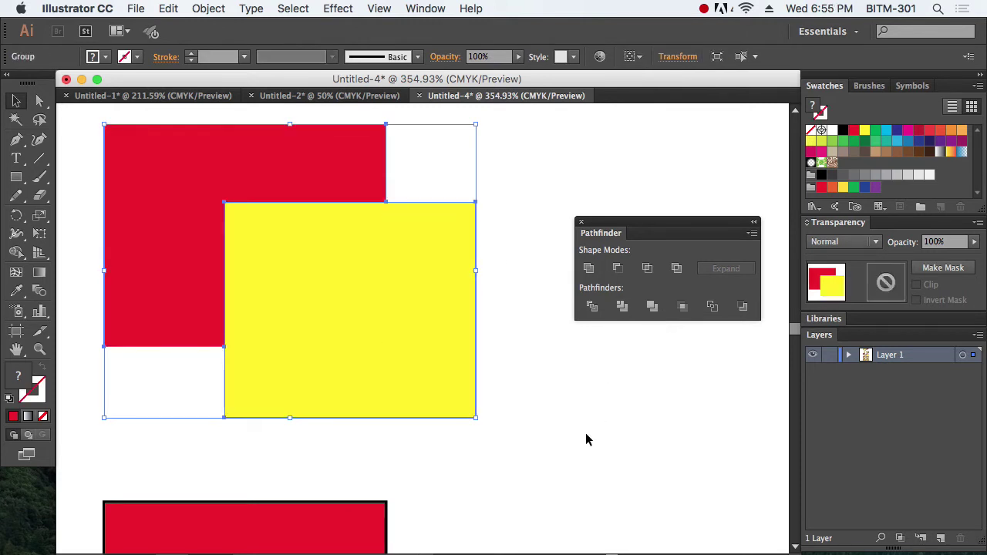
left_click(585, 433)
key("super+y")
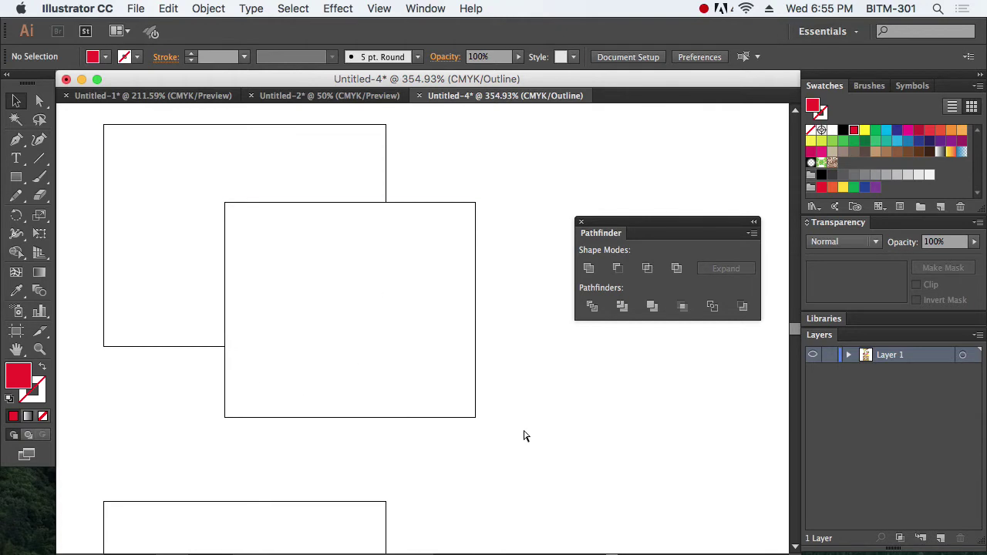
key("super+y")
- Merge the left pair of rectangles in the fourth row and check its paths in Outline view, returning to Preview
scroll(462, 454, "left", 2)
scroll(394, 383, "down", 10)
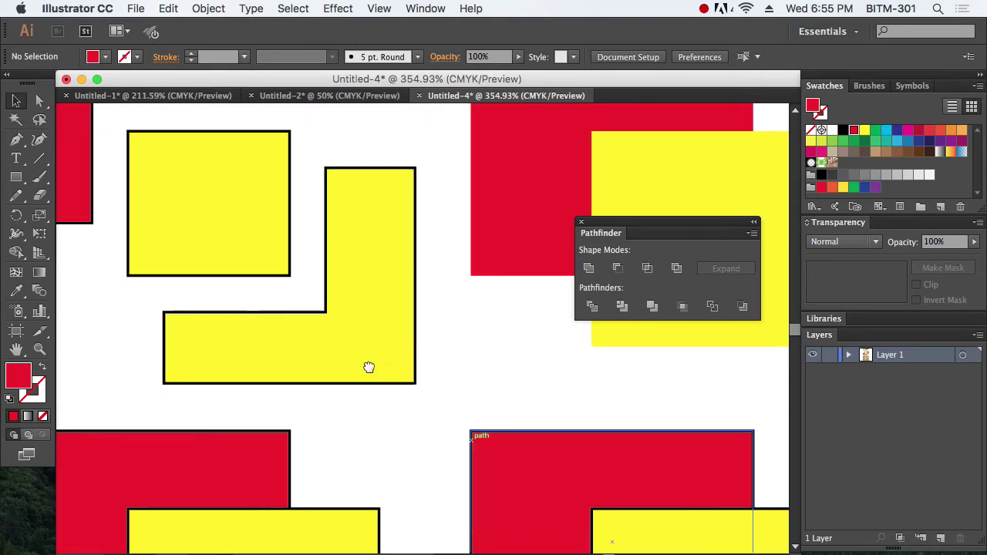
left_click_drag(127, 303, 446, 425)
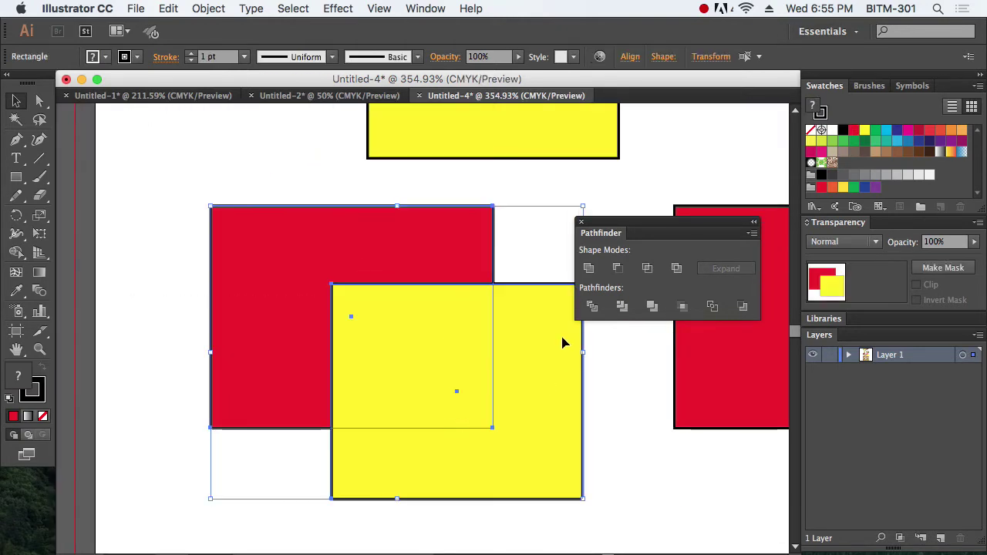
left_click(652, 307)
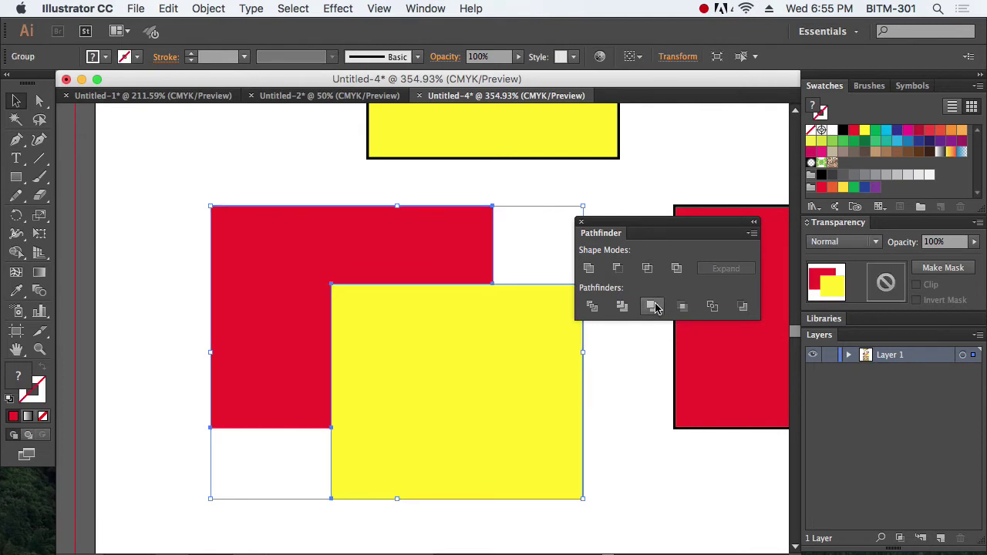
left_click(617, 414)
scroll(513, 391, "right", 2)
scroll(514, 390, "down", 1)
key("super+y")
key("super+y")
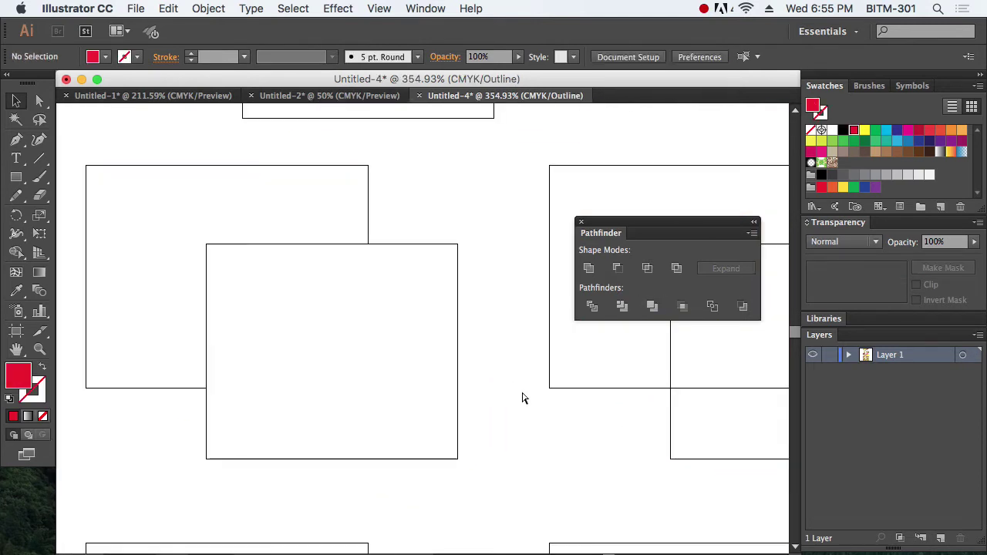
- Crop the right pair of rectangles in the fourth row
left_click_drag(443, 357, 424, 368)
scroll(431, 368, "right", 5)
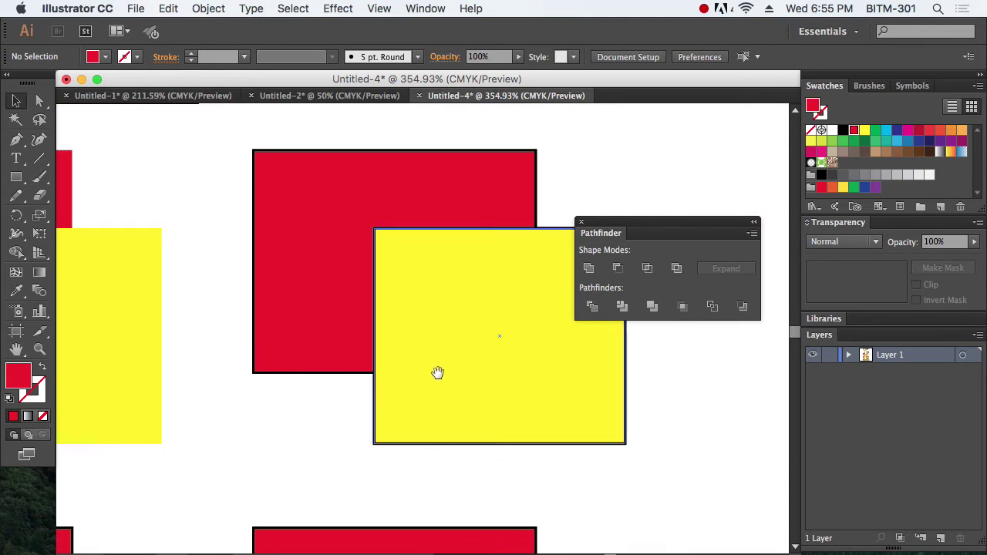
left_click_drag(480, 167, 324, 291)
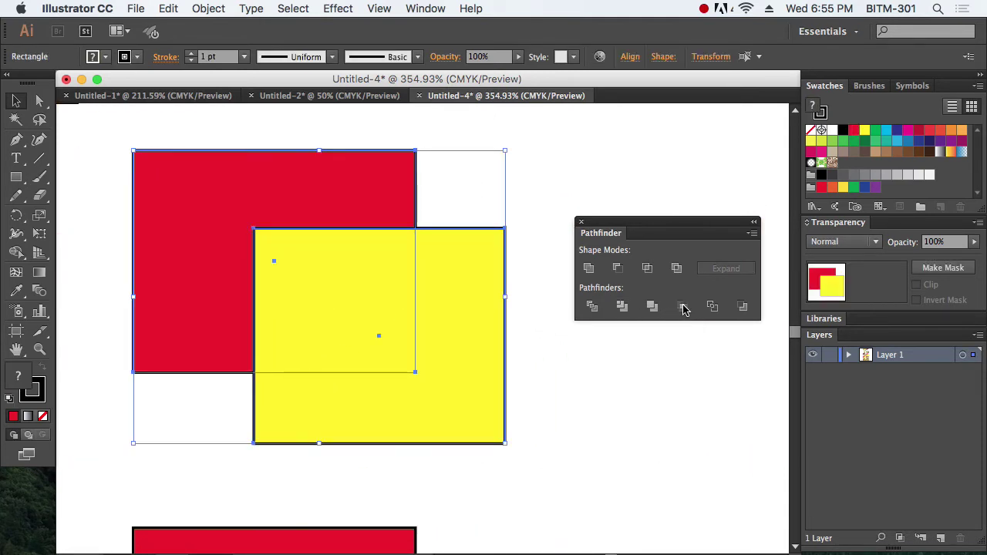
left_click(682, 307)
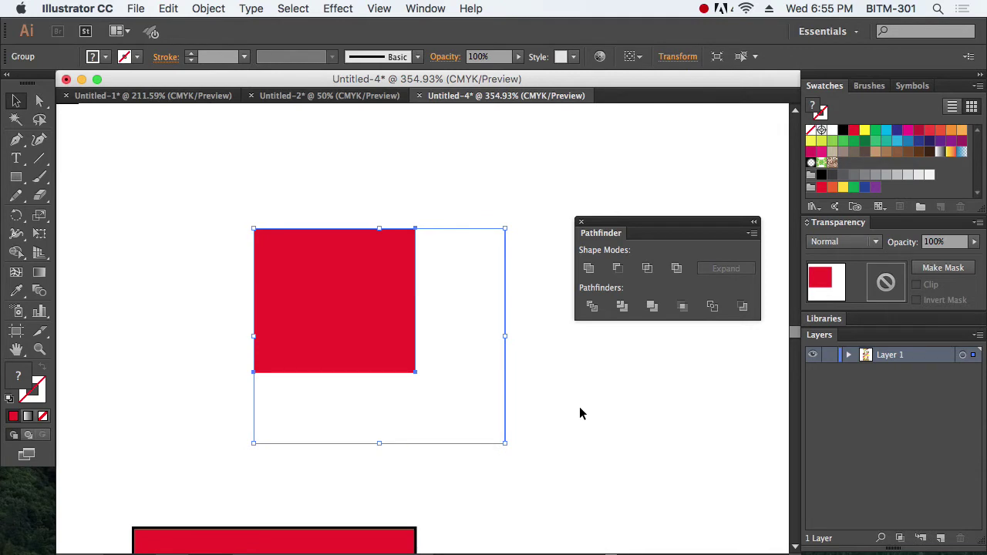
- Select only the unfilled path of the cropped group with Direct Selection and switch back to the Selection tool
left_click(39, 101)
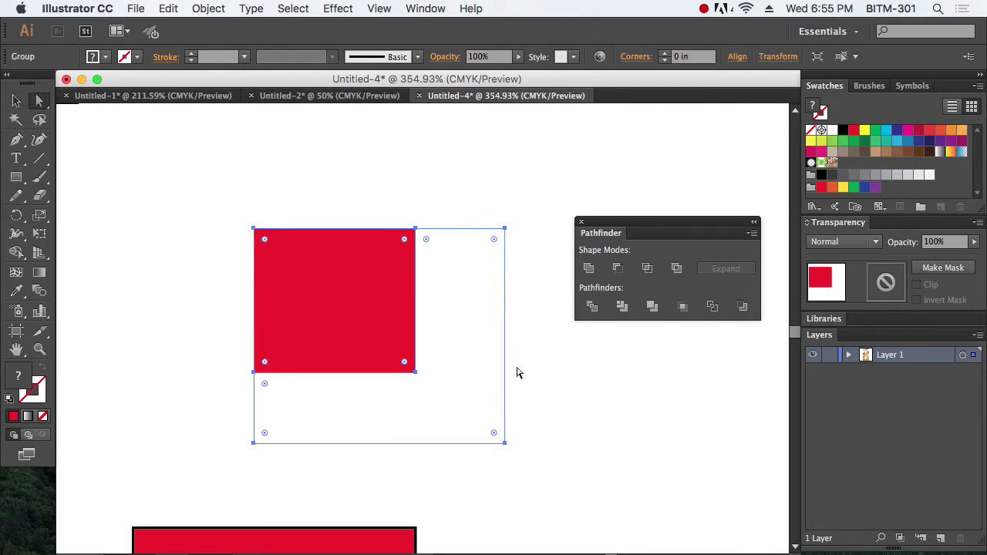
left_click(476, 335)
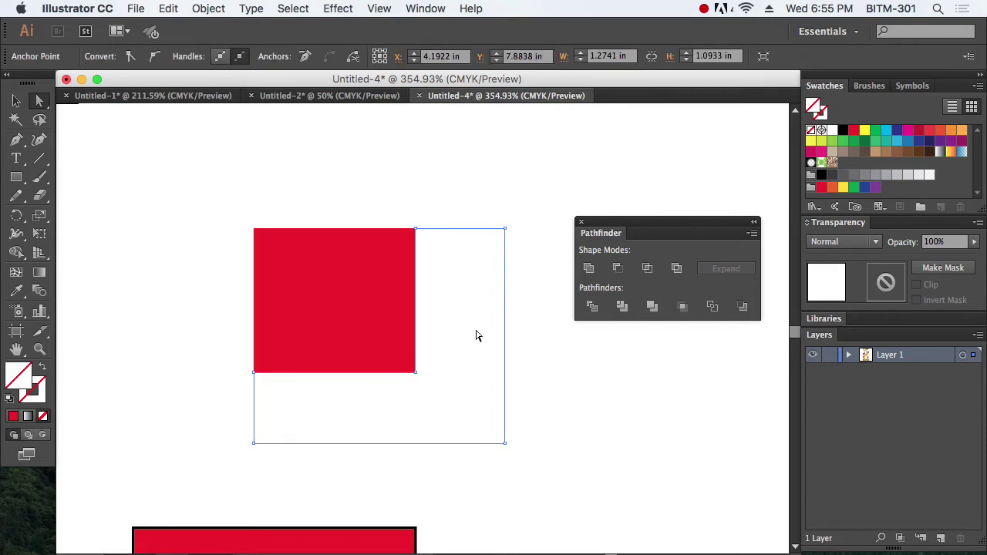
key("v")
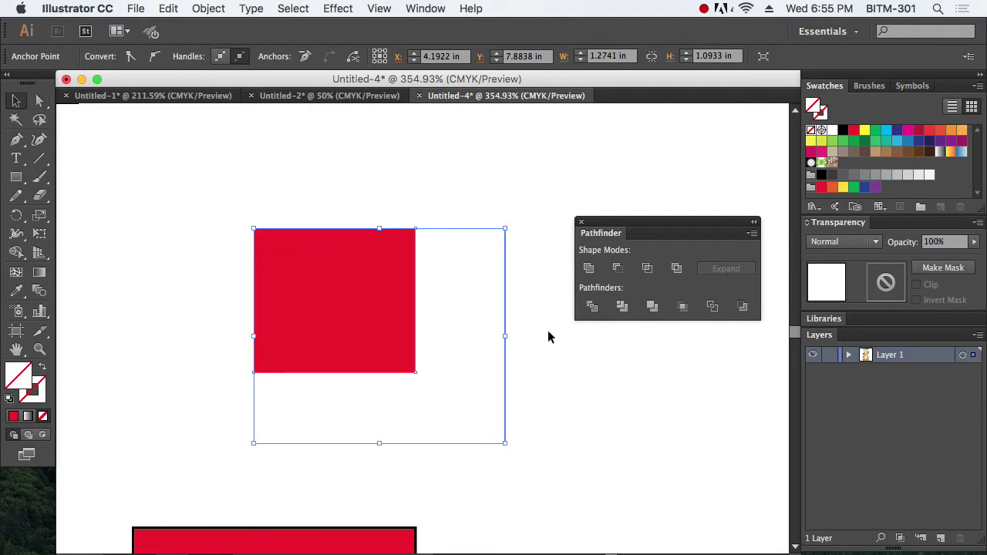
- Apply the Outline pathfinder to the left pair of rectangles in the fifth row and deselect the result
left_click(571, 404)
key("super+minus")
key("super+minus")
scroll(255, 295, "up", 2)
scroll(255, 295, "left", 1)
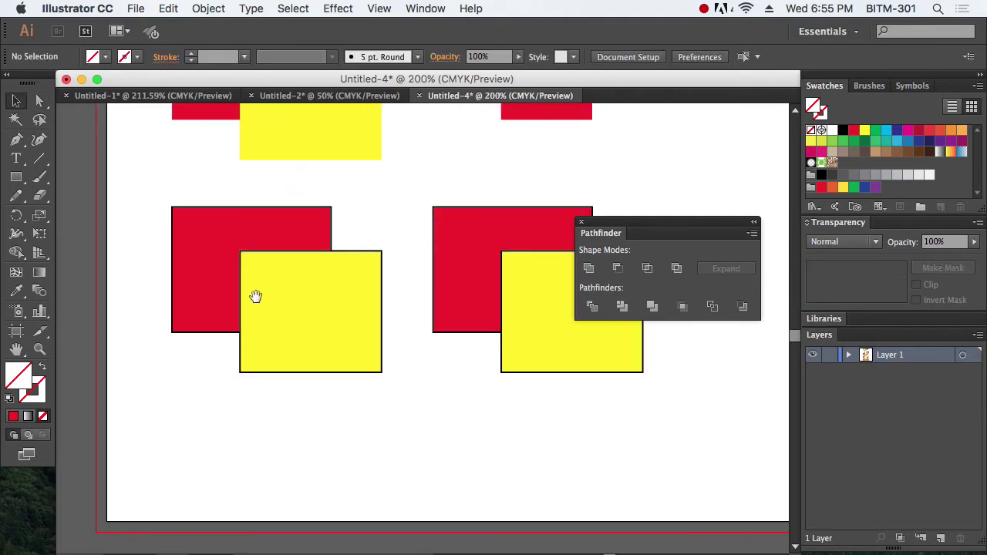
left_click_drag(128, 235, 324, 361)
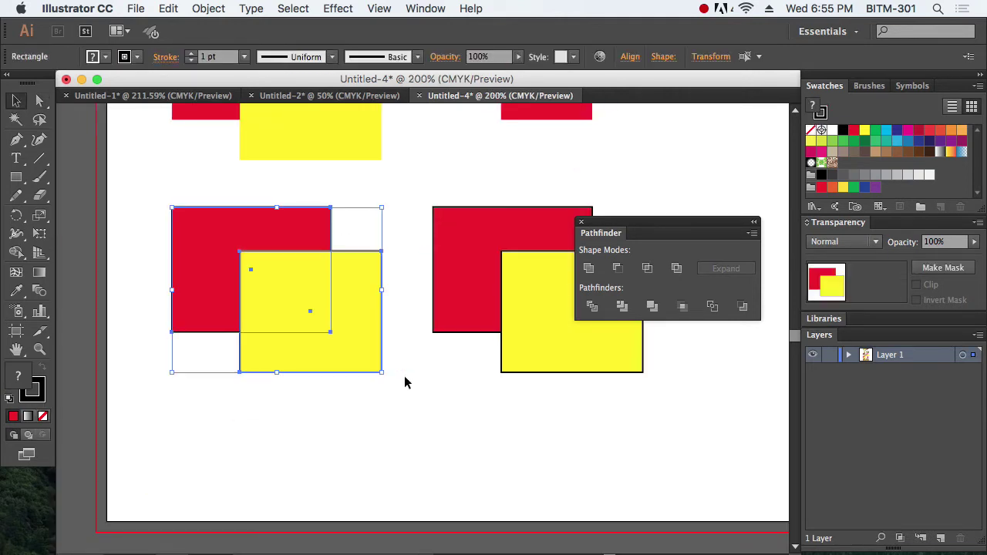
left_click(713, 307)
left_click(371, 438)
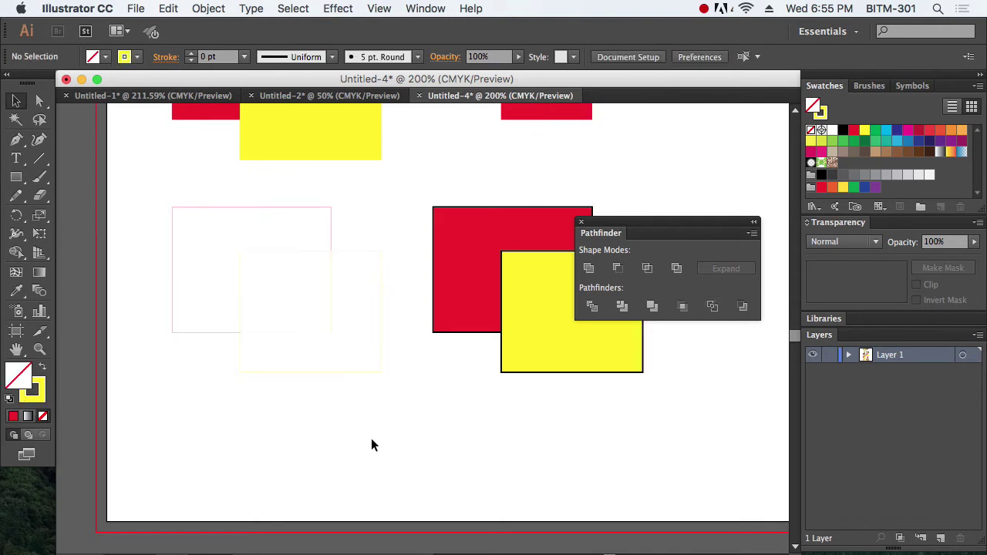
- Apply the Minus Back pathfinder to the right pair of rectangles in the fifth row and deselect the result
key("super+space")
left_click_drag(152, 192, 441, 495)
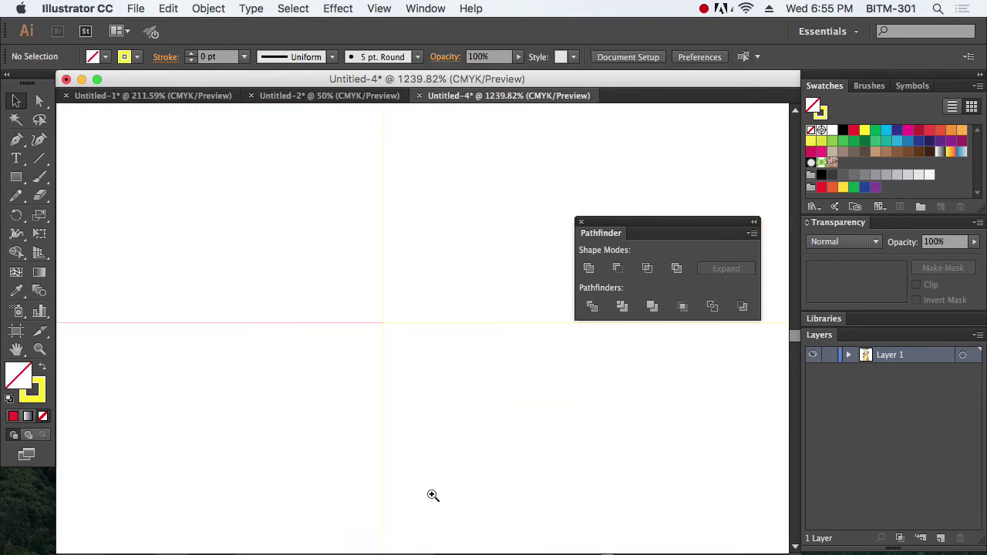
left_click(473, 375, "alt")
left_click(474, 375, "alt")
left_click(475, 373, "alt")
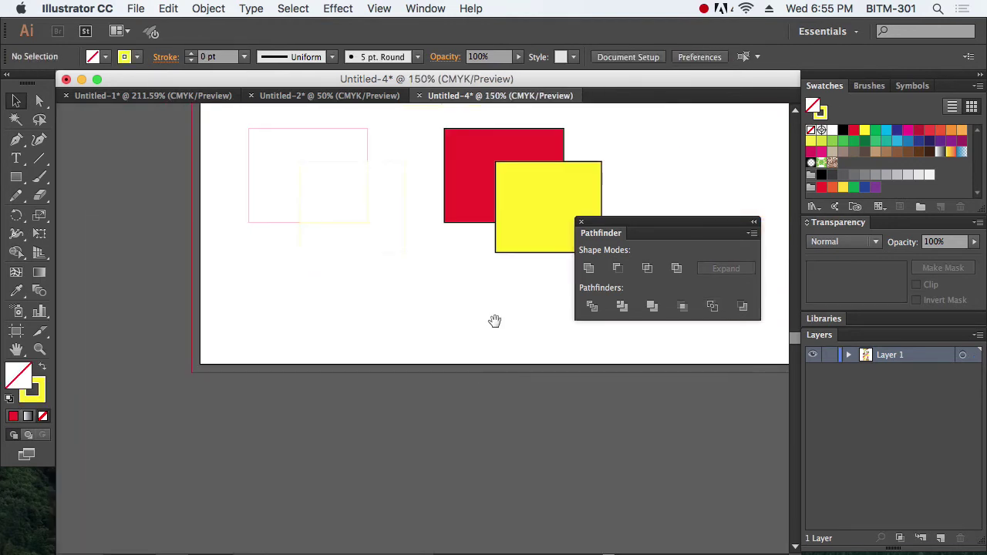
key("super+equal")
left_click_drag(516, 322, 428, 390)
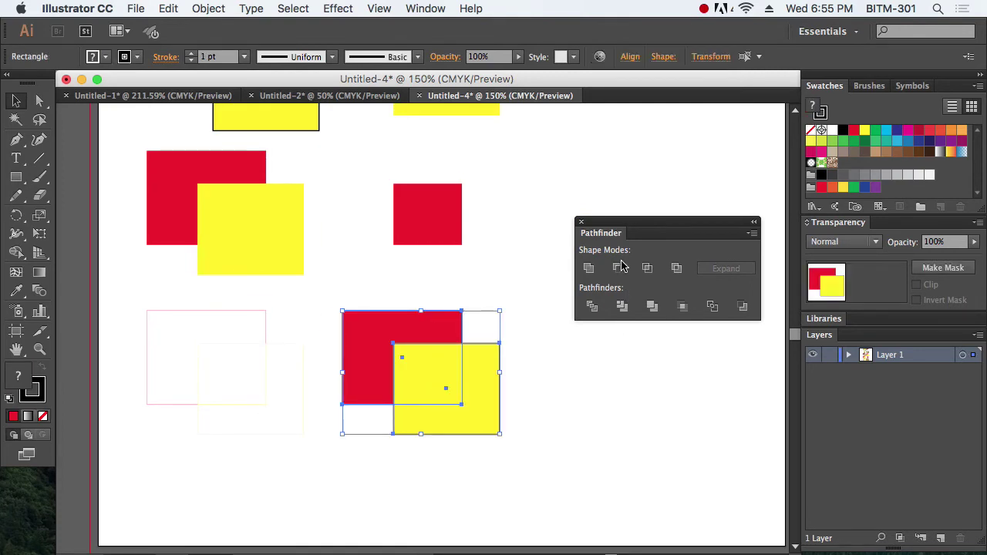
left_click(743, 307)
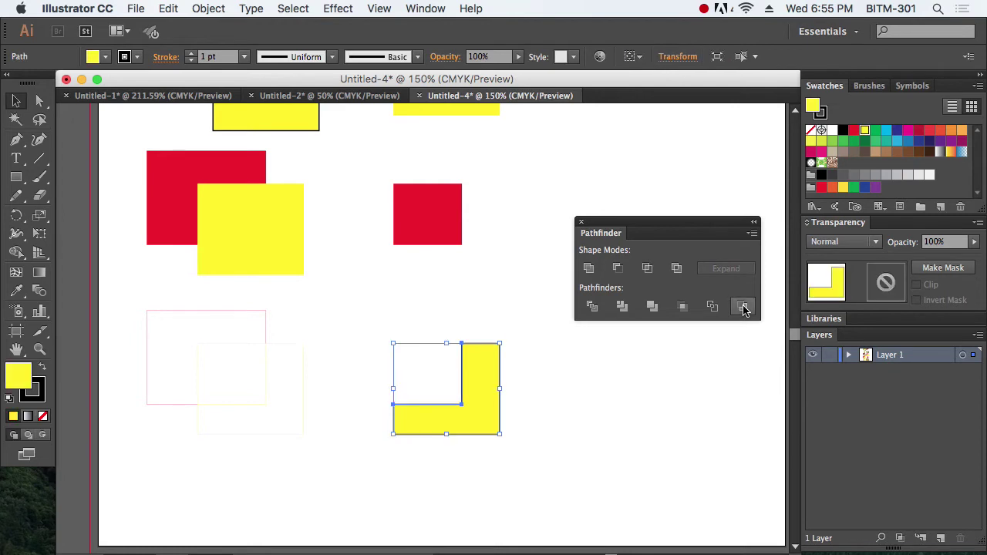
left_click(622, 428)
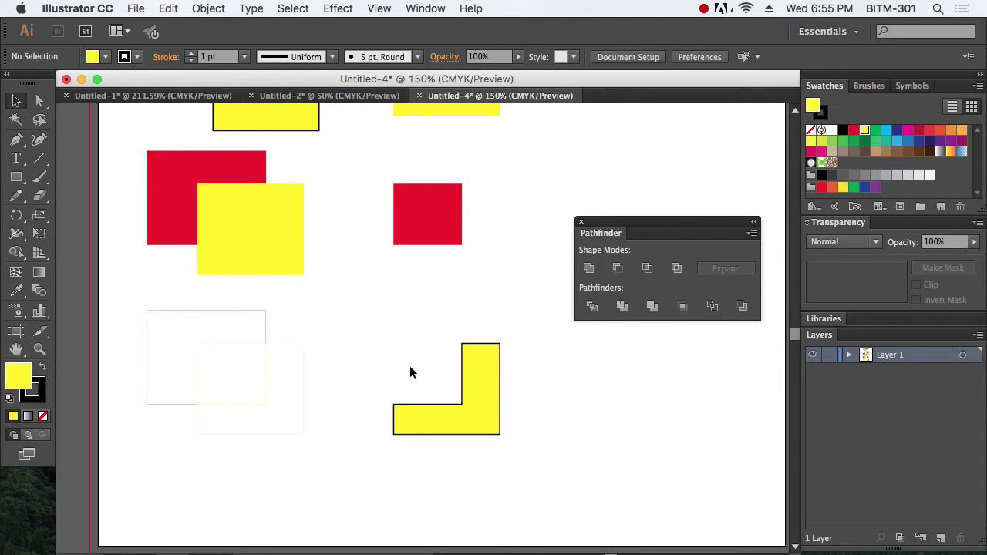
left_click(509, 288, "alt+super")
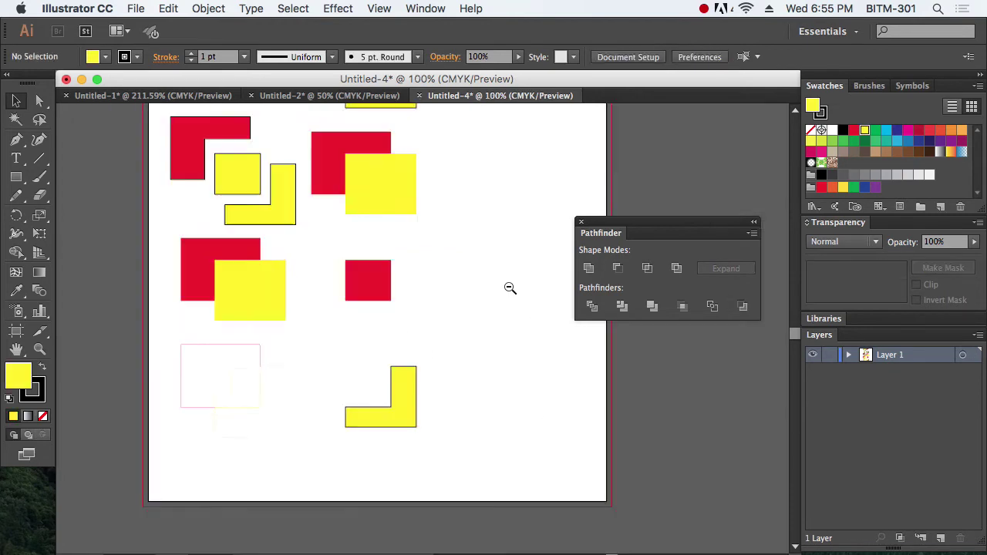
left_click(510, 287, "alt+super")
left_click(510, 288, "alt+super")
left_click(509, 288, "alt+super")
left_click_drag(183, 137, 428, 371)
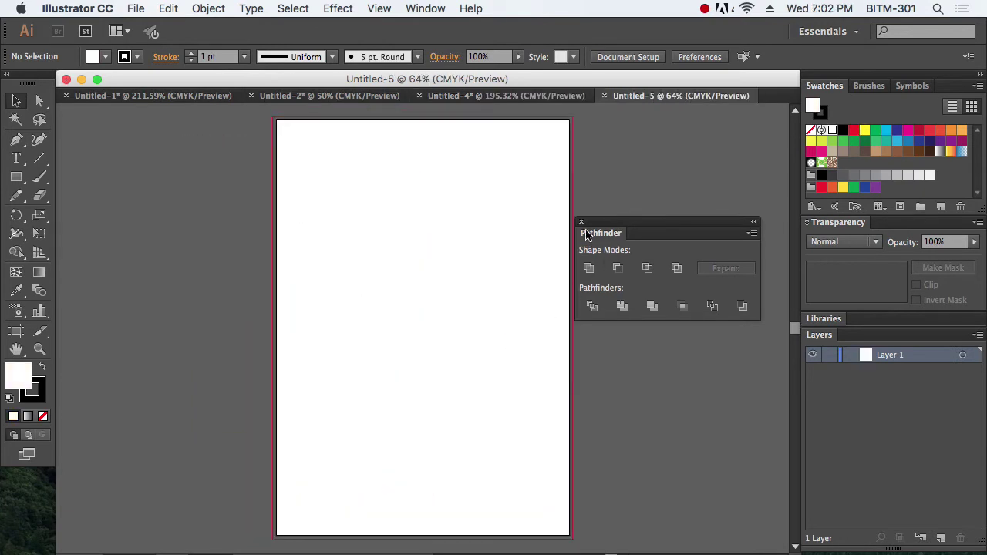
- Close the Pathfinder panel and show the Artboards panel in the new blank document
left_click(582, 224)
left_click(426, 8)
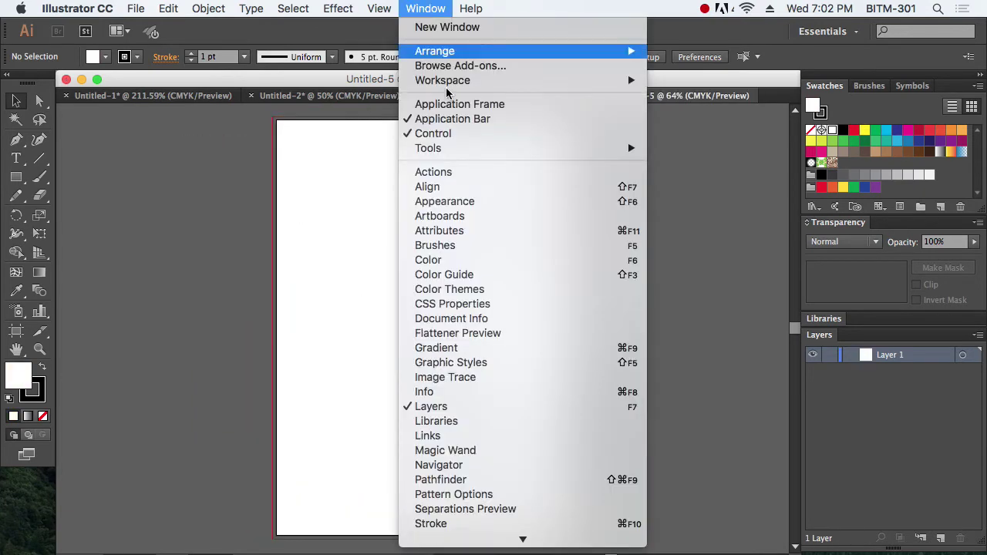
left_click(503, 217)
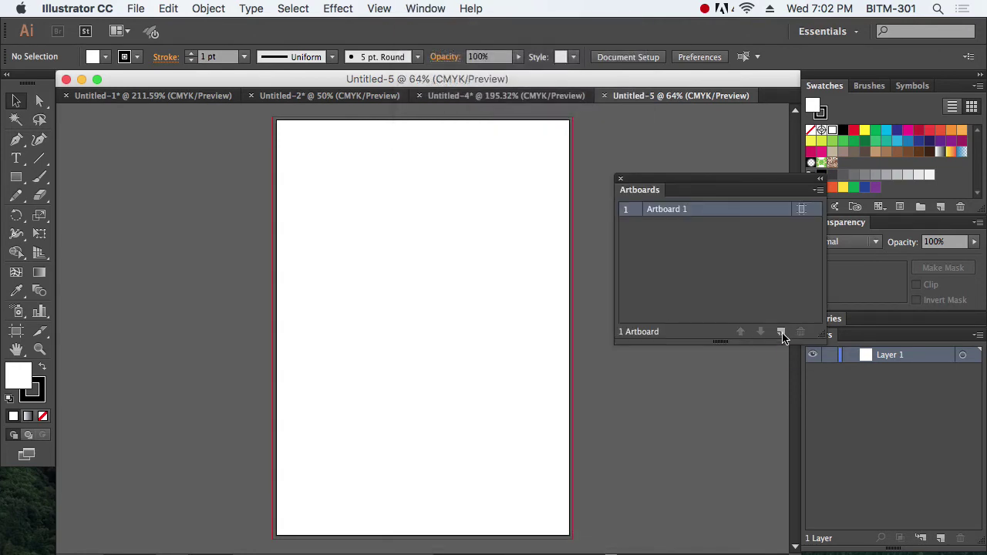
- Draw three artboards stacked beside Artboard 1: about 8 x 5.2 in, a short wide strip, and about 8.2 x 4.6 in
left_click_drag(456, 383, 304, 364)
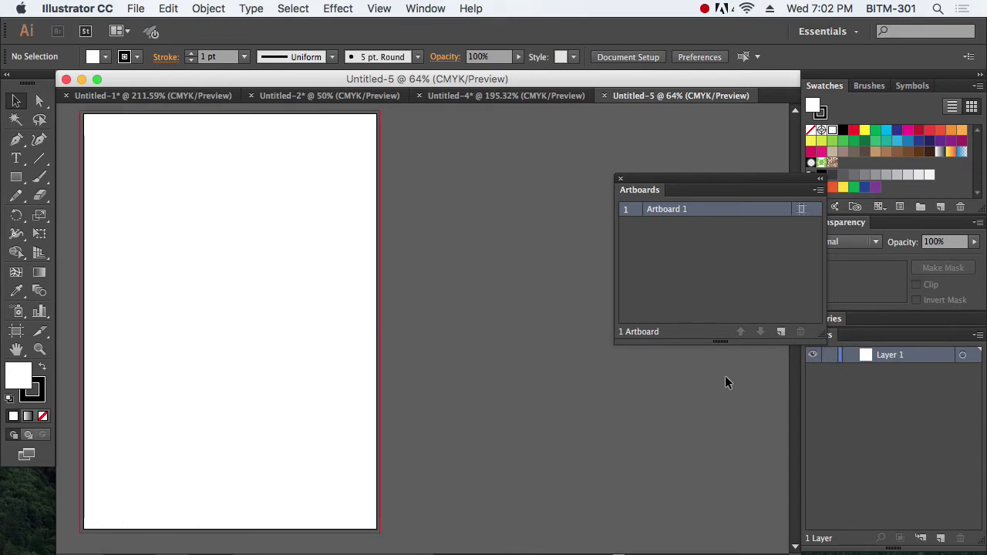
left_click(16, 332)
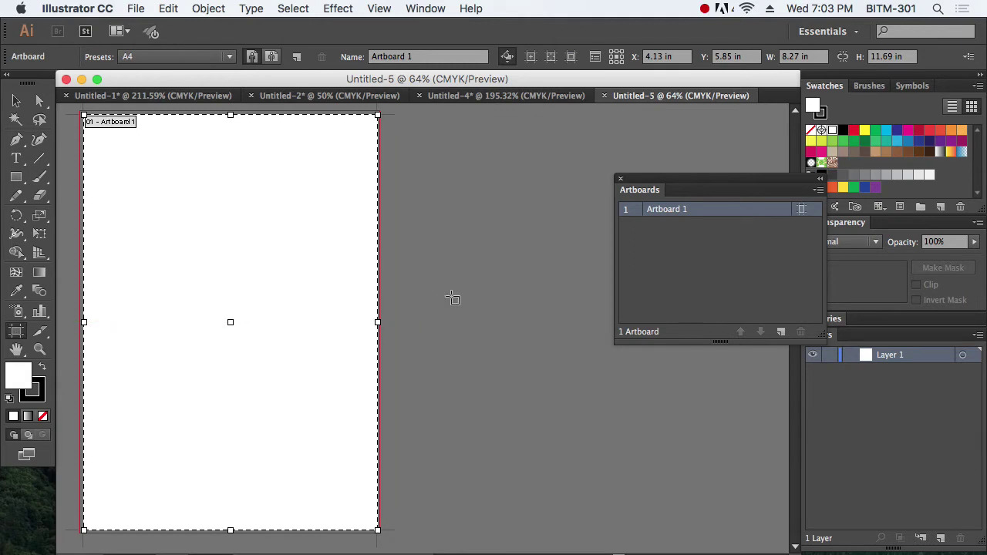
left_click_drag(637, 186, 753, 182)
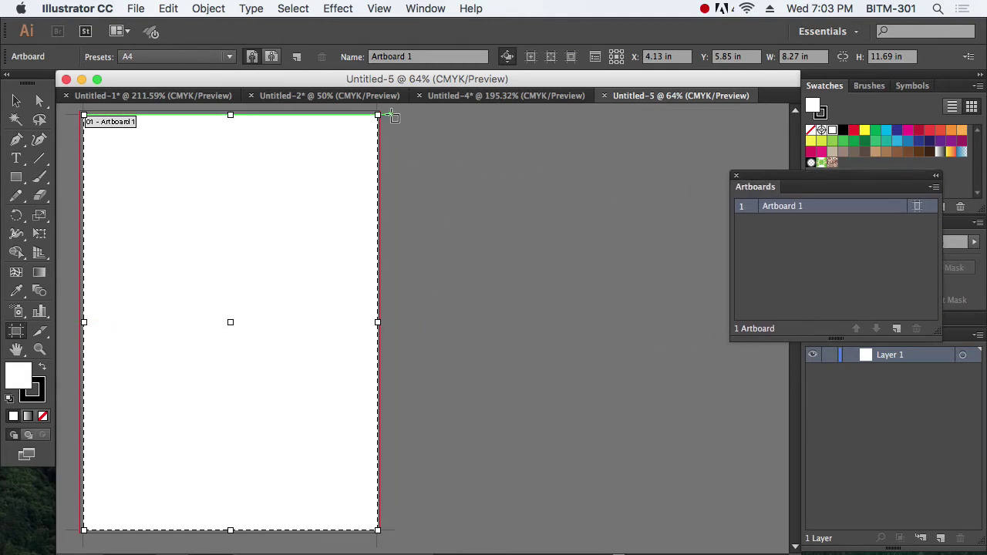
left_click_drag(391, 115, 676, 302)
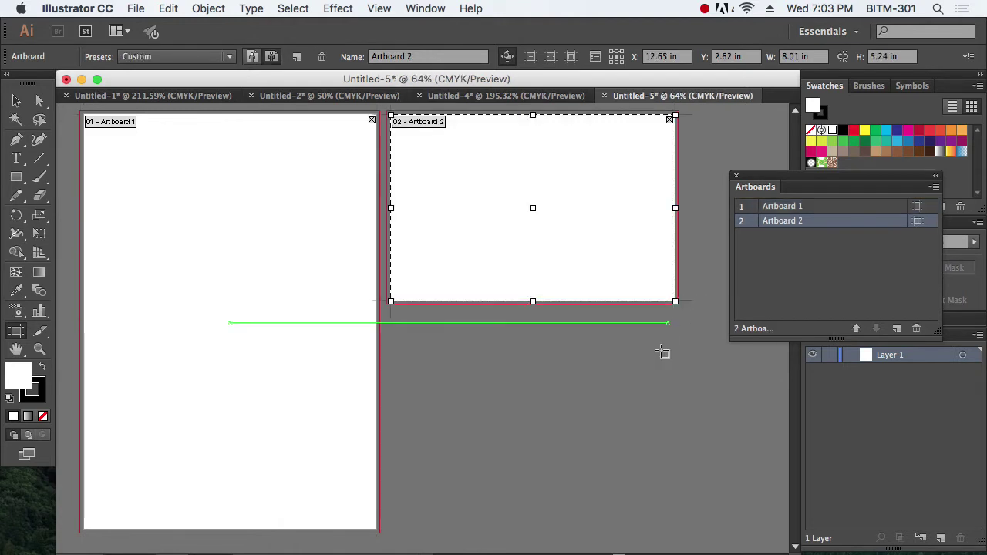
left_click_drag(392, 311, 678, 367)
left_click_drag(391, 375, 682, 537)
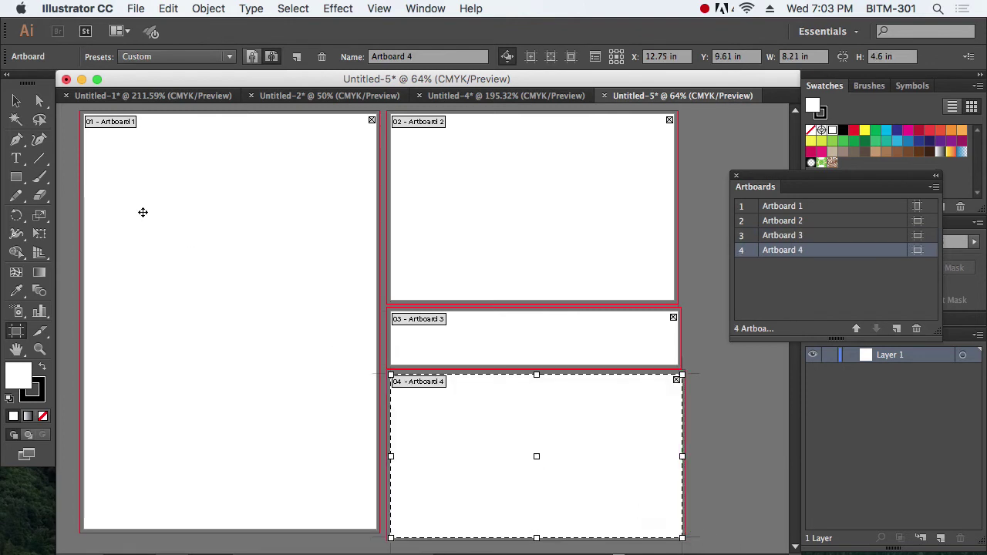
left_click(15, 101)
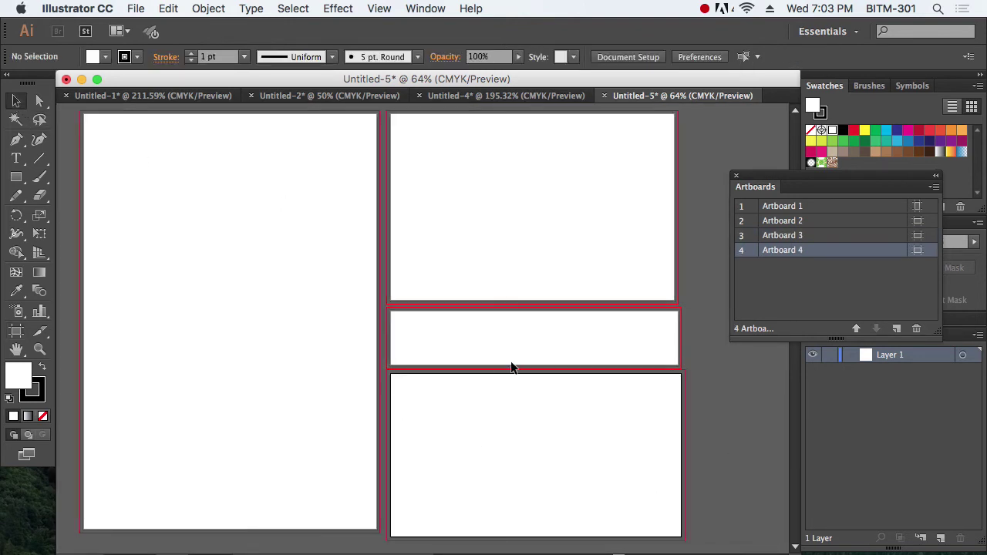
- Draw one rectangle on each of the four artboards, then return to the Selection tool
left_click(15, 177)
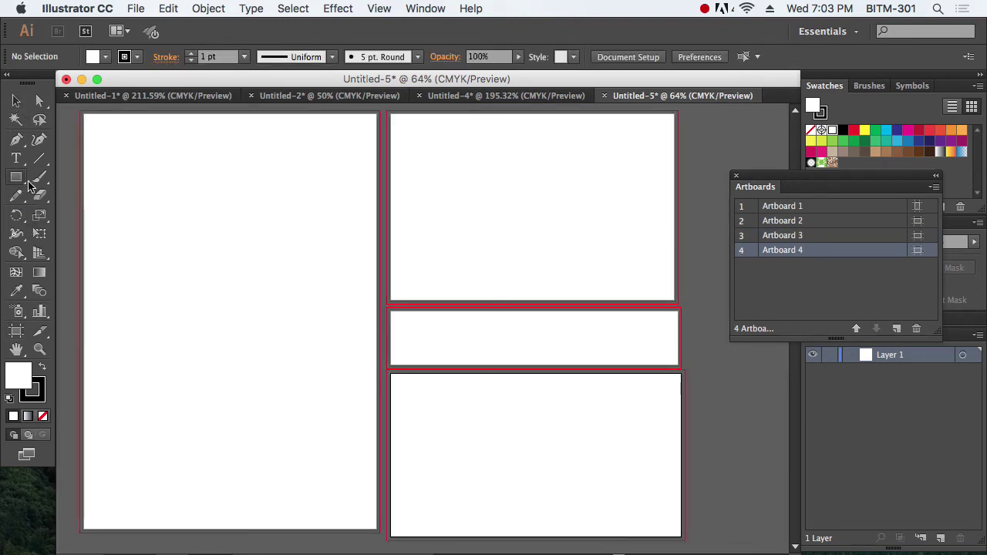
left_click_drag(215, 247, 285, 393)
left_click_drag(489, 176, 560, 212)
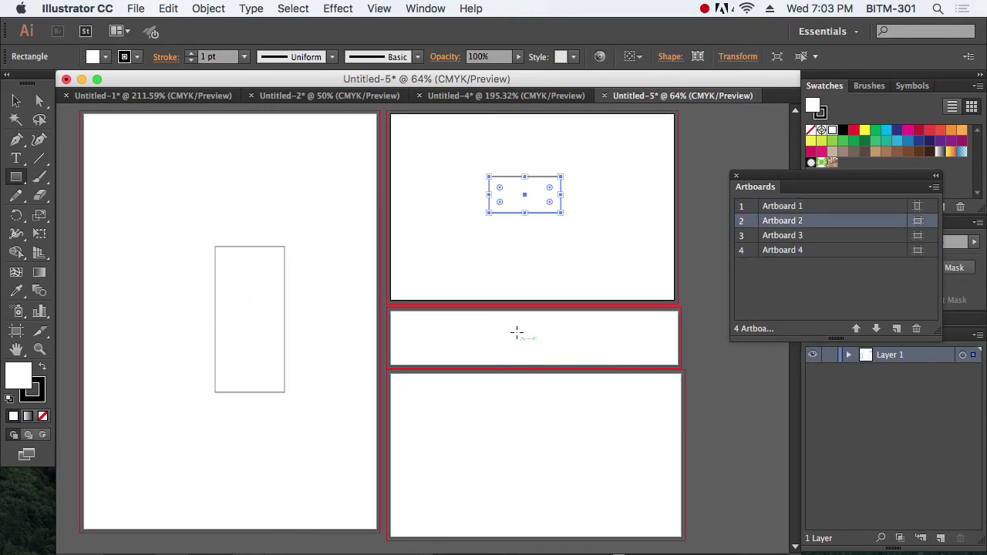
left_click_drag(510, 327, 573, 338)
left_click_drag(525, 419, 611, 492)
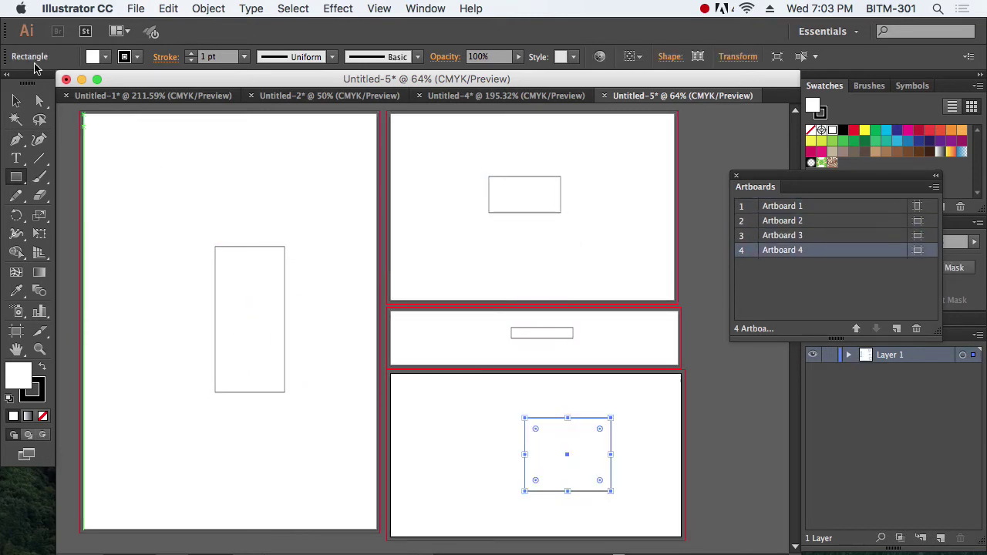
key("v")
- Make Artboard 3 active, preview it in Save for Web and close the dialog without exporting
left_click(429, 324)
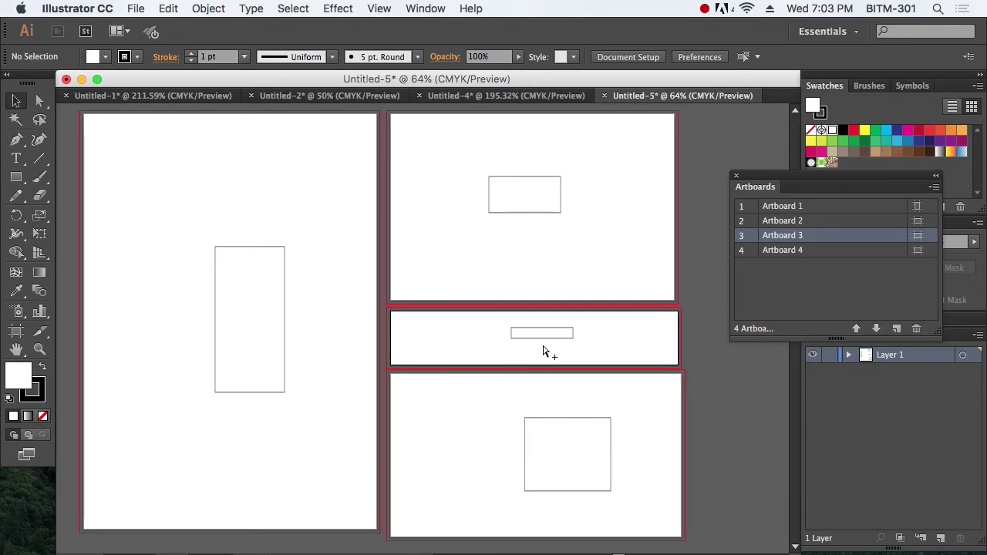
key("super+alt+shift+s")
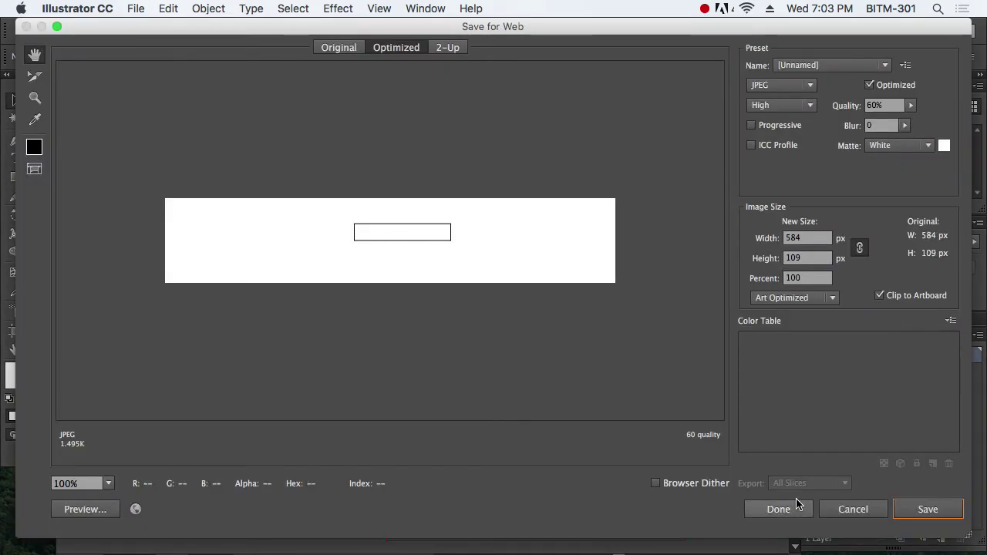
left_click(778, 508)
- Fill the rectangle on Artboard 3 with a linear white-to-black gradient and make Artboard 4 active
left_click(551, 348)
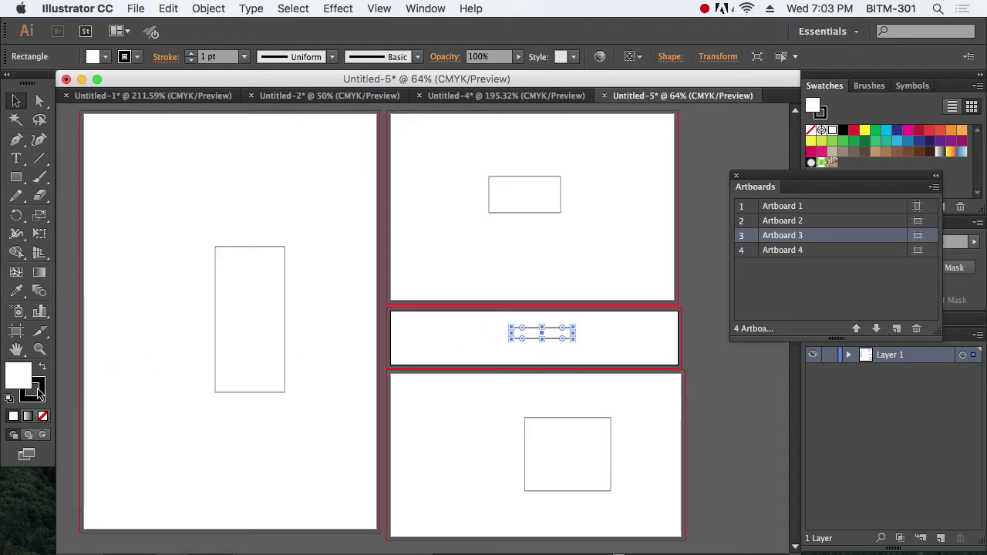
left_click(28, 416)
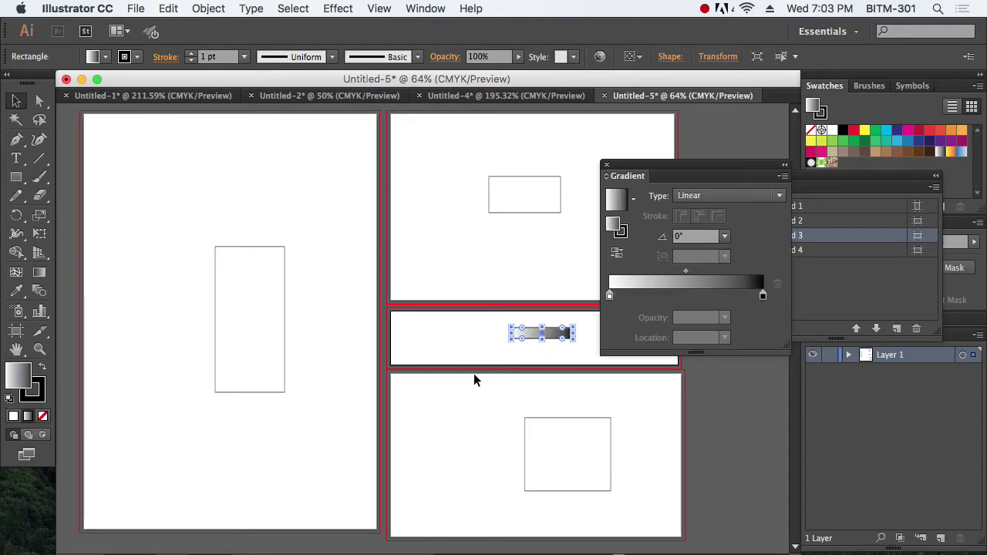
left_click(507, 416)
- Preview Artboard 4 and Artboard 3 in Save for Web without exporting, and close the Gradient panel
key("super+alt+shift+s")
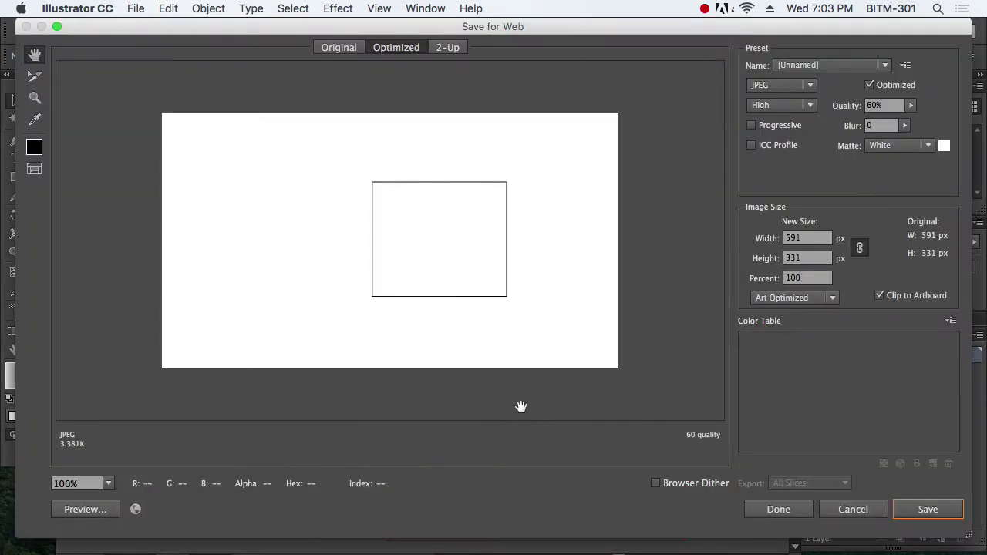
key("Escape")
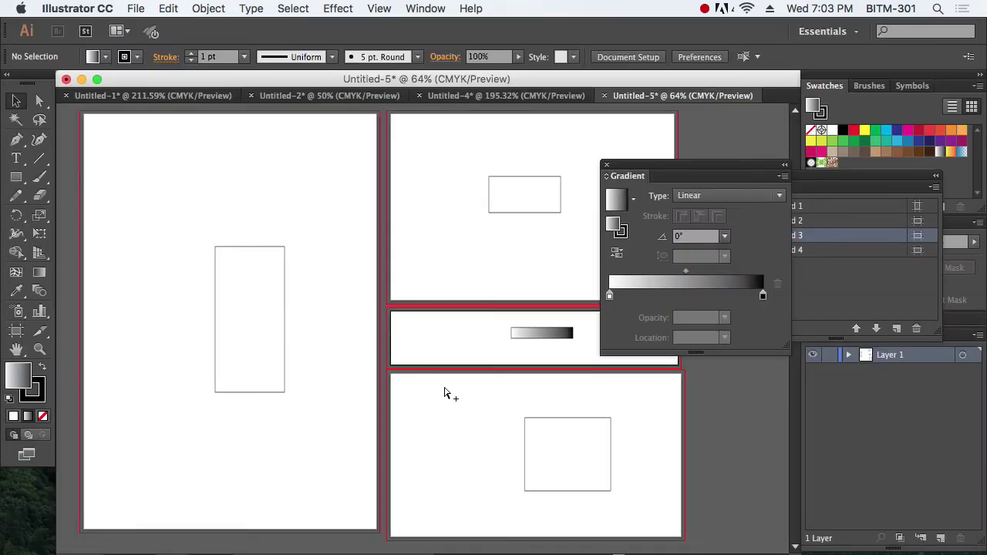
key("super+alt+shift+s")
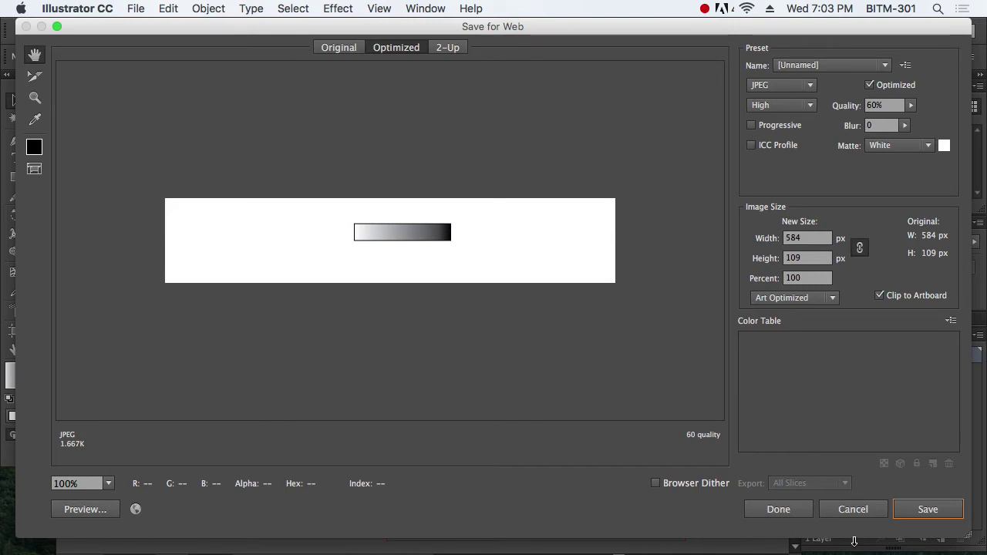
left_click(853, 509)
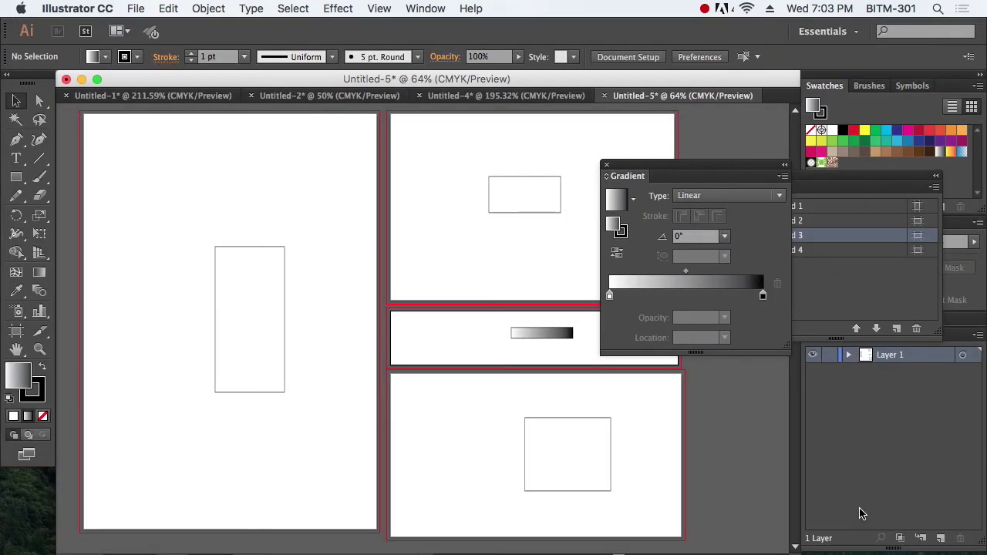
left_click(606, 164)
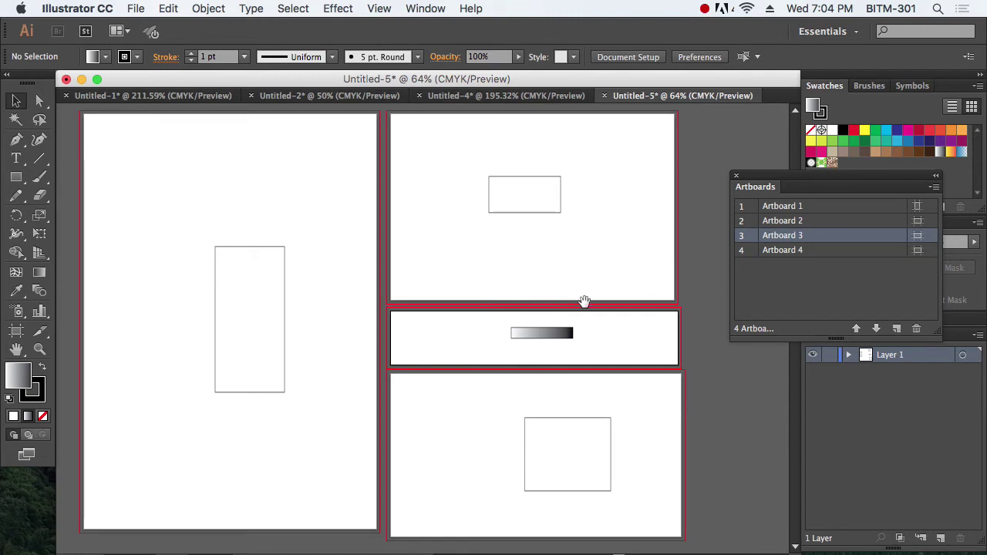
- In the Untitled-6 document, move the quadrilateral's upper-left anchor point down roughly level with its upper-right one using Direct Selection
left_click_drag(584, 302, 545, 296)
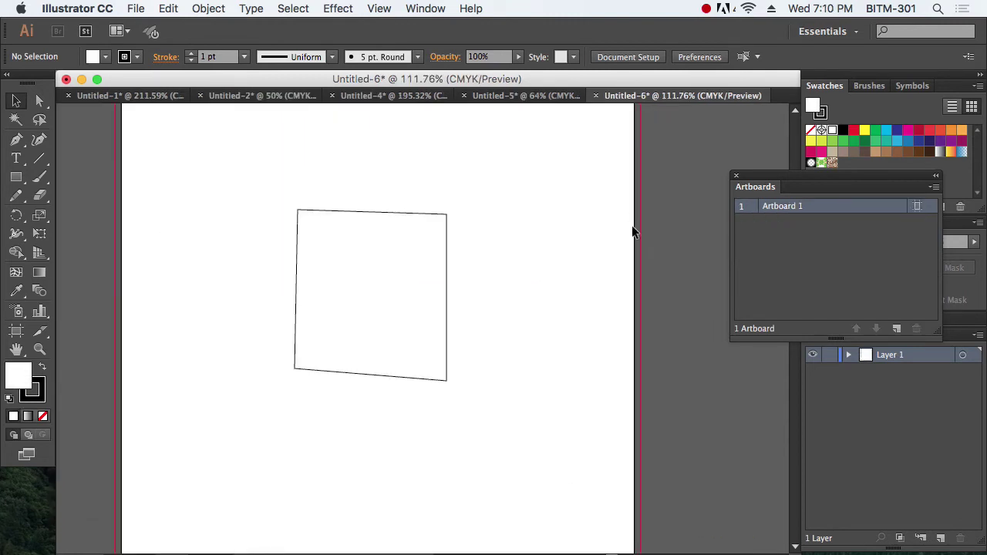
left_click_drag(269, 187, 527, 416)
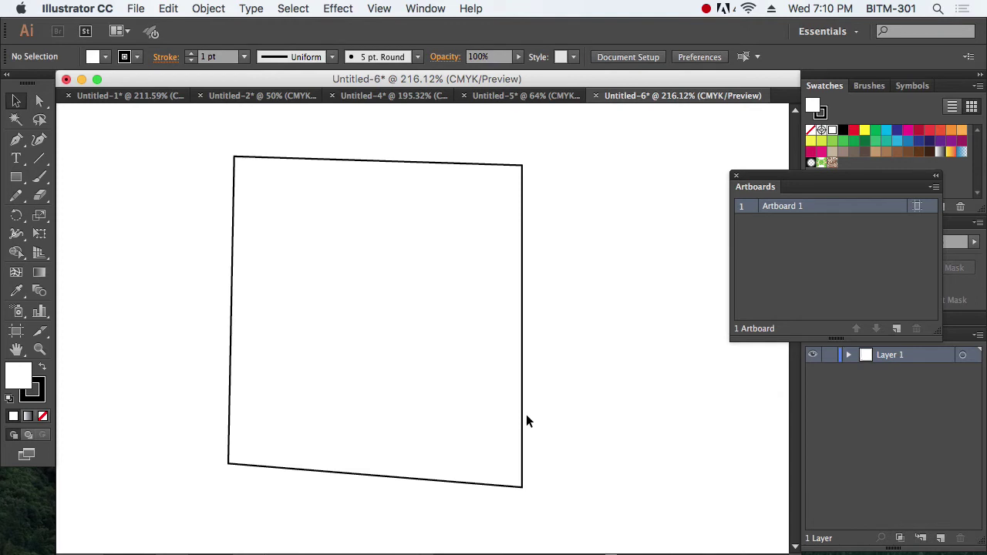
key("a")
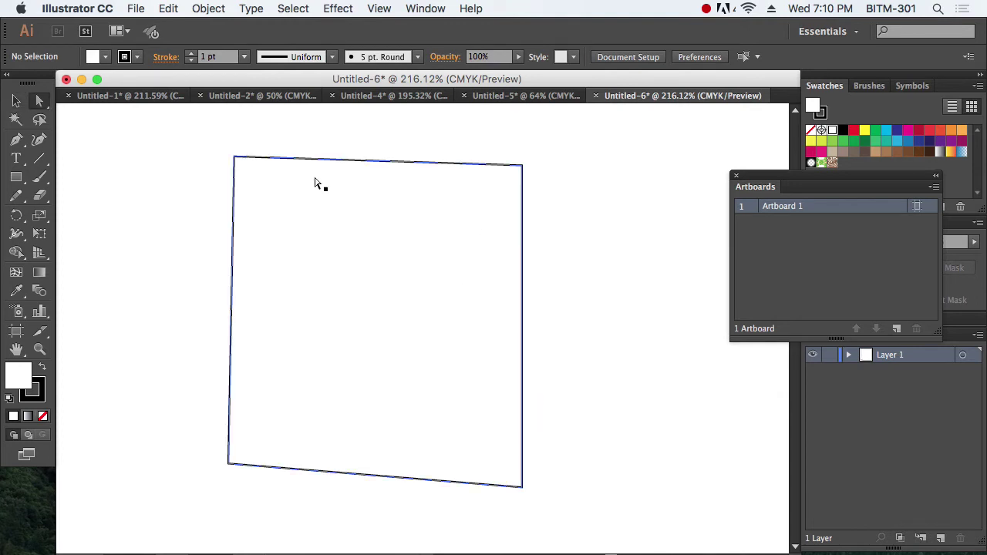
mouse_move(235, 158)
left_mouse_down()
mouse_move(235, 178)
mouse_move(235, 164)
left_mouse_up()
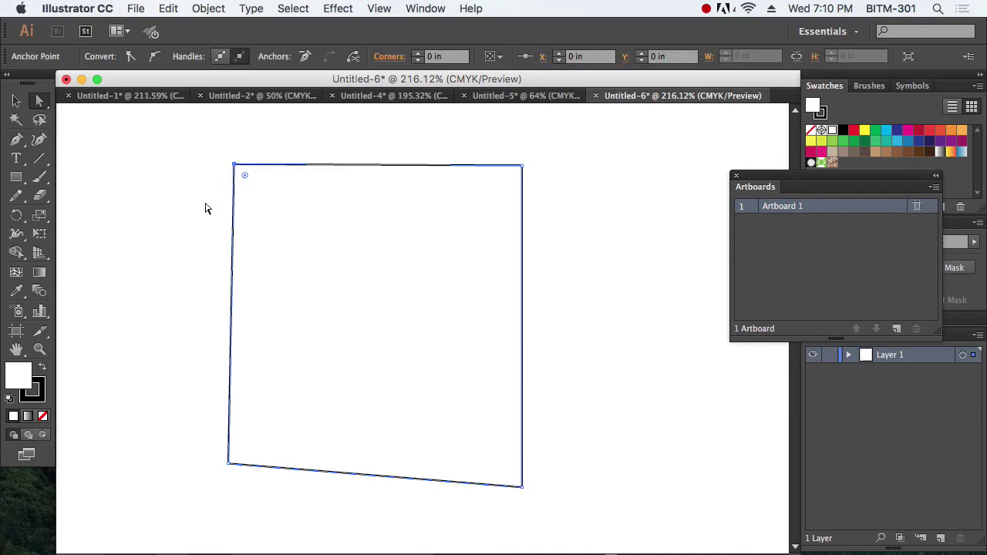
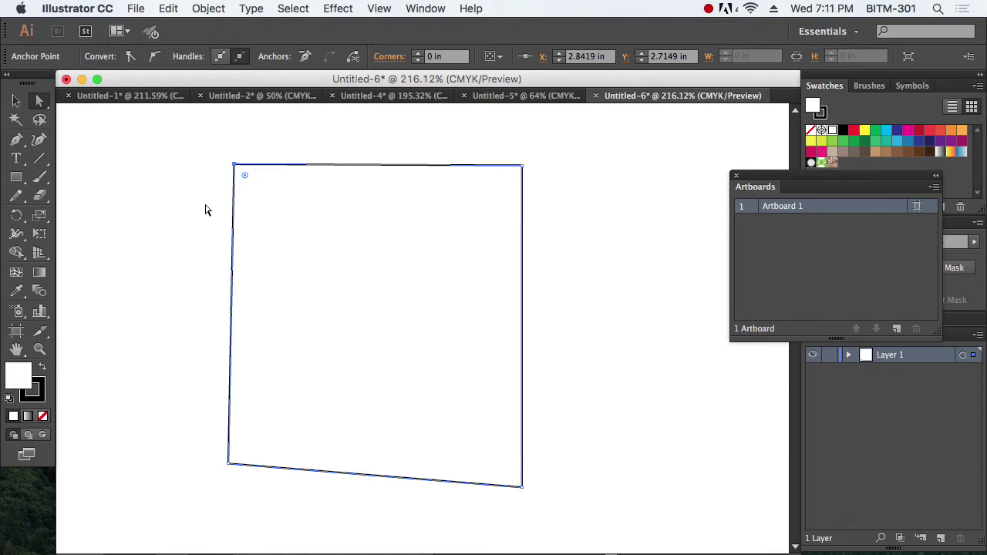
left_click(206, 210)
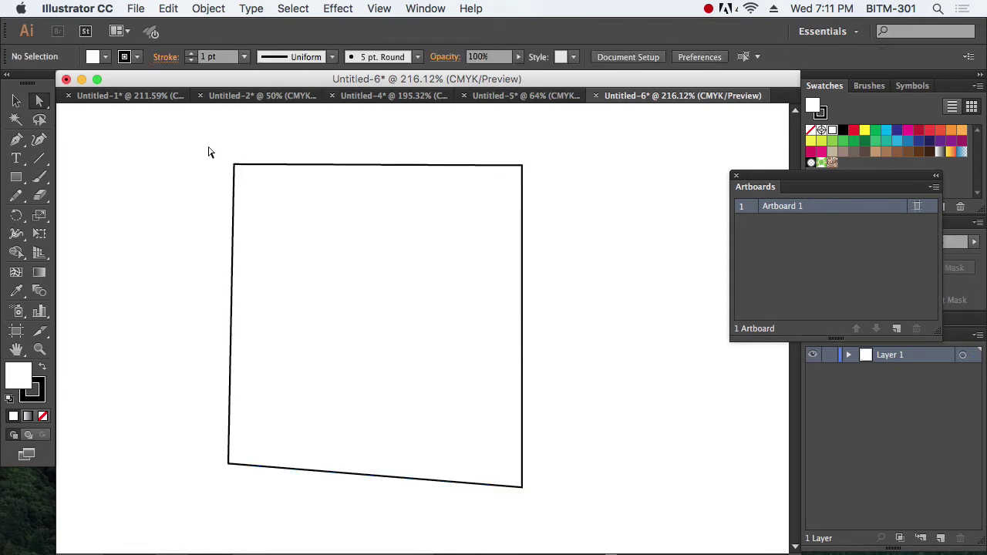
- Select the quadrilateral's two upper anchor points and bring up the Path commands
left_click_drag(203, 151, 547, 201)
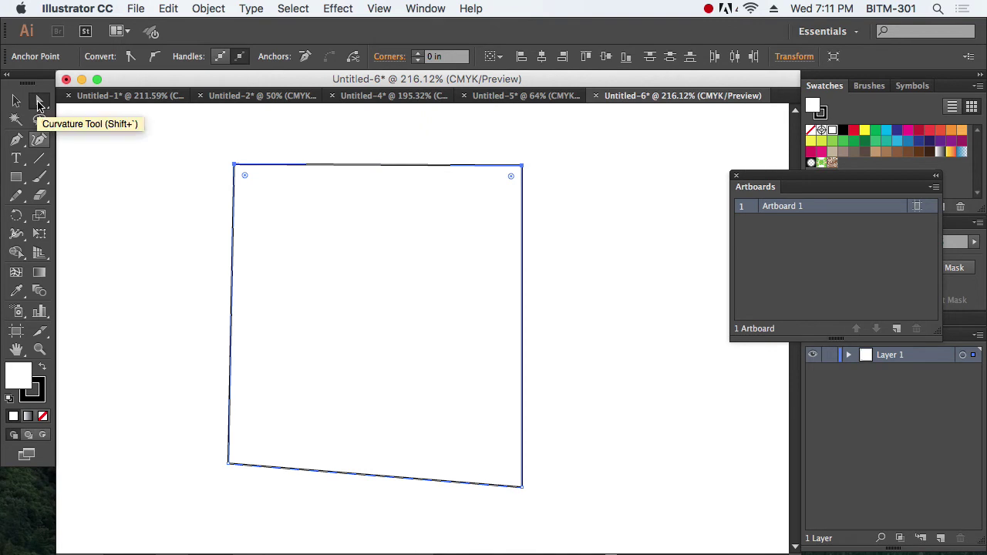
left_click(208, 8)
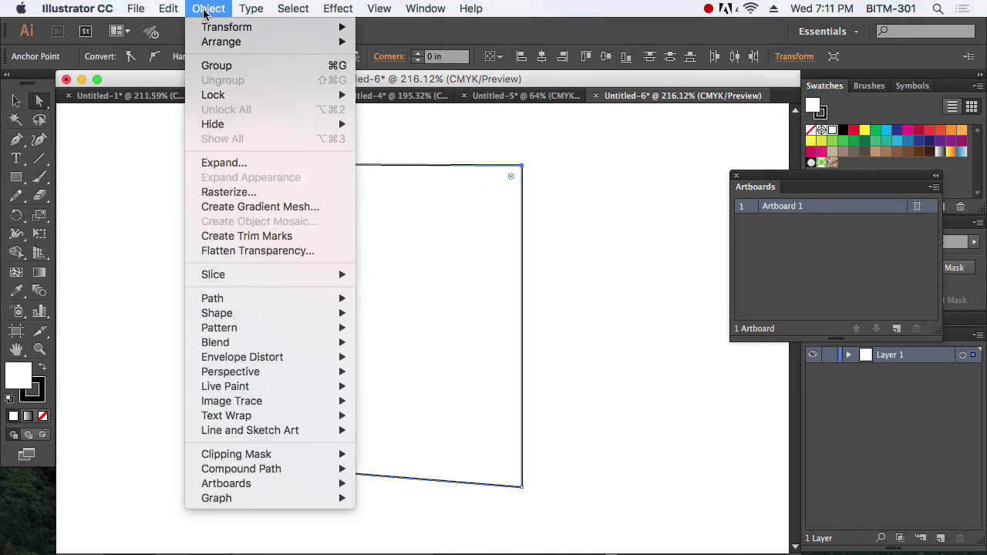
mouse_move(250, 300)
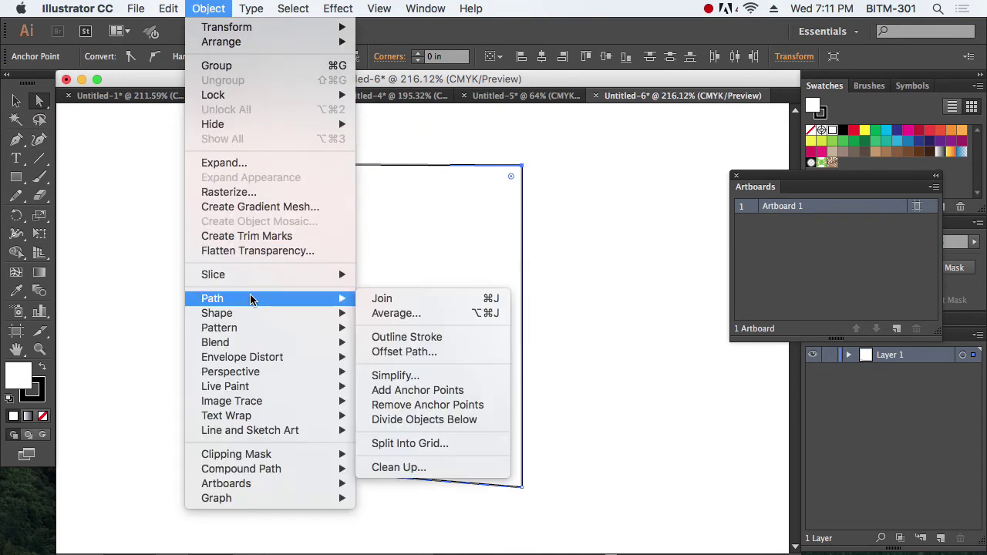
- Average the quadrilateral's two top anchor points along the Horizontal axis and deselect the path
left_click(424, 316)
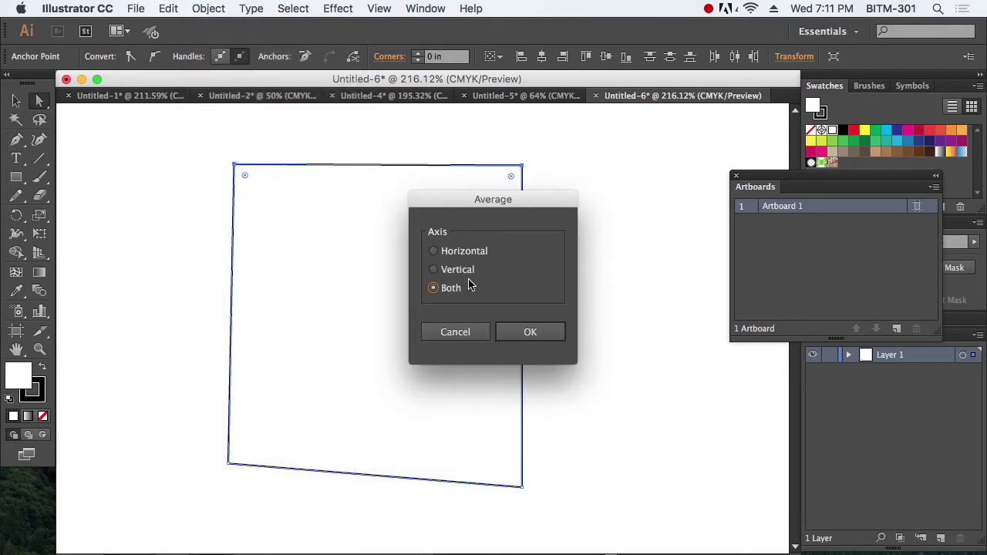
left_click_drag(480, 205, 633, 230)
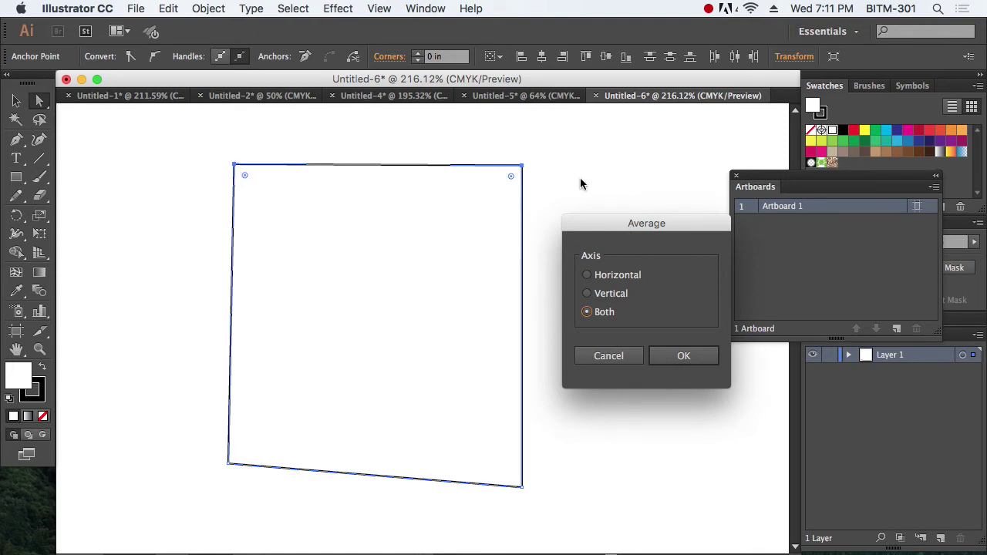
left_click(621, 296)
left_click(606, 312)
left_click(621, 278)
left_click(684, 355)
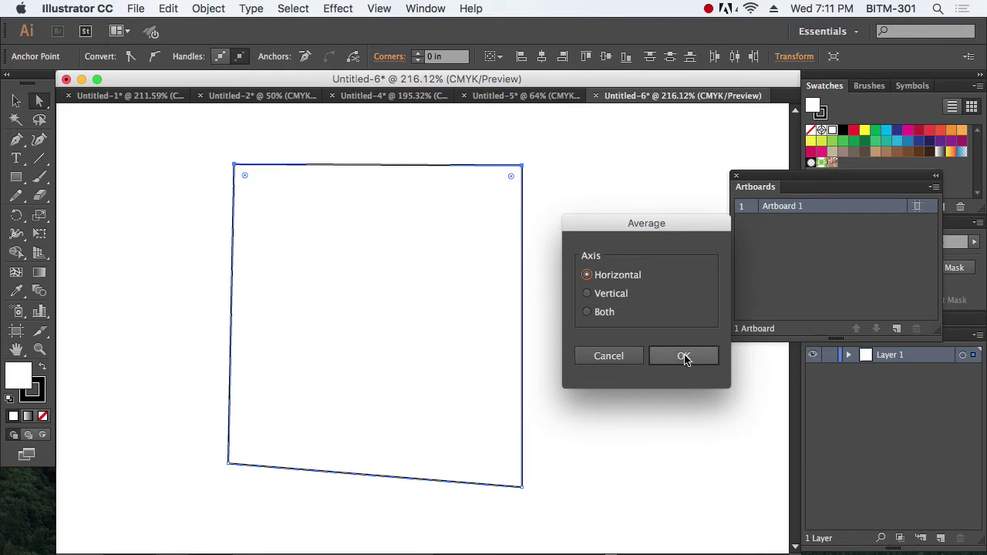
left_click(682, 403)
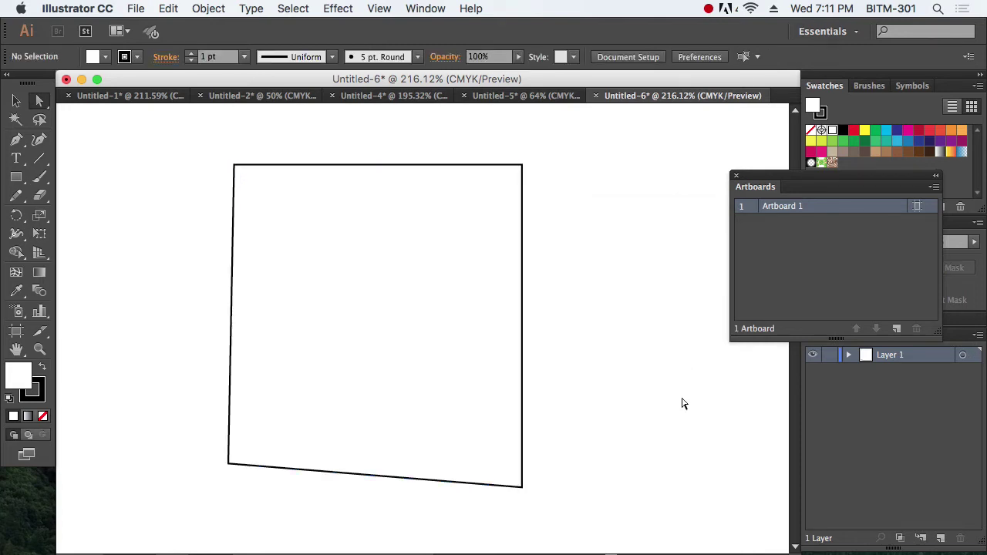
- Average the quadrilateral's two left-hand anchor points along the Vertical axis and deselect the path
left_click_drag(207, 154, 257, 486)
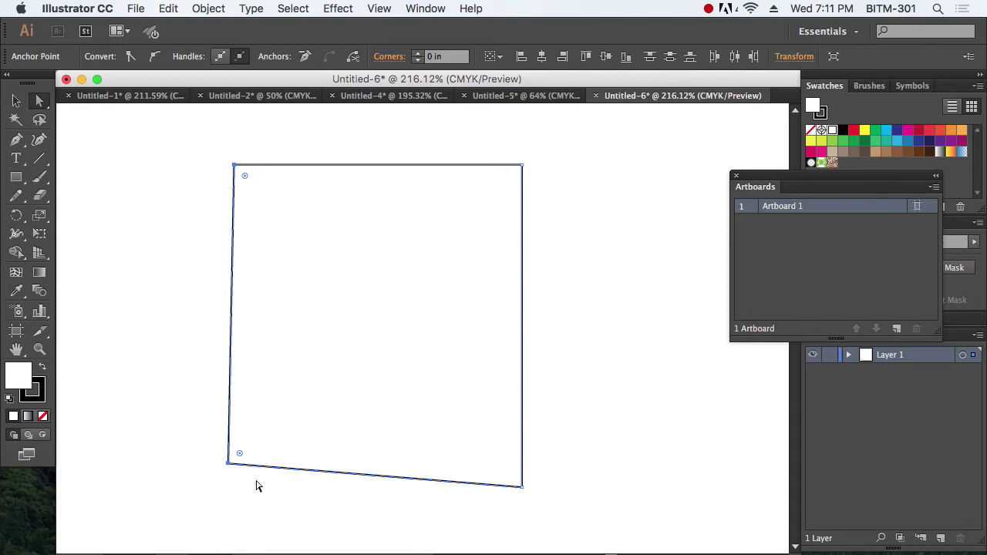
left_click(209, 9)
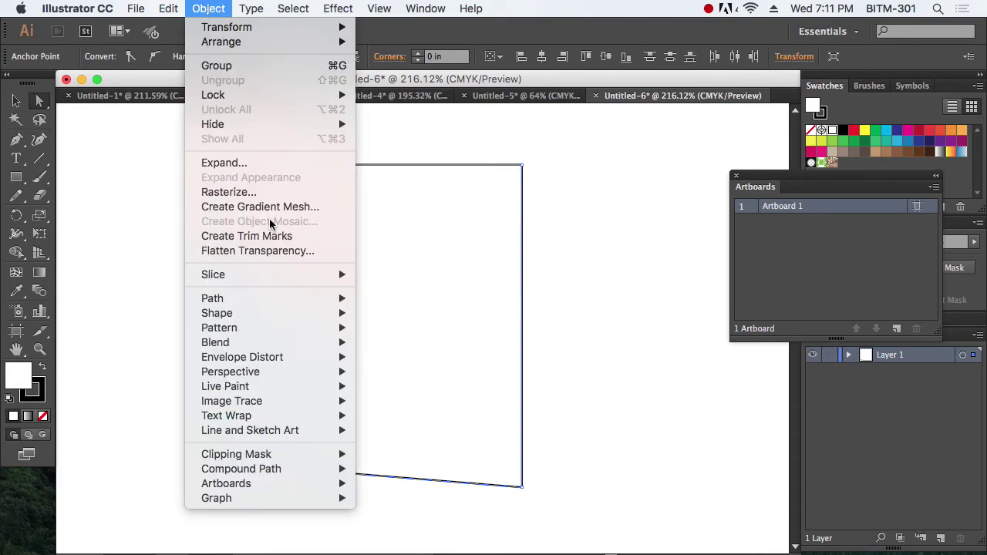
mouse_move(273, 298)
left_click(418, 313)
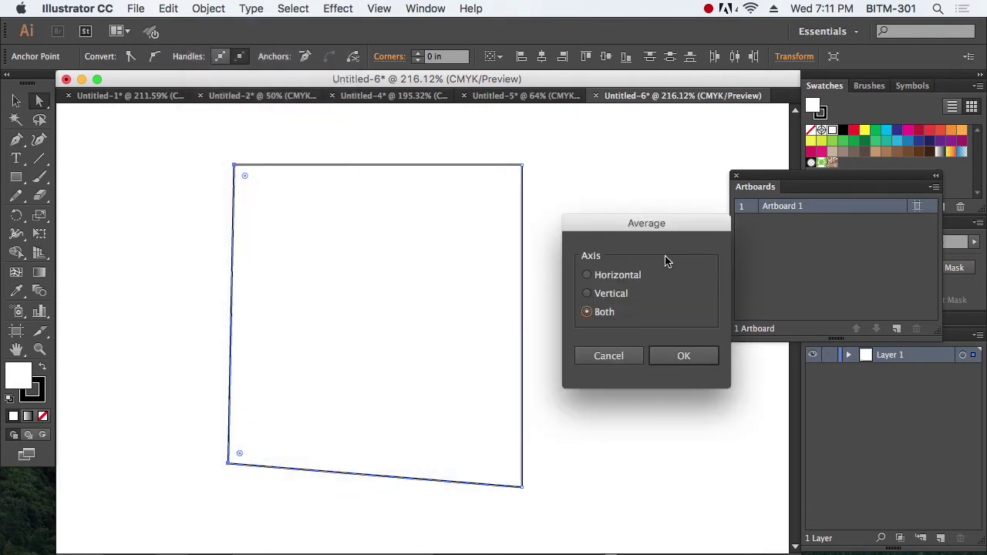
left_click(615, 295)
left_click(701, 357)
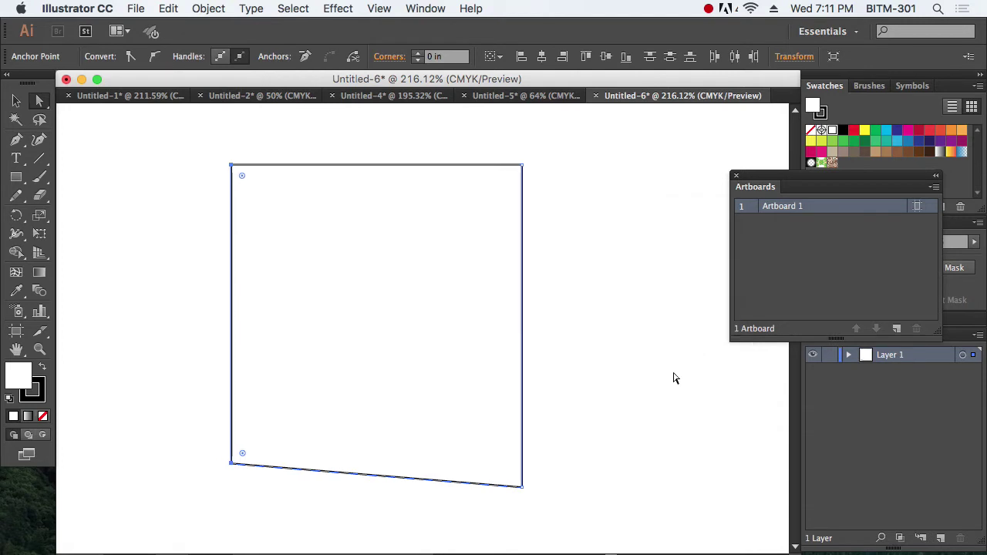
left_click(670, 381)
- Delete the quadrilateral's right-hand segment and the rest of its path
left_click_drag(185, 425, 624, 540)
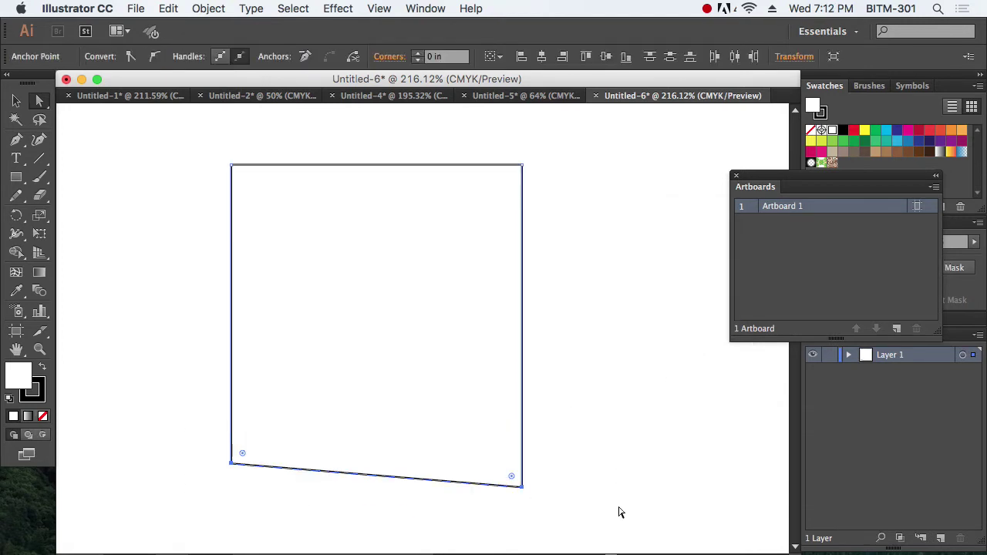
left_click(611, 290)
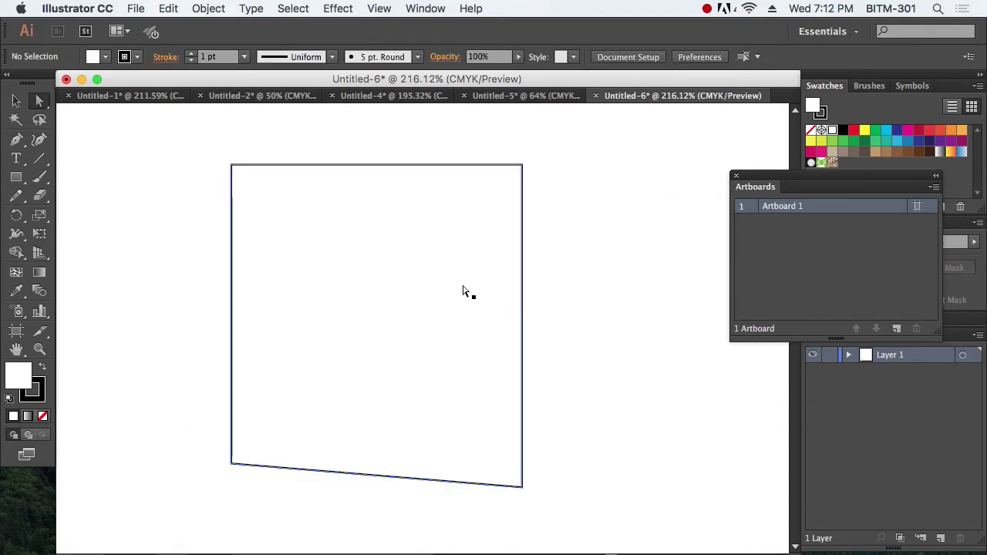
left_click_drag(531, 273, 427, 326)
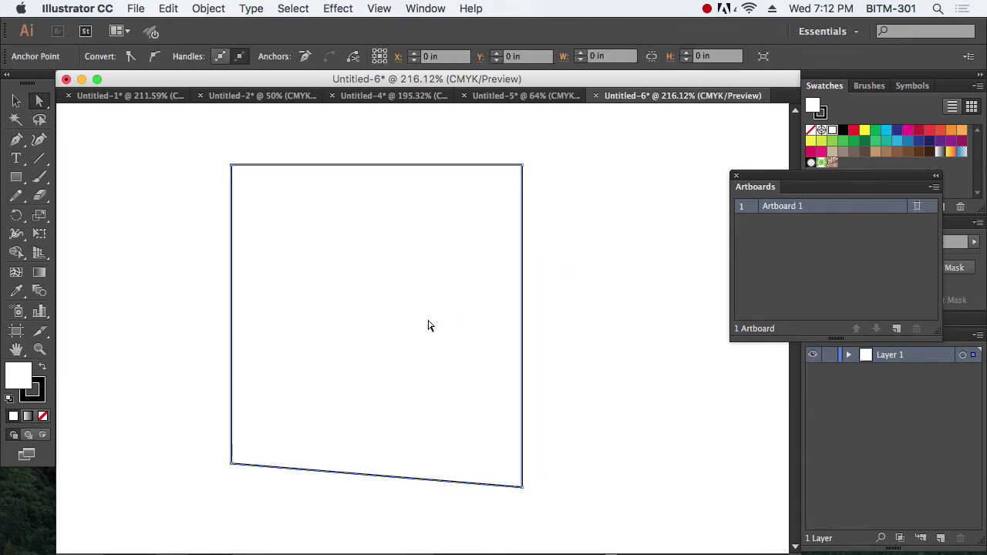
key("Delete")
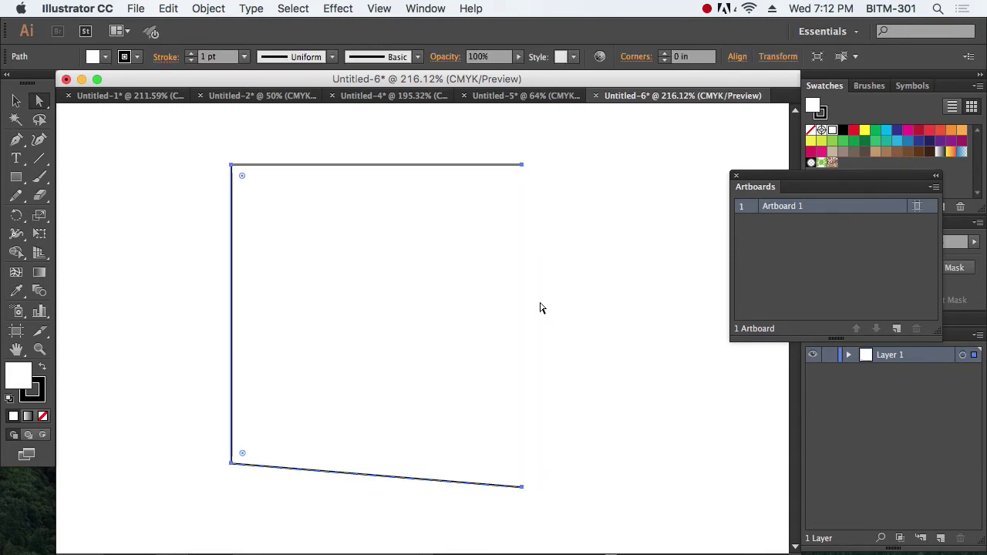
key("Delete")
- Draw the left half of an arrow outline with the Pen tool: straight stepped stem and a curved side ending open at the tip
left_click(16, 139)
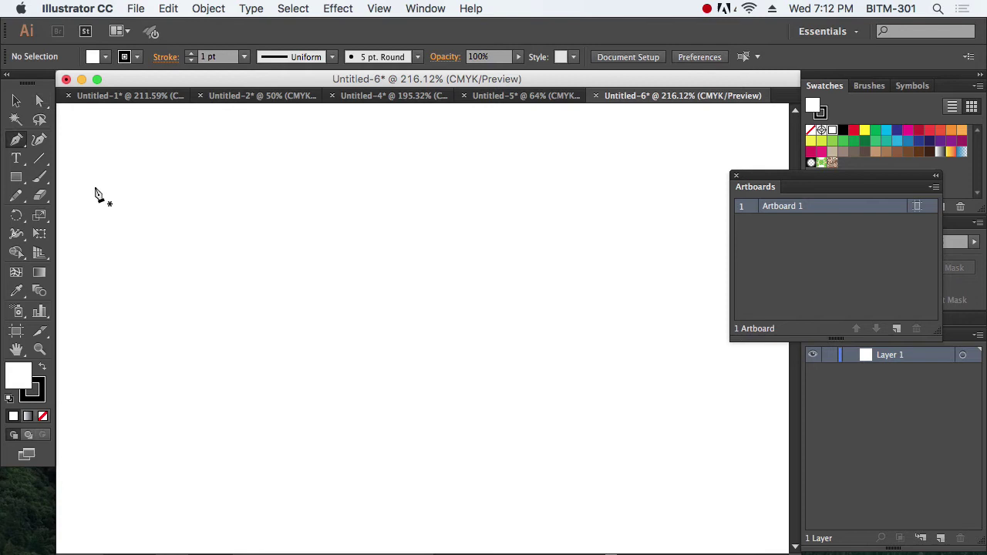
left_click(427, 364, "alt+super")
left_click(427, 364, "alt+super")
left_click_drag(449, 330, 425, 330)
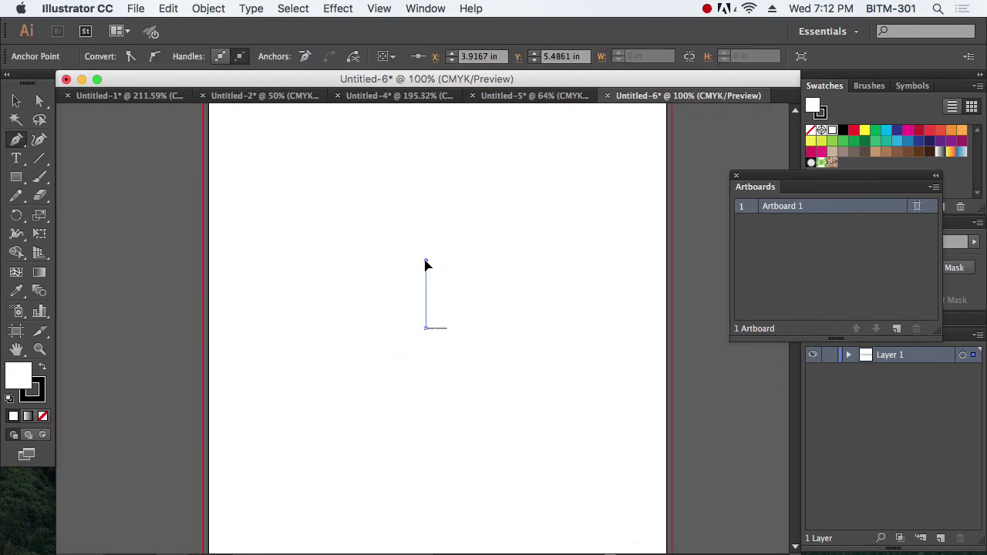
left_click_drag(424, 262, 370, 262)
left_click(391, 259)
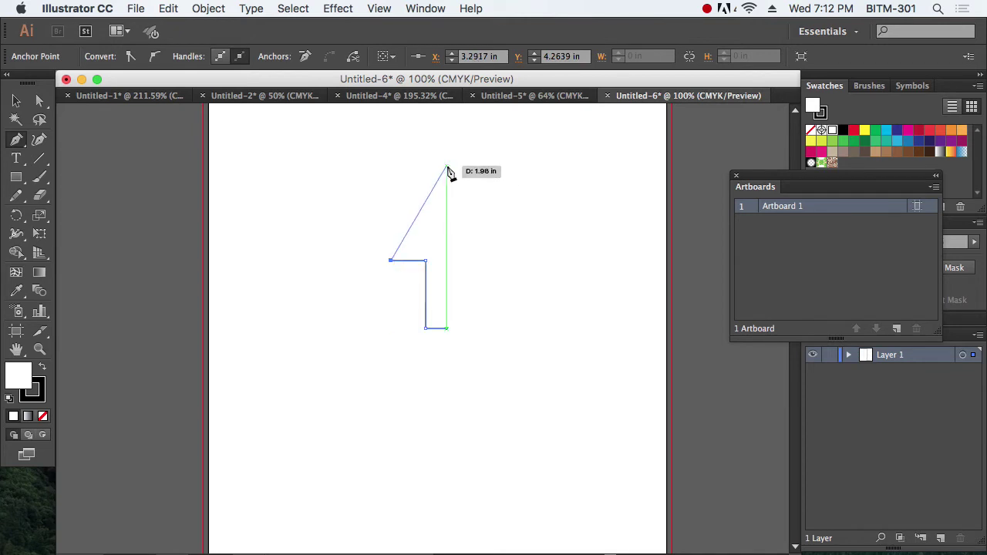
left_click_drag(428, 164, 461, 139)
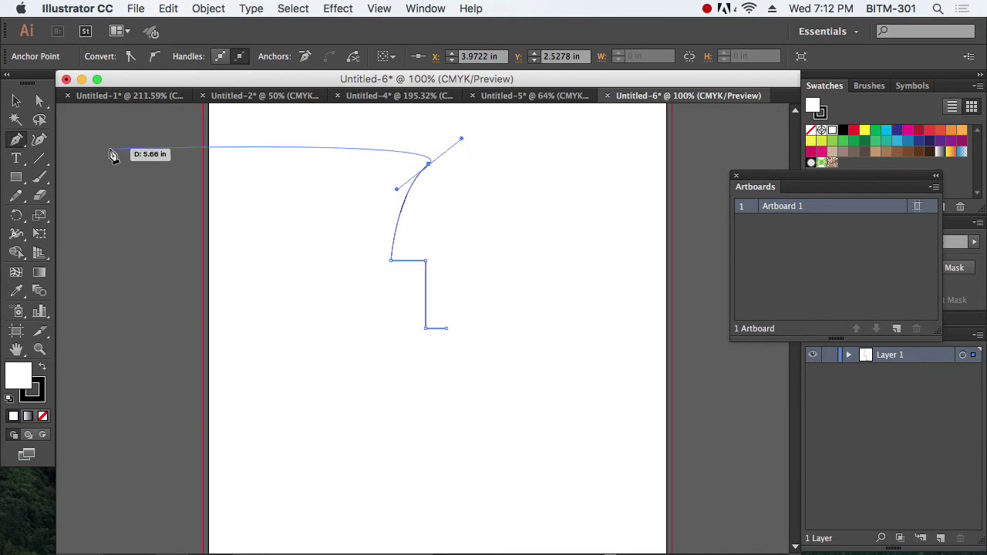
left_click(21, 98)
left_click(540, 247)
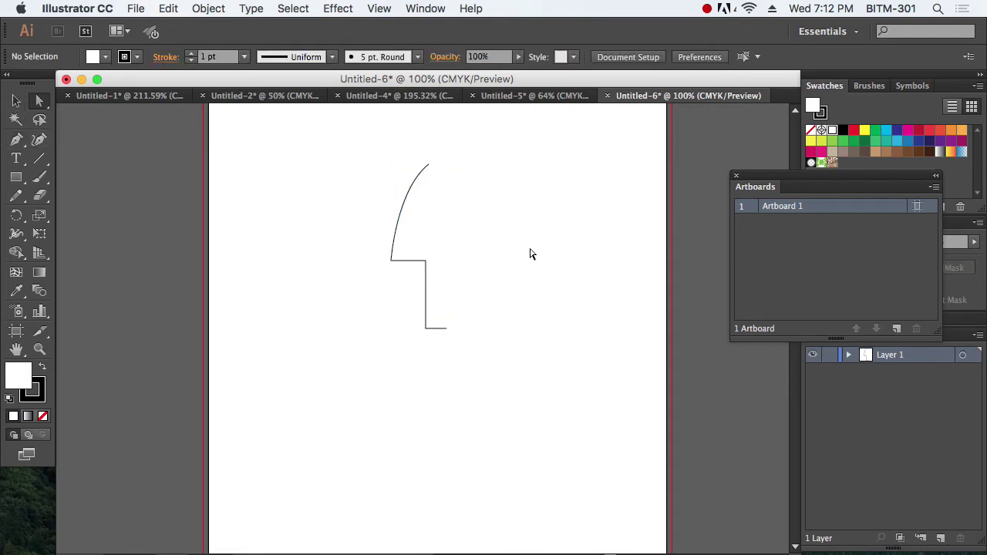
- Reflect a copy of the half-arrow path about the open endpoint of its base to form the mirrored right half
left_click(428, 164)
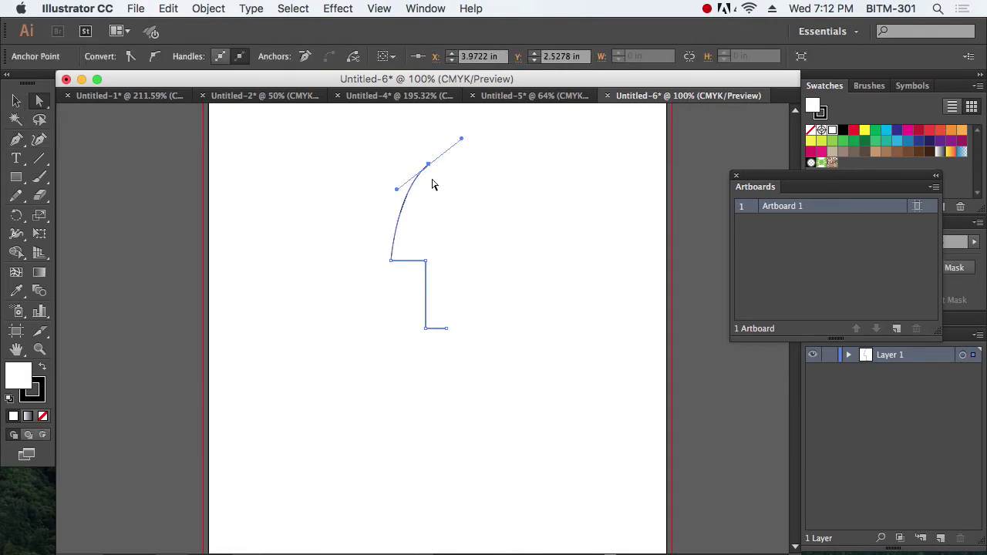
left_click(19, 101)
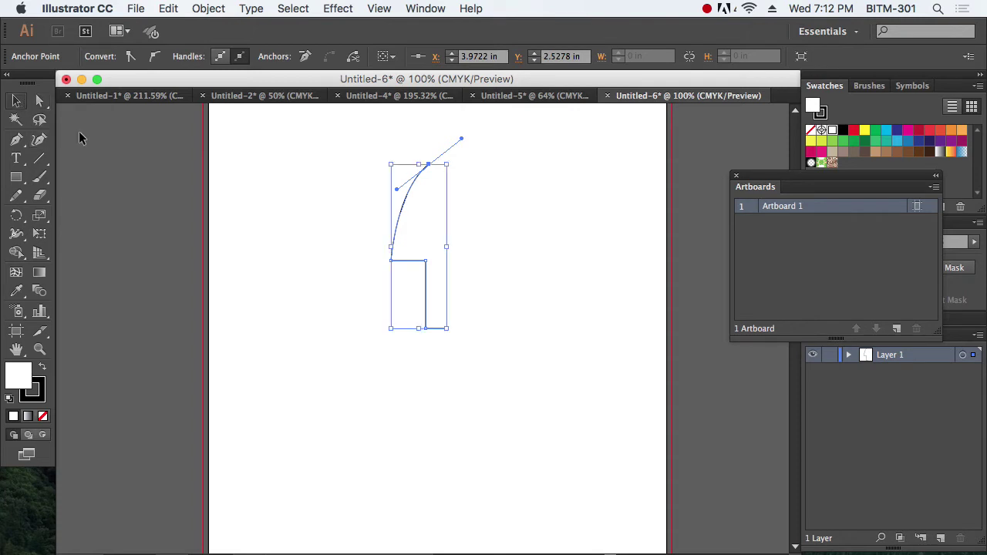
left_click(329, 221)
left_click_drag(328, 223, 509, 304)
left_click_drag(19, 216, 50, 214)
left_click(446, 329)
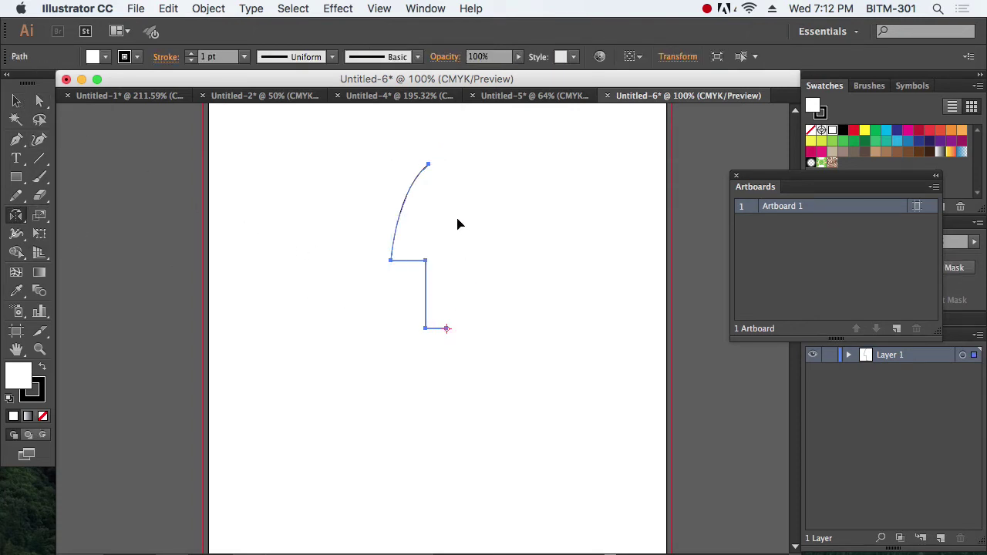
left_click_drag(429, 165, 286, 185)
left_click(15, 101)
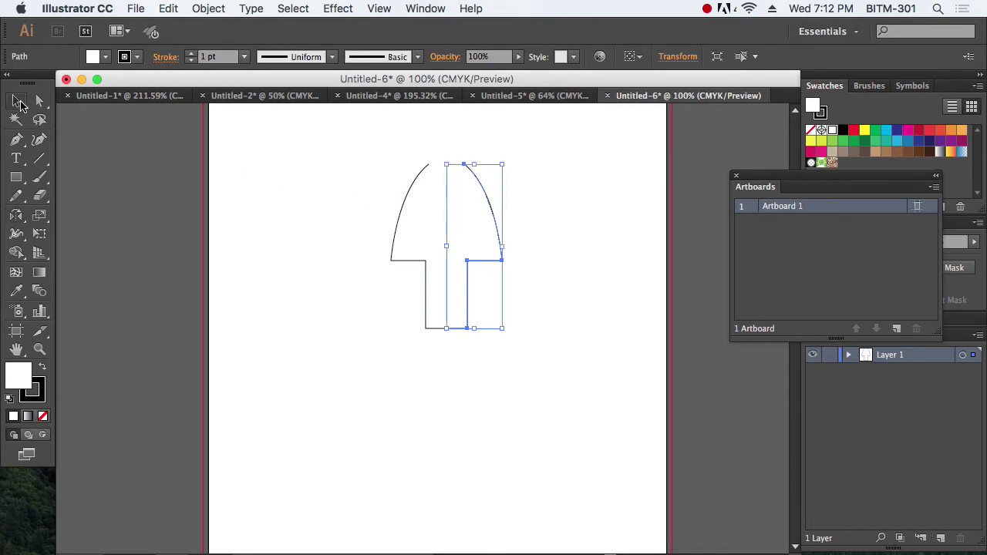
left_click(573, 407)
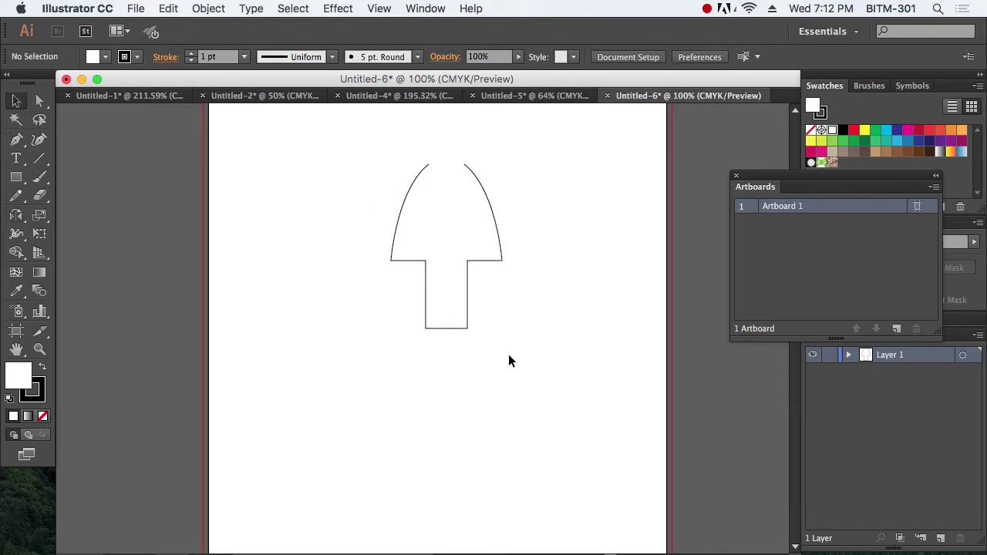
- Average the two open top endpoints of the arrow halves along Both axes so they meet at the tip
key("super+space")
left_click_drag(364, 140, 571, 337)
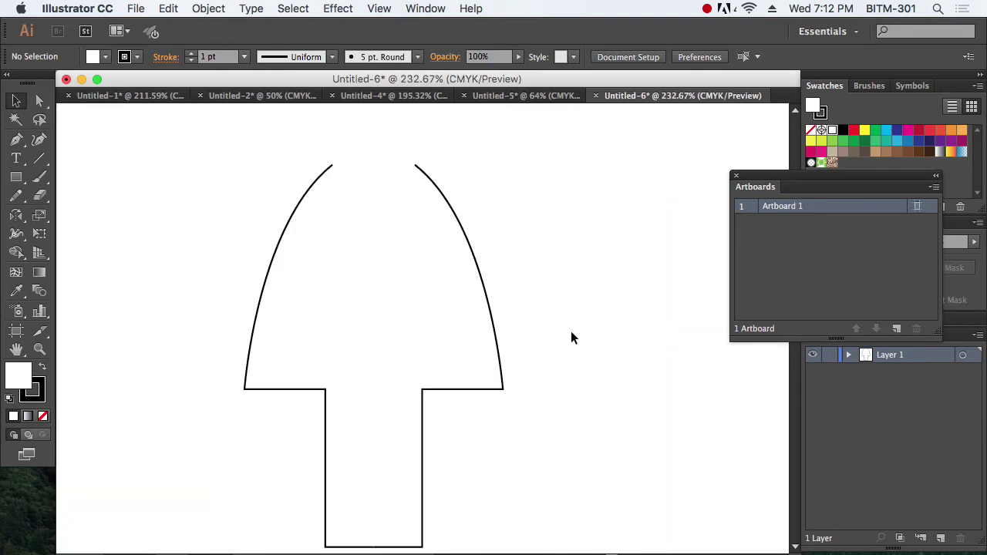
left_click(42, 103)
left_click_drag(304, 126, 333, 166)
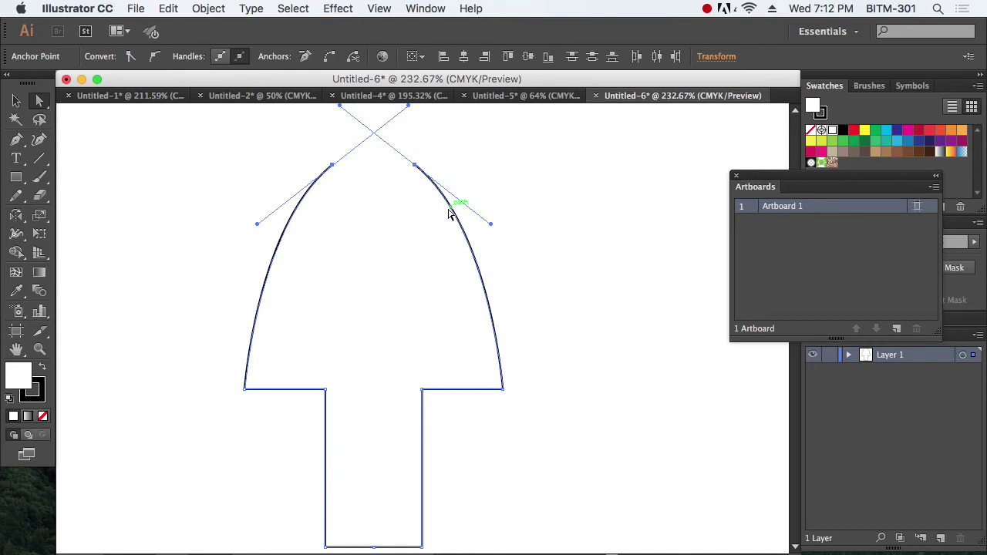
left_click(207, 8)
mouse_move(276, 303)
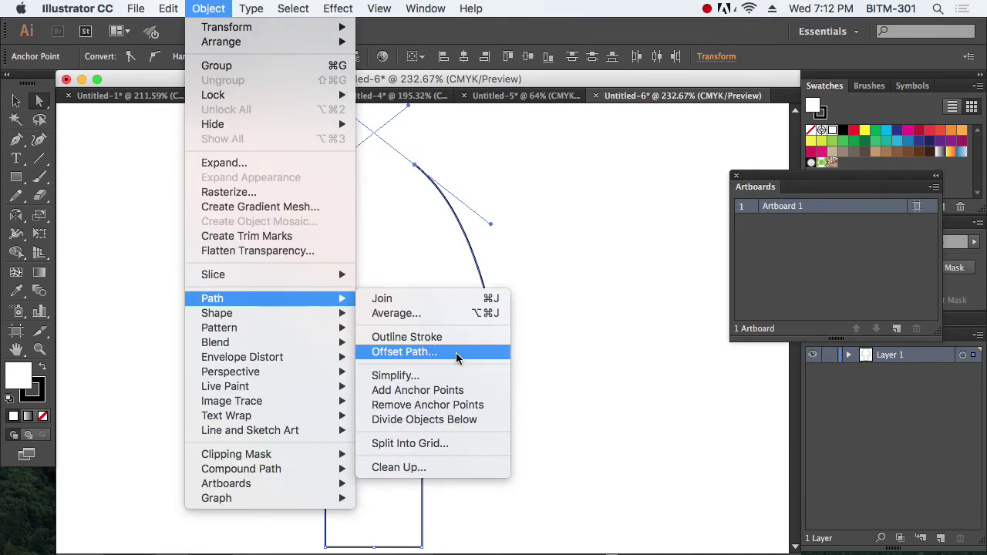
left_click(428, 313)
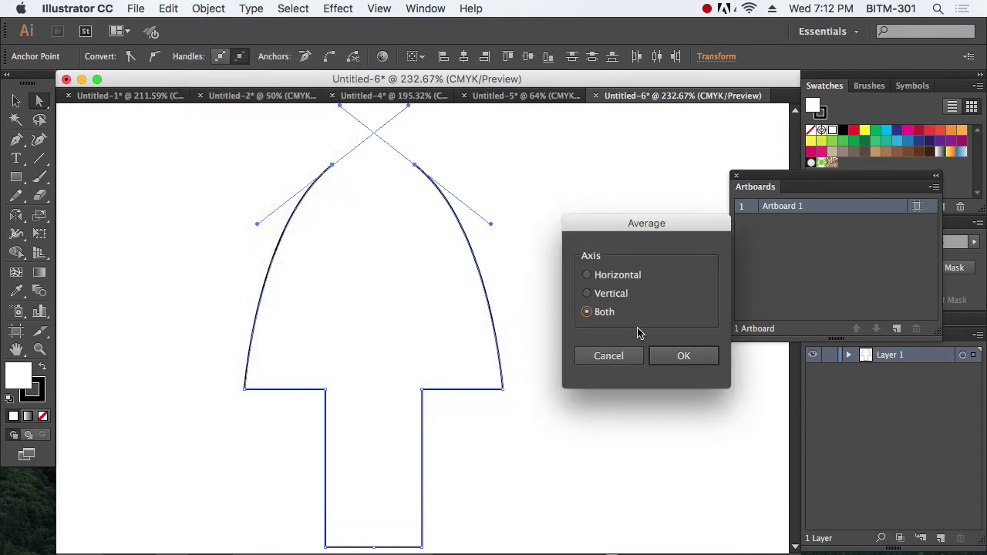
left_click(689, 359)
left_click(630, 388)
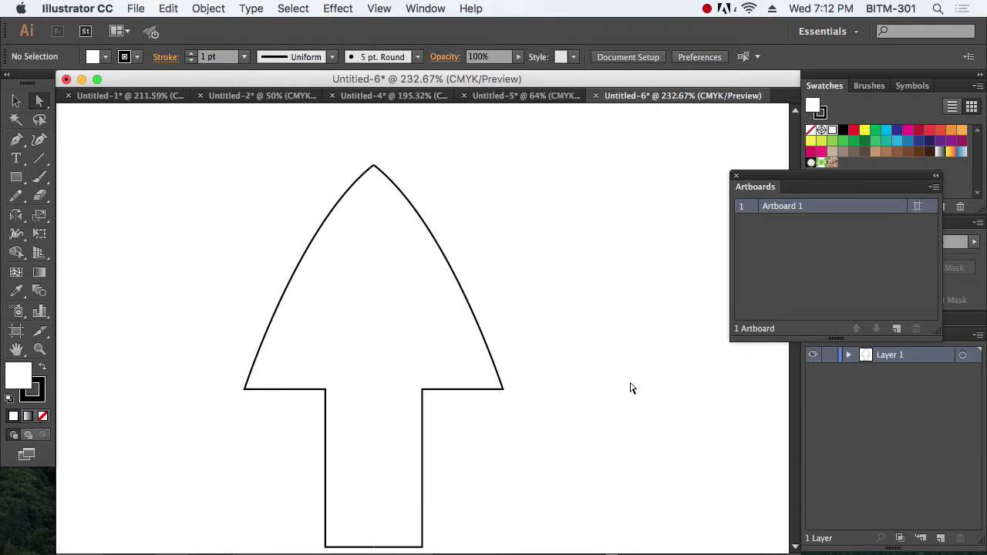
- Join the two coinciding anchor points at the arrow's tip and select the whole path
left_click_drag(353, 151, 415, 186)
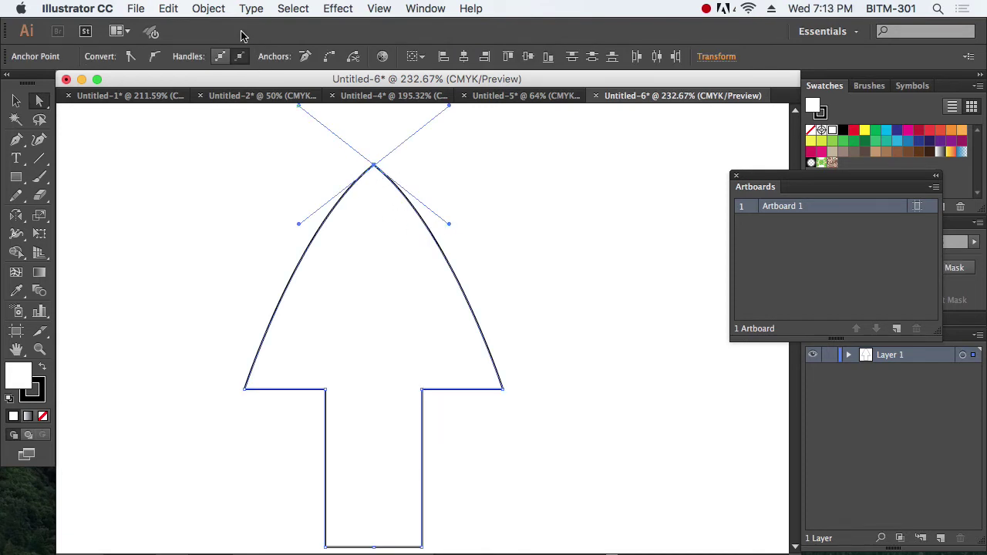
key("ctrl+j")
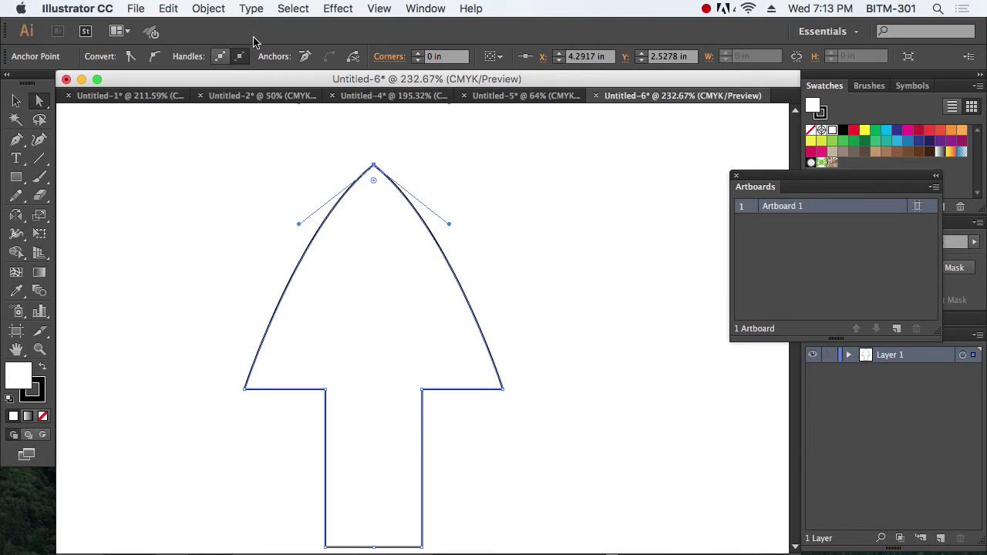
key("ctrl+a")
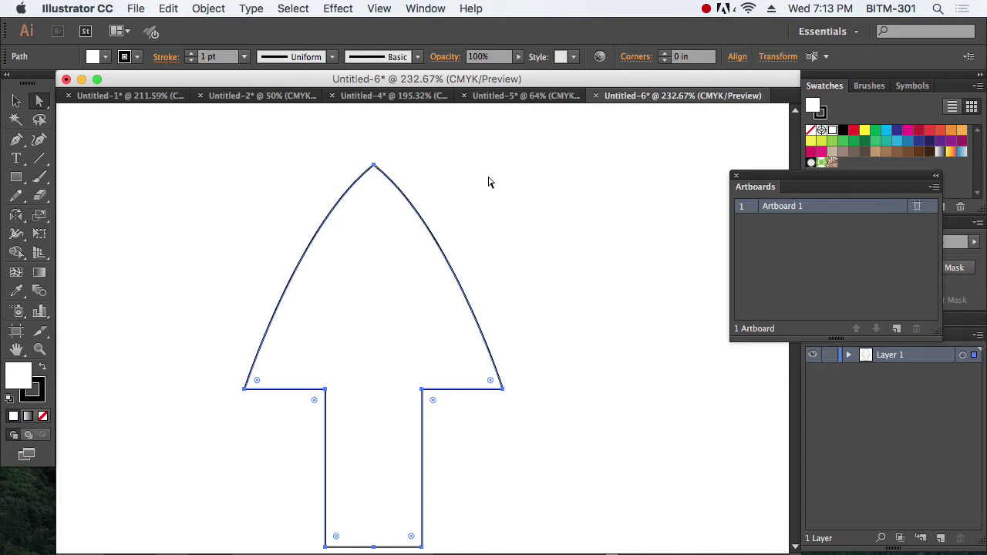
- Undo the joining and averaging at the arrow's tip and select the right curve's open top endpoint
key("Delete")
left_click(462, 185)
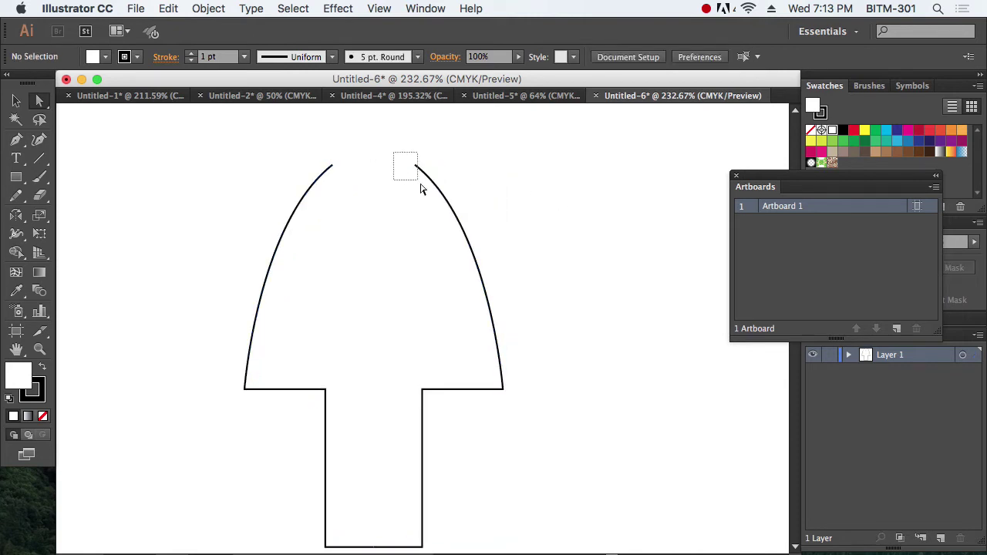
left_click_drag(414, 163, 387, 172)
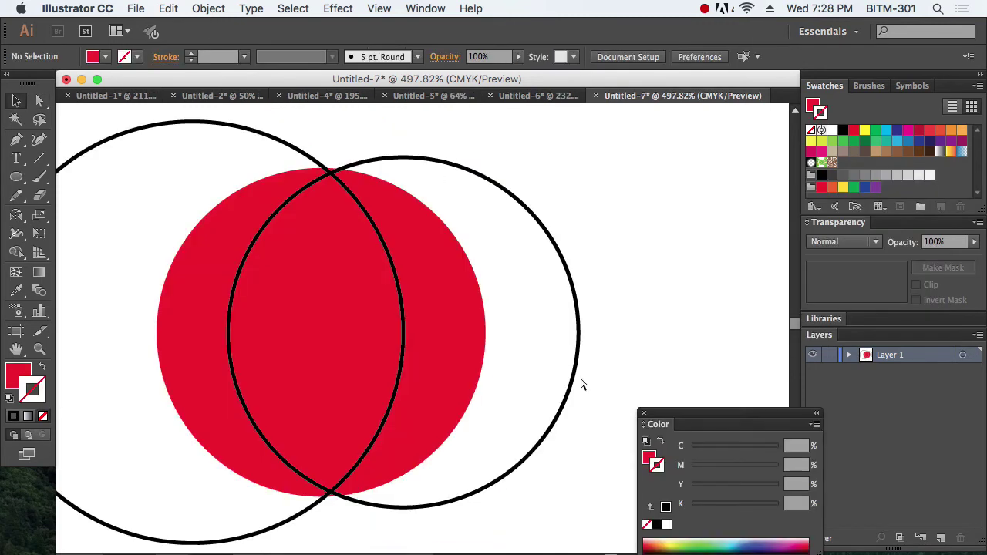
left_click(407, 327, "alt+super")
left_click(411, 328, "alt+super")
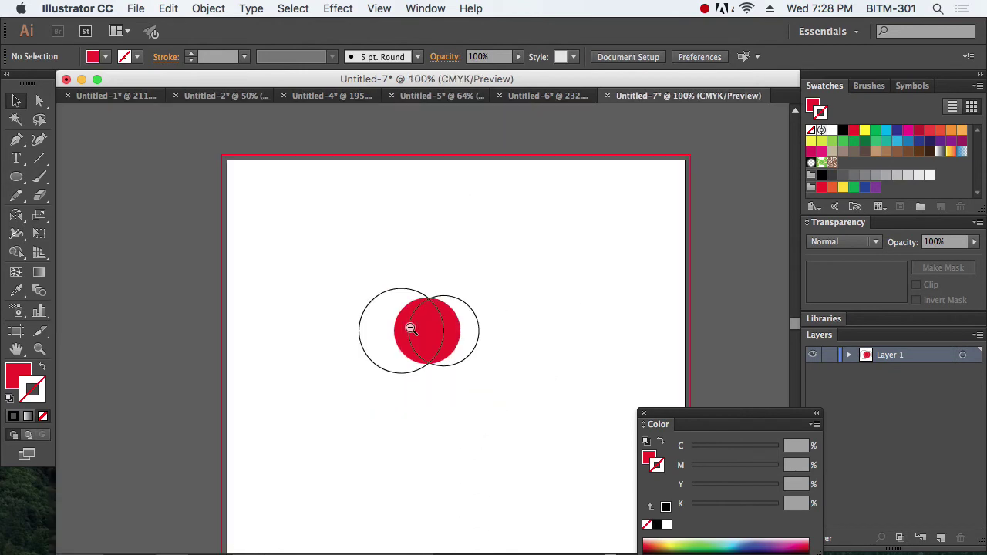
left_click_drag(383, 299, 570, 453)
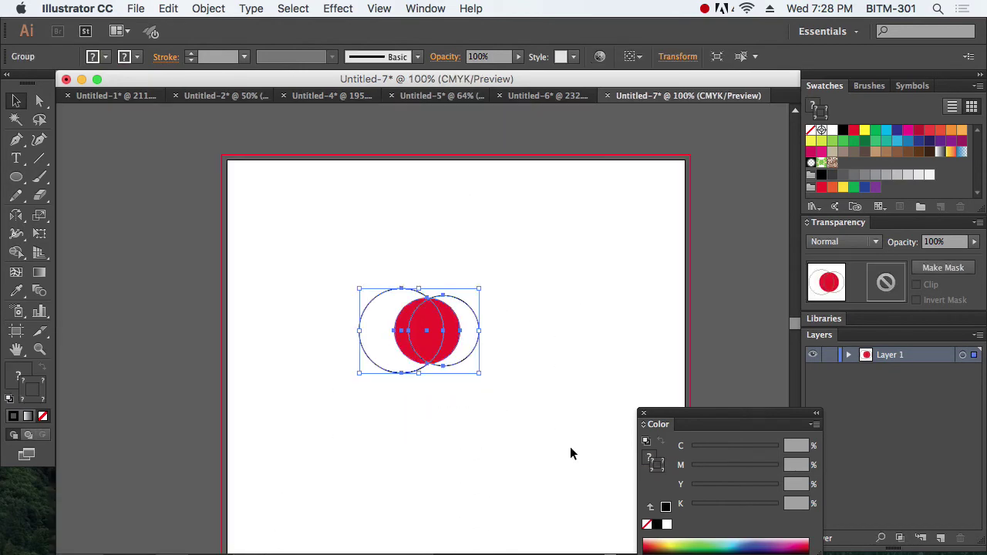
left_click(570, 453)
left_click(402, 343)
left_click(544, 384)
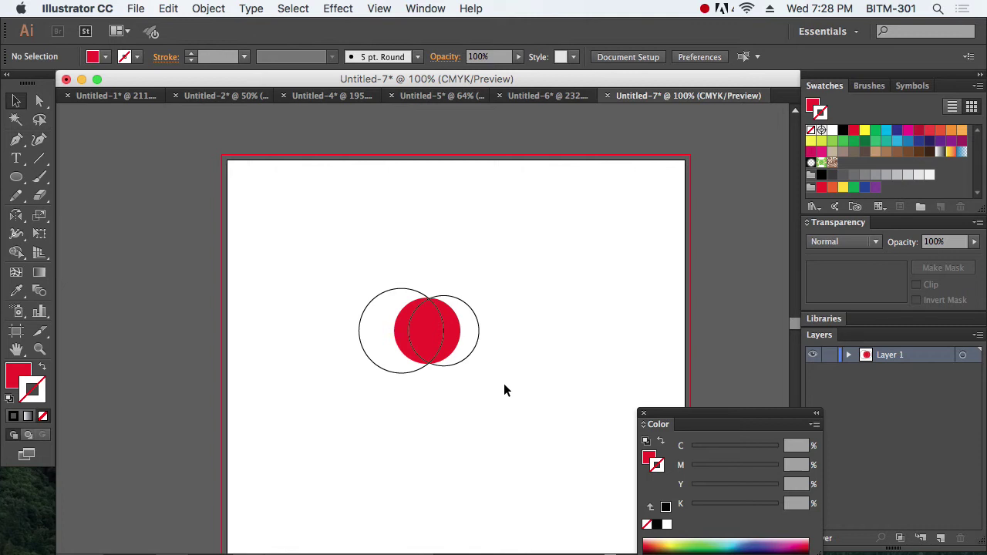
- Duplicate the three-circle group so two copies sit side by side near the artboard's upper edge
left_click_drag(538, 415, 360, 286)
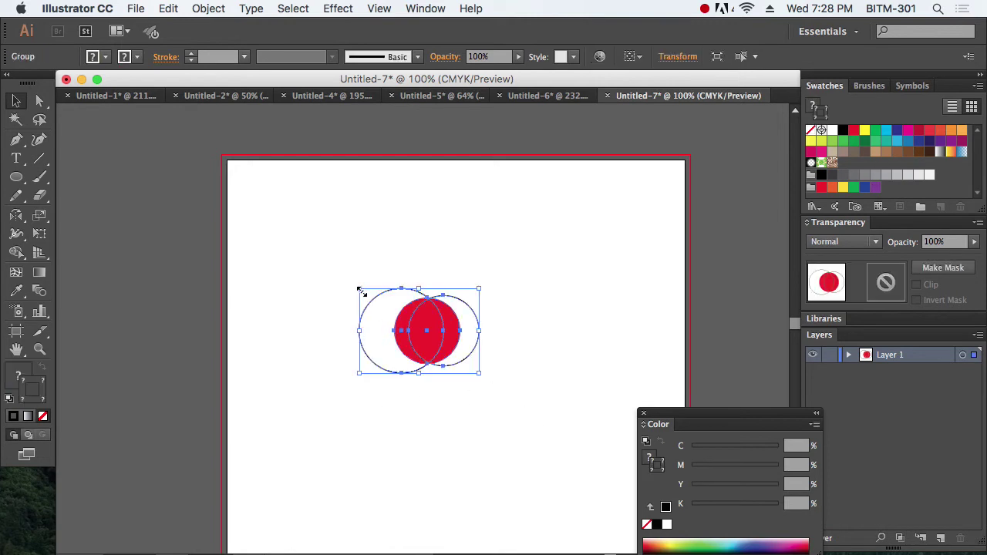
left_click_drag(438, 339, 483, 270)
double_click(39, 216)
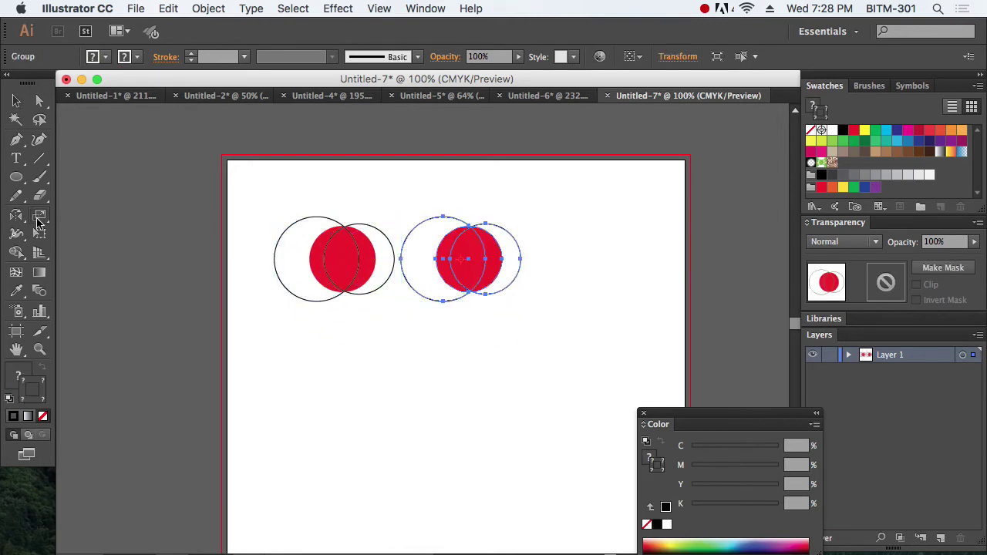
left_click(496, 408)
left_click(16, 101)
- Copy the pair of circle groups straight down and repeat the copy to form three rows
left_click_drag(212, 203, 543, 324)
left_click_drag(496, 270, 496, 370, "alt")
key("super+d")
left_click(597, 355)
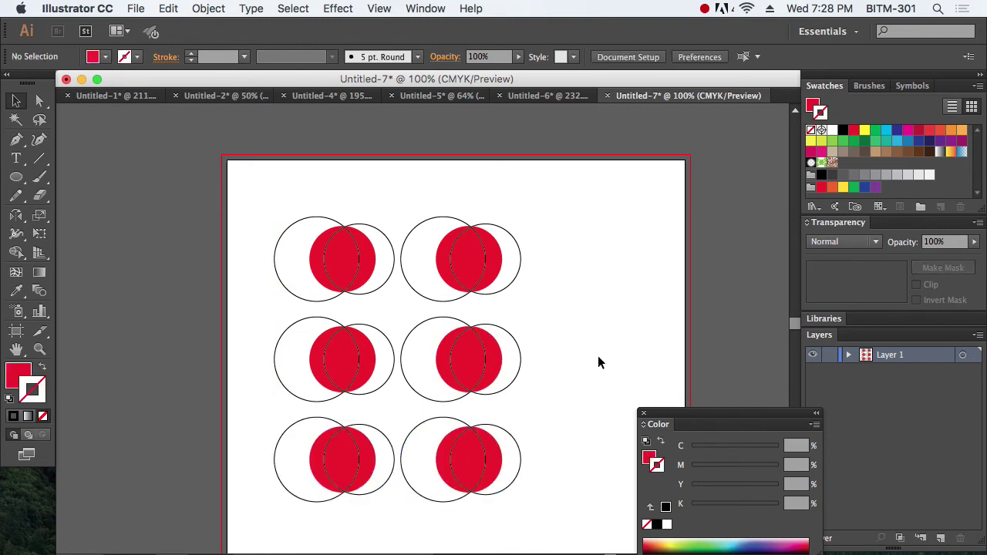
- Apply Outline Stroke to the three circle groups in the left column
scroll(590, 332, "down", 3)
left_click_drag(240, 124, 392, 468)
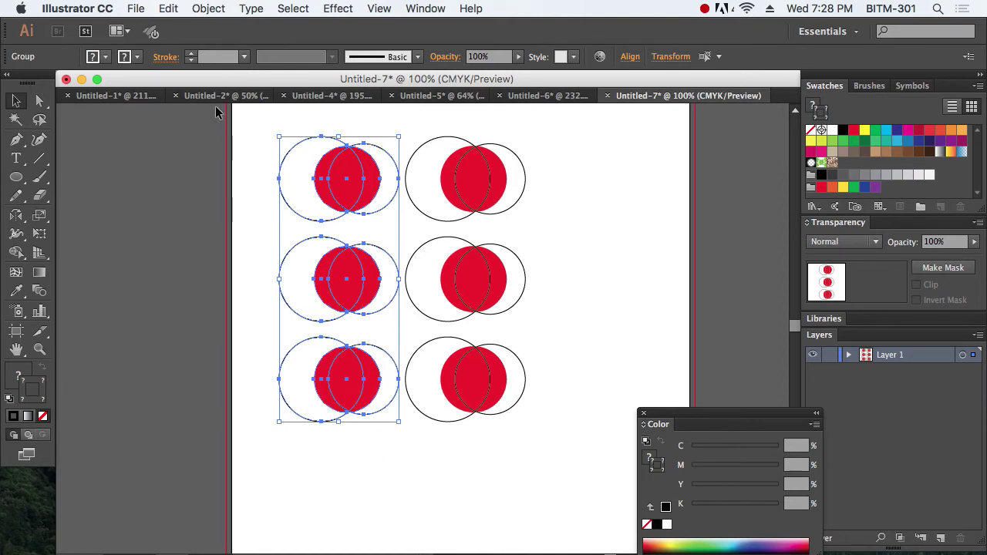
left_click(209, 8)
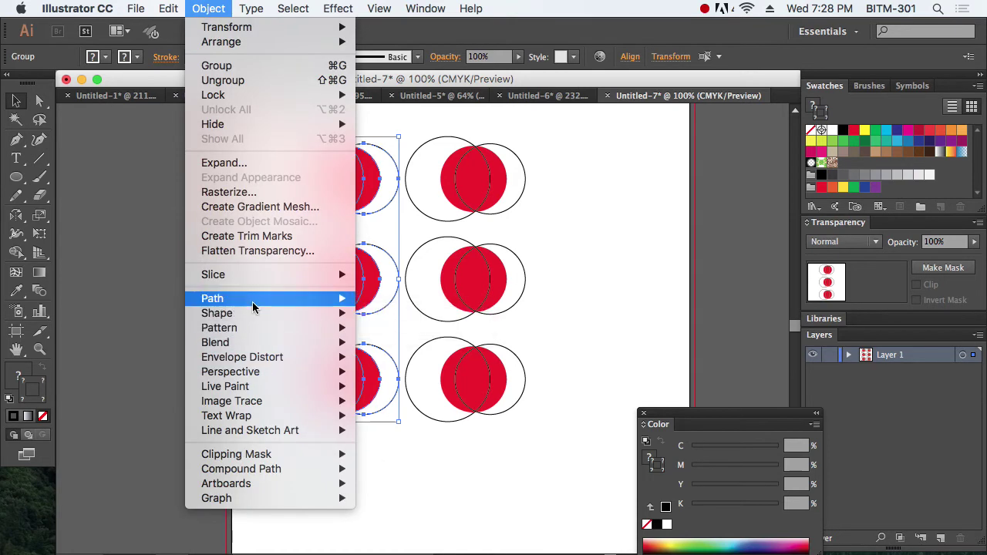
mouse_move(253, 307)
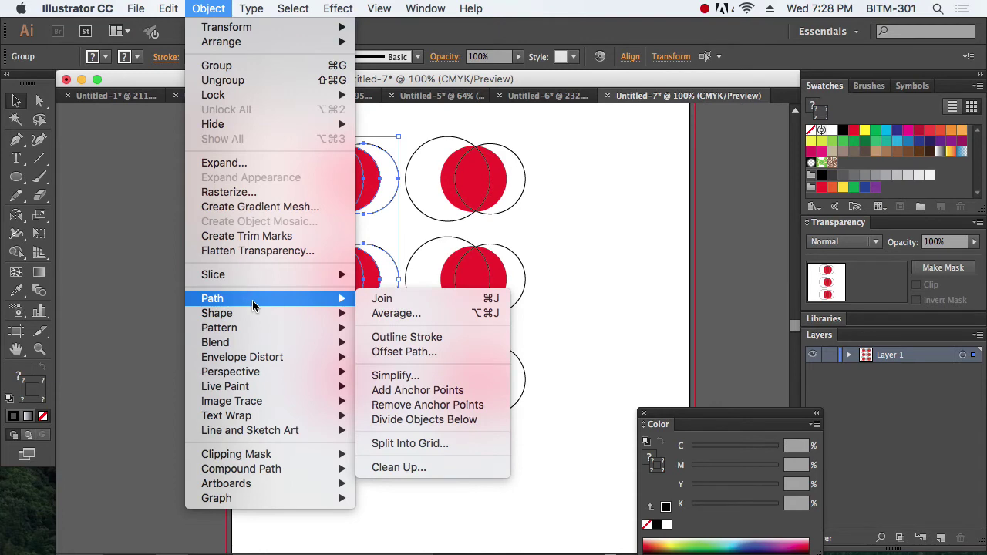
left_click(421, 337)
left_click(493, 413)
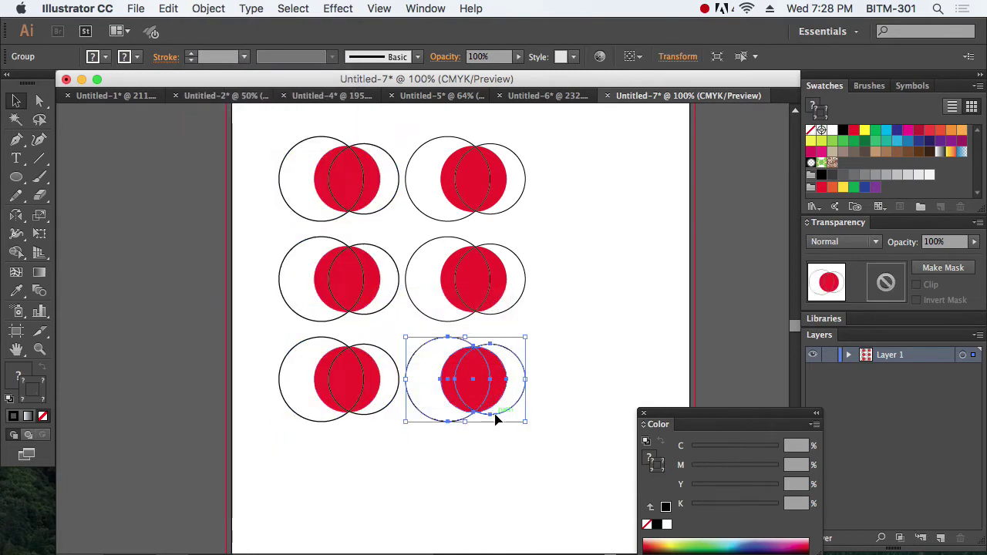
left_click(542, 491)
- Close the Color panel and enlarge both circle groups of the bottom row to several times their size, extending past the artboard
left_click_drag(232, 327, 582, 492)
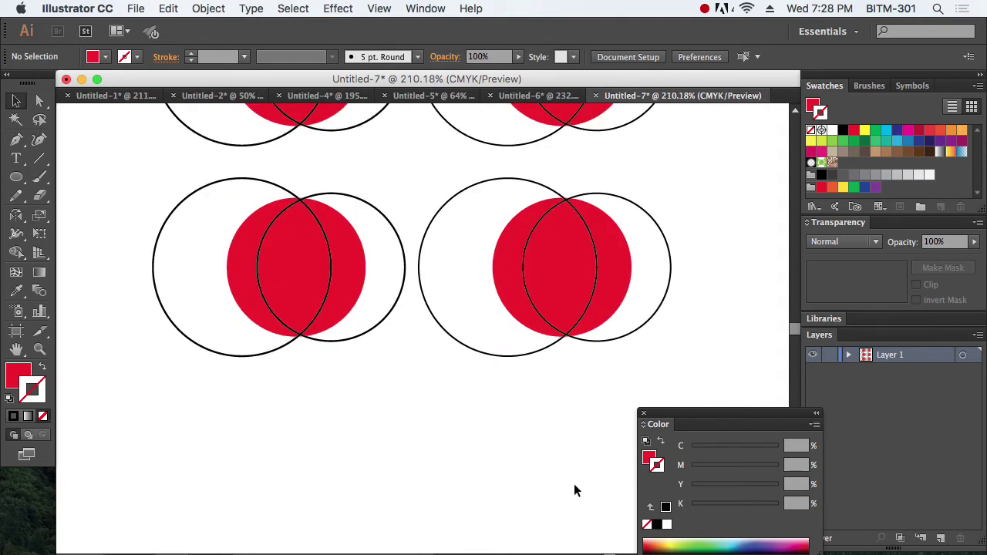
left_click(644, 413)
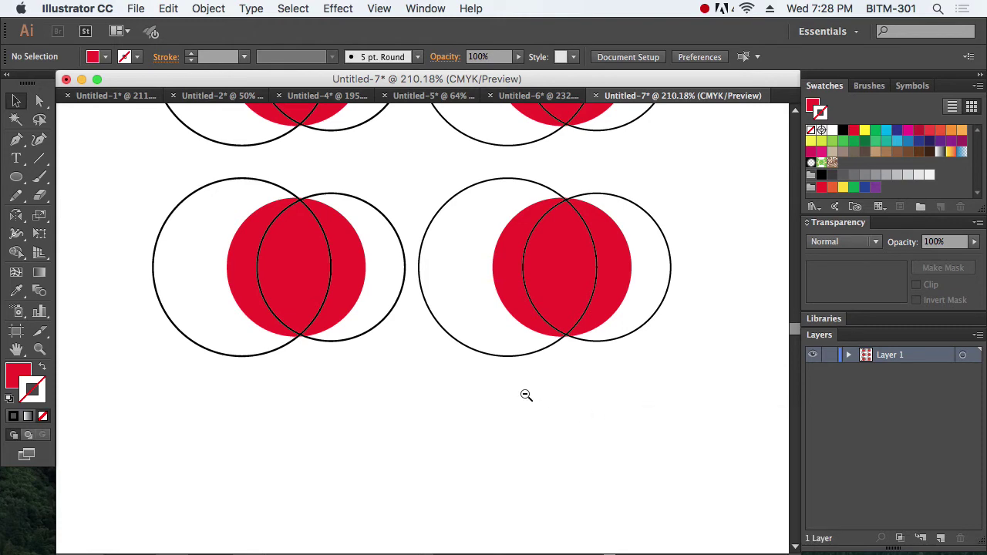
key("super+minus")
key("super+minus")
key("super+minus")
key("super+minus")
key("super+minus")
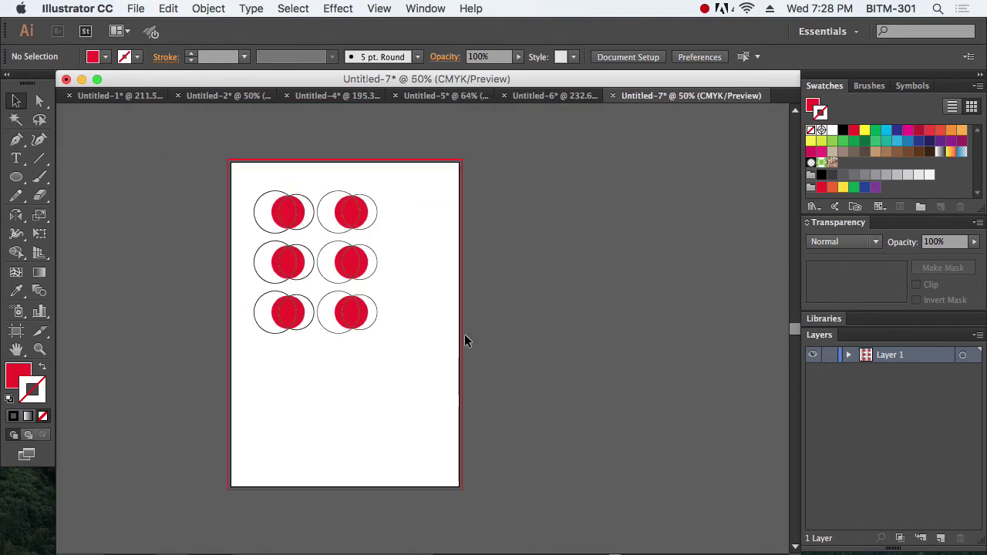
left_click_drag(223, 298, 442, 371)
left_click_drag(377, 333, 631, 424)
left_click_drag(307, 347, 326, 403)
left_click(502, 198)
- Compare up close the line thickness of the enlarged outlined group with that of the enlarged live-stroke group
left_click_drag(245, 337, 516, 462)
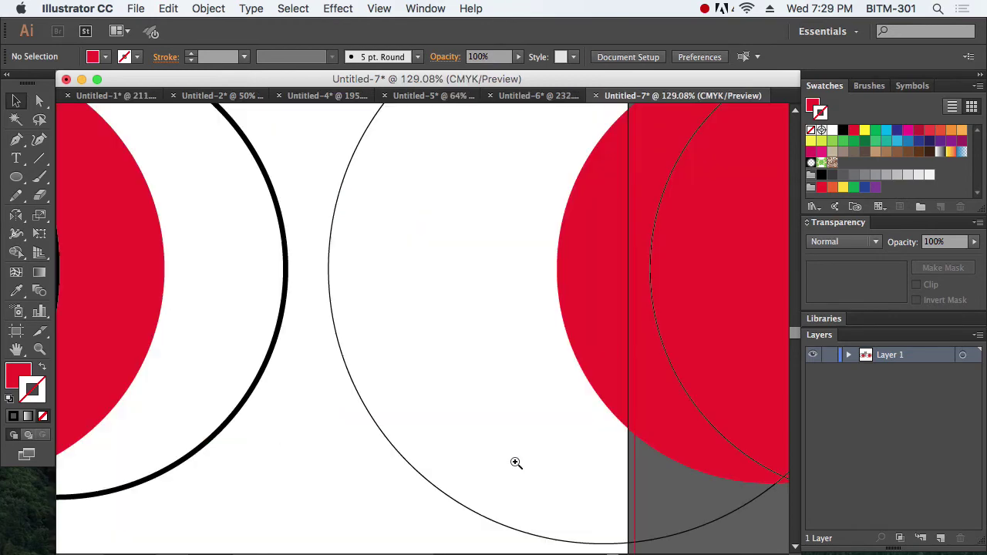
left_click(361, 324, "alt")
left_click(360, 321, "alt")
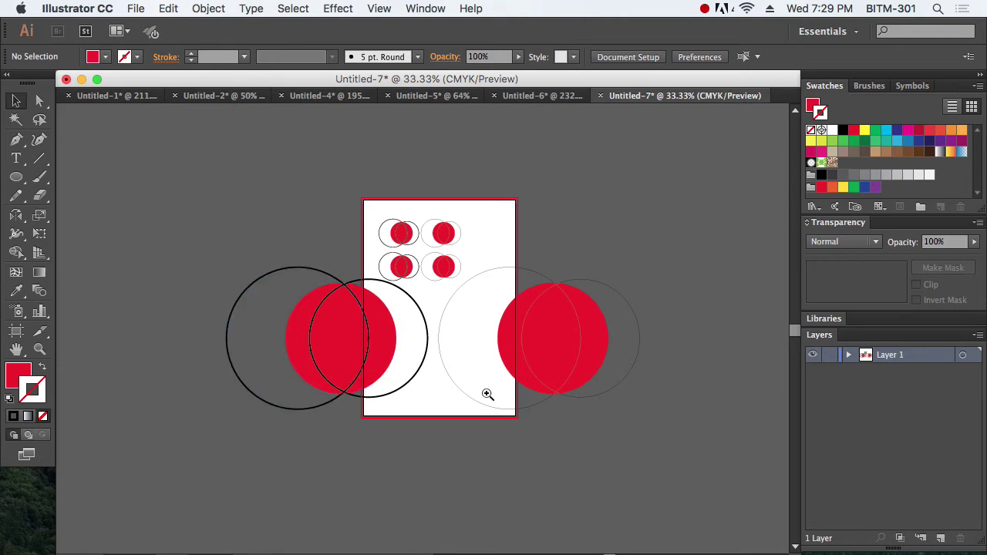
left_click_drag(421, 299, 537, 400)
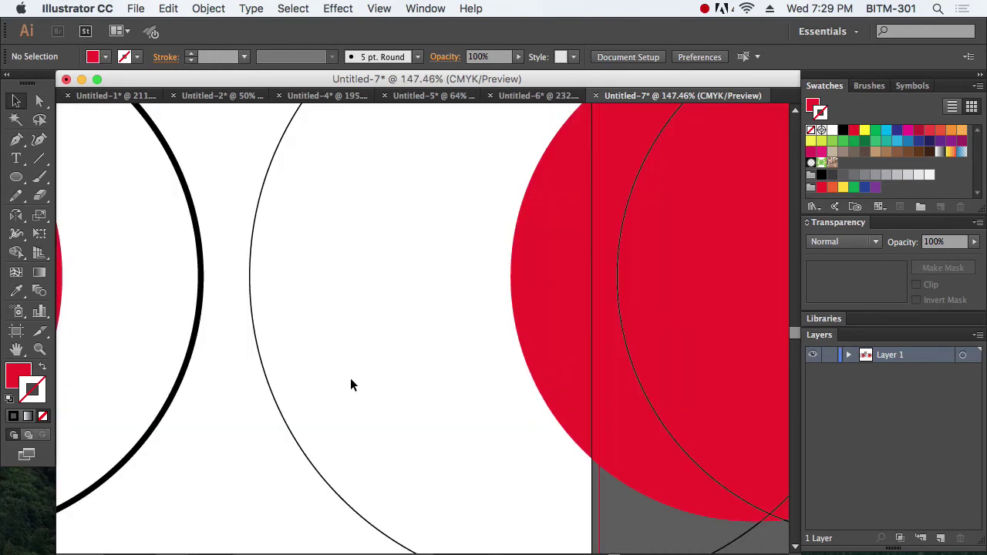
left_click(324, 241, "alt")
left_click(323, 236, "alt")
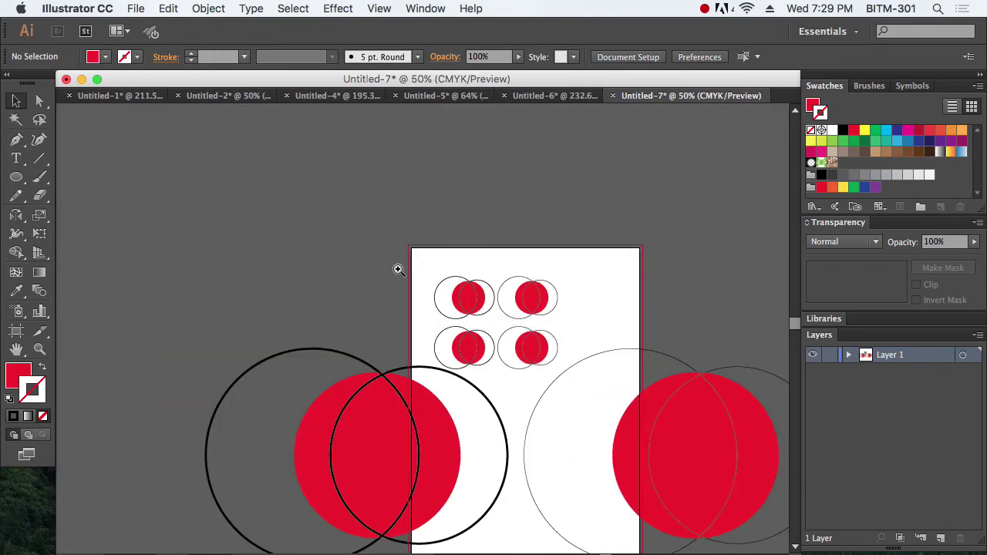
- Shrink the middle row's two circle groups to a tiny size and compare their line thickness up close
left_click_drag(398, 269, 605, 330)
left_click_drag(185, 216, 463, 393)
left_click(508, 383)
key("super+space")
left_click_drag(377, 320, 495, 373)
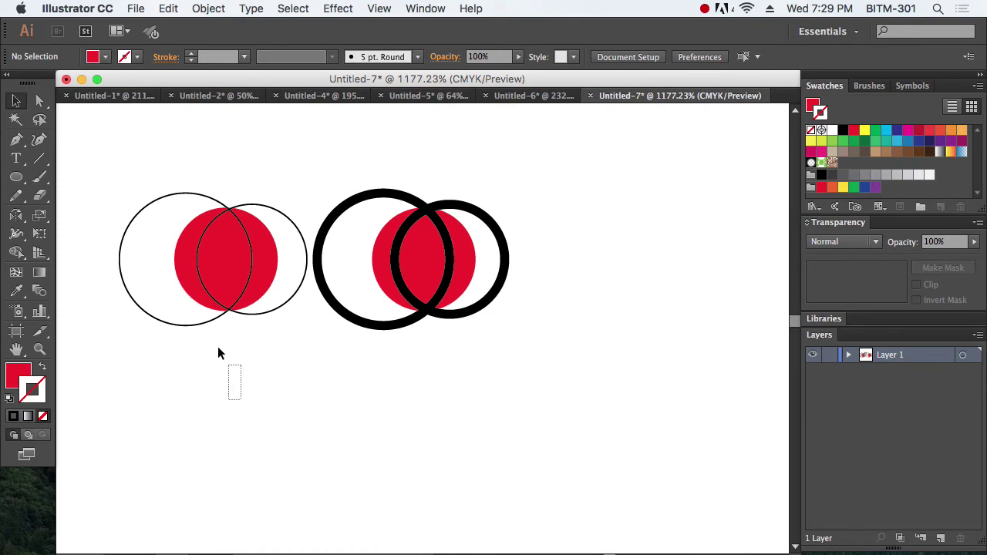
left_click_drag(217, 354, 136, 146)
left_click_drag(351, 370, 564, 223)
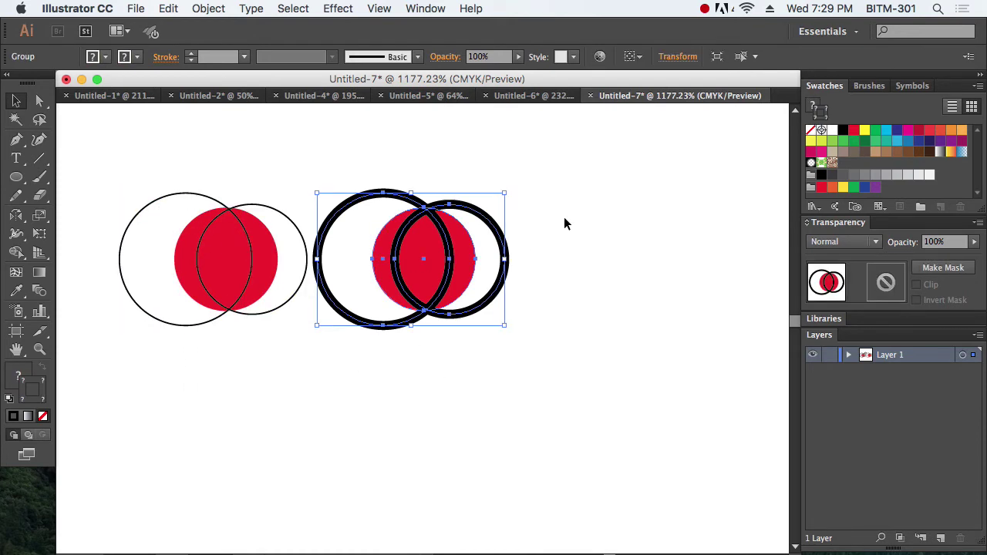
left_click(601, 283)
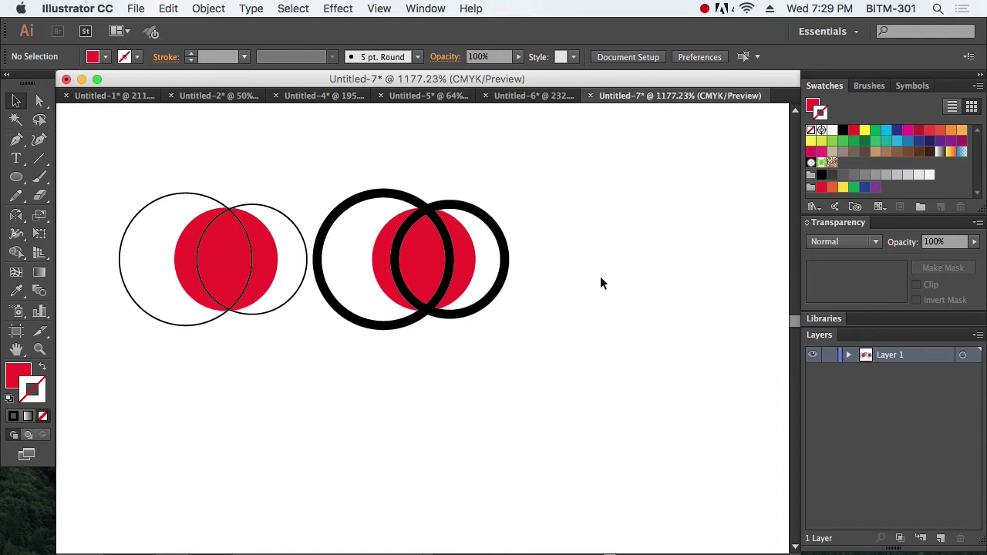
- Try toggling Scale Rectangle Corners and Scale Strokes & Effects in the Scale options, without applying a scale
left_click(40, 216)
double_click(40, 218)
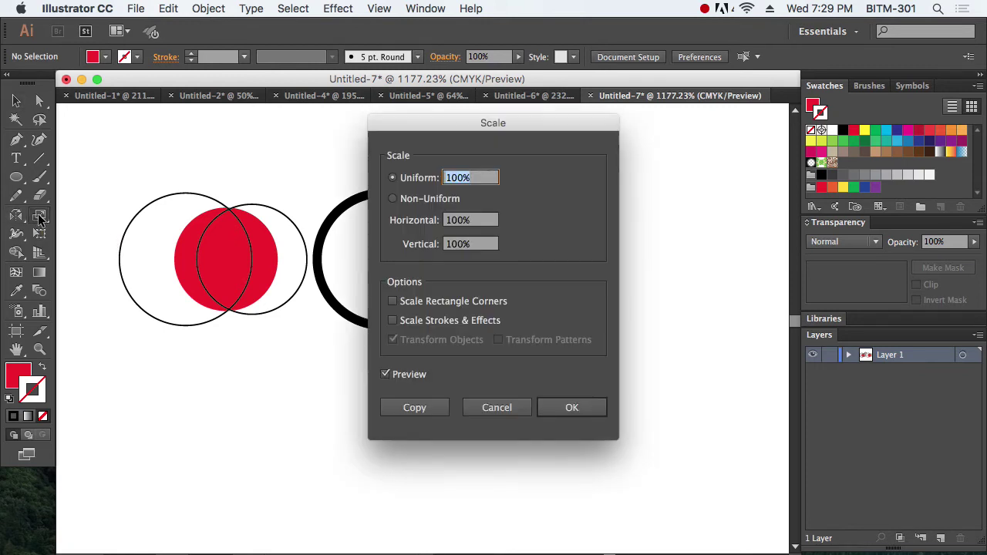
left_click(455, 302)
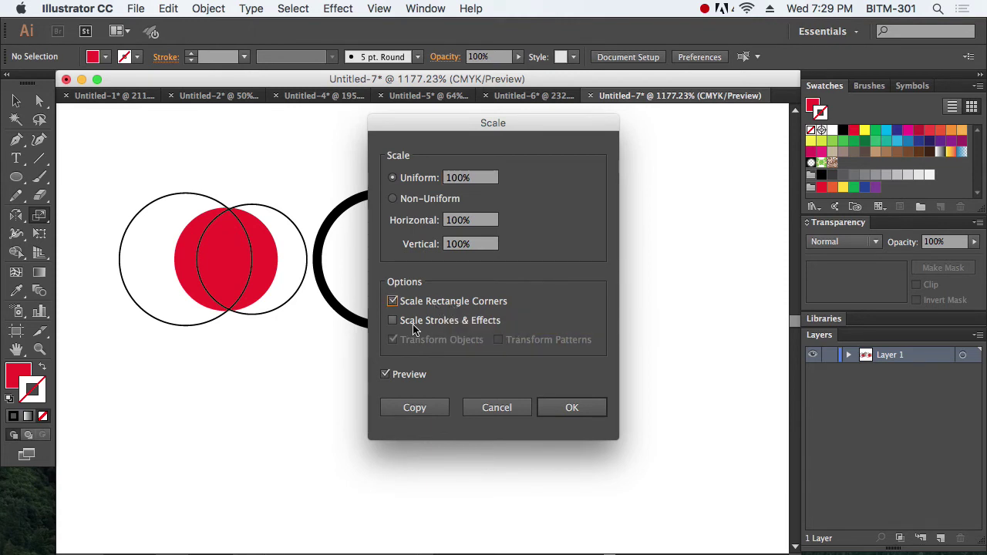
left_click(442, 327)
left_click(459, 302)
left_click(513, 408)
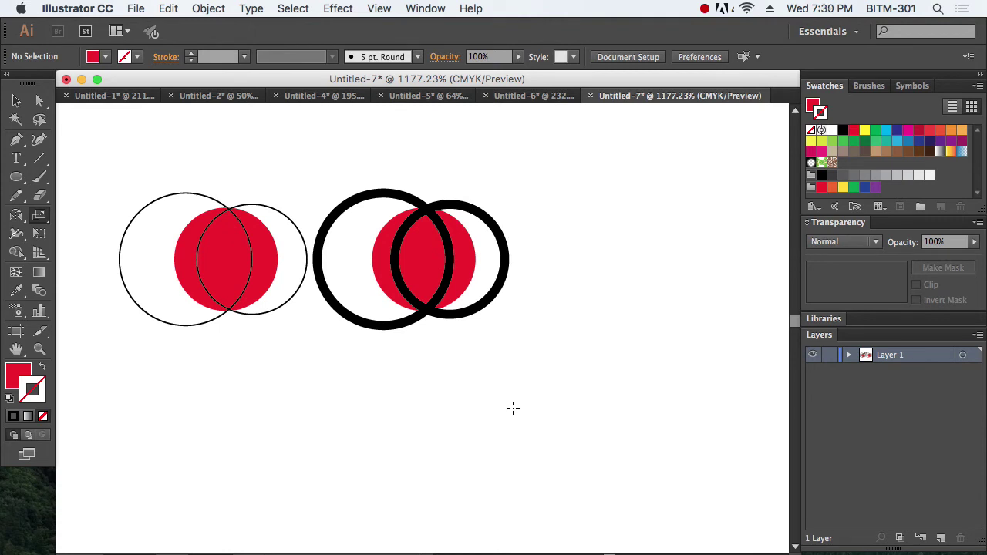
- Draw a circle below the two tiny groups and give it no fill and a 1 pt black stroke
key("l")
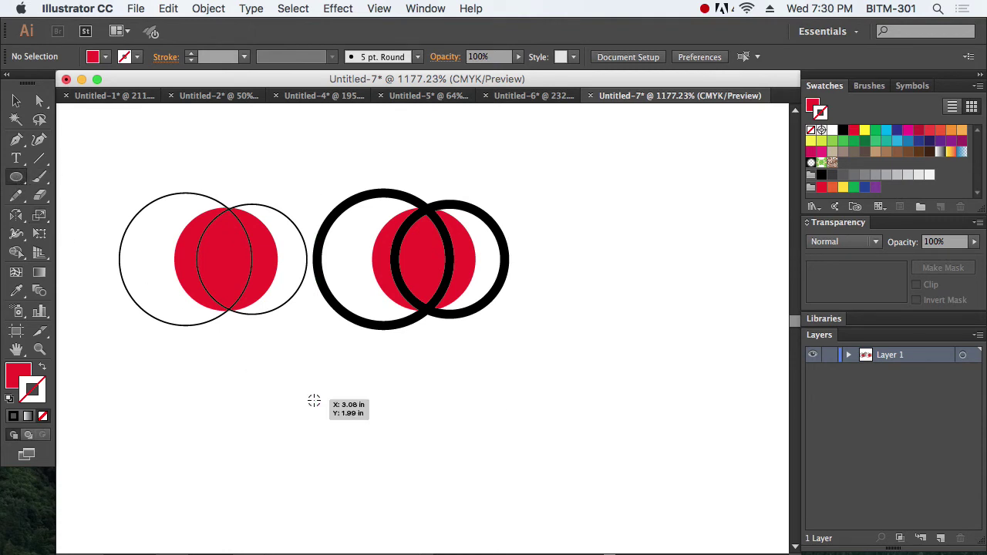
mouse_move(313, 399)
left_mouse_down()
mouse_move(396, 450)
mouse_move(372, 442)
mouse_move(372, 458)
left_mouse_up()
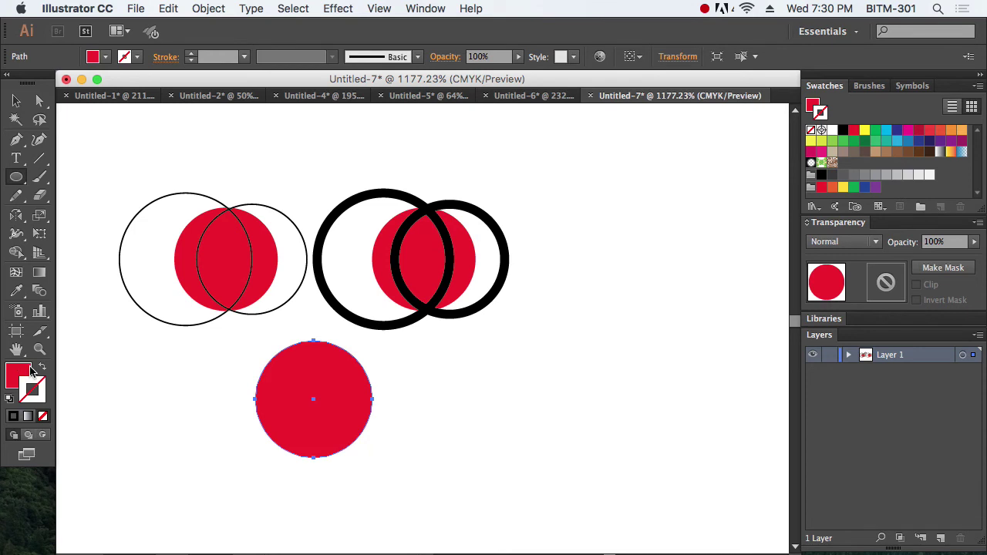
left_click(9, 398)
left_click(19, 380)
left_click(43, 417)
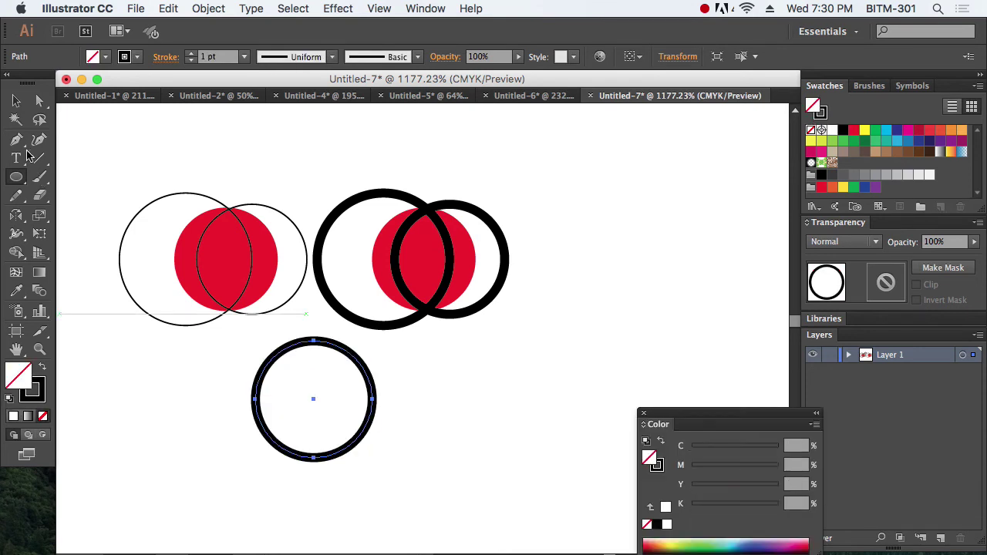
- Convert the new circle's stroke to a filled shape with Outline Stroke and check its fill
key("v")
left_click_drag(443, 443, 281, 388)
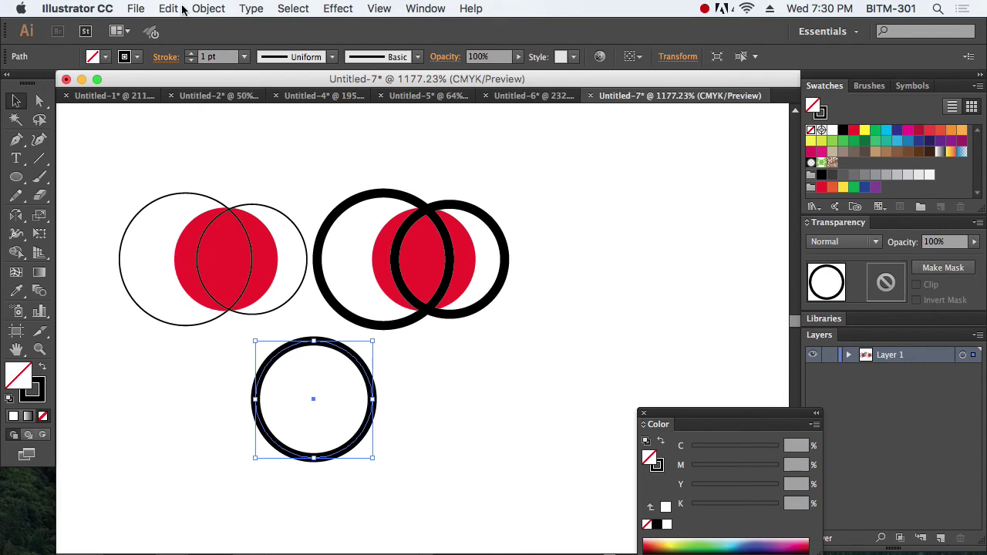
left_click(209, 8)
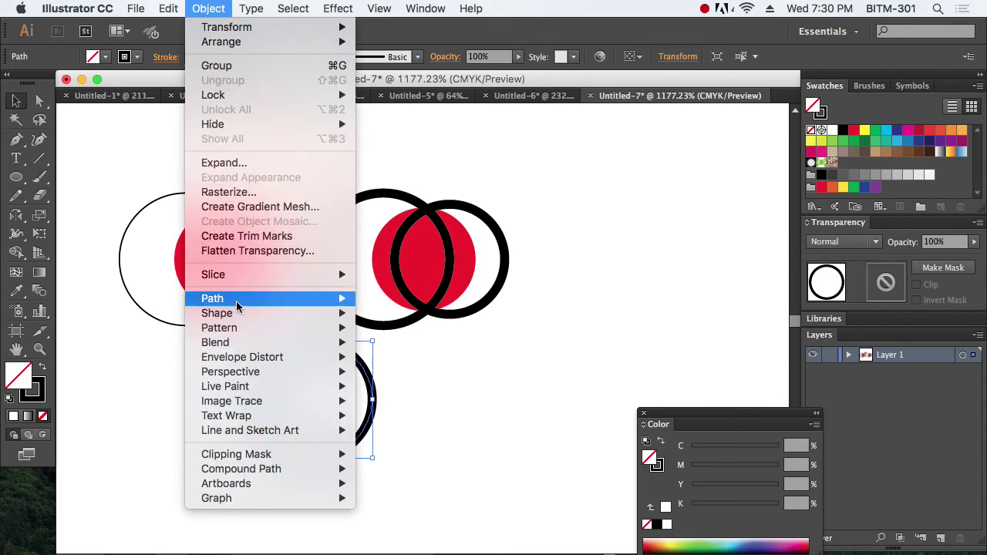
mouse_move(237, 306)
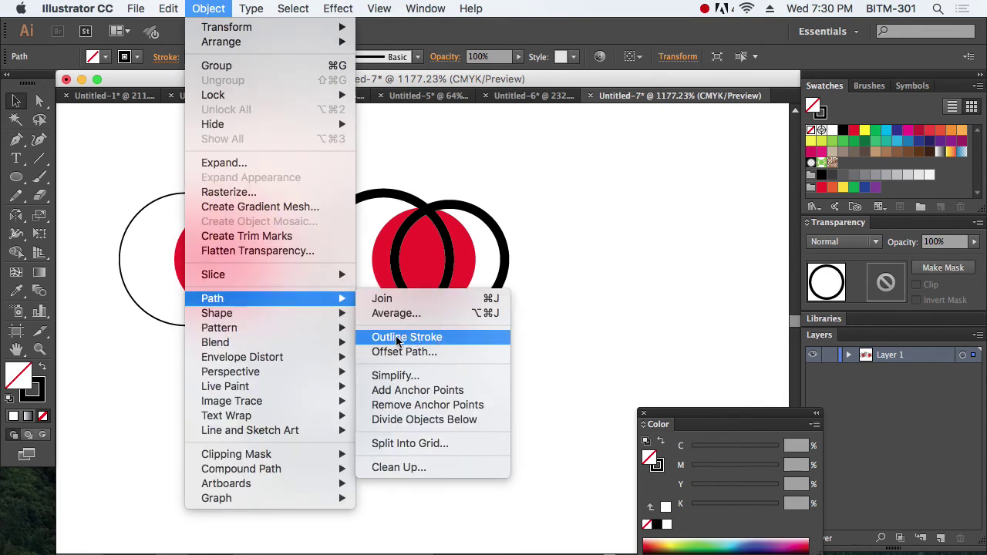
left_click(420, 339)
left_click(425, 436)
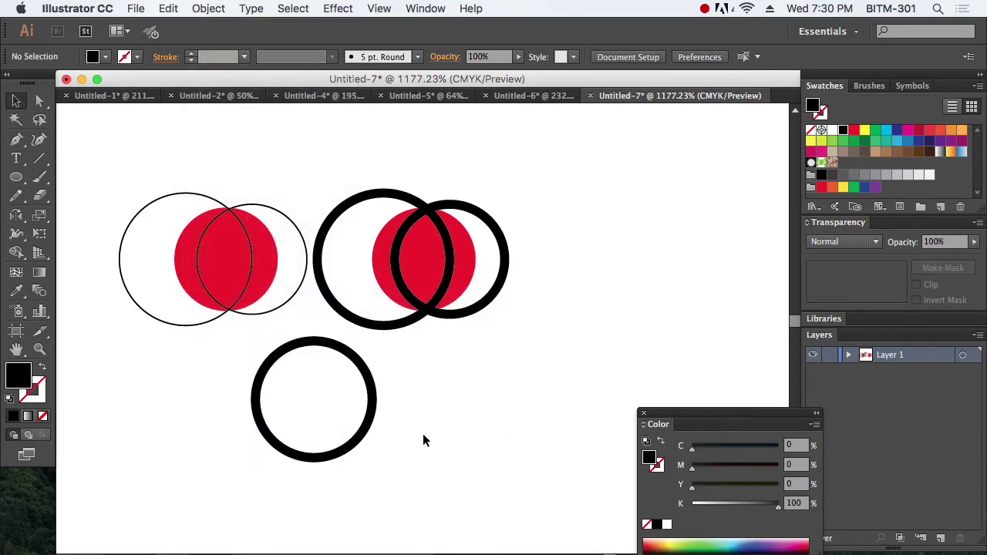
left_click(283, 407)
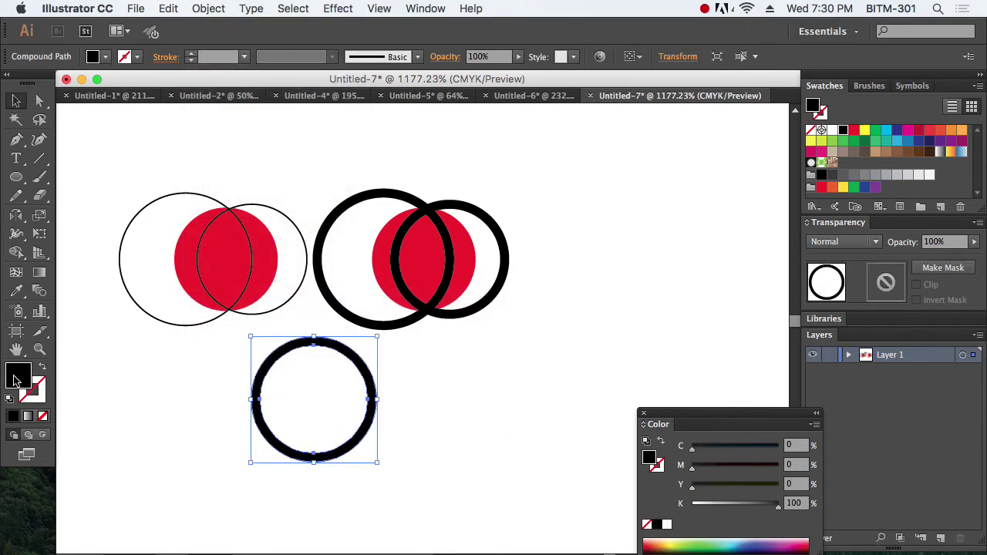
left_click(477, 443)
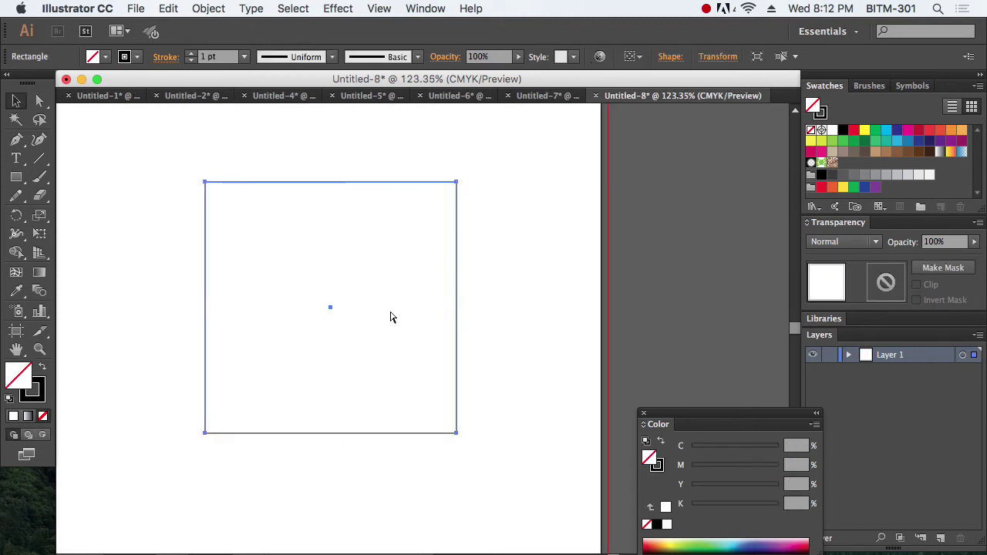
- Select the large square in the Untitled-8 document by its outline and delete it
left_click(519, 327)
left_click(206, 326)
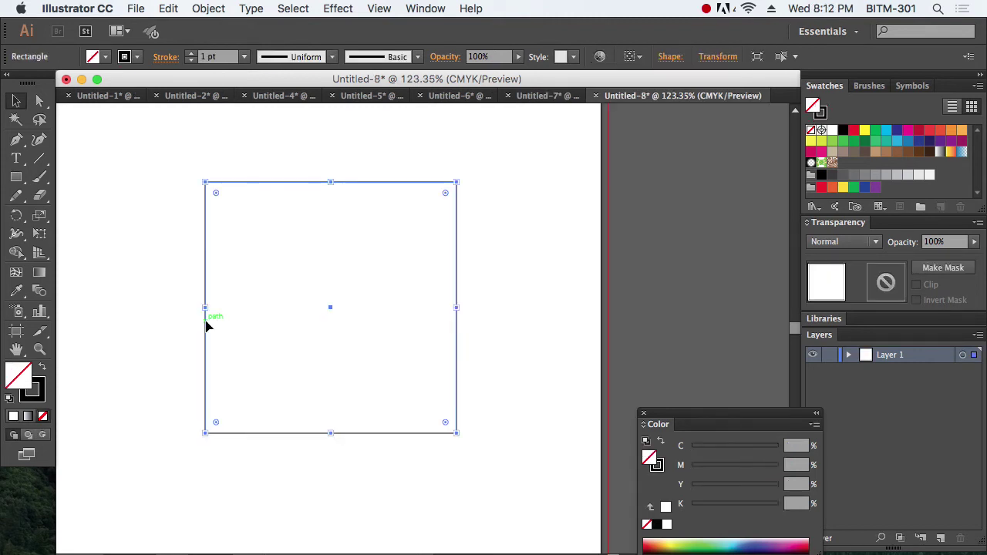
left_click(393, 324)
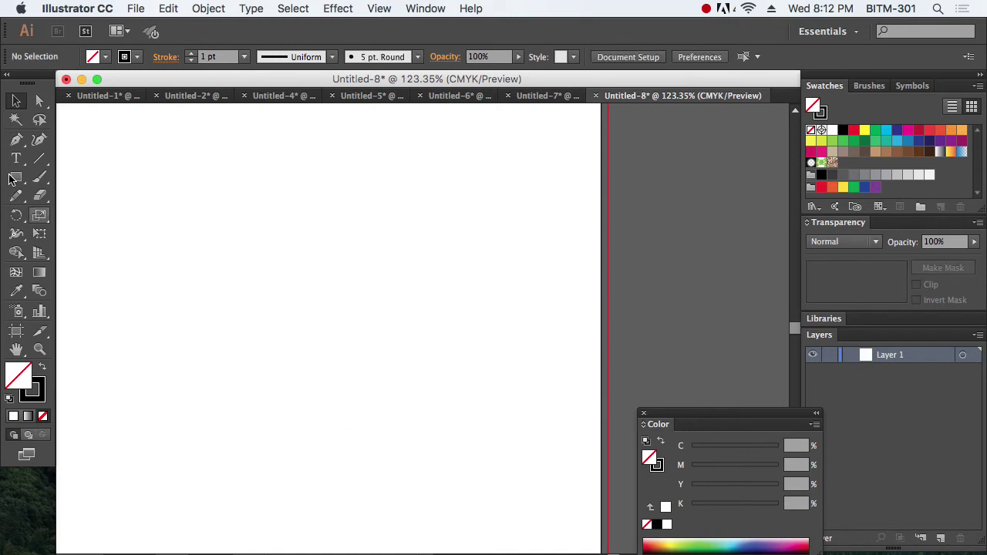
- Draw a tall, narrow rounded rectangle with its corner radius increased until the ends are fully round
left_click(15, 176)
left_click(121, 199)
left_click_drag(273, 176, 307, 299)
key("Up")
key("Up")
left_click(16, 101)
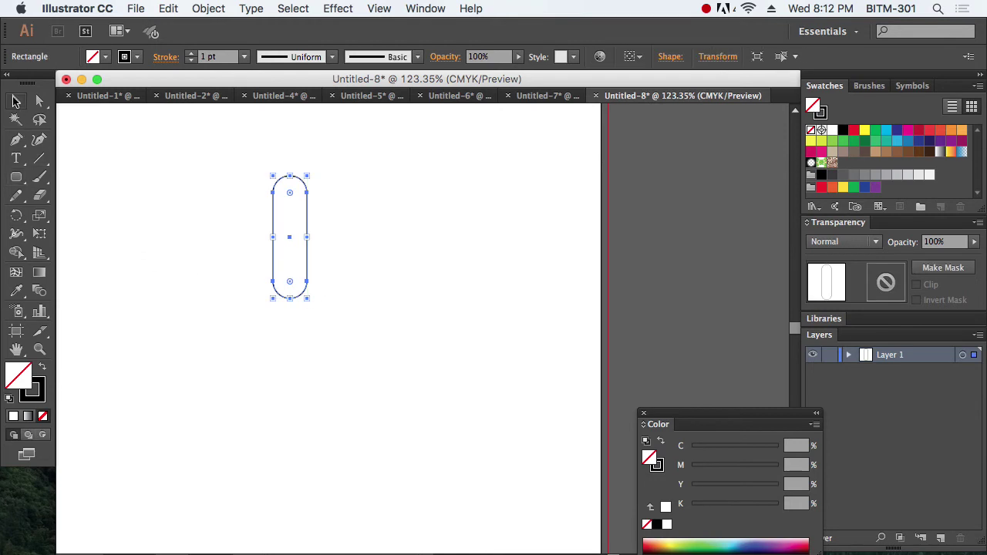
- Make a copy of the rounded rectangle rotated 90° about its center to form a cross
left_click_drag(213, 143, 467, 408)
double_click(17, 216)
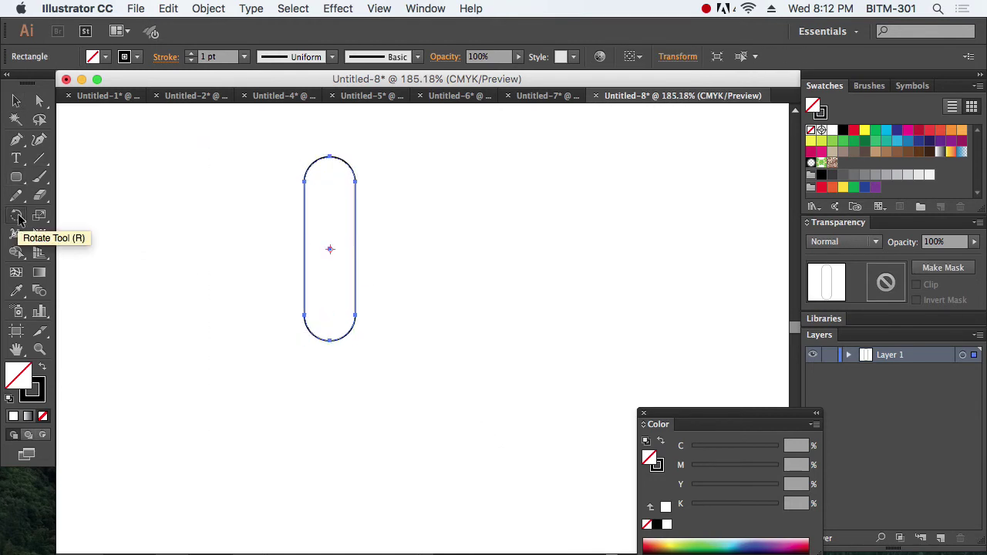
left_click(535, 330)
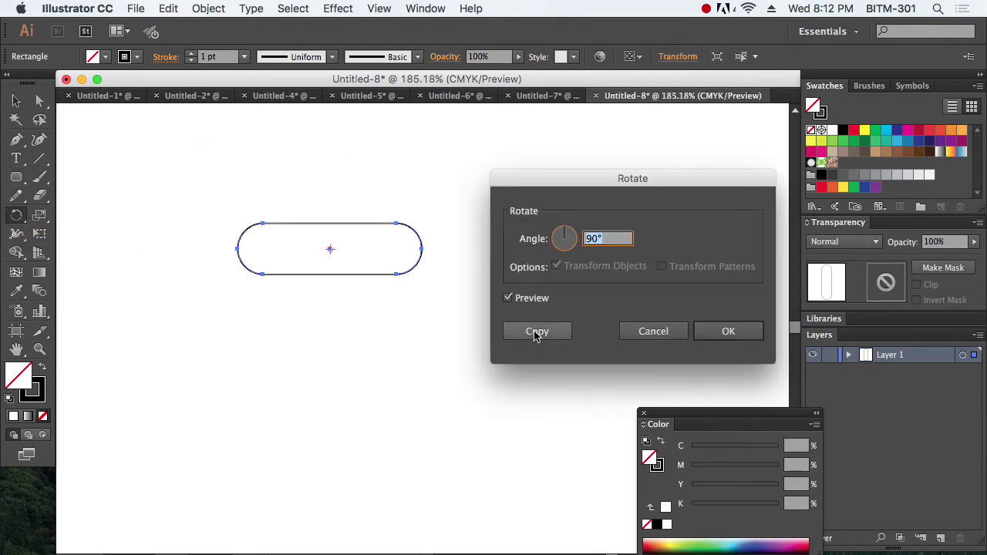
left_click(16, 101)
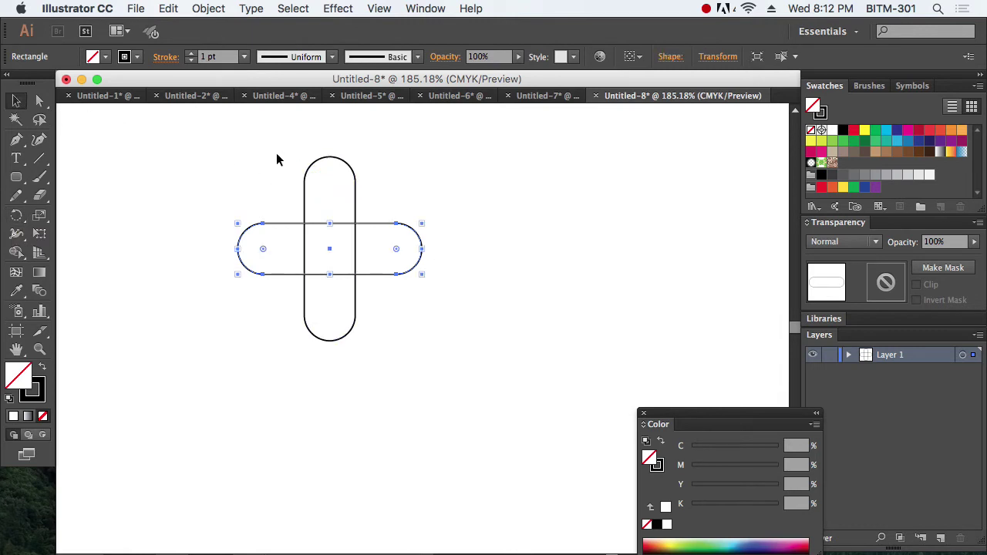
- Select both rounded rectangles, show the rulers and place a horizontal guide through the vertical shape's upper corner anchors
left_click(353, 170, "shift")
key("shift+m")
left_click_drag(205, 106, 450, 259)
key("super+r")
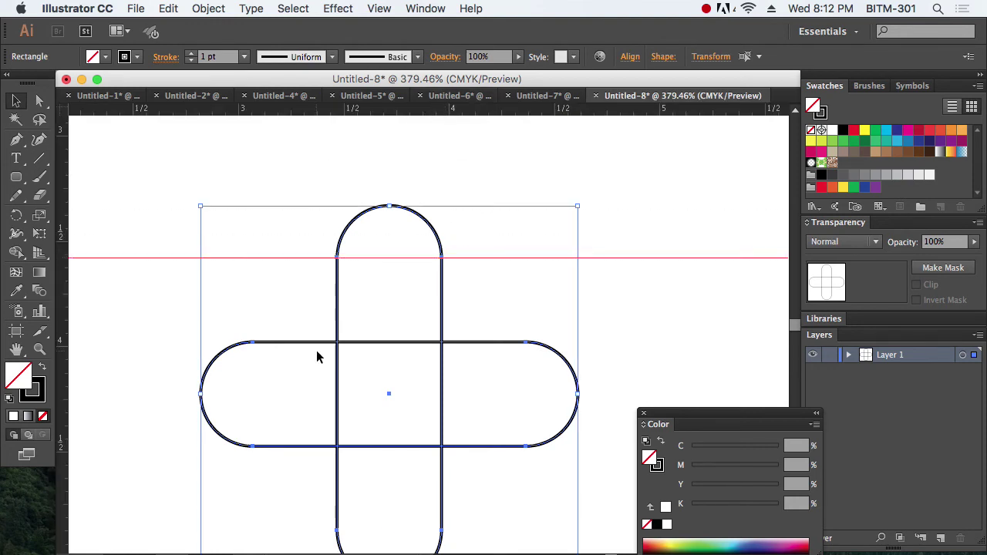
- Move the horizontal rounded rectangle so its upper-left straight-edge anchor snaps onto the vertical one's upper-left anchor at the guide
left_click_drag(258, 347, 341, 263)
left_click(257, 347)
left_click(261, 342)
left_click_drag(321, 211, 407, 330)
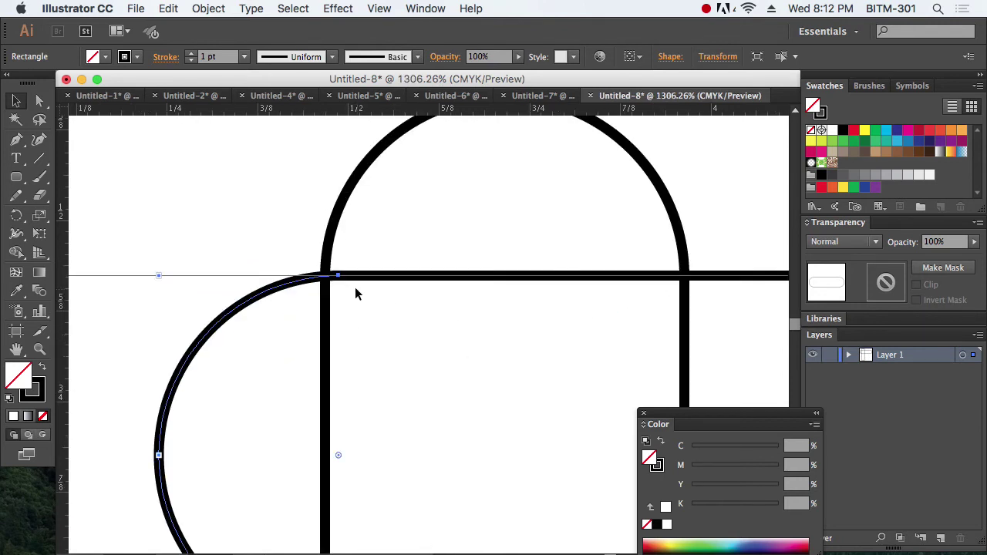
left_click_drag(342, 279, 332, 281)
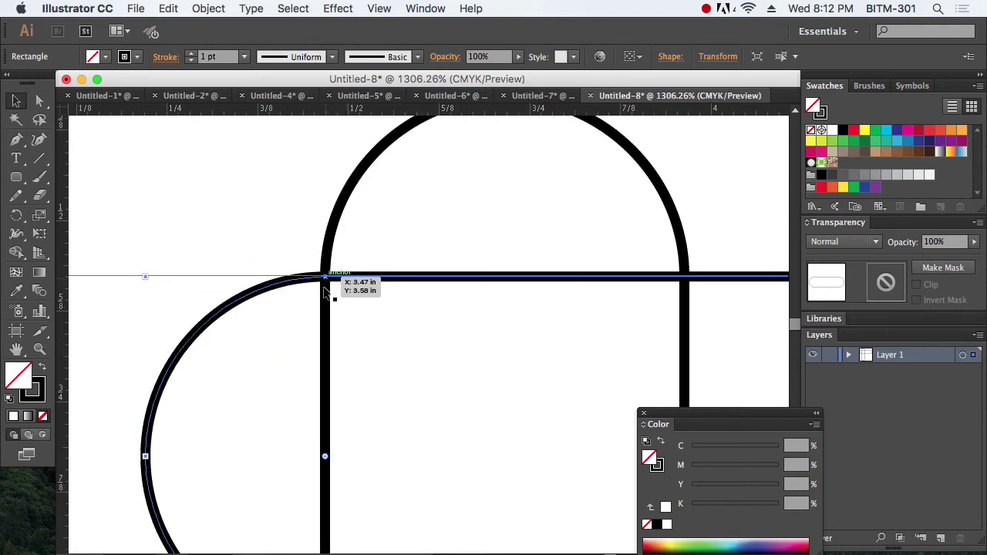
left_click(482, 381)
- Select both overlapping rounded rectangles and split them at their intersections with Pathfinder Divide
left_click_drag(452, 331, 502, 437)
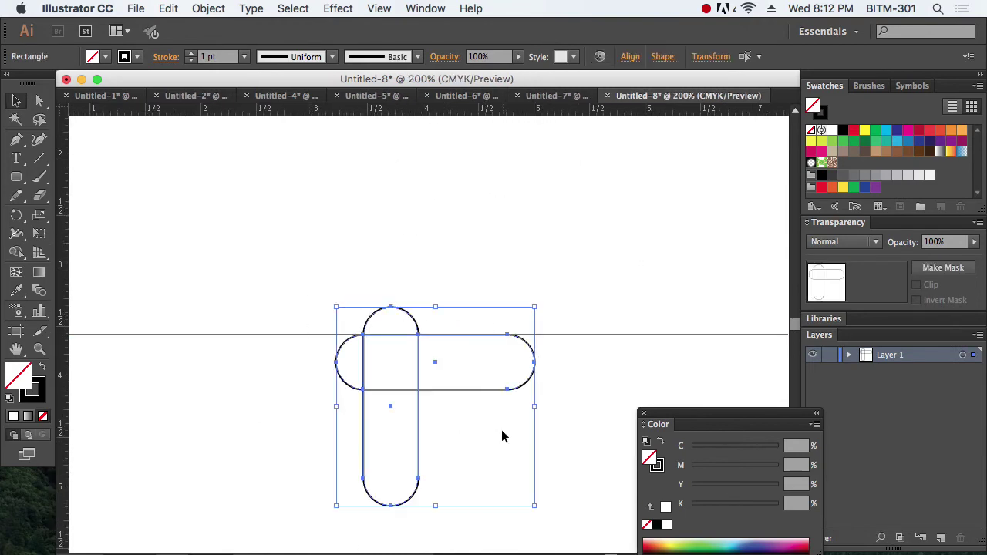
left_click(425, 8)
scroll(502, 407, "down", 5)
left_click(499, 415)
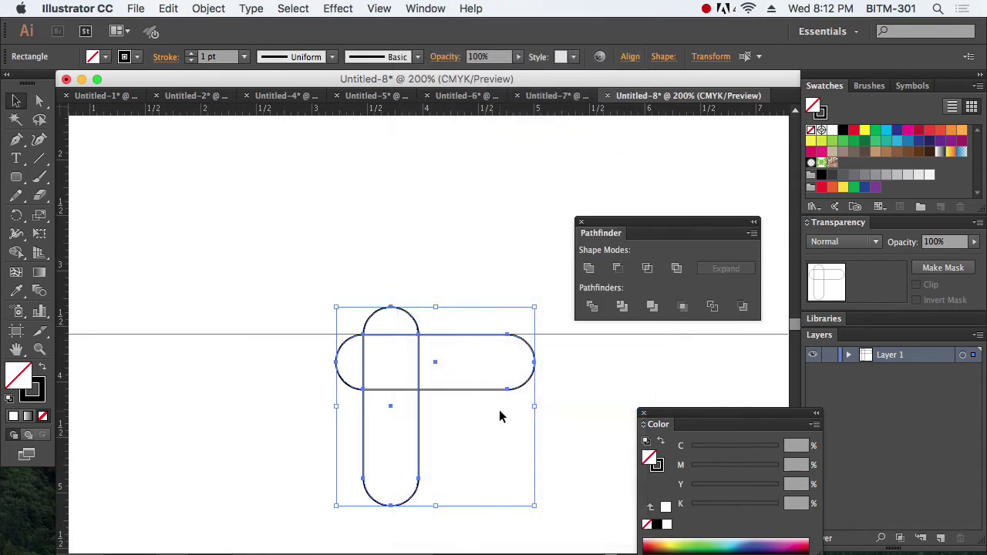
left_click(500, 469)
left_click_drag(501, 468, 300, 234)
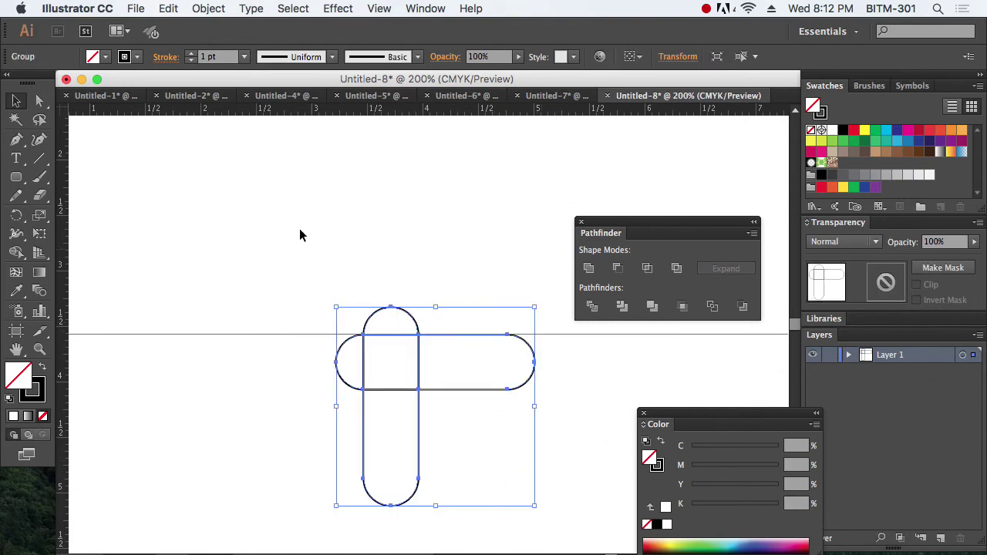
- Ungroup the divided pieces and delete the long right arm and the long lower arm
left_click(208, 9)
left_click(256, 80)
left_click(208, 9)
left_click(236, 80)
left_click_drag(529, 388, 452, 280)
key("Delete")
left_click_drag(452, 462, 401, 486)
key("Delete")
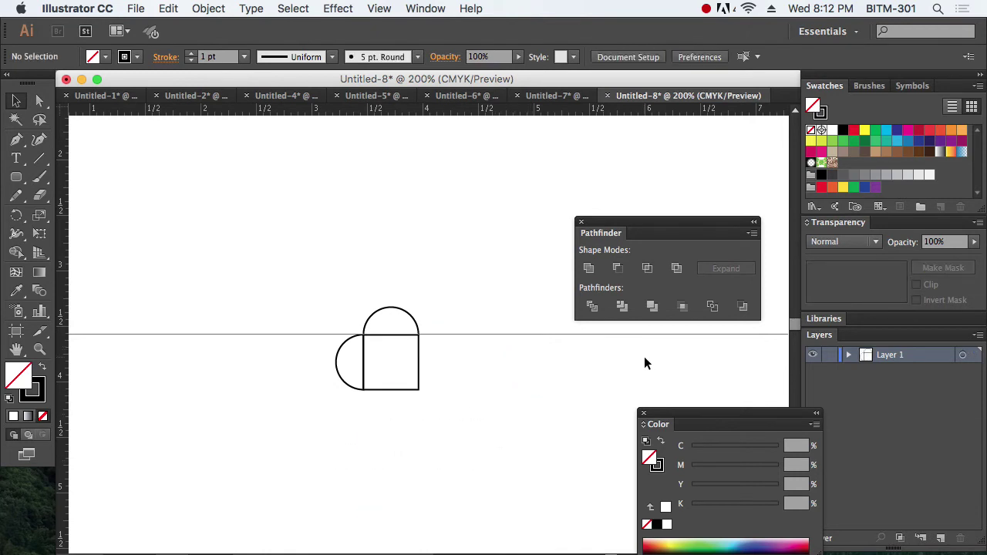
- Unite the remaining square and two half-rounds into one shape and rotate it 45° into an upright heart
left_click_drag(333, 330, 503, 388)
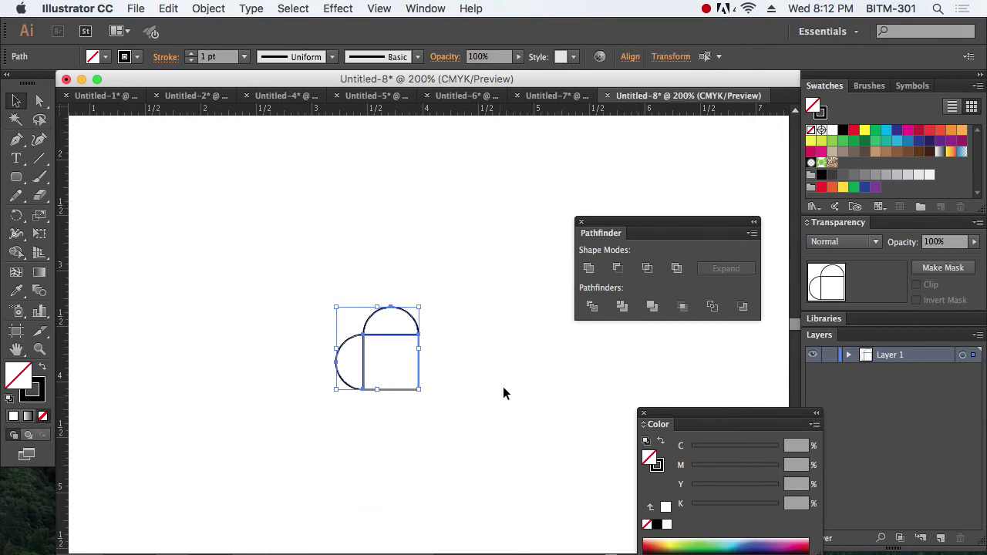
left_click(589, 268)
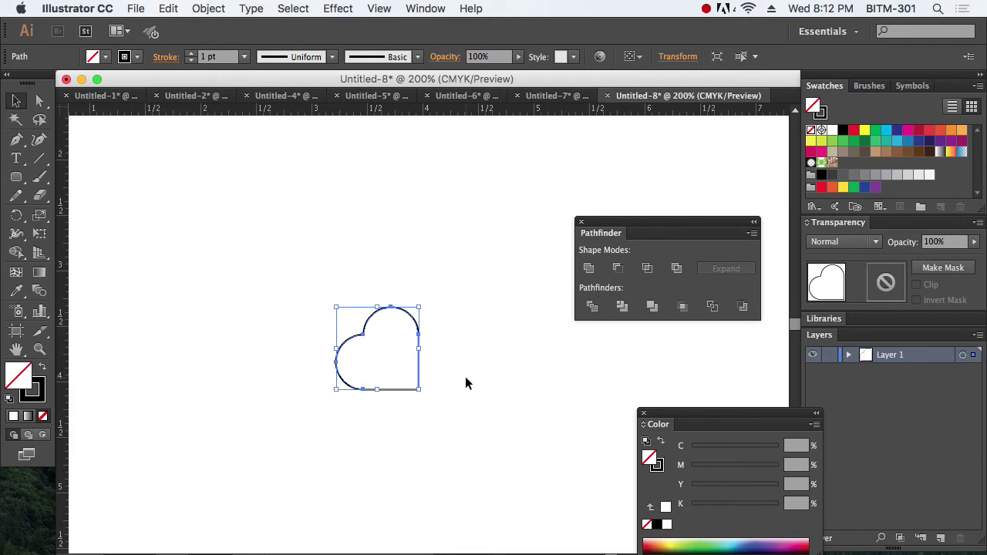
left_click_drag(426, 306, 509, 393)
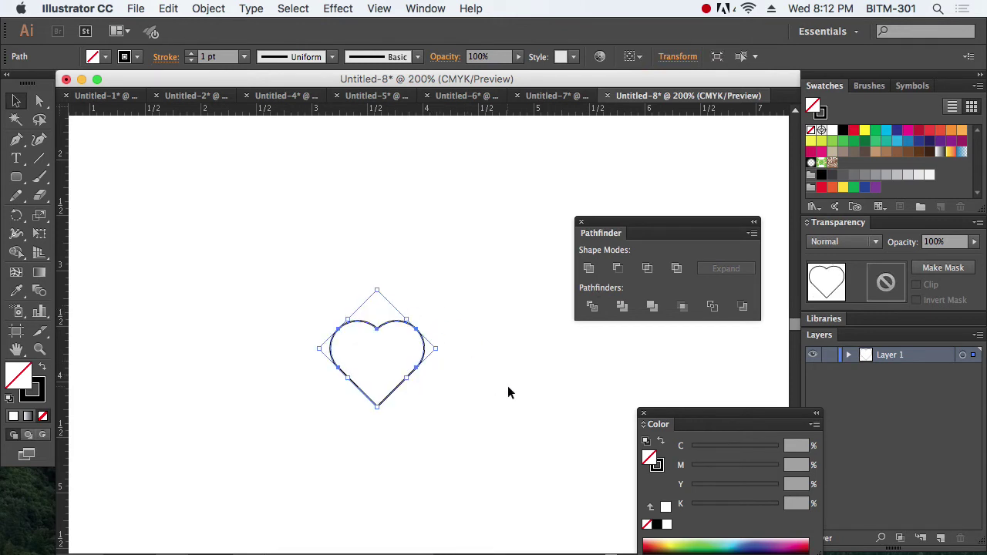
left_click(509, 392)
- Enlarge the heart proportionally from its center until it fills more than half the page width
key("super+space")
left_click_drag(313, 300, 566, 474)
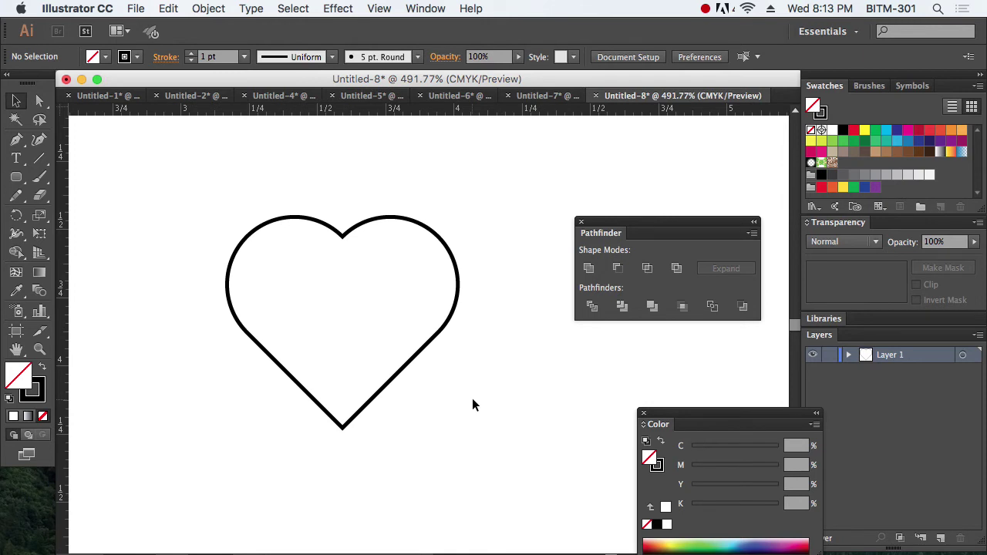
left_click_drag(472, 406, 286, 280)
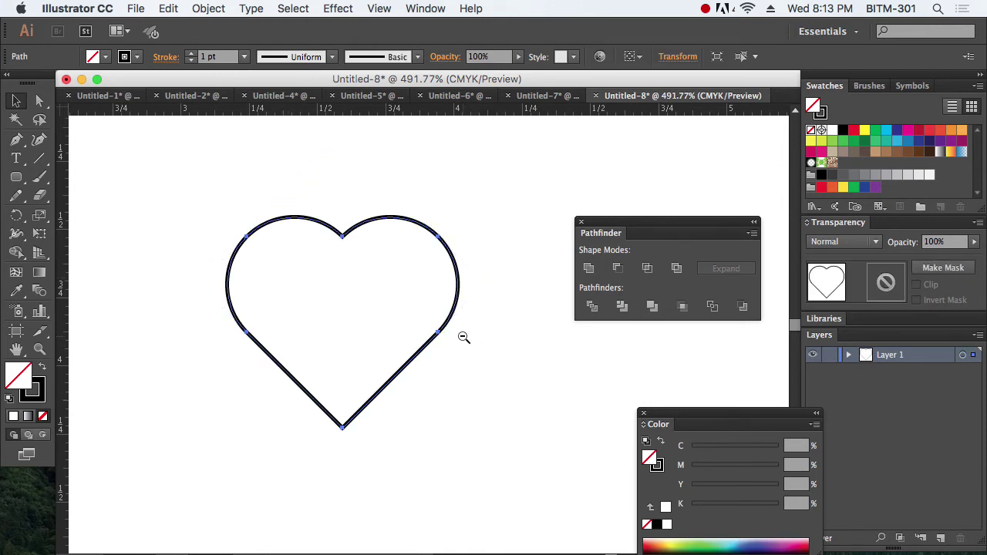
key("super+minus")
key("super+minus")
key("super+minus")
key("super+minus")
key("super+minus")
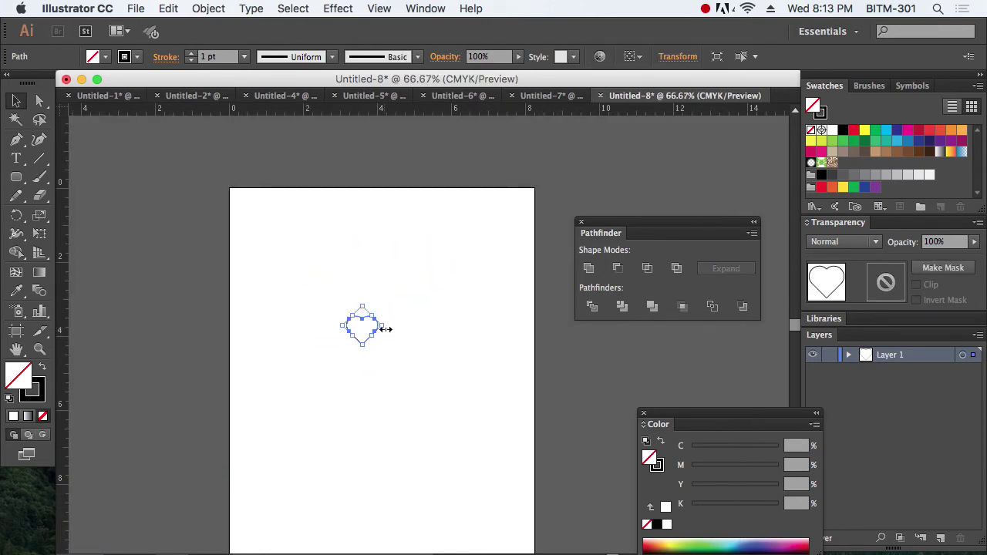
left_click_drag(386, 329, 479, 325)
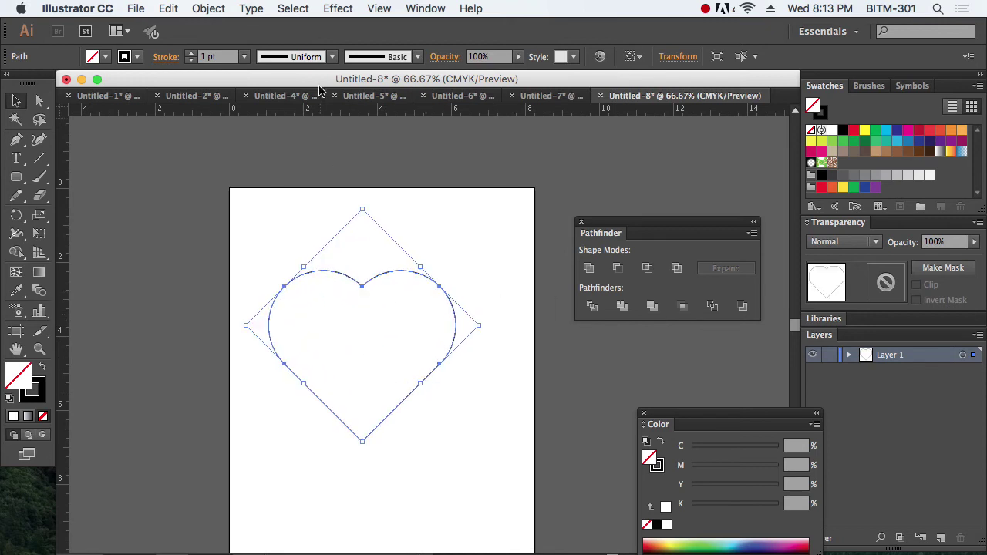
left_click(208, 8)
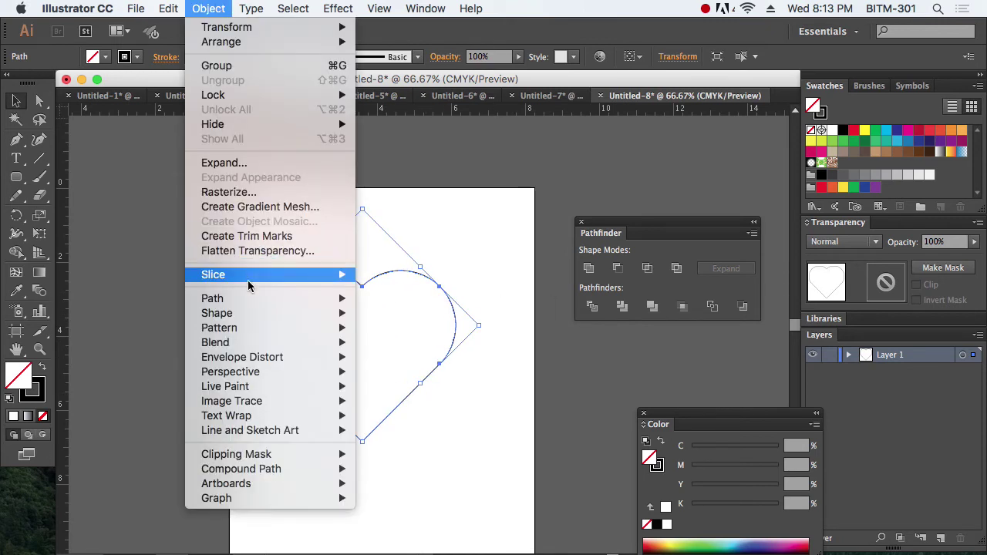
mouse_move(241, 298)
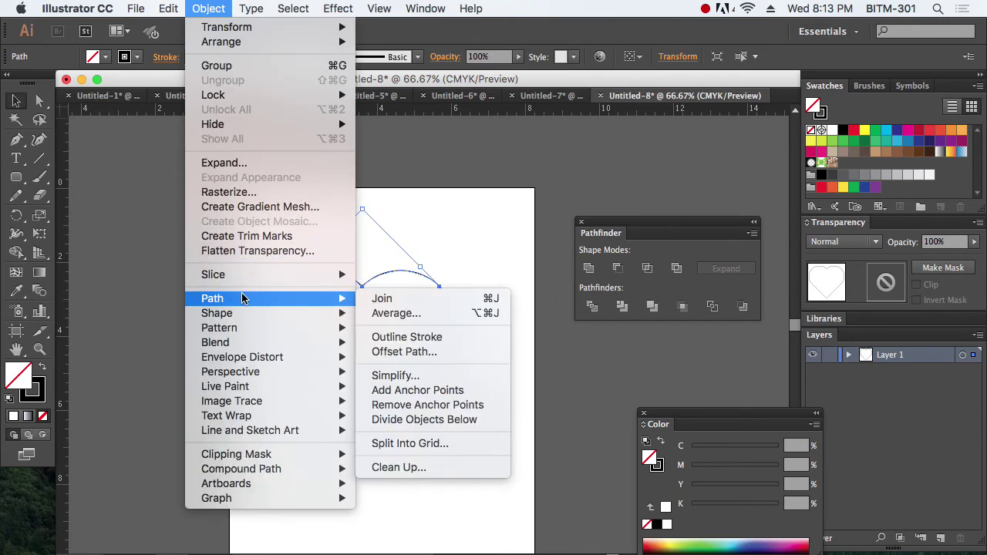
left_click(453, 356)
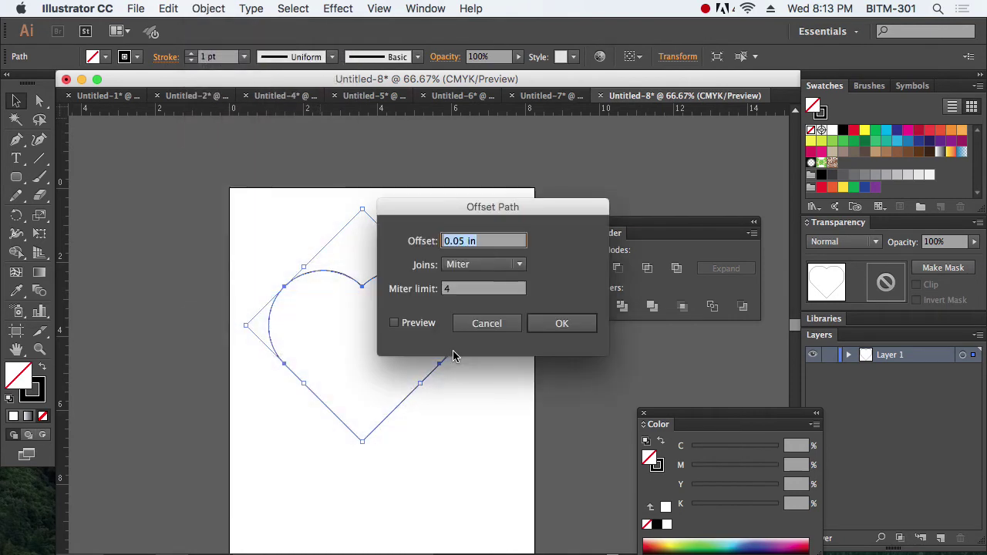
left_click_drag(512, 211, 698, 207)
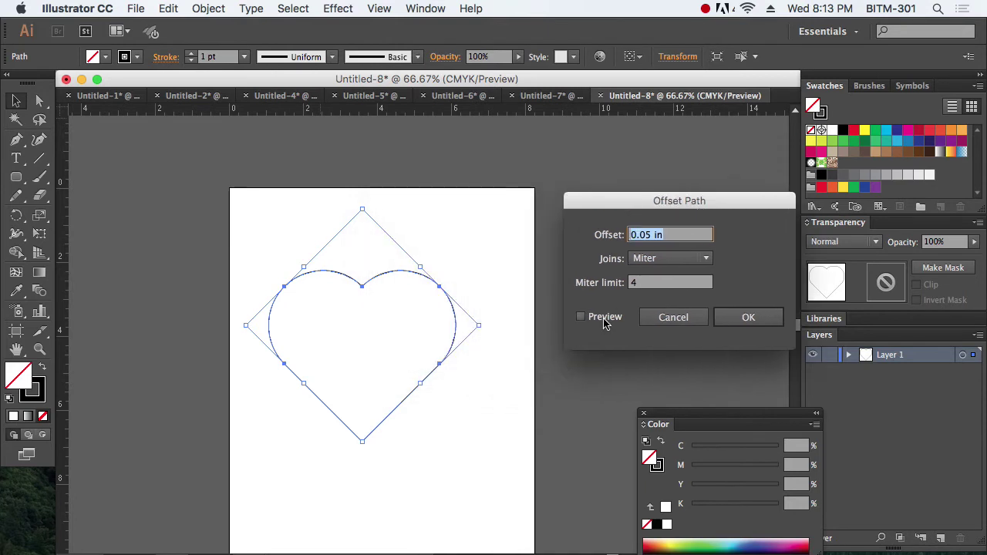
left_click(605, 317)
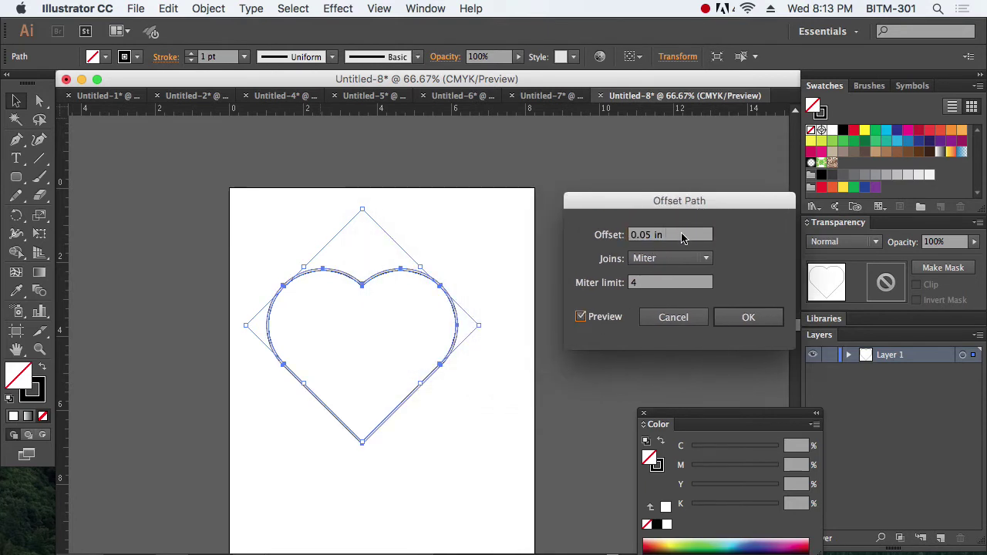
left_click(699, 318)
- Switch the ruler units to millimeters and preview a 20 mm Offset Path on the heart
right_click(569, 108)
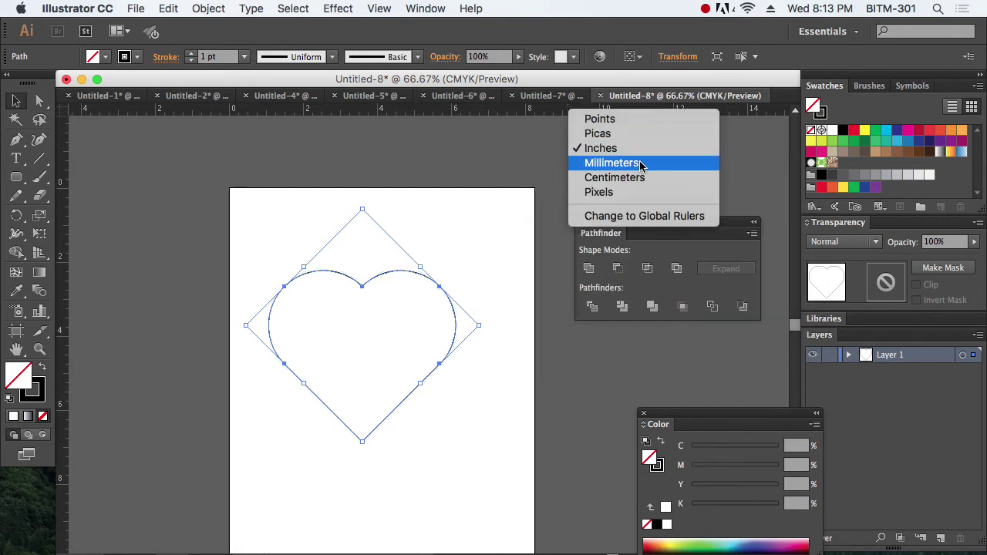
left_click(633, 165)
left_click(197, 8)
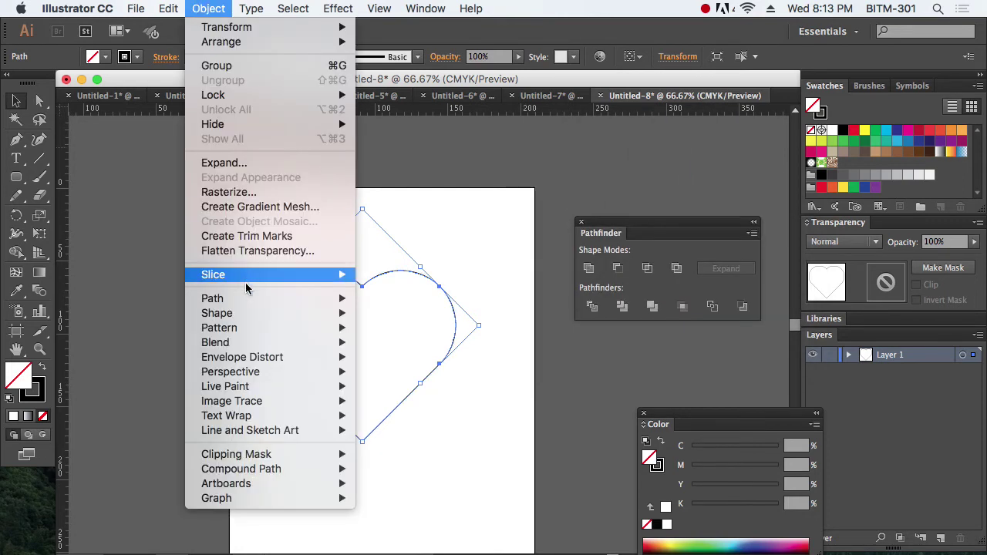
mouse_move(274, 301)
left_click(442, 353)
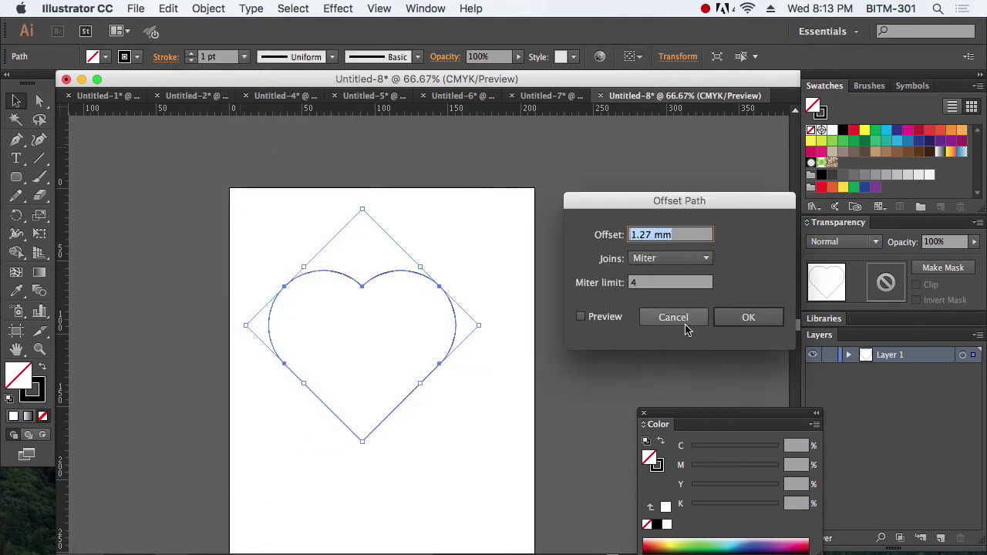
left_click(600, 318)
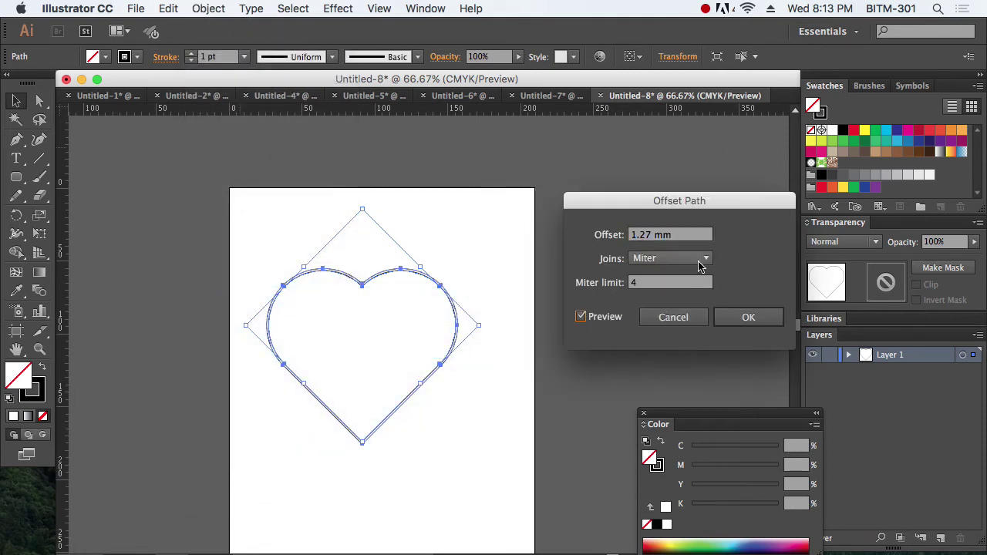
left_click_drag(686, 239, 569, 241)
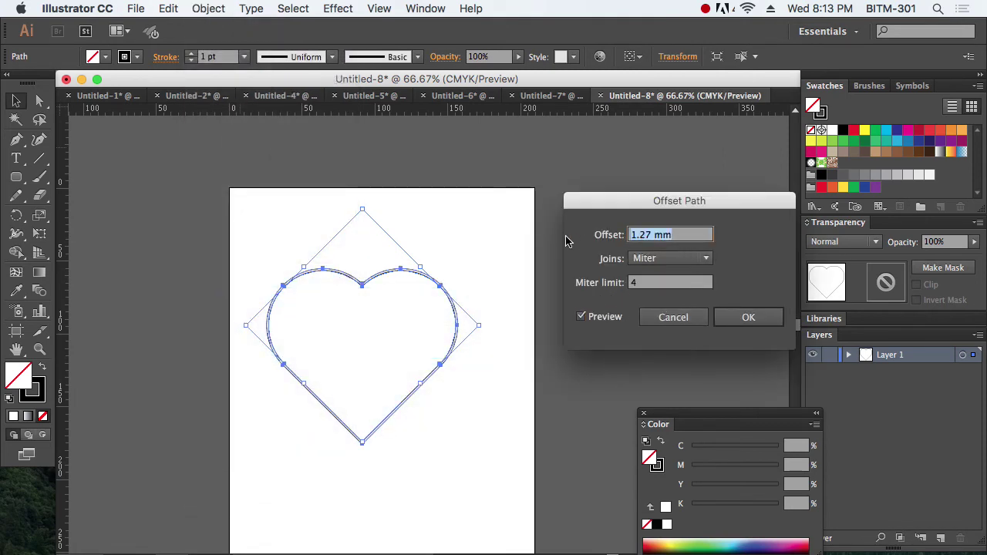
type("20")
key("Tab")
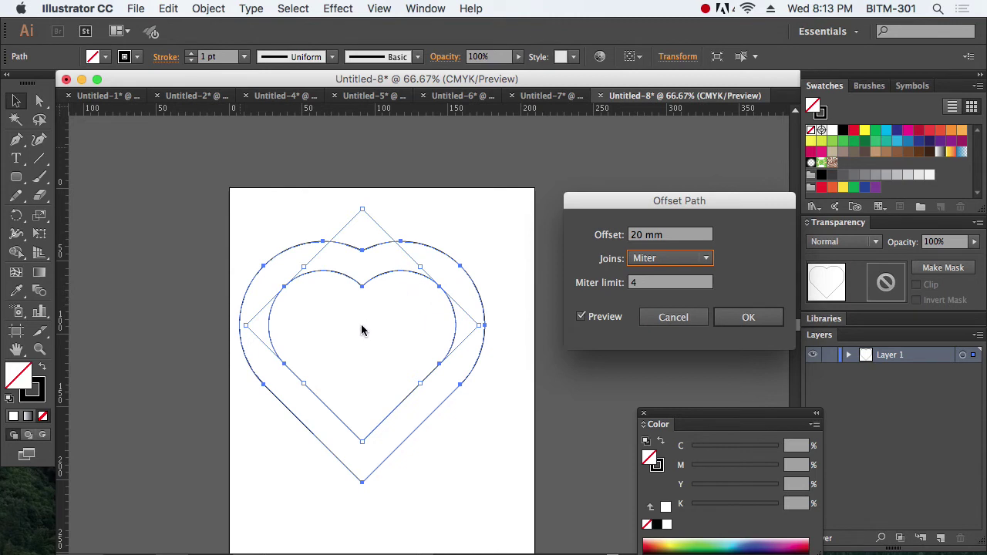
- Apply the heart's Offset Path at -10 mm and fill the new inner heart with red
left_click(670, 236)
type("-")
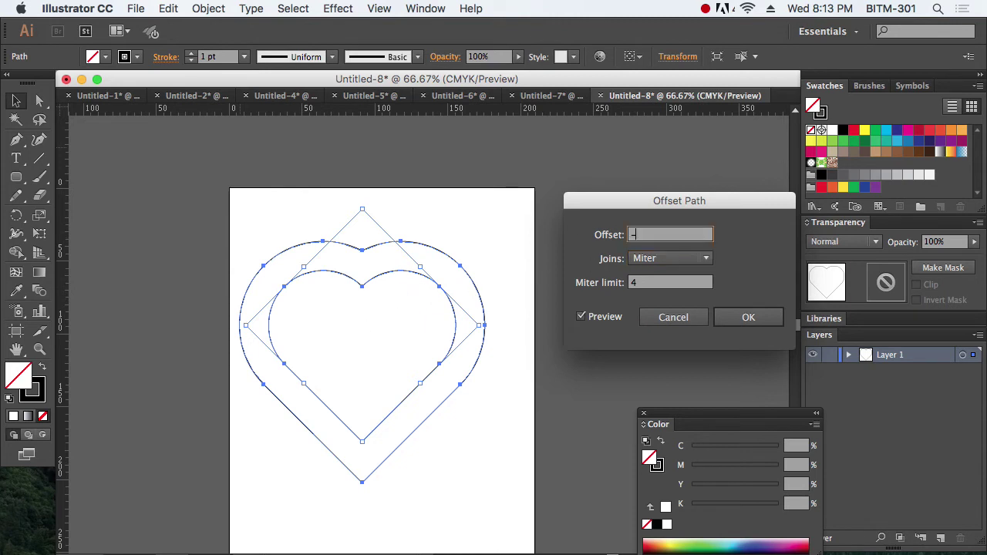
type("10")
key("Tab")
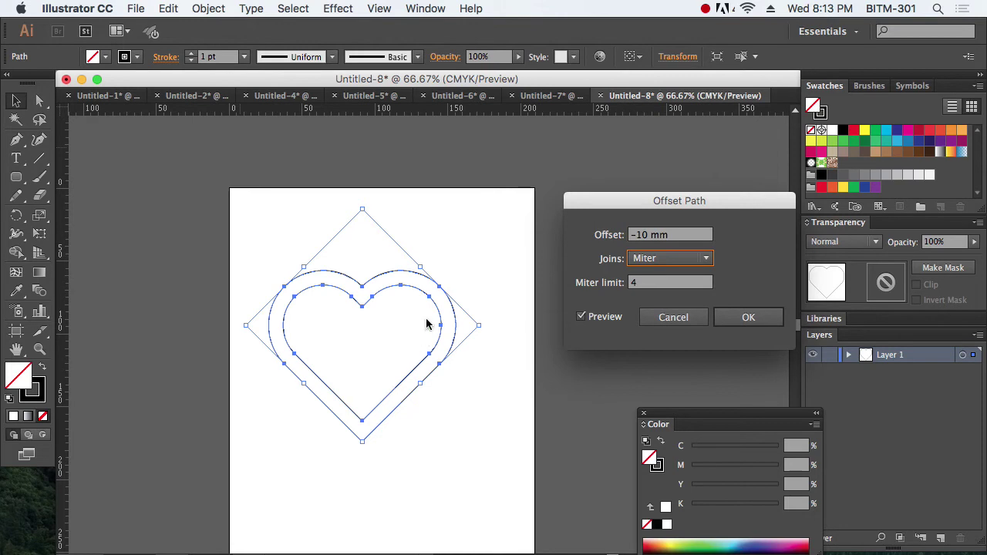
left_click(748, 318)
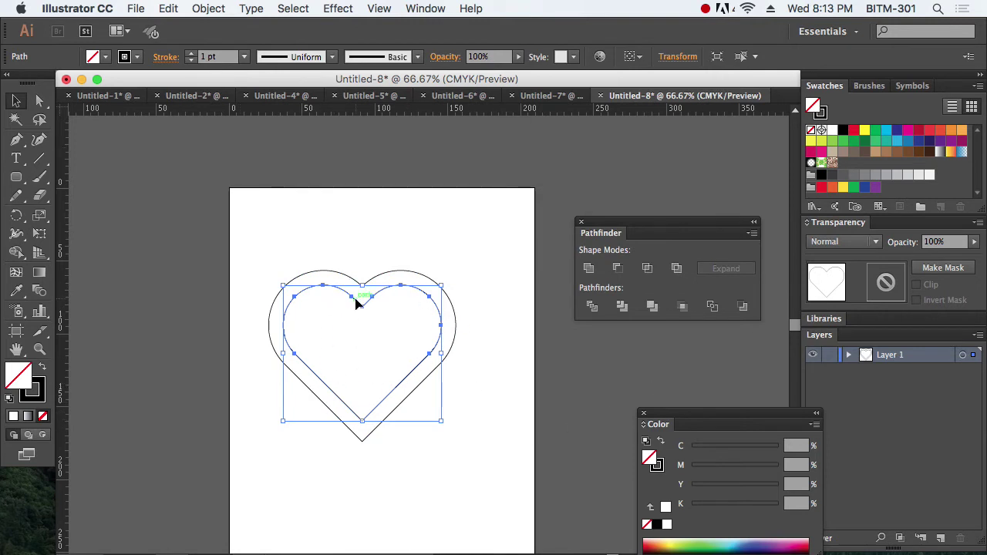
left_click(854, 129)
left_click(467, 291)
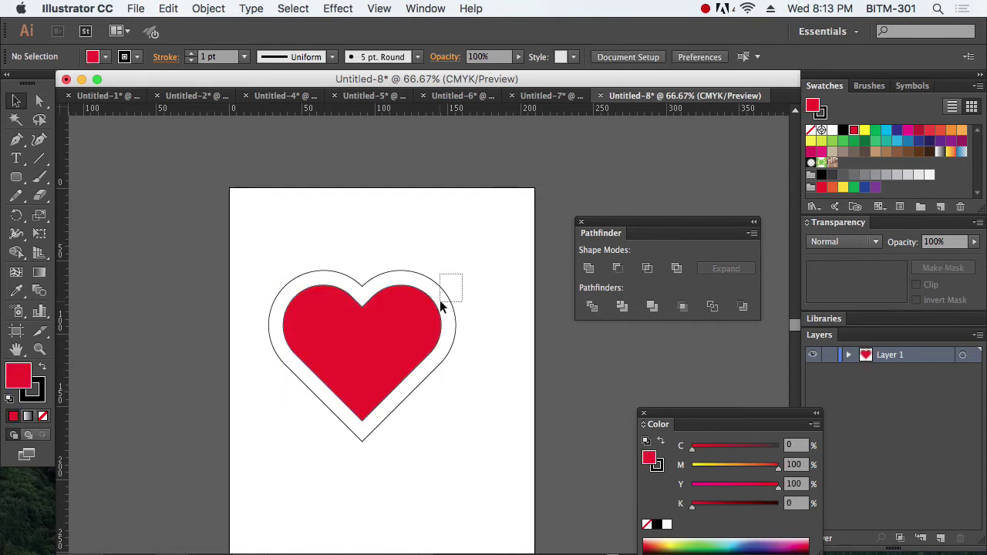
- Offset the original heart outline outward by 15 mm and fill the new outer heart with yellow
left_click_drag(441, 303, 443, 305)
left_click(208, 9)
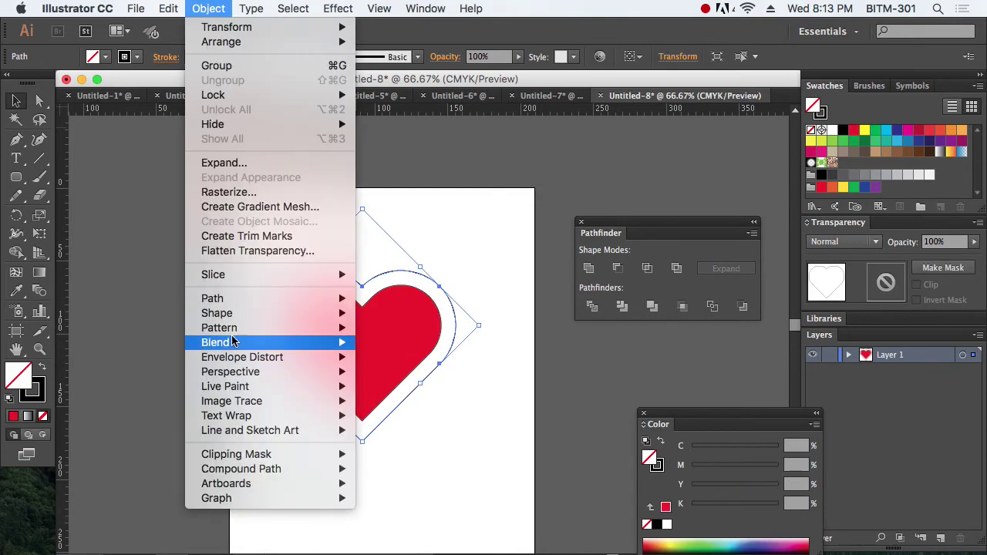
mouse_move(242, 297)
left_click(440, 348)
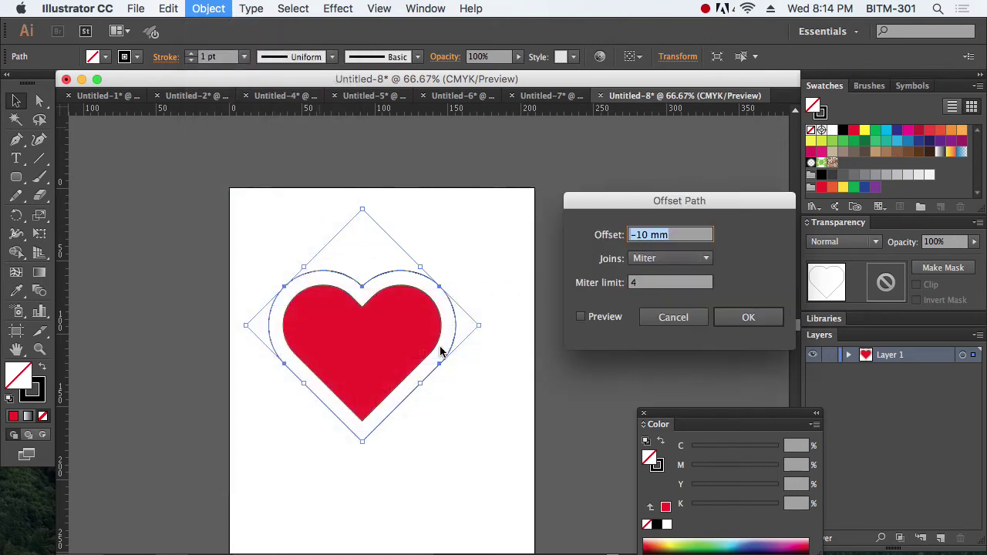
type("15")
key("Tab")
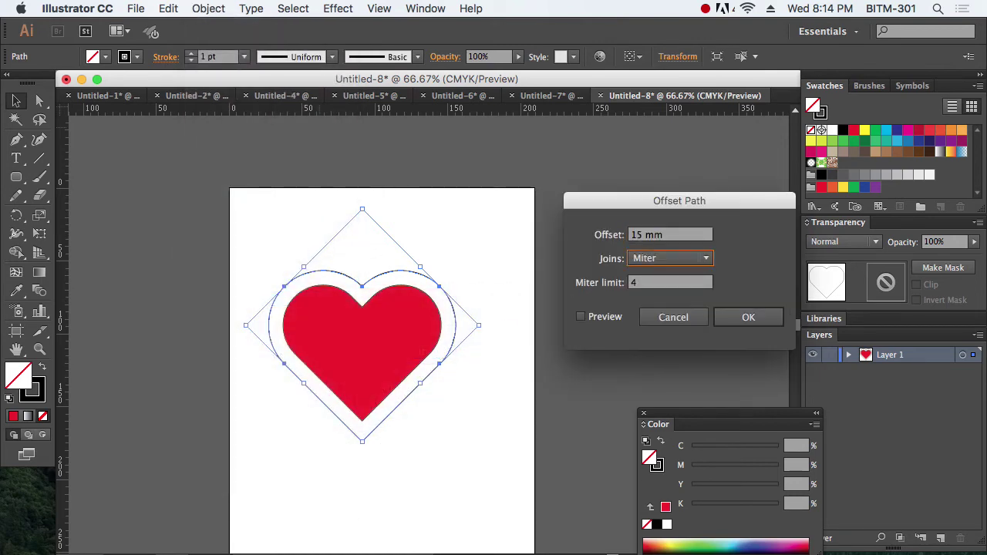
left_click(741, 319)
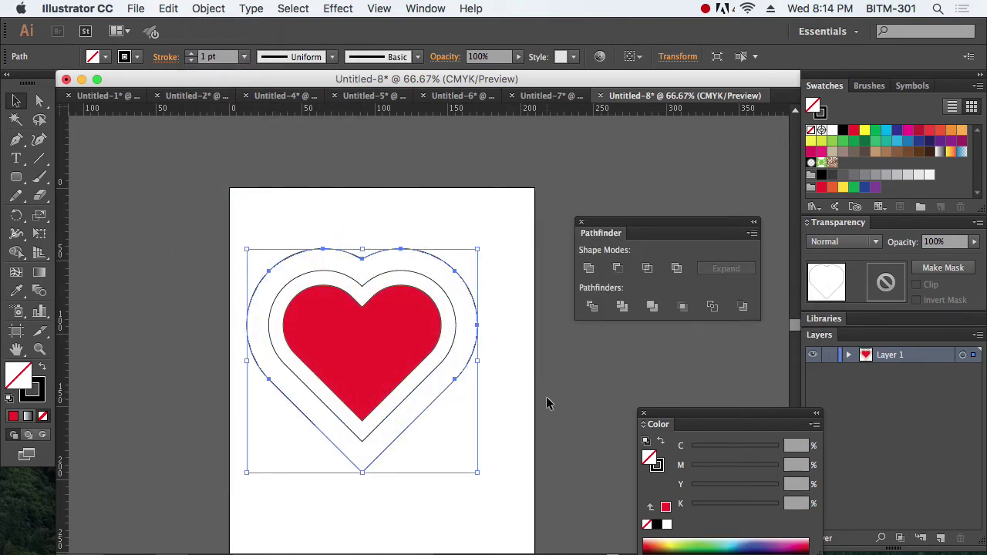
left_click(864, 131)
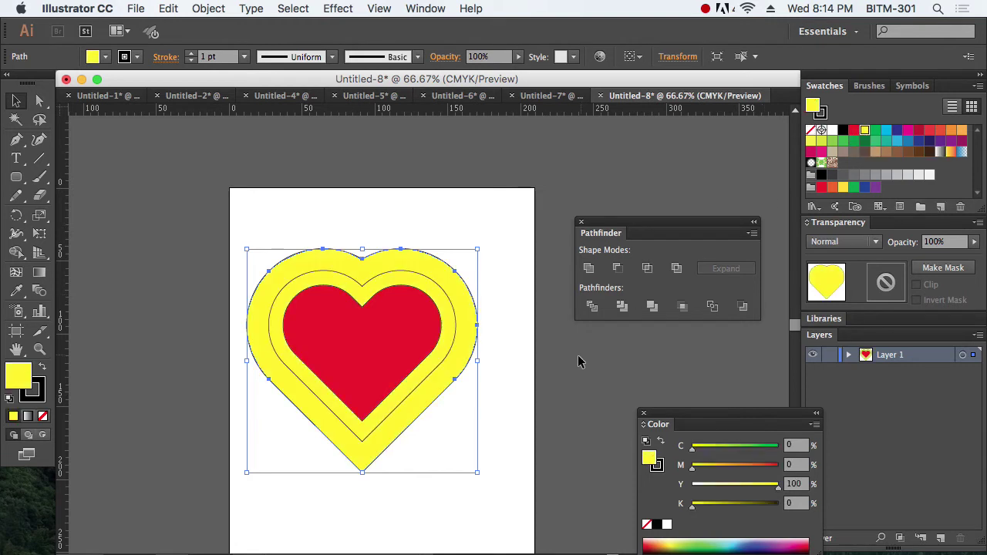
left_click(580, 362)
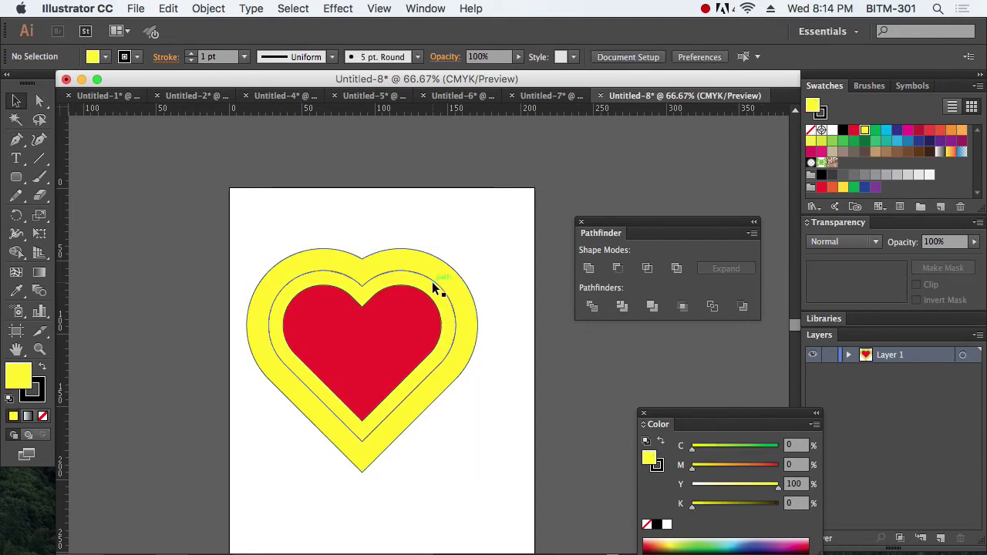
- Fill the middle heart with white and remove the stroke from all three hearts
left_click(440, 287)
left_click(832, 130)
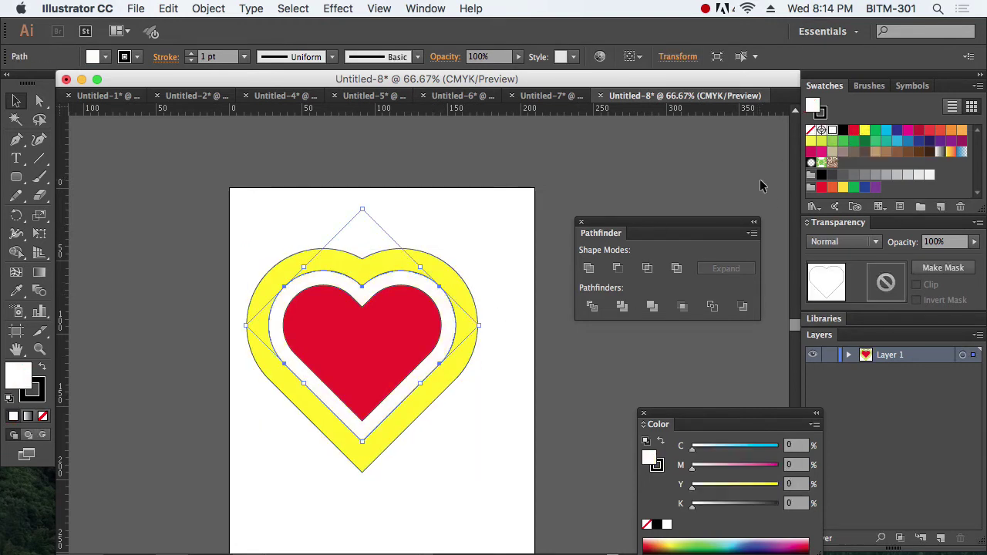
left_click(506, 420)
left_click_drag(513, 472, 231, 219)
key("x")
left_click(44, 418)
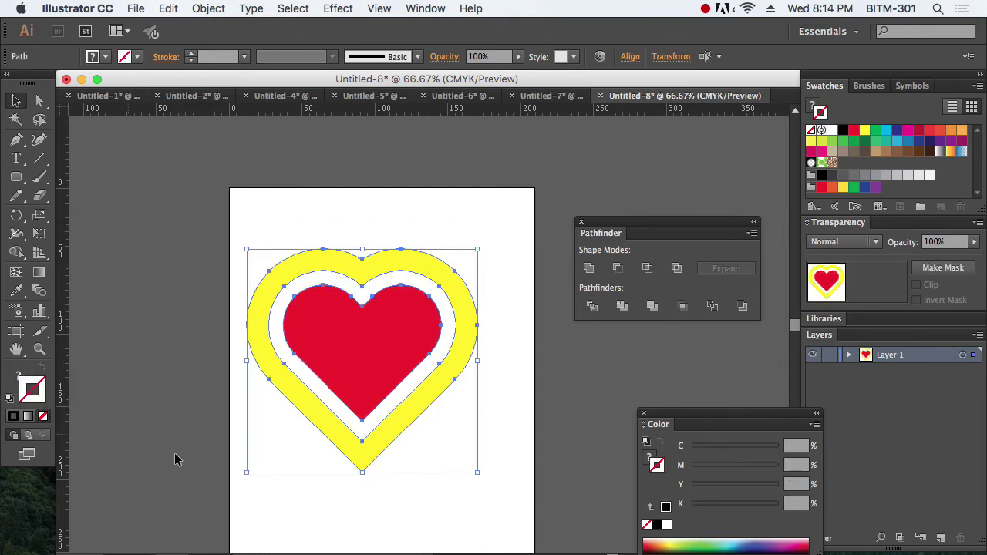
left_click(521, 457)
left_click_drag(521, 462, 390, 333)
left_click(515, 384)
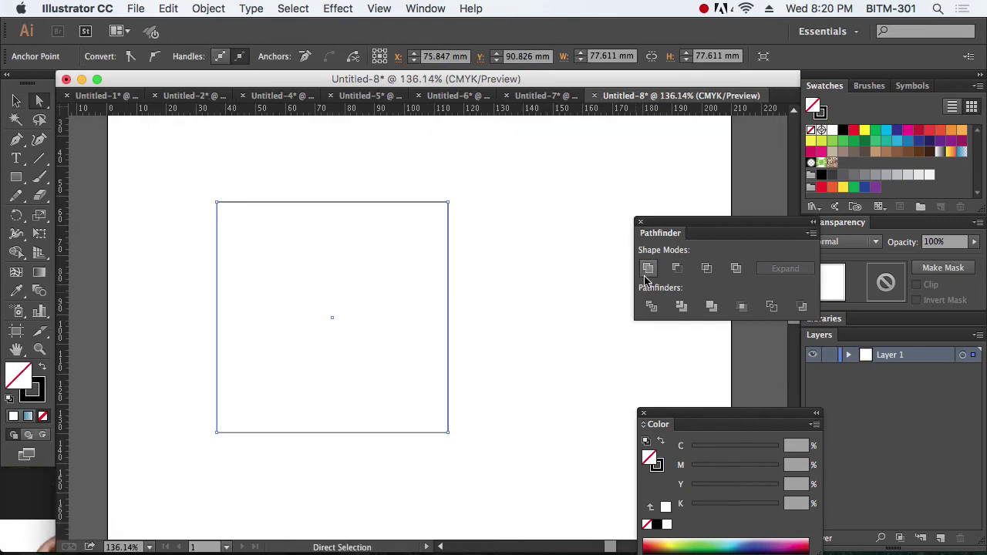
- Close the Pathfinder panel and add anchor points at the midpoints of the square's sides with Add Anchor Points
left_click(640, 222)
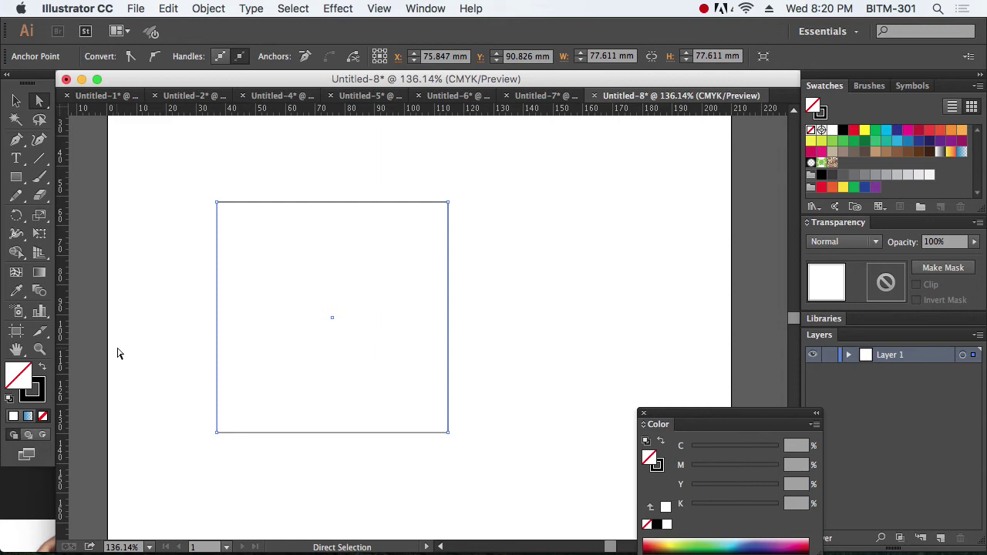
left_click(205, 9)
mouse_move(229, 298)
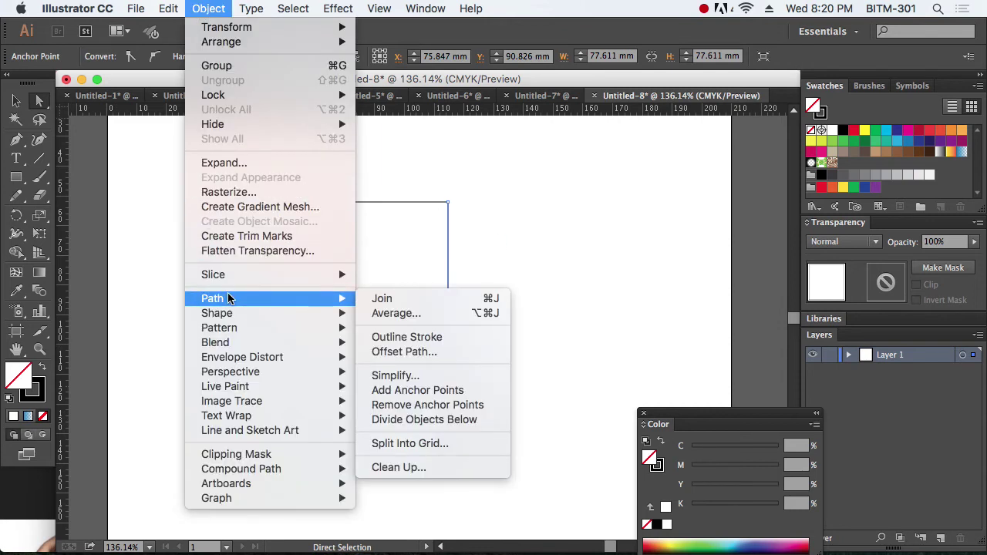
left_click(467, 391)
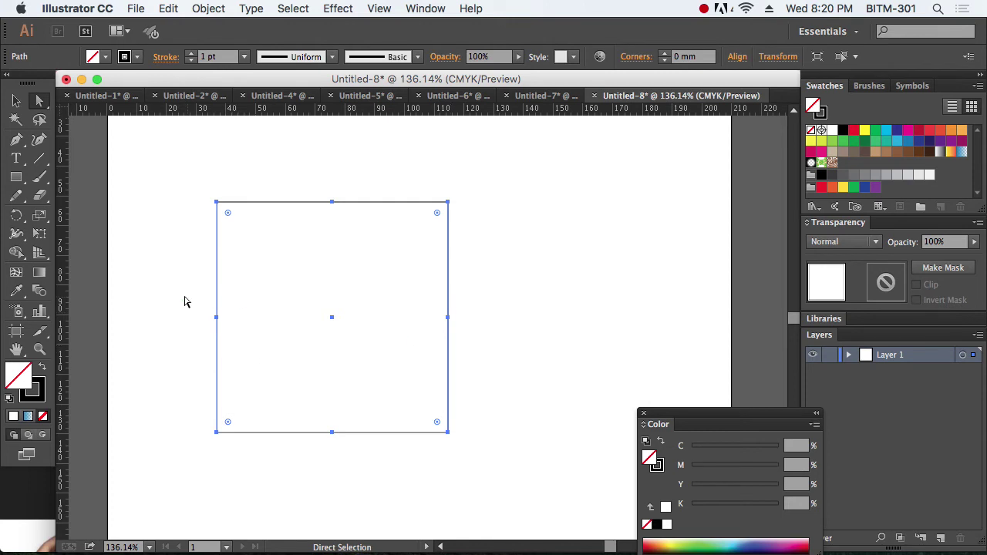
- Try shifting the square's left and right midpoint anchors rightward to form an arrow shape, and undo the shift
left_click_drag(185, 300, 276, 368)
left_click_drag(434, 309, 617, 342, "shift")
left_click(529, 470)
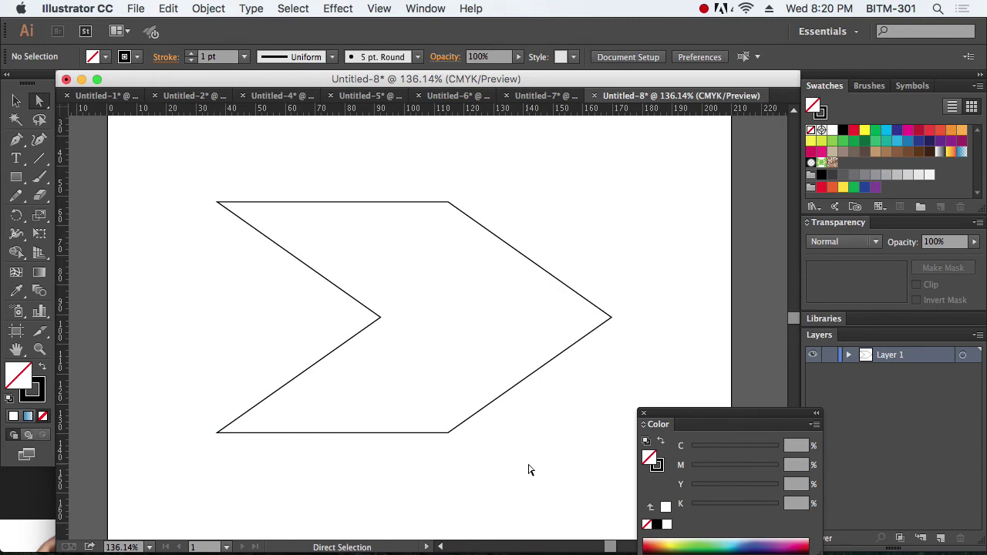
key("super+z")
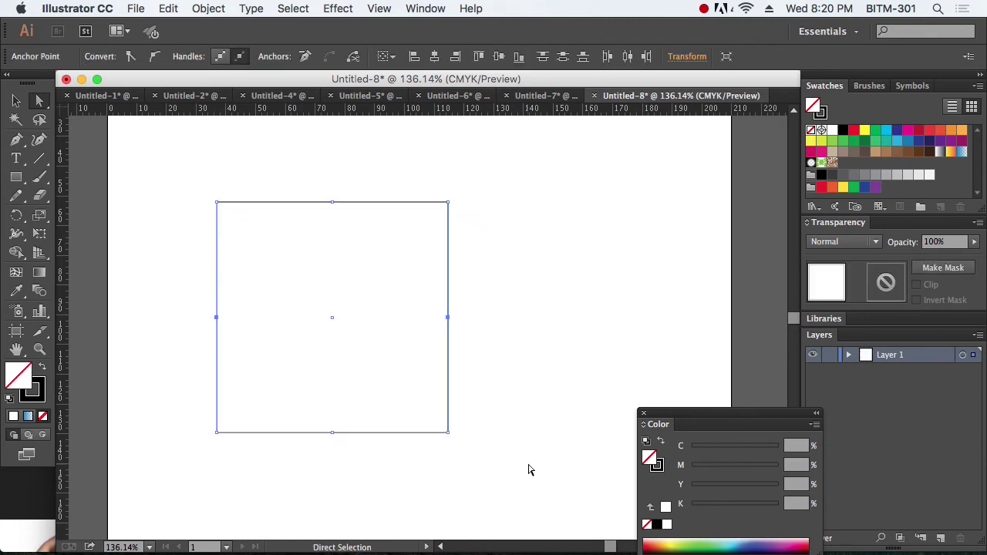
- Add another round of anchor points to the square and raise its top midpoint anchor into a peak
left_click(209, 9)
mouse_move(222, 302)
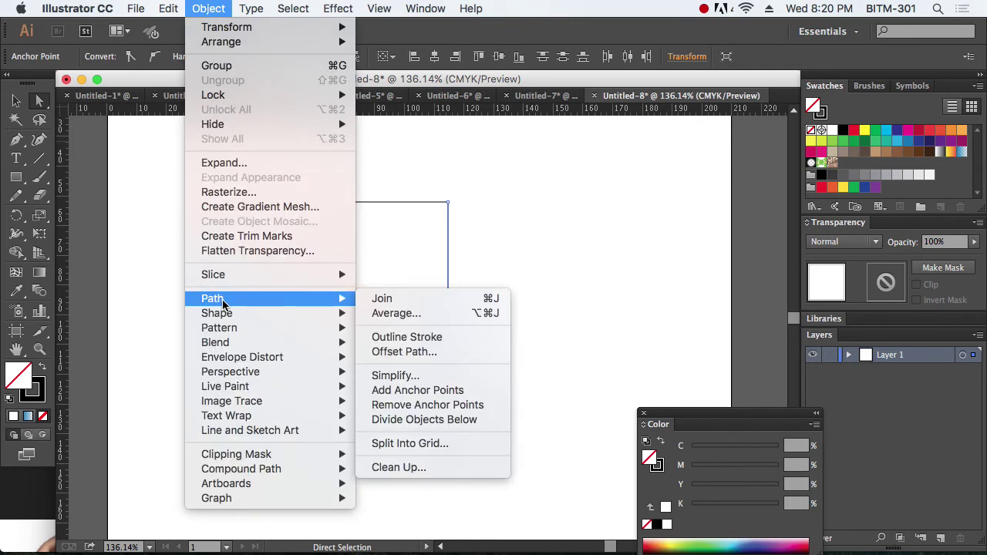
left_click(436, 391)
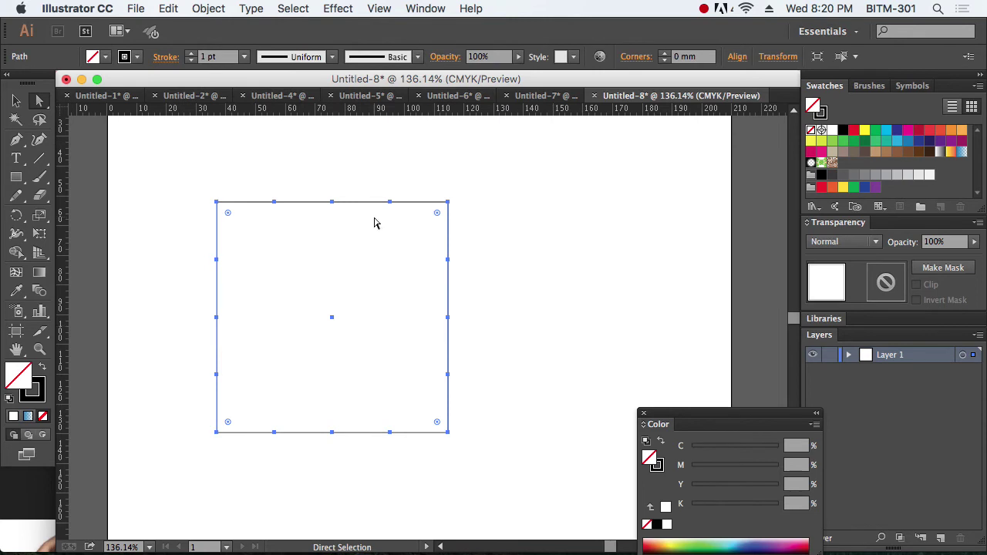
left_click_drag(316, 166, 334, 154)
left_click(542, 324)
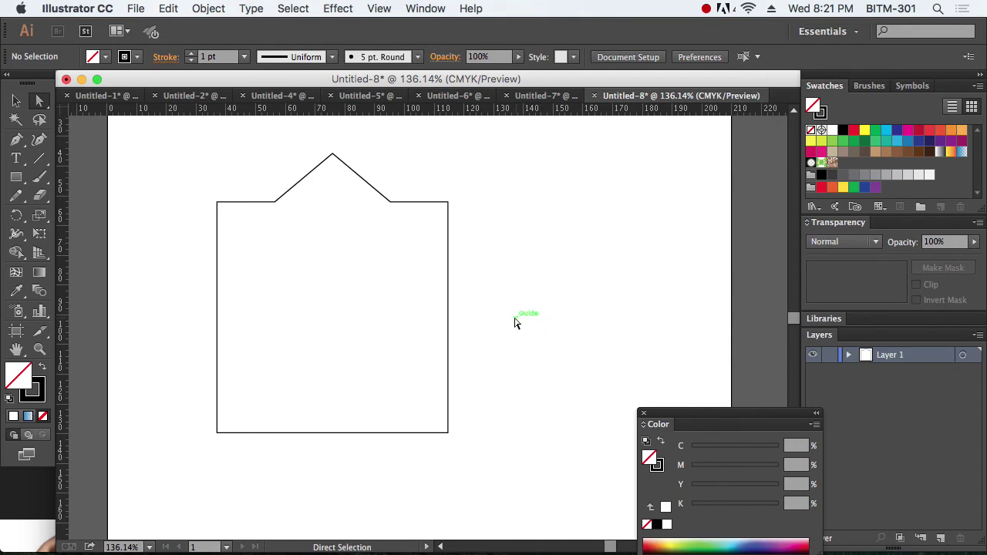
- Select the intermediate anchors on the shape's two sides and bottom edge, try deleting them, and undo the deletion
left_click_drag(478, 233, 414, 371)
left_click_drag(430, 248, 472, 389)
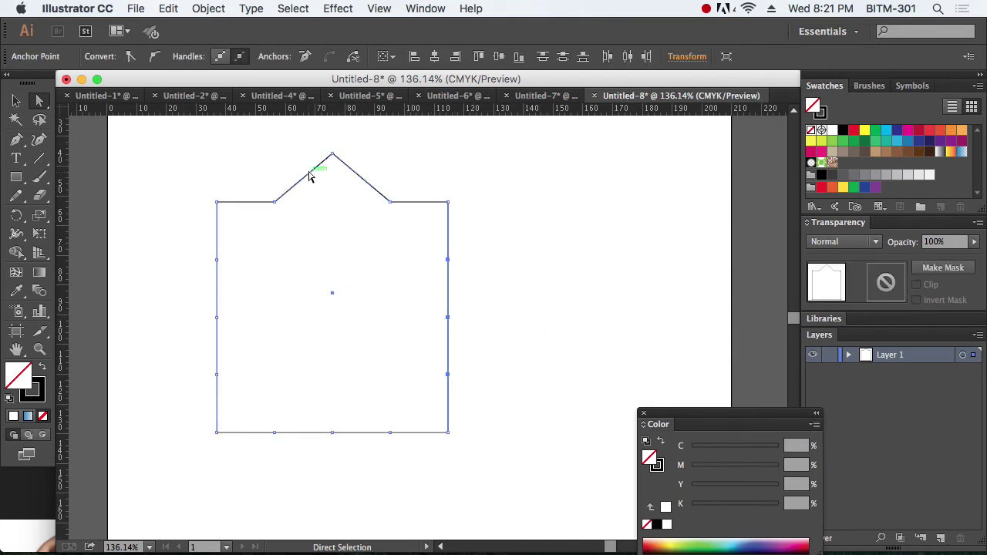
left_click_drag(258, 402, 410, 473)
left_click_drag(189, 239, 250, 396)
key("Delete")
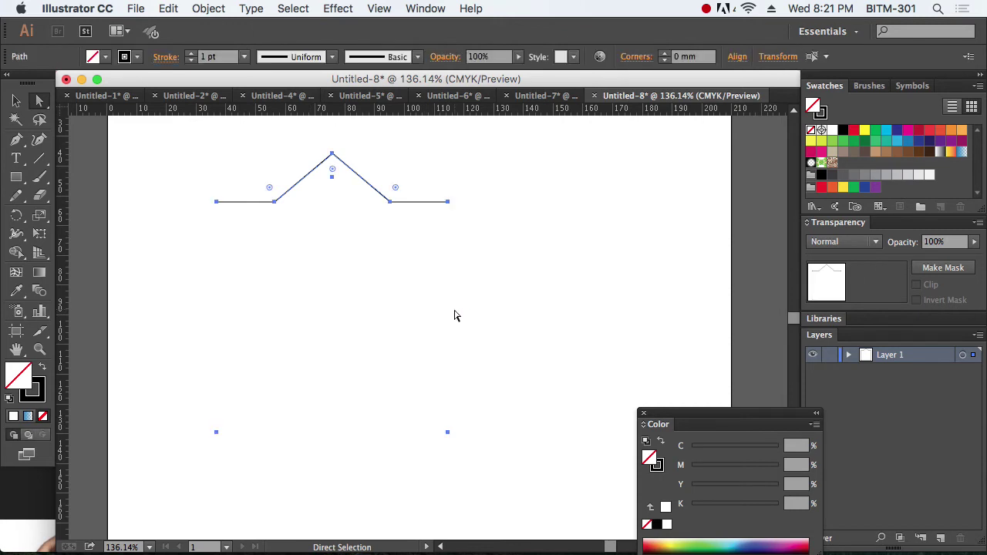
key("super+z")
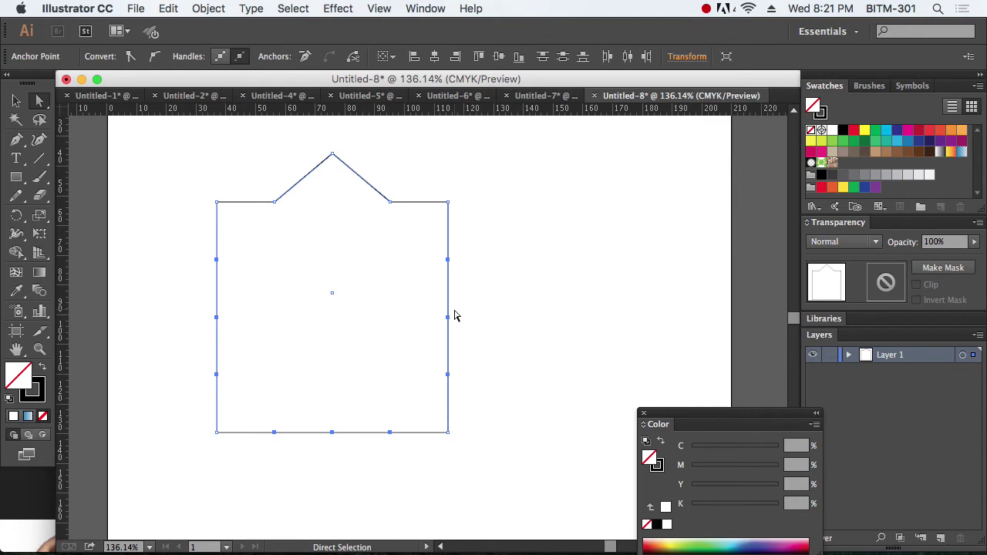
- Strip the selected side and bottom anchors with Remove Anchor Points and check the outline's remaining anchors
left_click(207, 10)
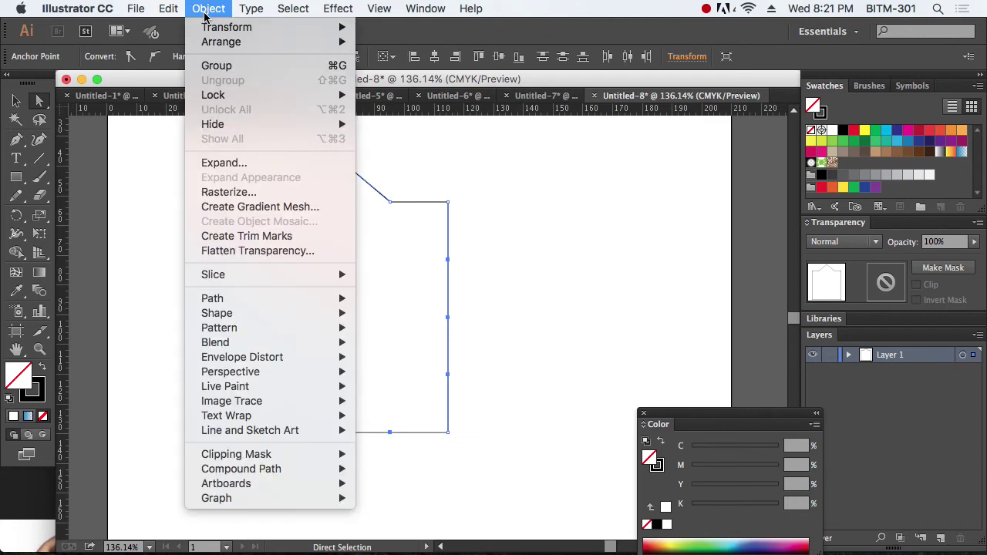
mouse_move(249, 298)
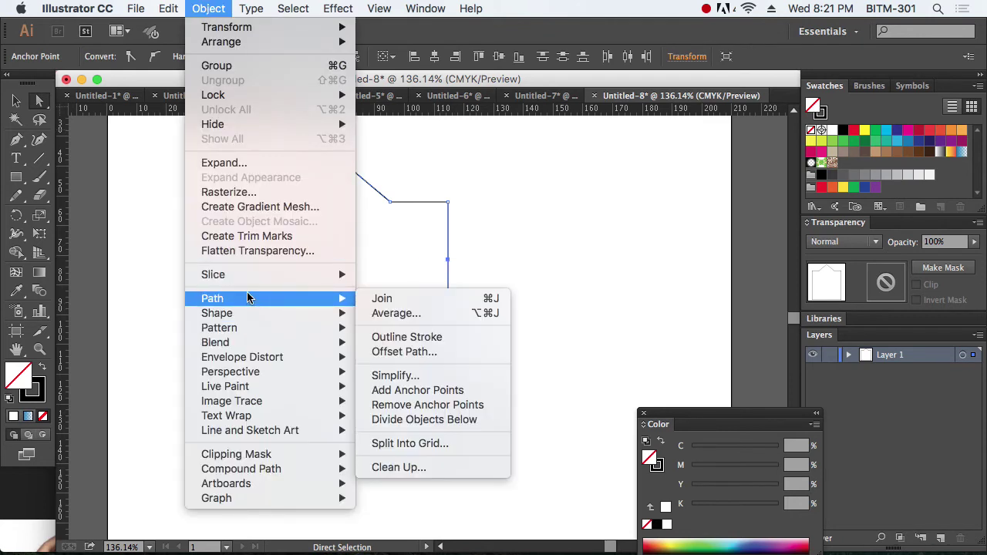
left_click(449, 410)
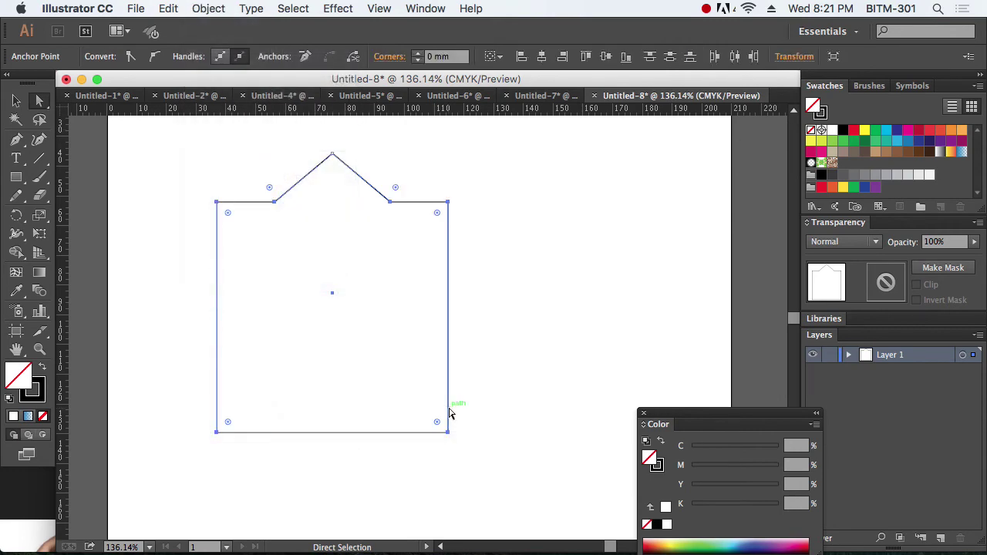
left_click(560, 403)
left_click_drag(536, 369, 244, 308)
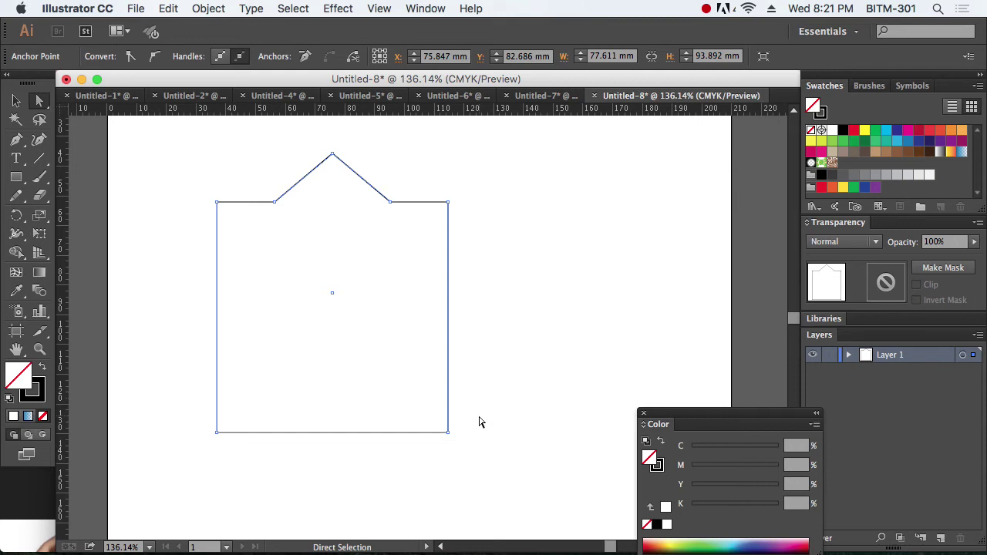
key("v")
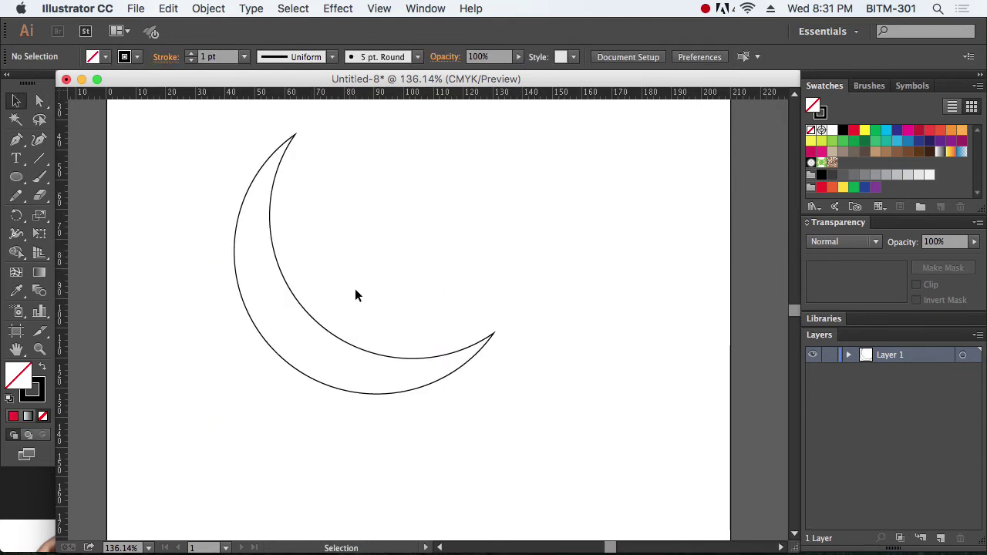
- Draw a circle about 68 mm in diameter over the crescent's lower tip and fill it with yellow
left_click(16, 178)
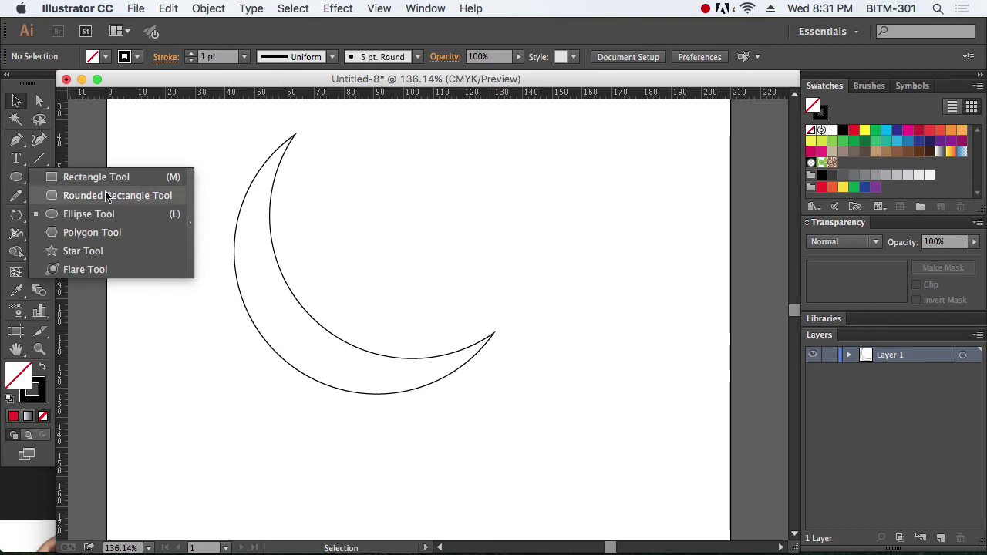
left_click(105, 216)
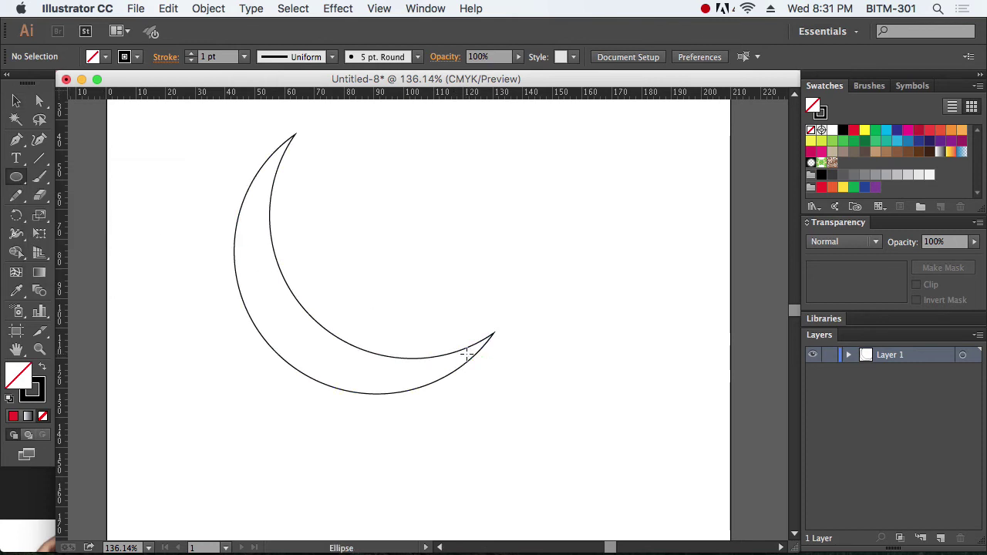
left_click_drag(466, 353, 568, 444)
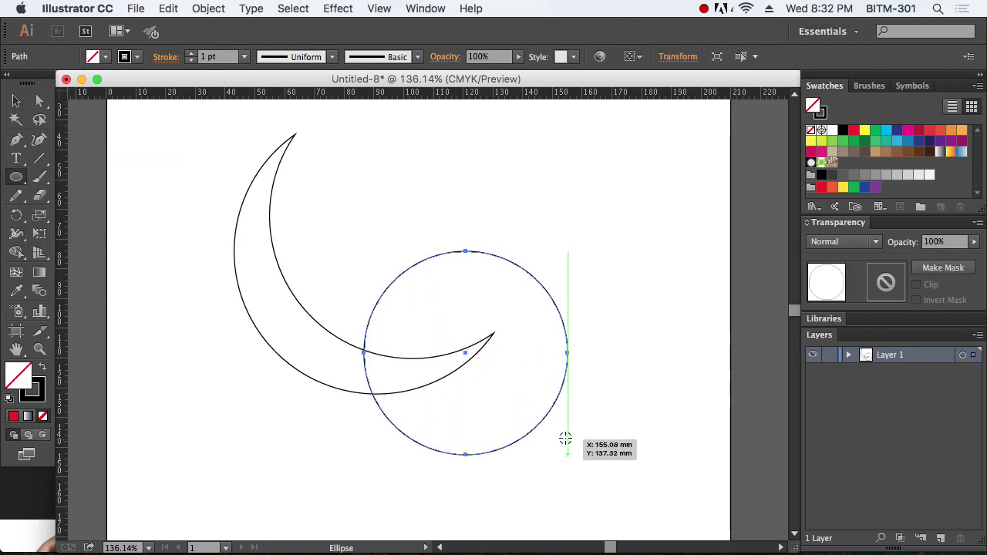
left_click(17, 102)
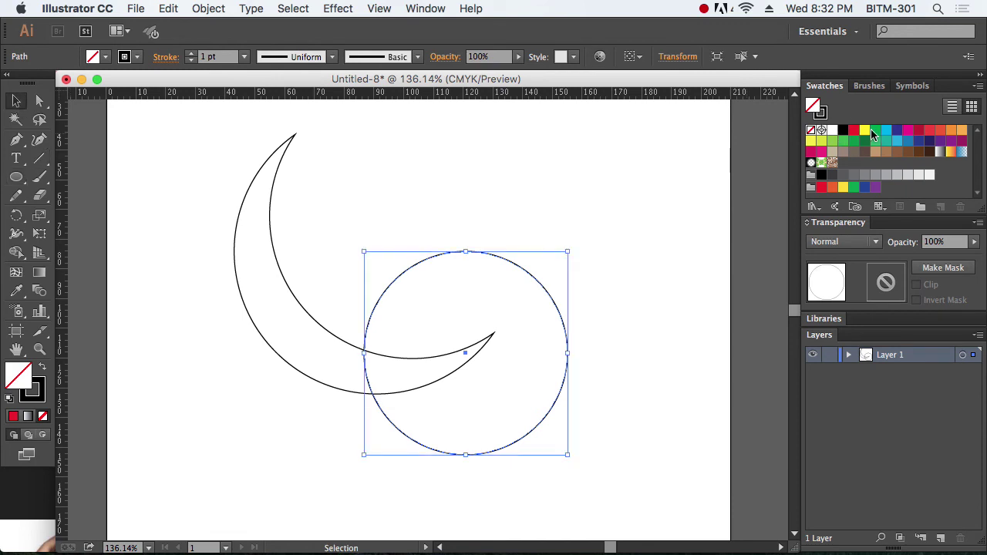
left_click(865, 131)
left_click(623, 271)
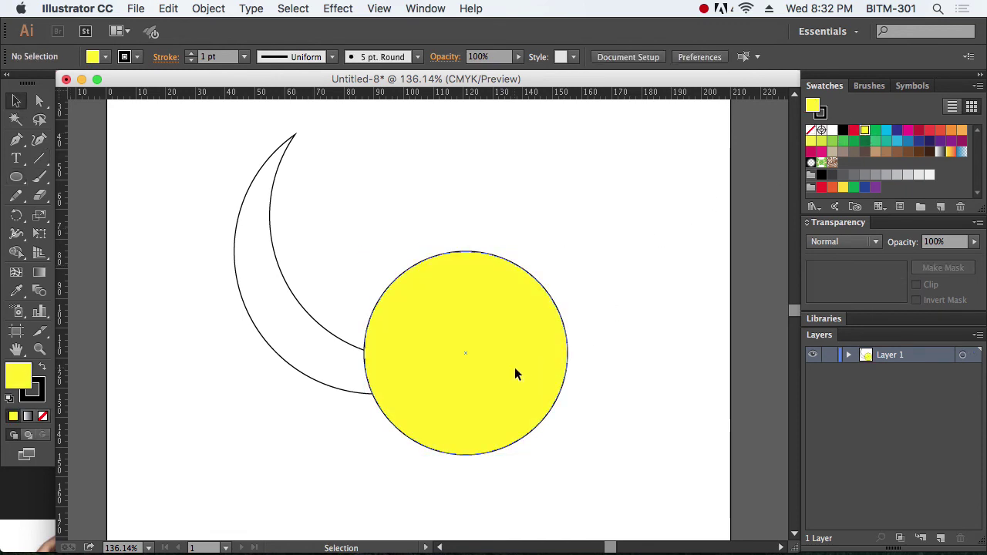
- Move the yellow circle slightly to the left over the crescent
left_click(515, 369)
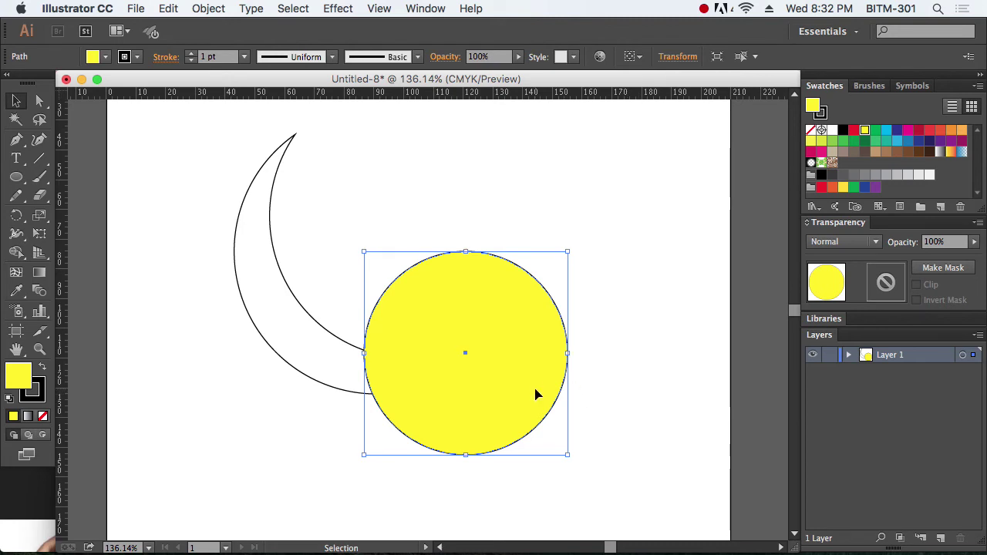
left_click_drag(538, 397, 531, 396)
left_click(656, 438)
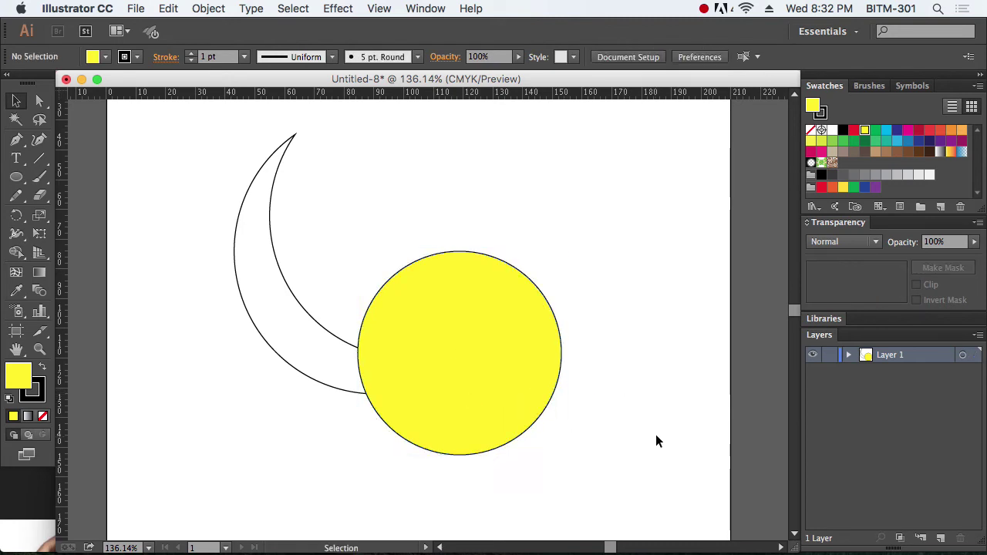
- Offset the yellow circle's path outward by 3 mm with miter joins and a miter limit of 4
key("z")
left_click_drag(216, 148, 636, 481)
scroll(637, 447, "down", 1)
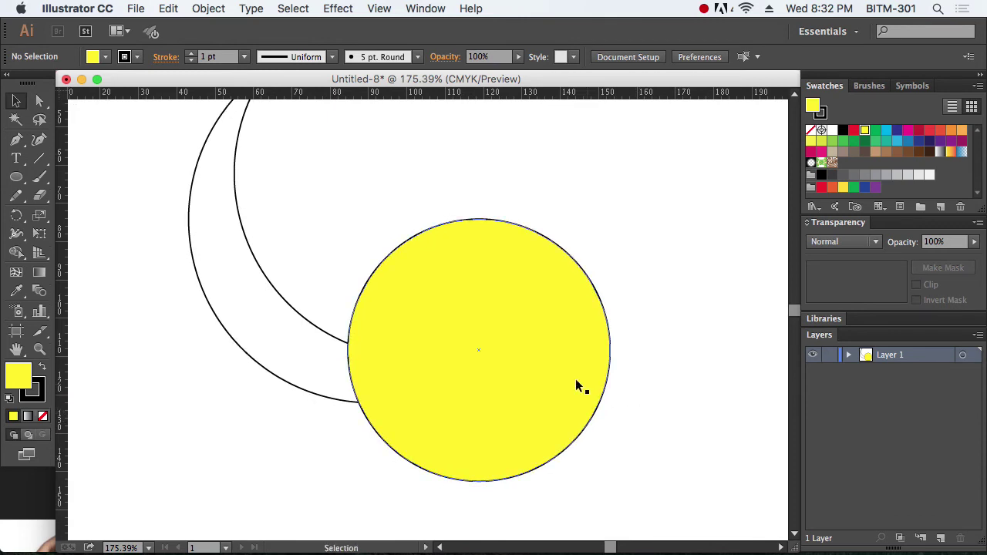
left_click(502, 366)
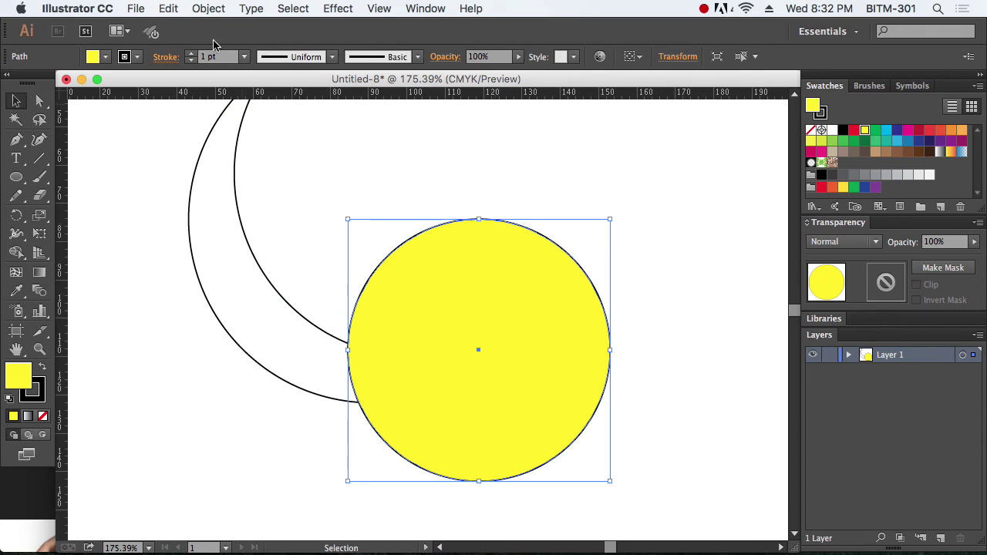
left_click(208, 8)
mouse_move(258, 303)
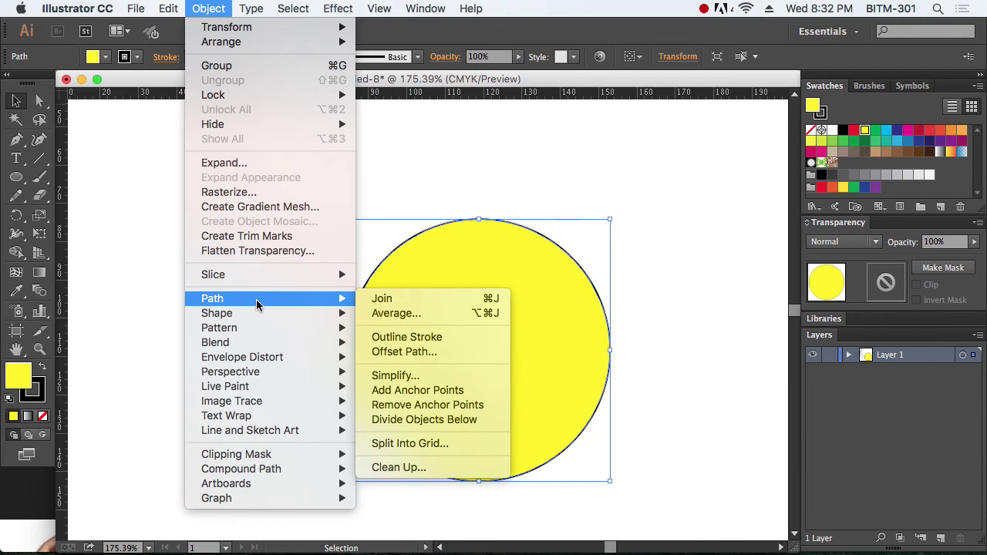
left_click(409, 352)
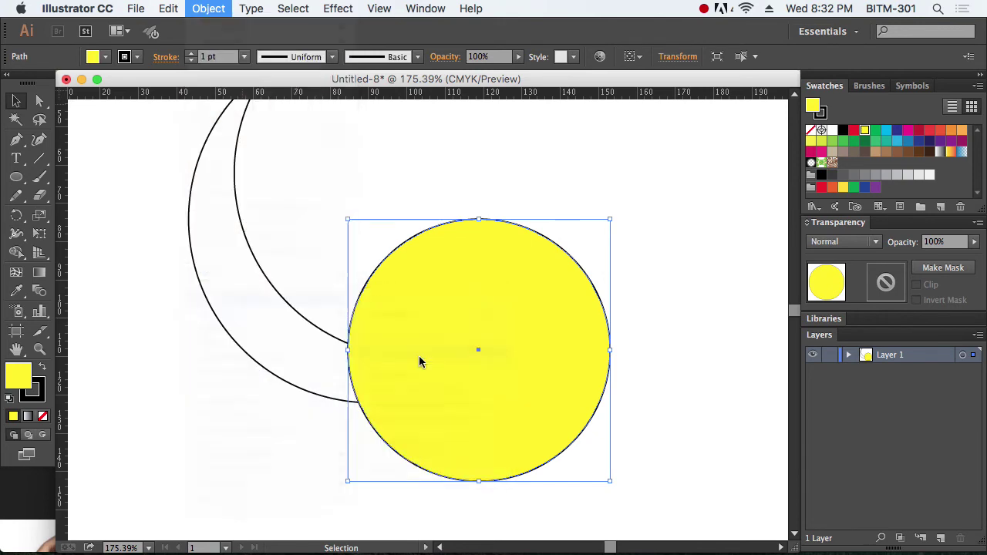
left_click(610, 319)
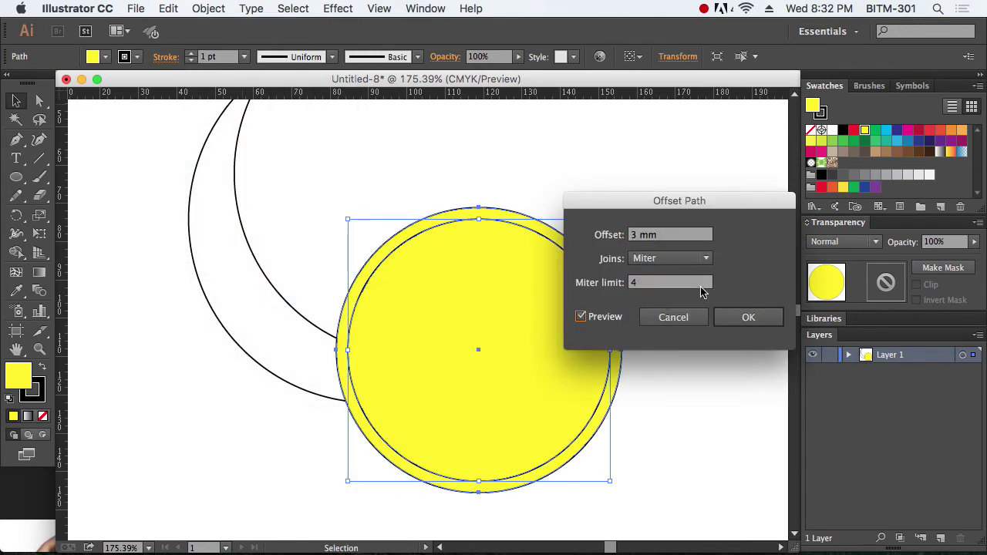
left_click(748, 317)
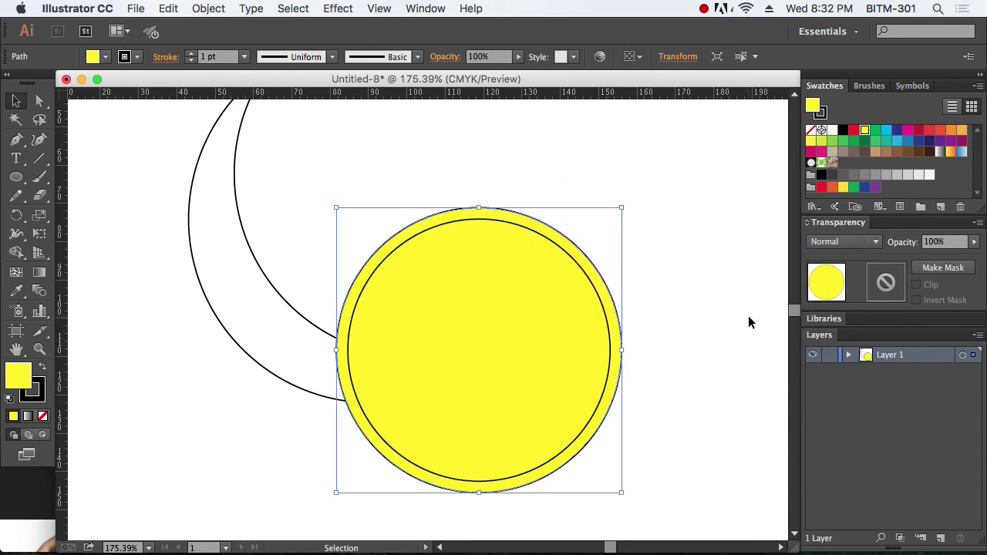
- Offset the original yellow circle's path inward with an offset of -3 mm, miter joins and a miter limit of 4
left_click(487, 320)
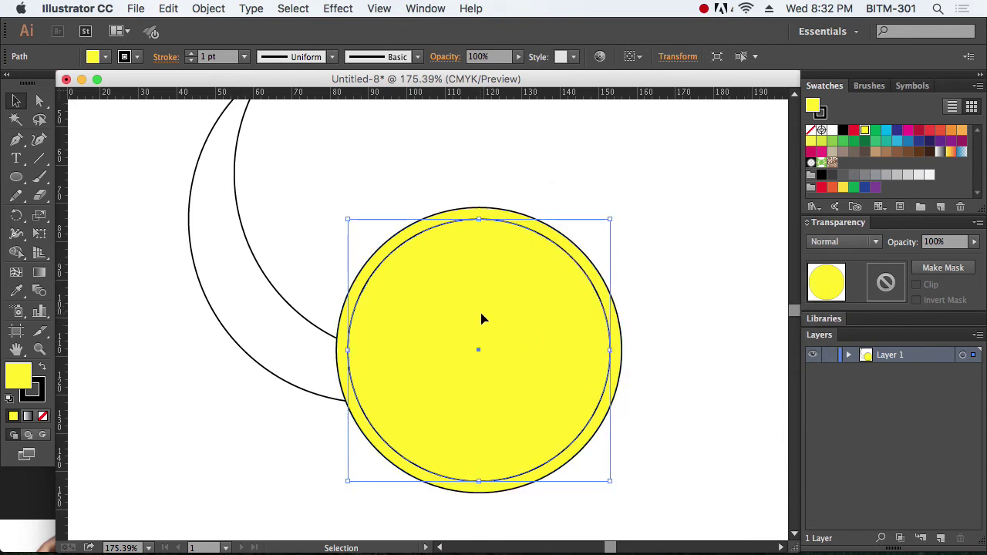
left_click(218, 11)
mouse_move(260, 305)
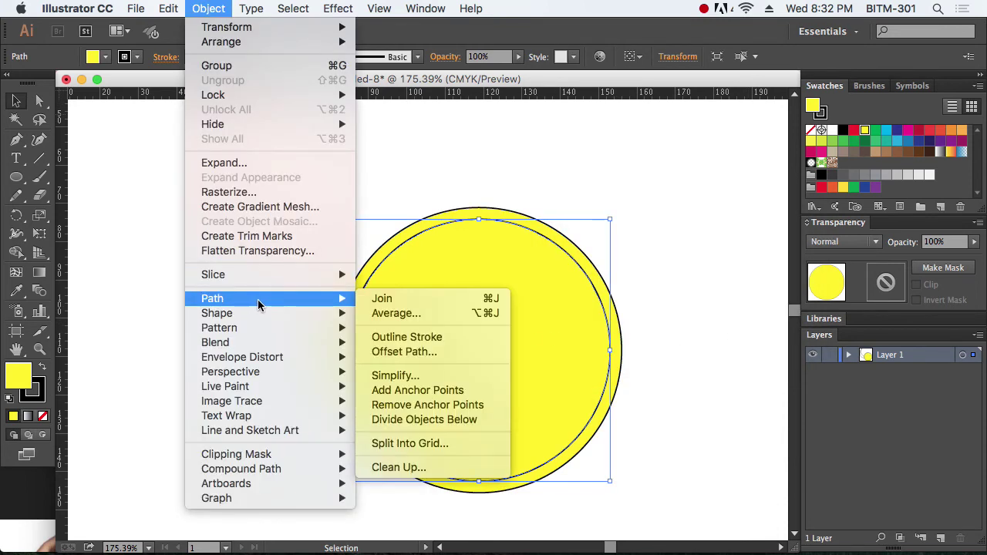
left_click(404, 351)
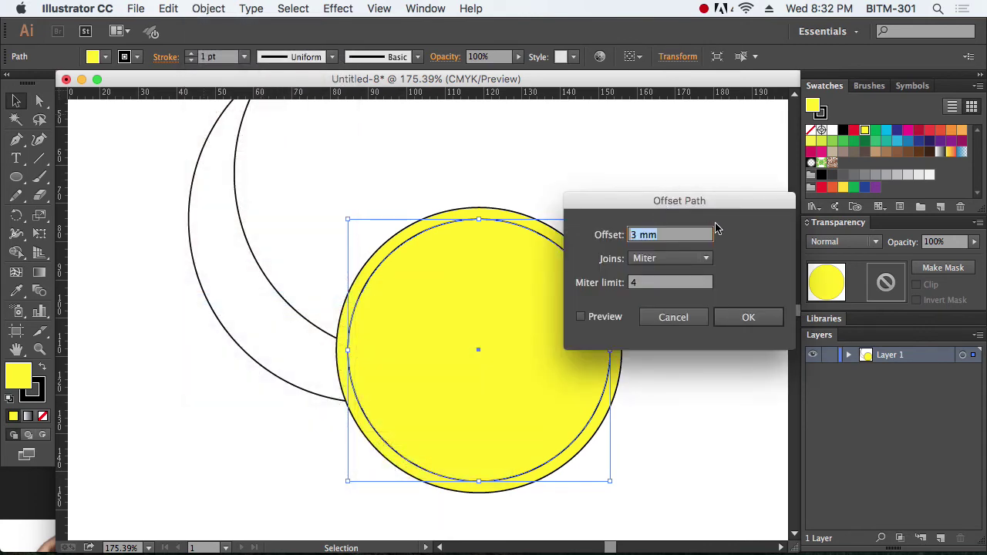
type("-4")
left_click(748, 317)
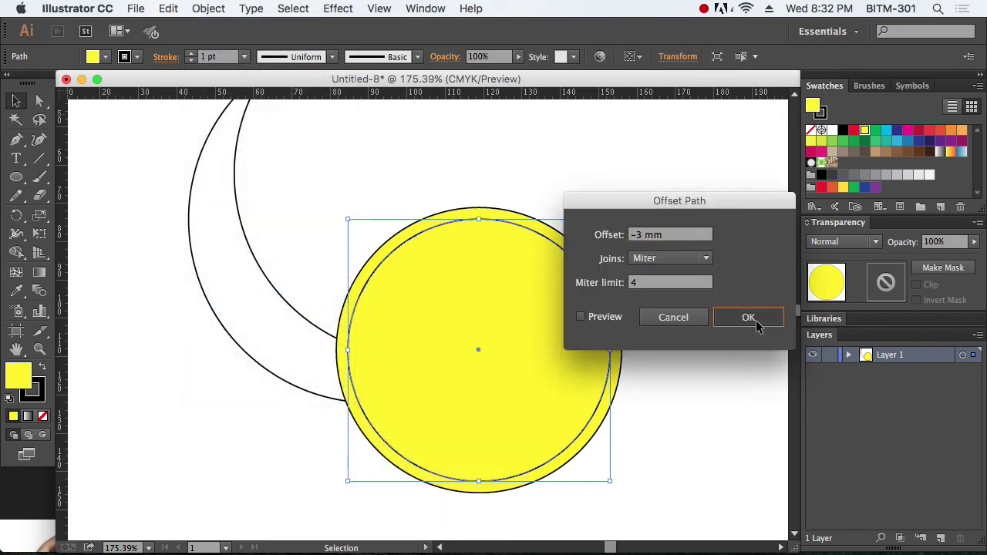
left_click(711, 317)
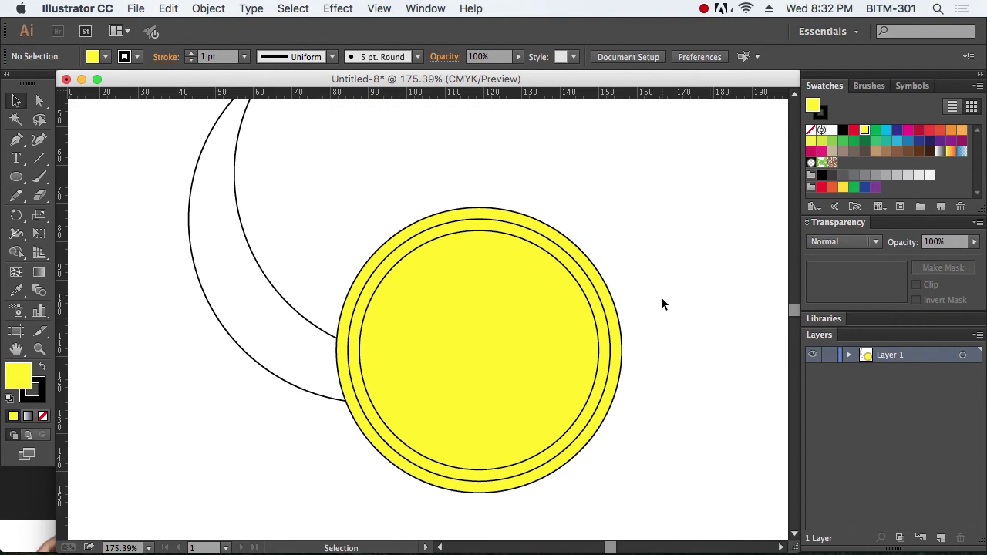
- Remove the fill from all three concentric circles
left_click_drag(429, 235, 430, 231)
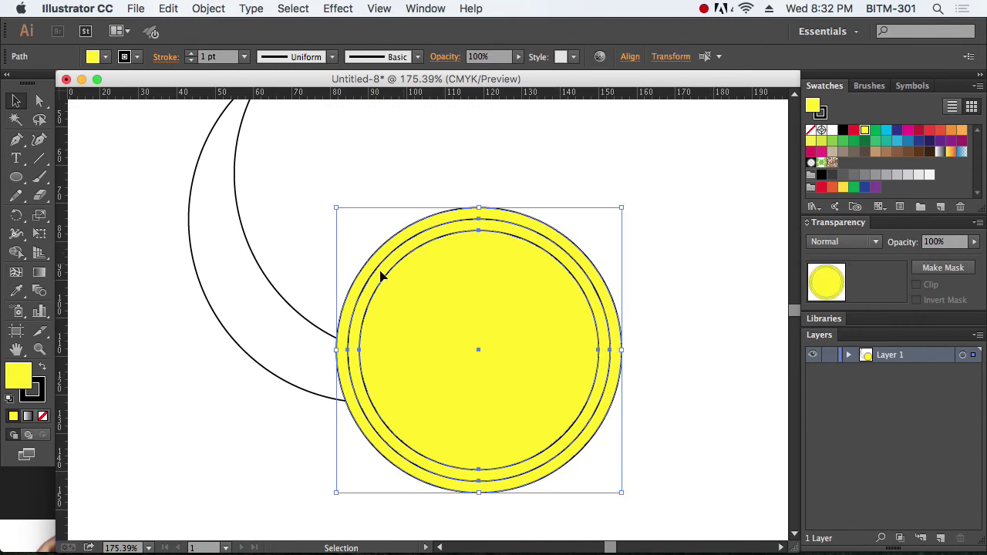
left_click(43, 417)
left_click(661, 405)
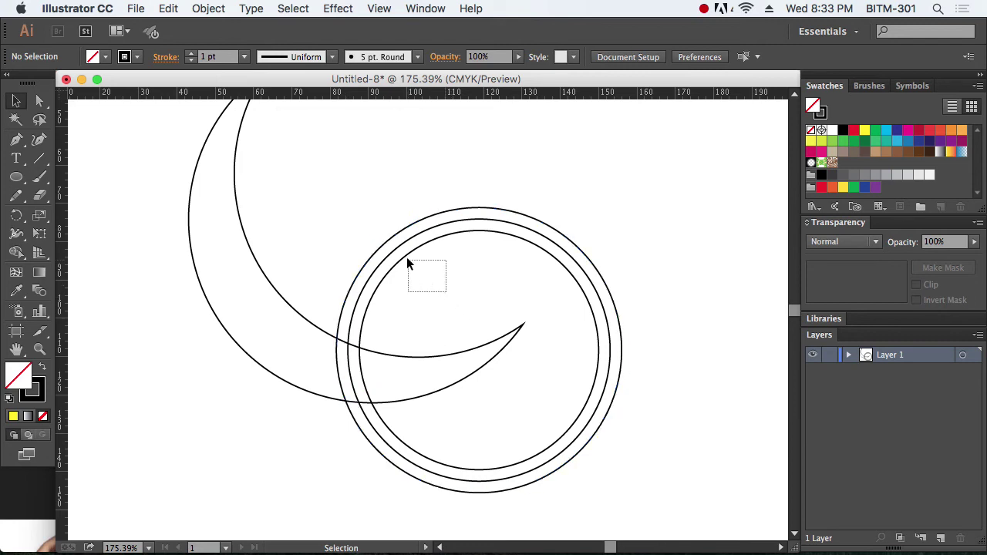
- Hide the two inner concentric circles, leaving only the outermost circle over the crescent
left_click_drag(408, 260, 399, 247)
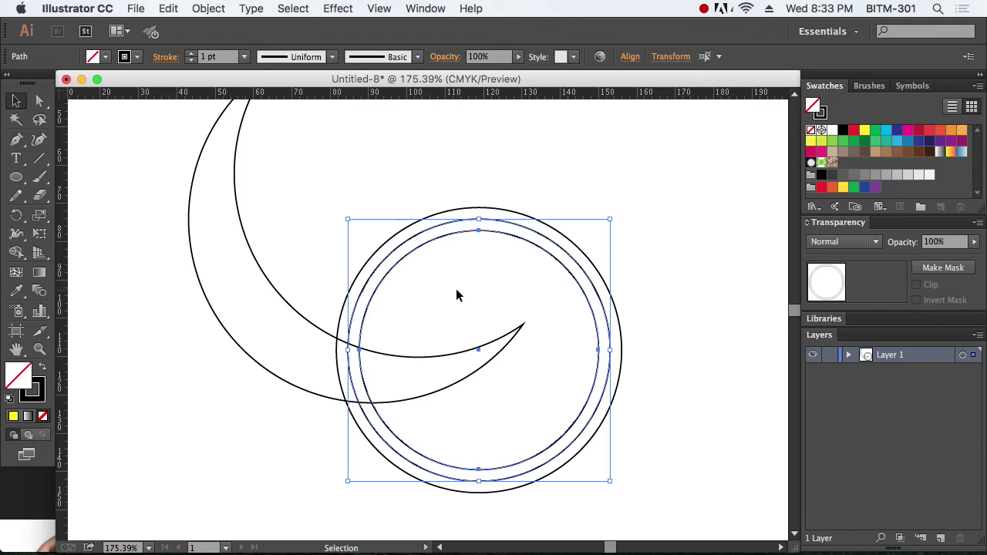
left_click(208, 8)
mouse_move(260, 126)
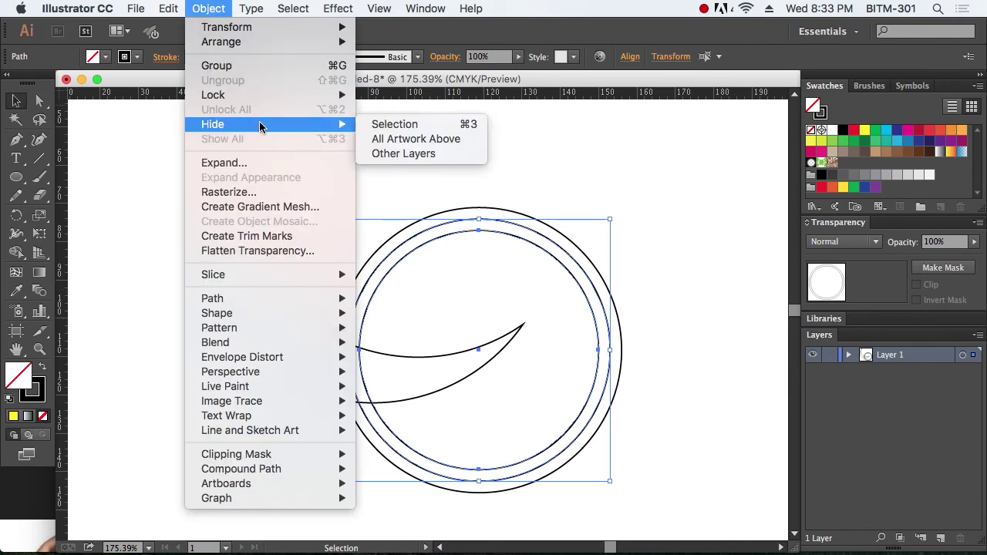
left_click(407, 126)
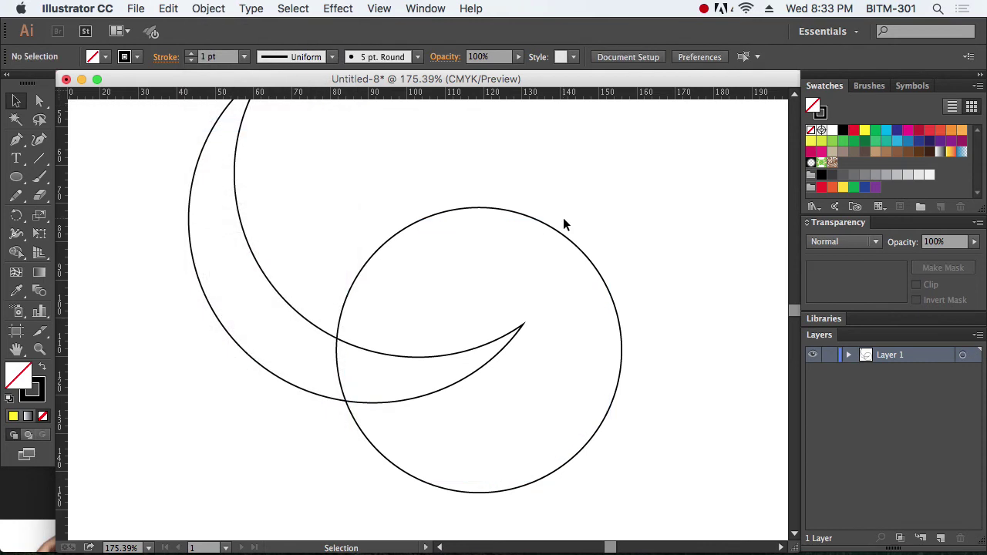
- Fill the outermost circle with the red swatch
left_click(377, 261)
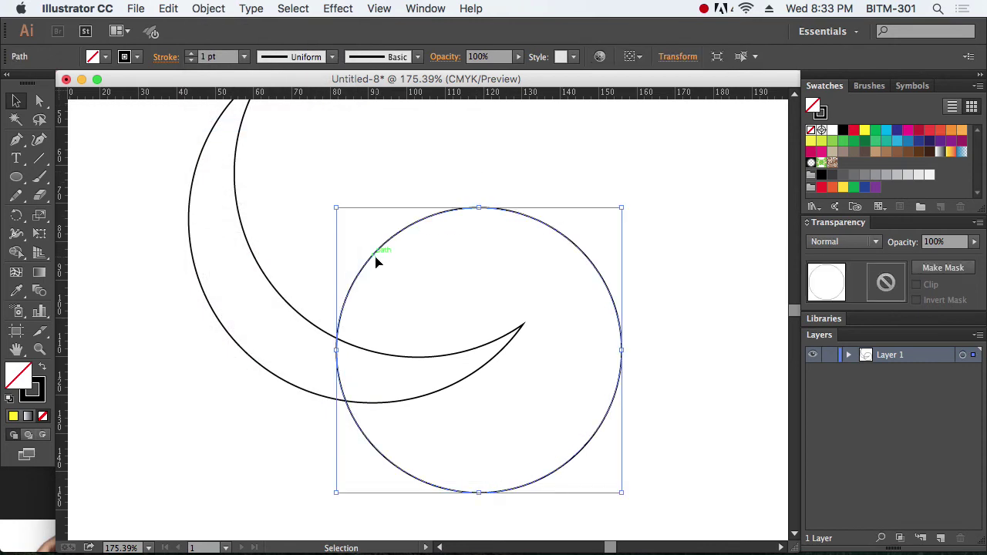
left_click(853, 130)
left_click(442, 146)
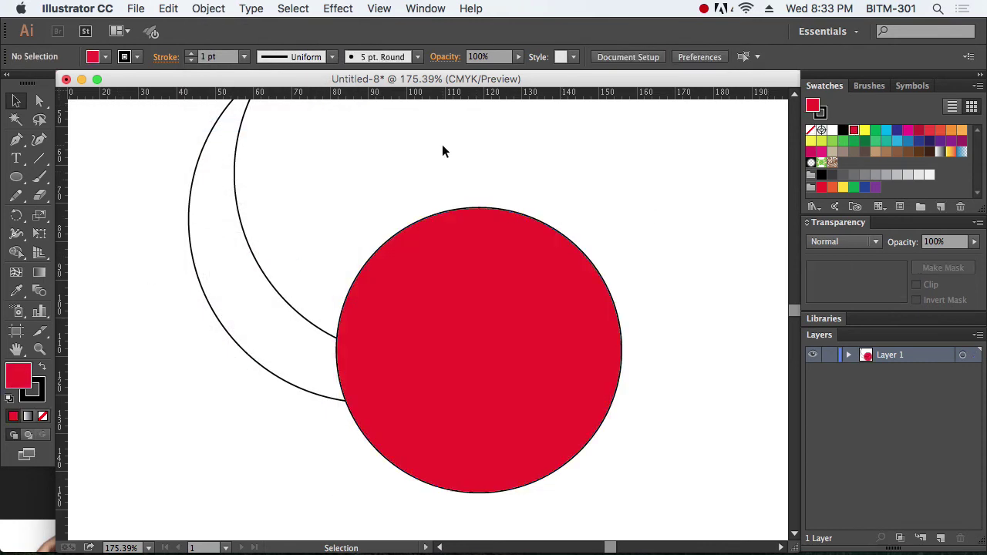
- Cut the crescent with the red circle using Divide Objects Below
left_click_drag(365, 144, 483, 242)
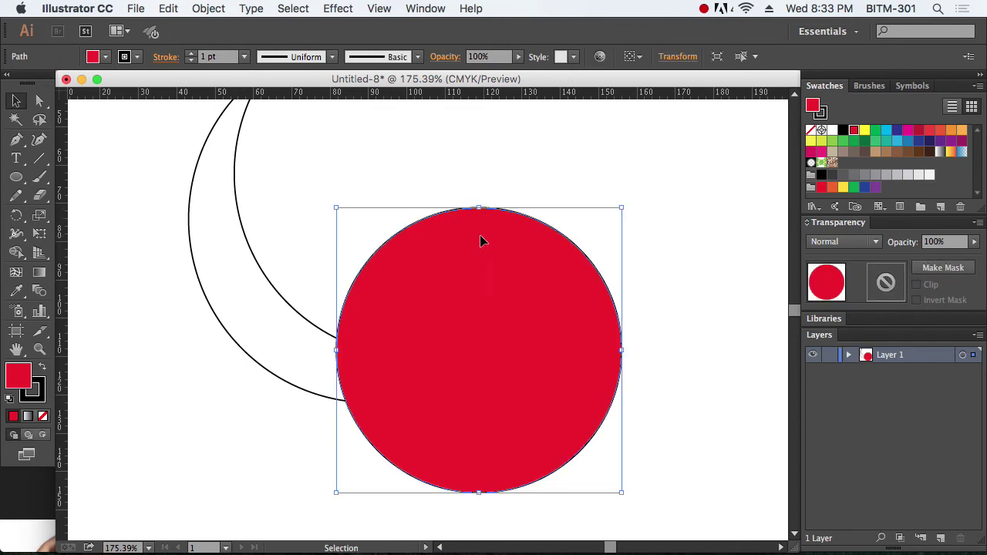
left_click(210, 8)
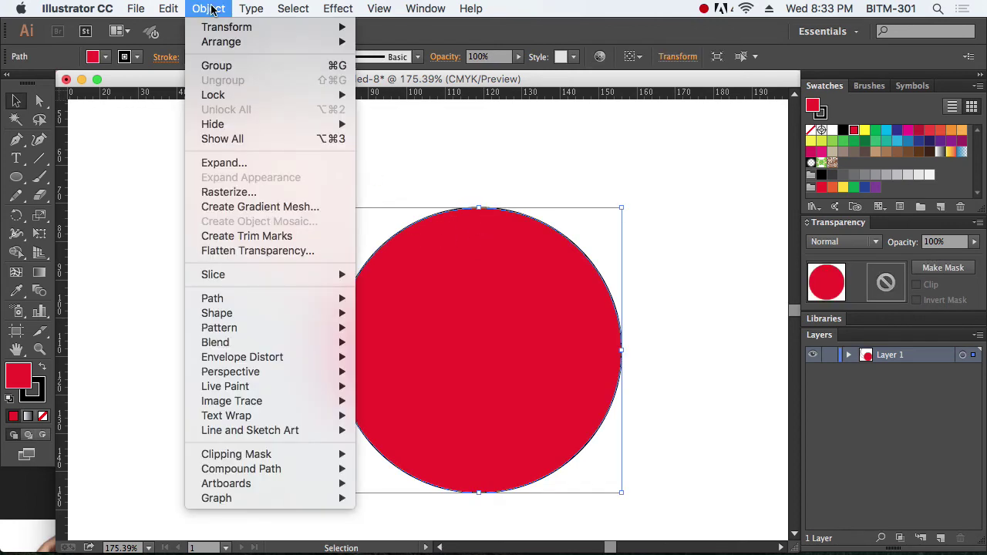
mouse_move(273, 305)
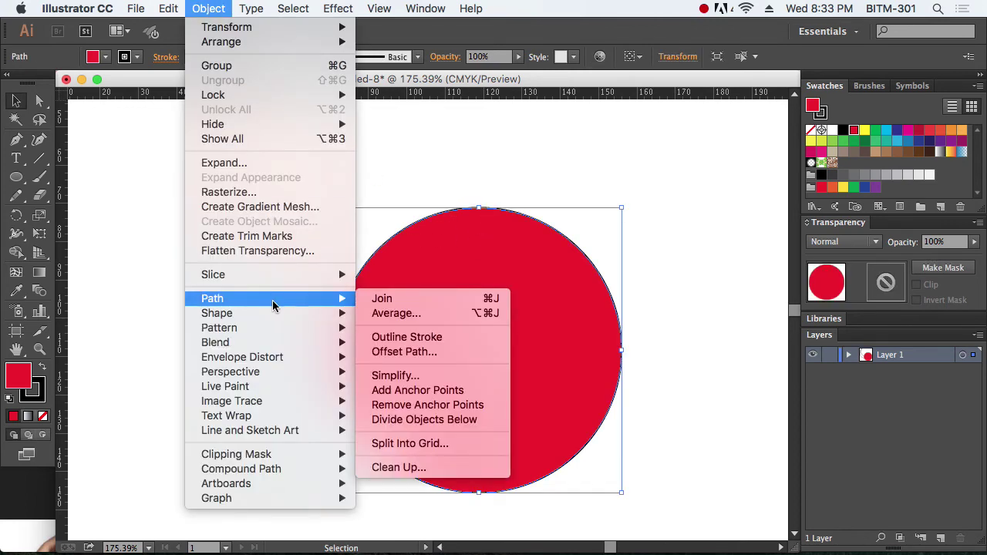
left_click(436, 421)
left_click(560, 378)
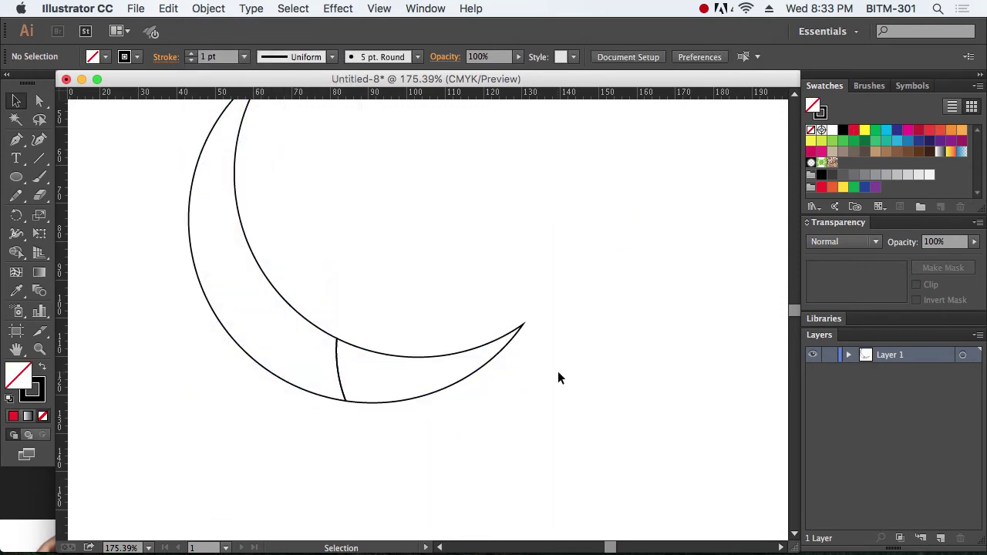
- Delete the crescent's cut-off lower tip and show all hidden circles again
left_click_drag(488, 426, 417, 309)
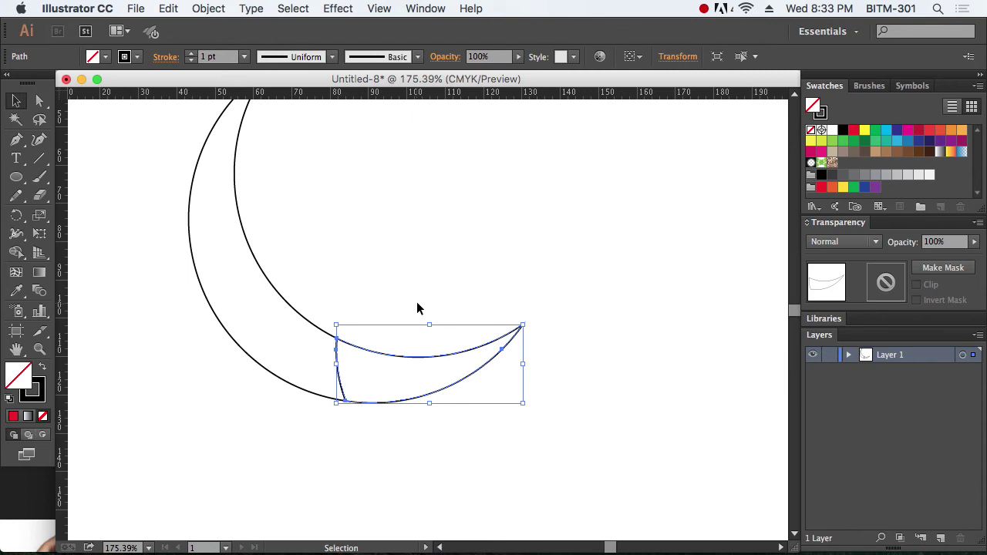
key("Delete")
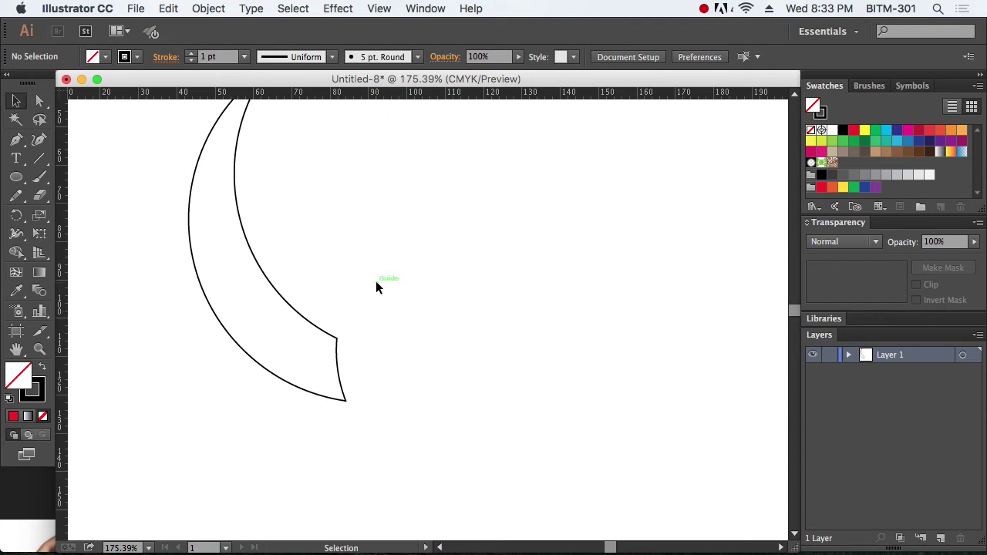
left_click(209, 8)
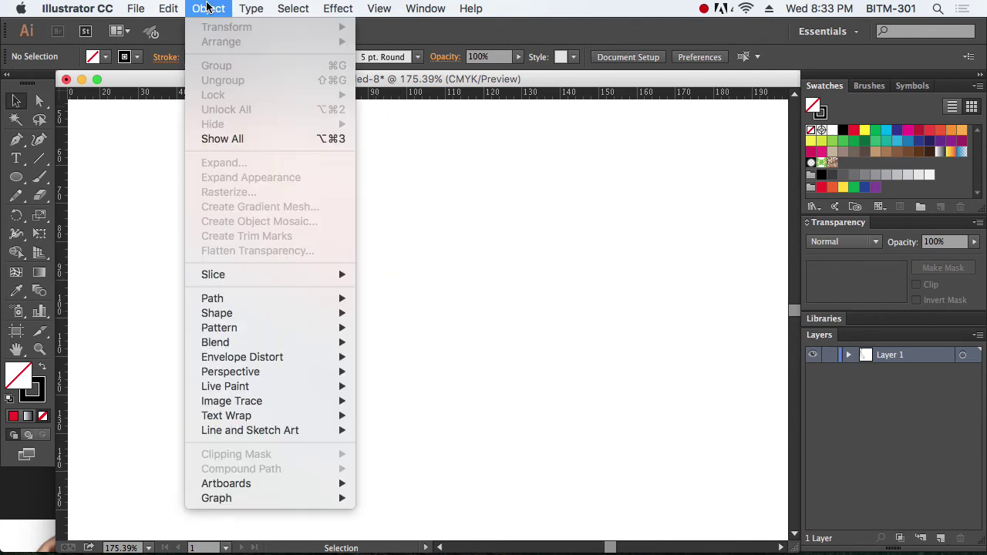
left_click(231, 138)
left_click(663, 347)
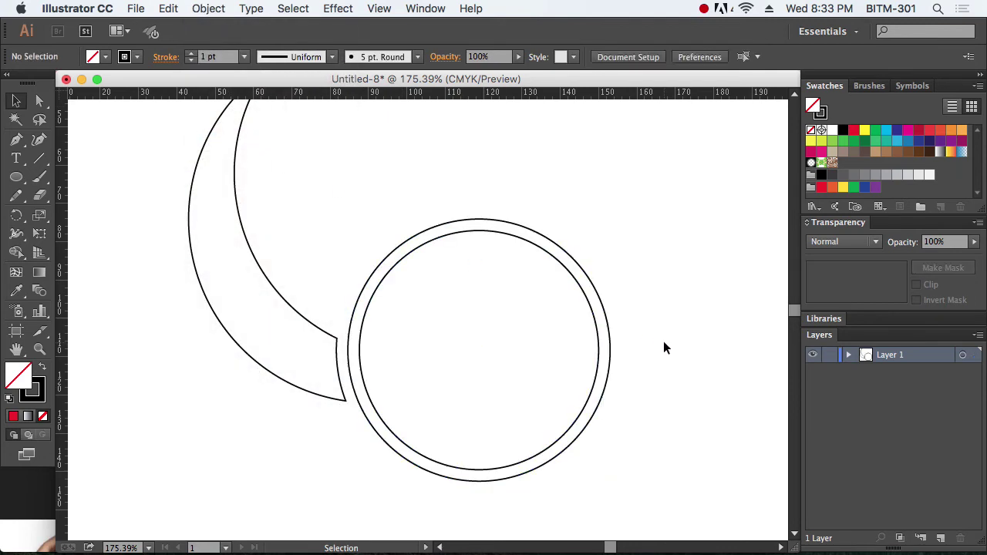
- Fill both concentric circles beside the crescent with red
key("a")
key("v")
left_click_drag(654, 321, 531, 372)
key("comma")
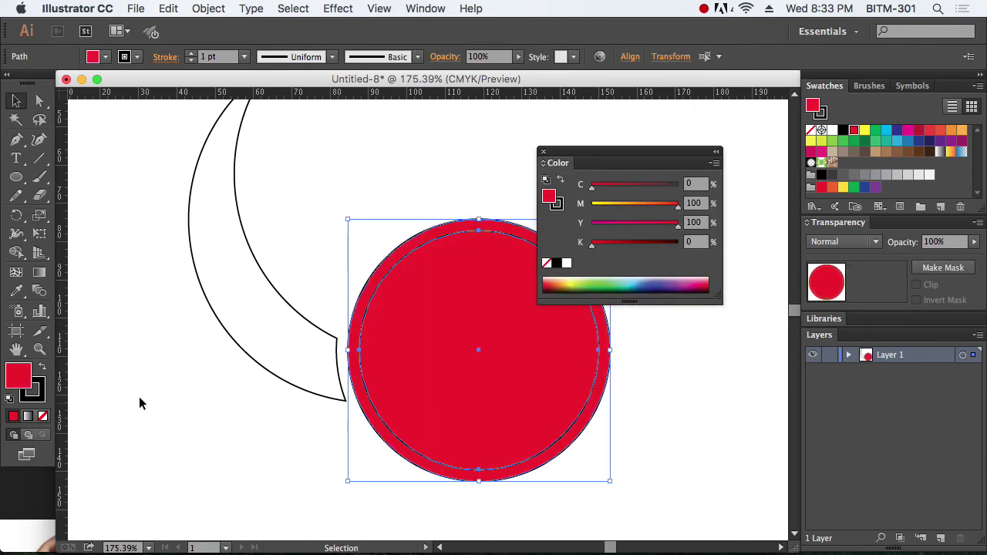
left_click(640, 452)
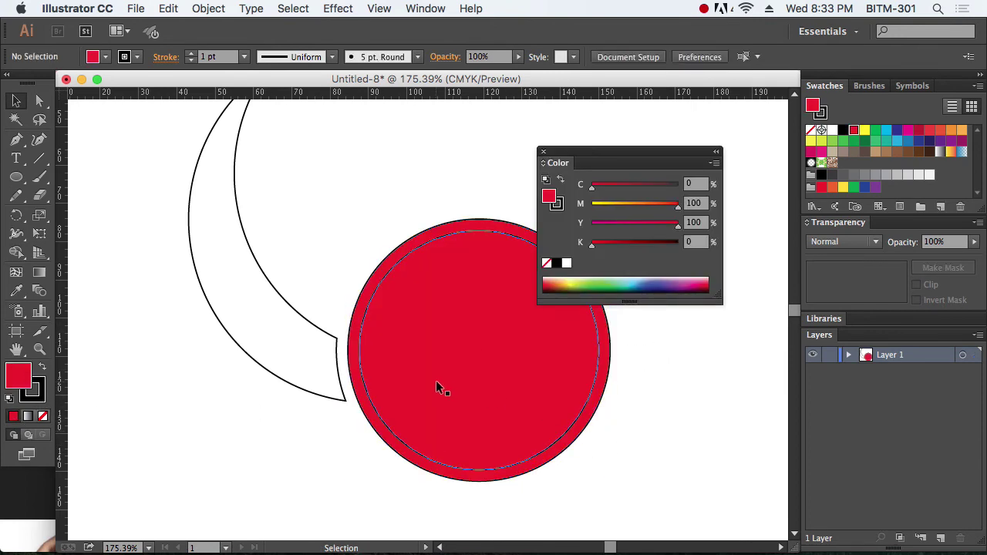
- Remove the stroke from the outer red circle
left_click(388, 277)
left_click(36, 395)
left_click(42, 417)
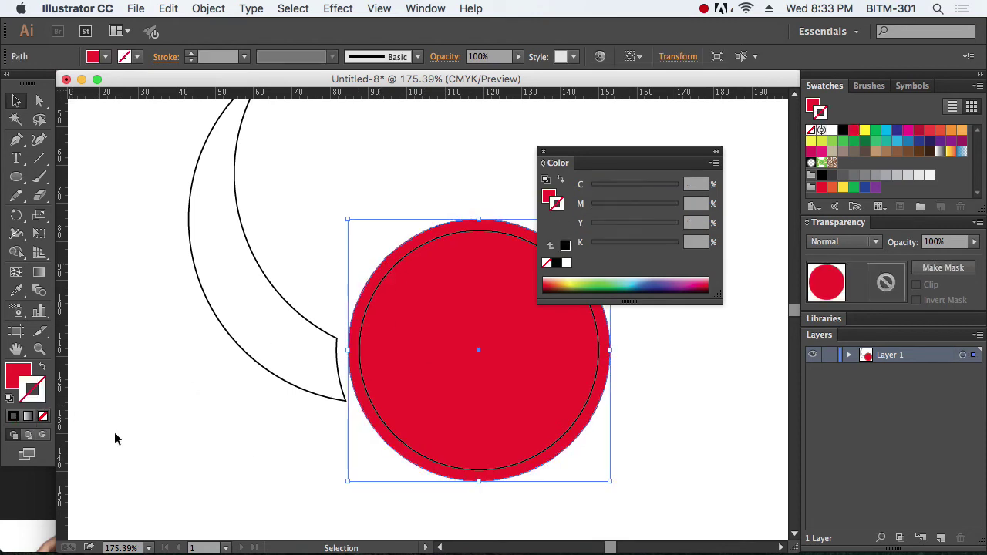
left_click(678, 439)
- Examine up close the gap between the crescent's cut end and the red circle's edge
key("space")
left_click(471, 360, "alt+super")
left_click(463, 357, "alt+super")
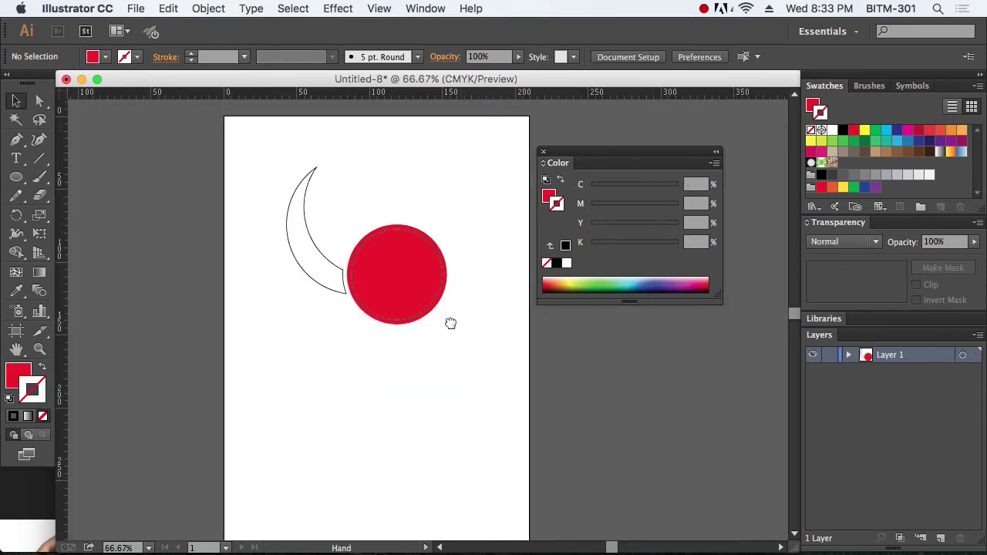
left_click_drag(255, 244, 571, 455)
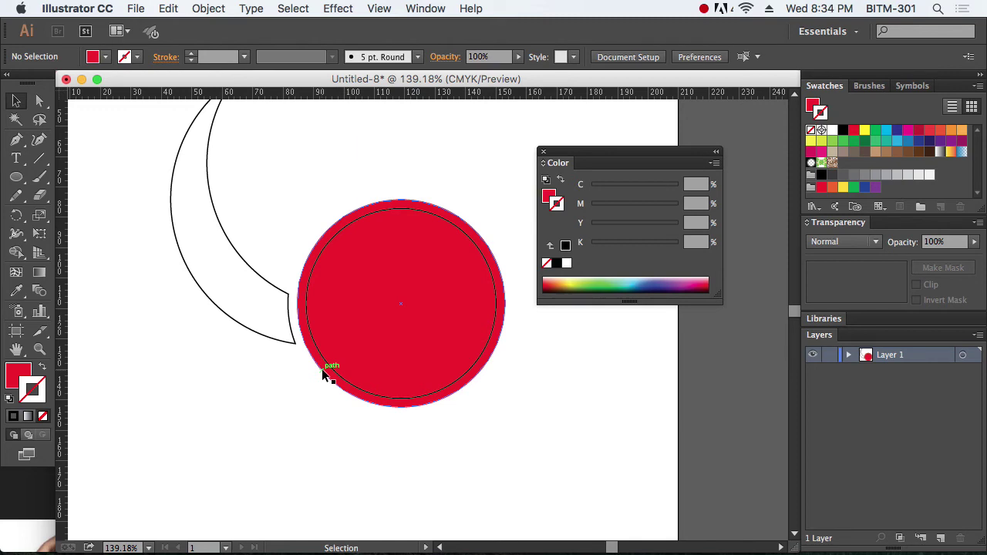
key("super+space")
left_click_drag(262, 263, 348, 393)
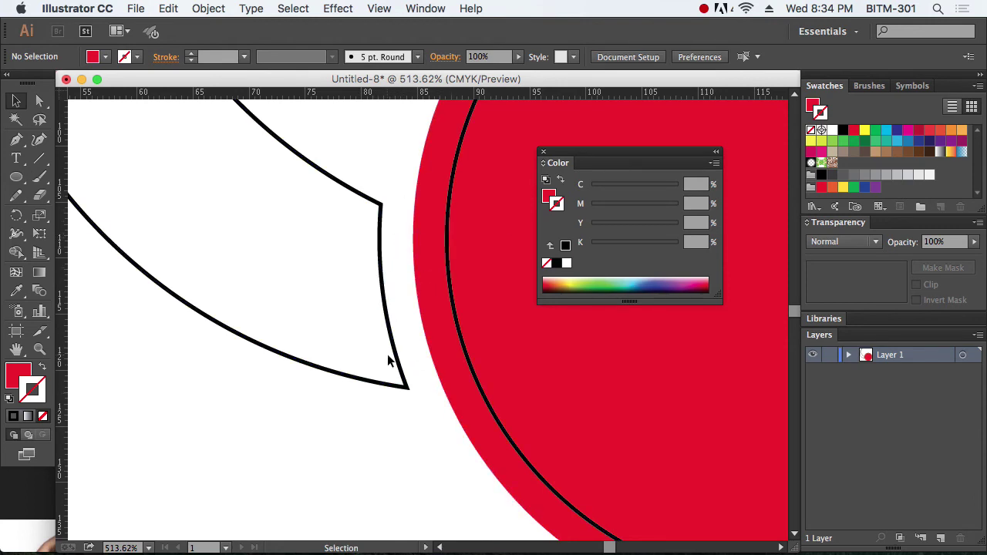
left_click_drag(442, 470, 492, 437)
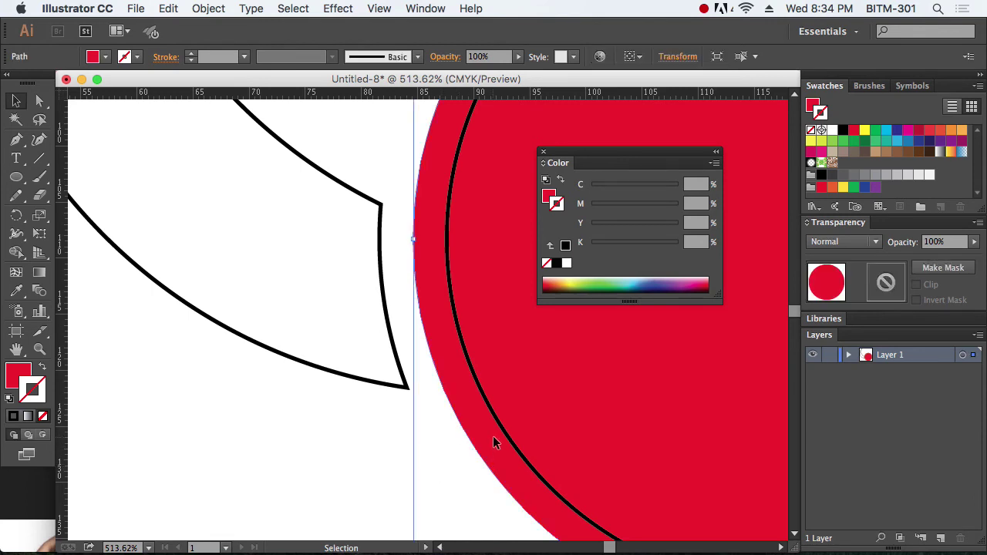
left_click(425, 386, "alt+super")
left_click(425, 386, "alt+super")
left_click(425, 386, "alt+super")
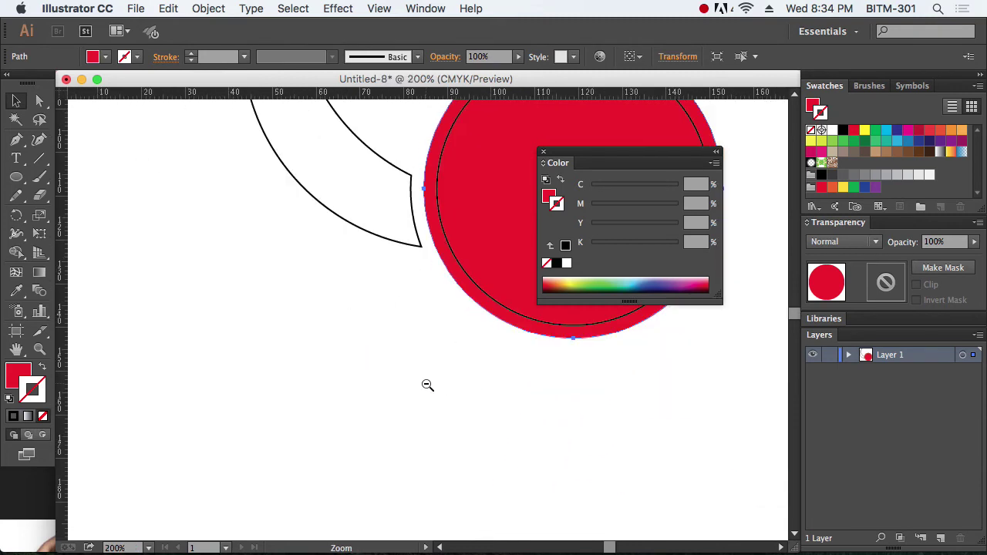
left_click(425, 385, "alt+super")
left_click(425, 385, "alt+super")
scroll(439, 374, "up", 5)
left_click(547, 407)
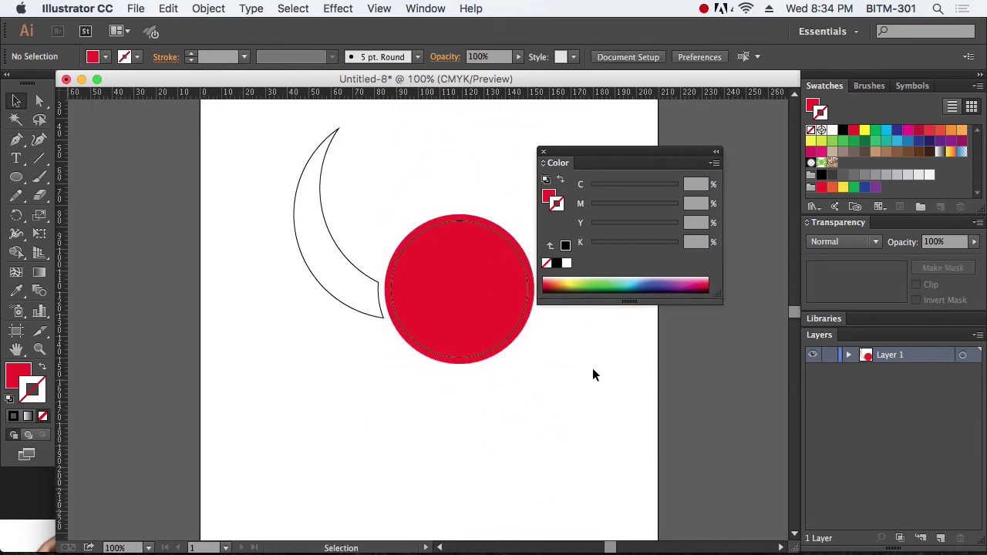
- Close the floating Color panel and delete the crescent and both red circles
left_click(543, 152)
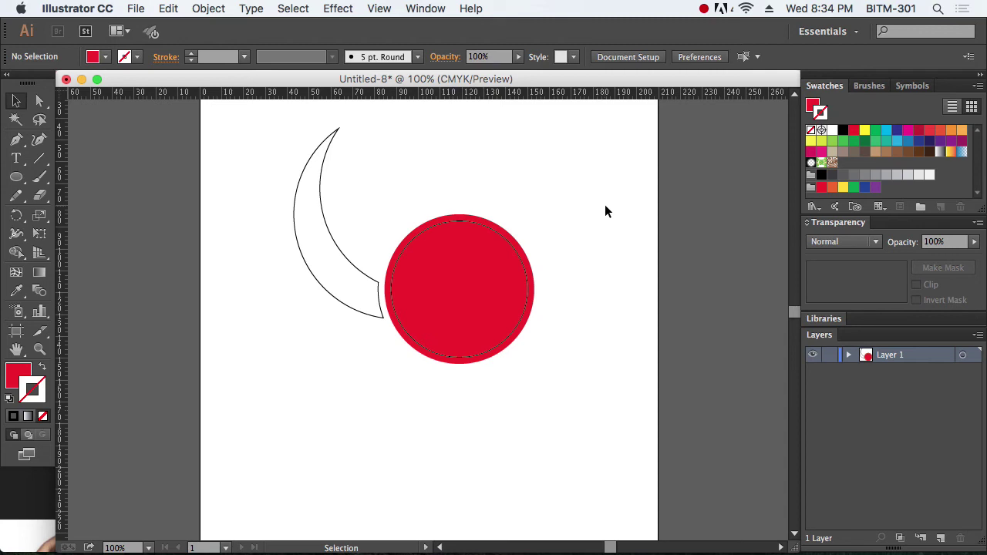
left_click_drag(567, 388, 223, 164)
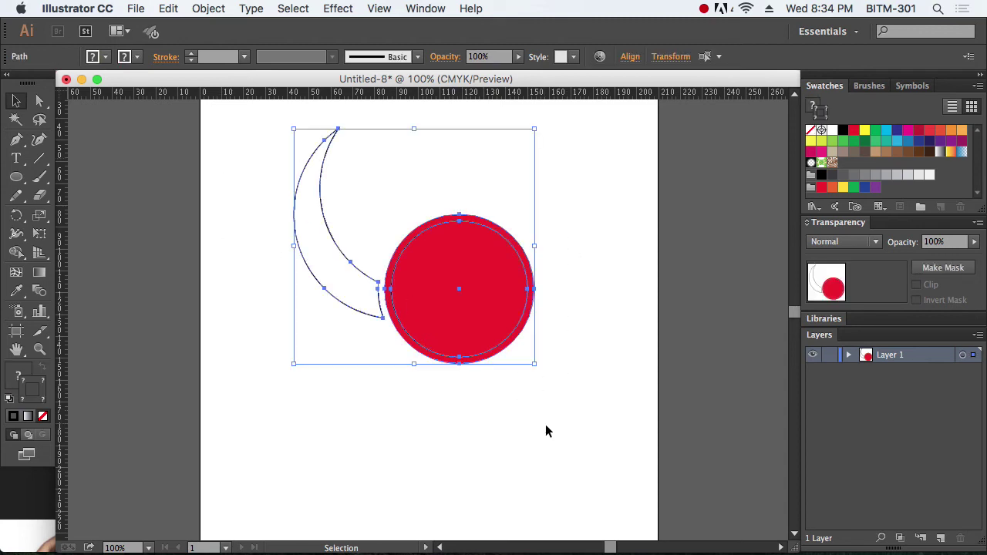
left_click(545, 426)
left_click_drag(473, 399, 220, 158)
key("Delete")
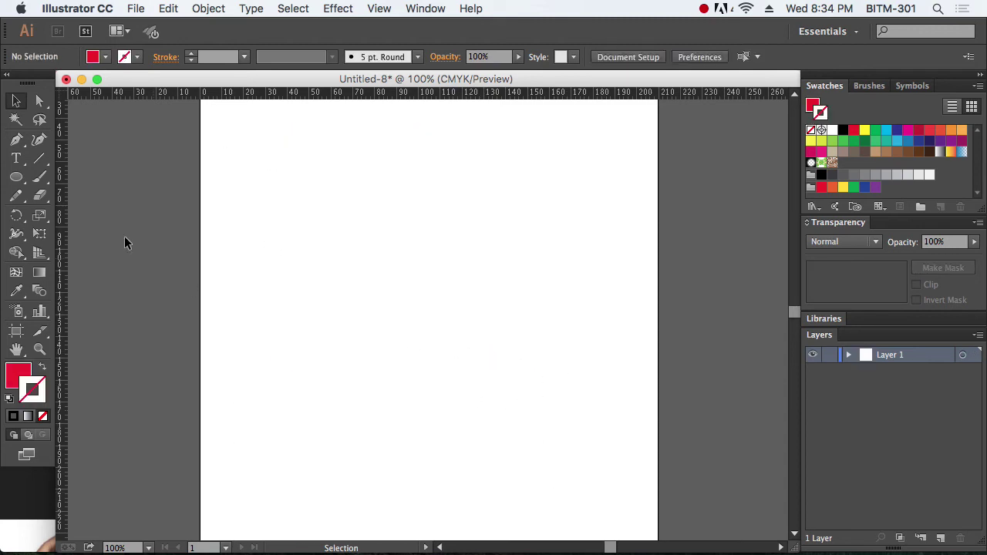
- Draw a red circle about 100 mm in diameter and place a copy of it about 11 mm to its right
key("l")
left_click_drag(374, 289, 486, 371)
left_click(17, 102)
left_click_drag(398, 319, 422, 316)
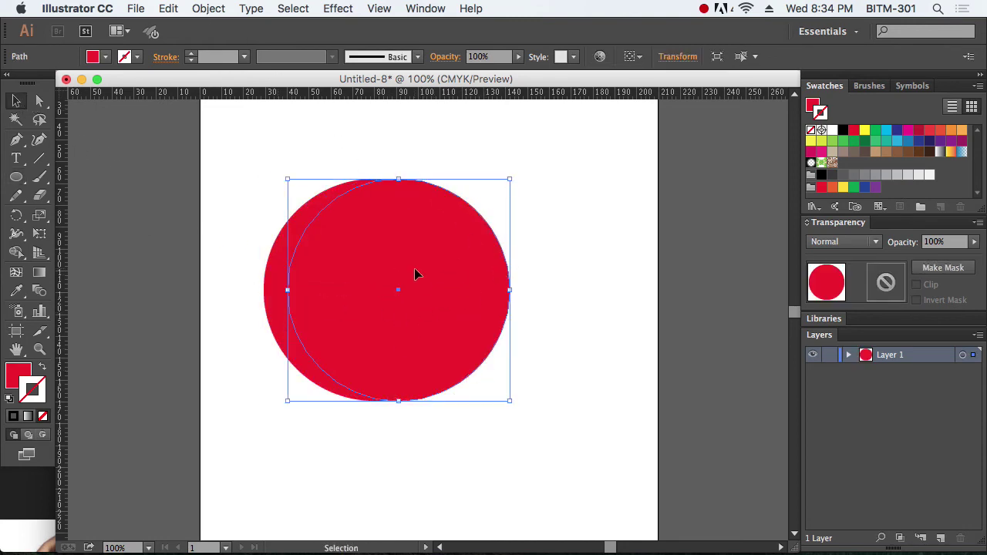
- Cut the lower red circle with its shifted copy using Divide Objects Below
left_click(208, 9)
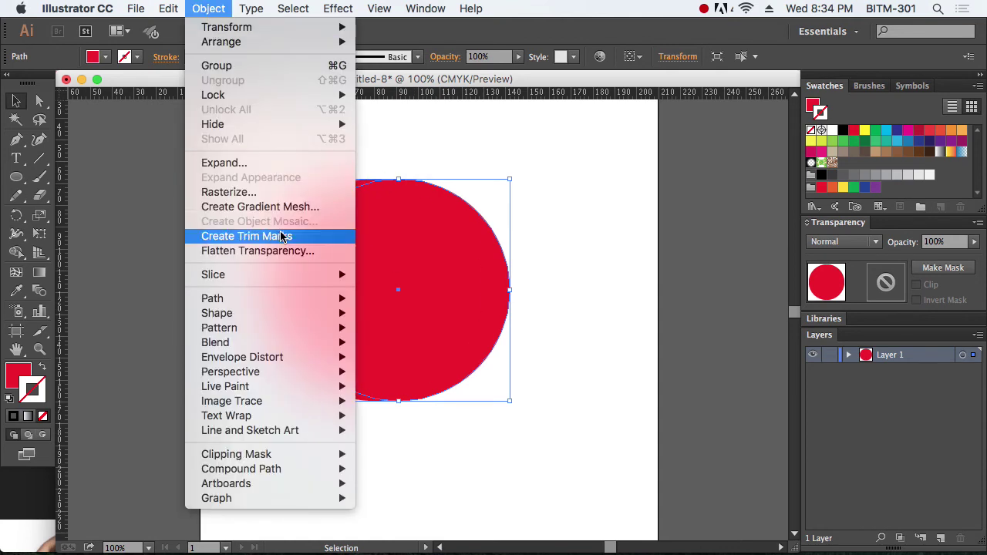
mouse_move(280, 301)
left_click(462, 419)
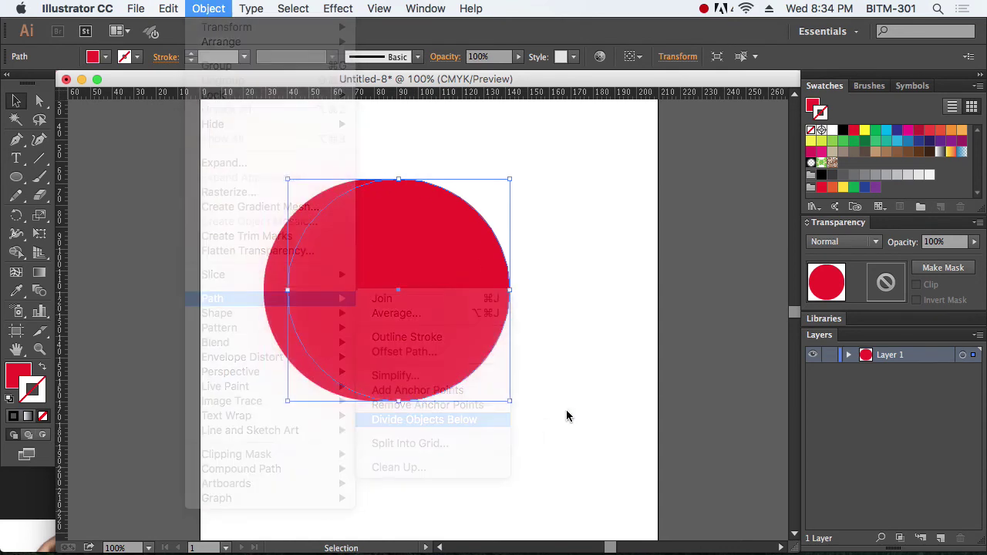
- Fill the circle's larger cut piece with yellow and no stroke, and close the floating Color panel
left_click(583, 399)
left_click(376, 282)
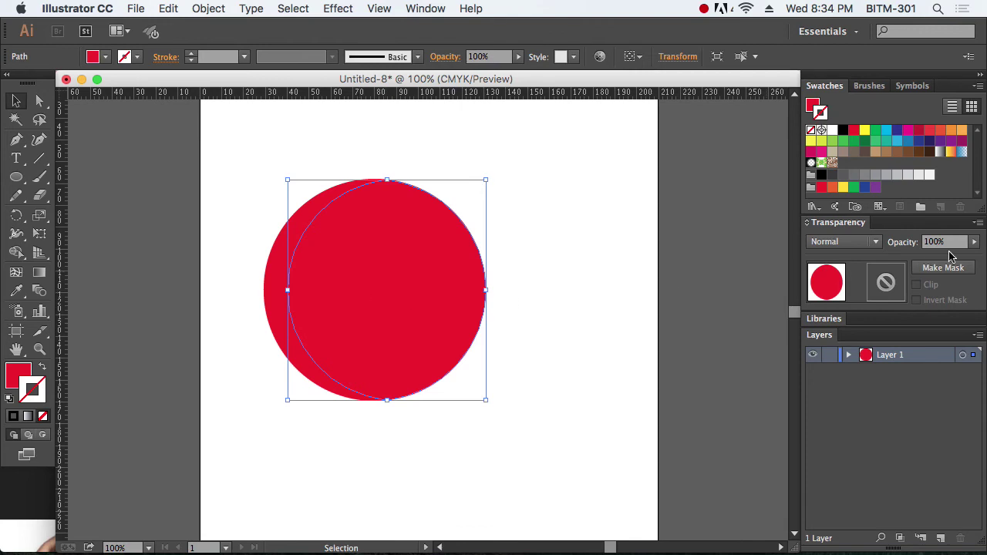
left_click(864, 132)
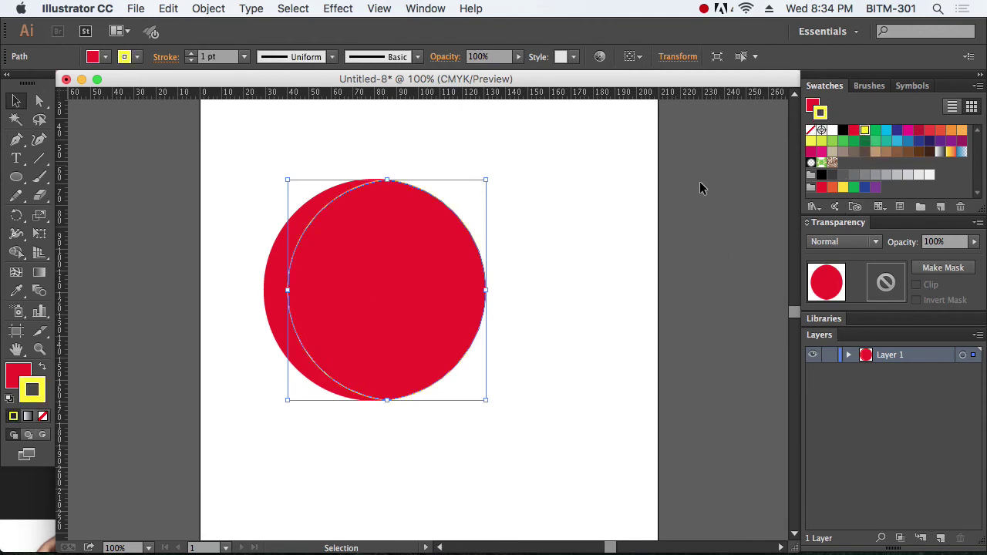
left_click(43, 370)
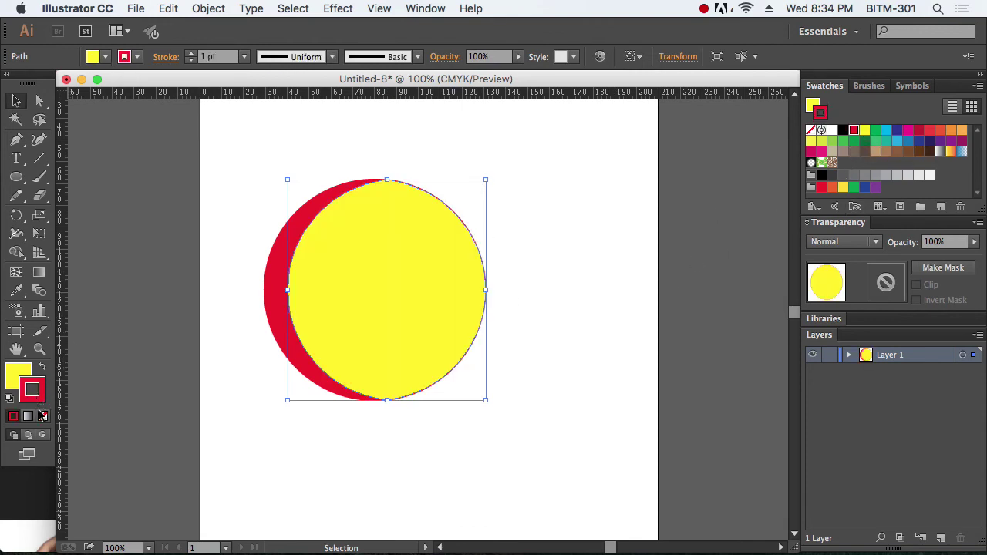
left_click(43, 417)
left_click(19, 378)
left_click(429, 452)
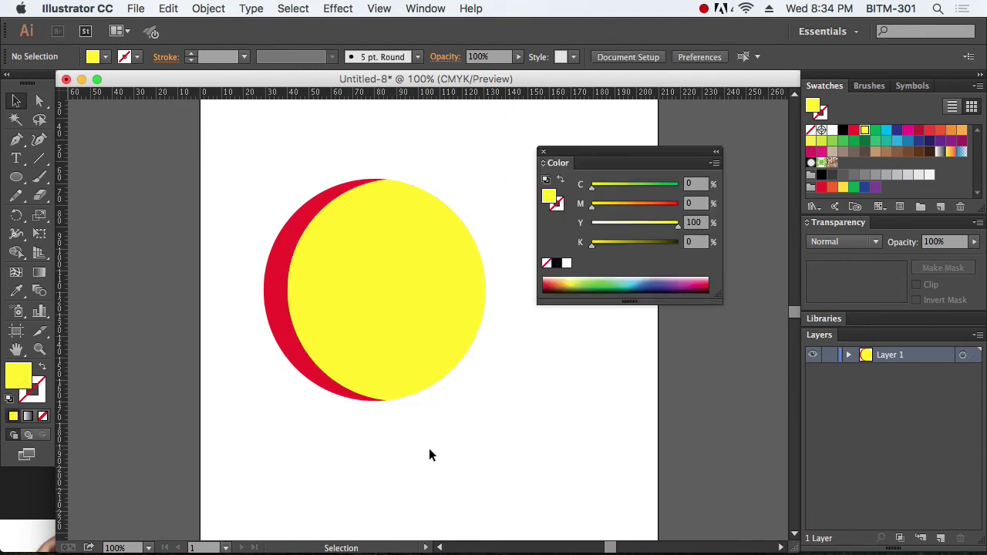
left_click(543, 151)
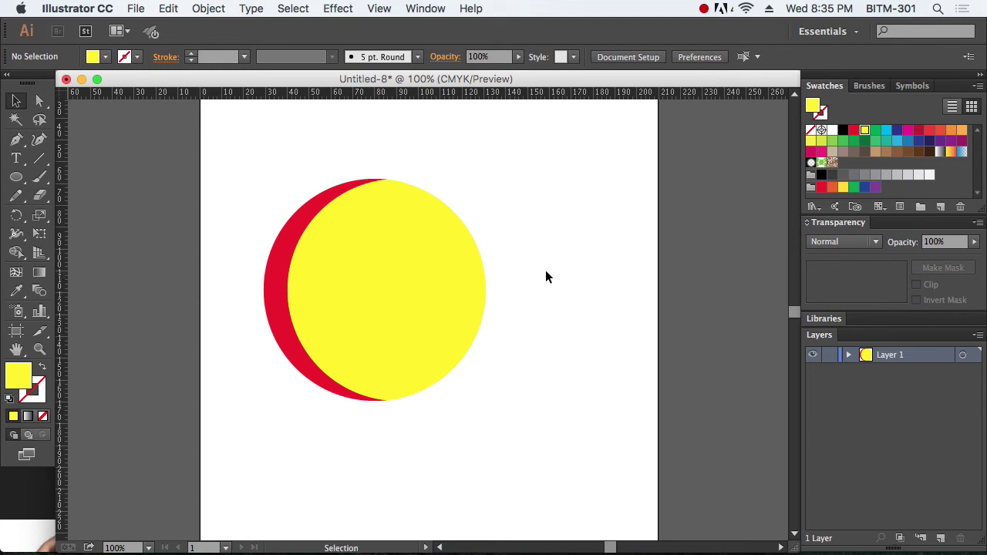
left_click(398, 264)
left_click(538, 319)
left_click(392, 311)
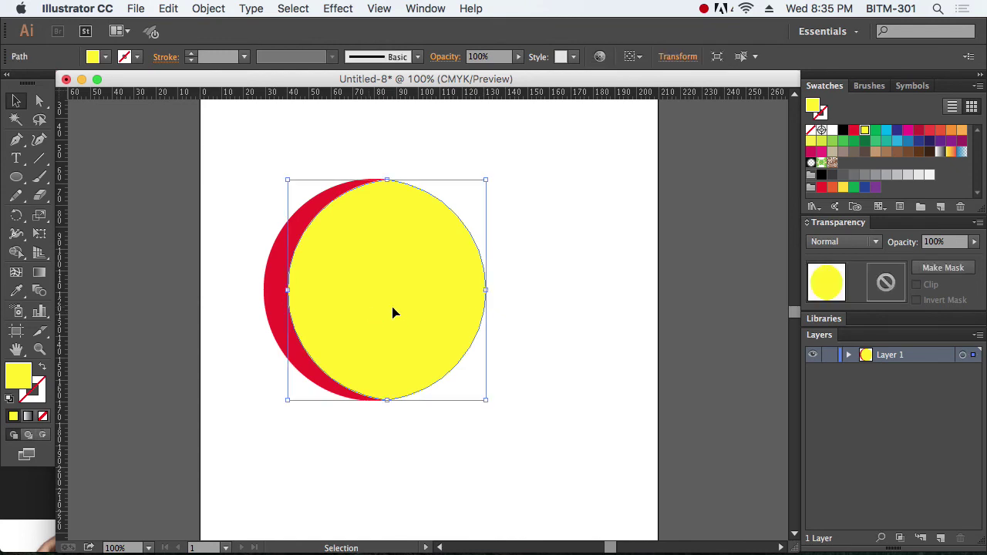
left_click(630, 362)
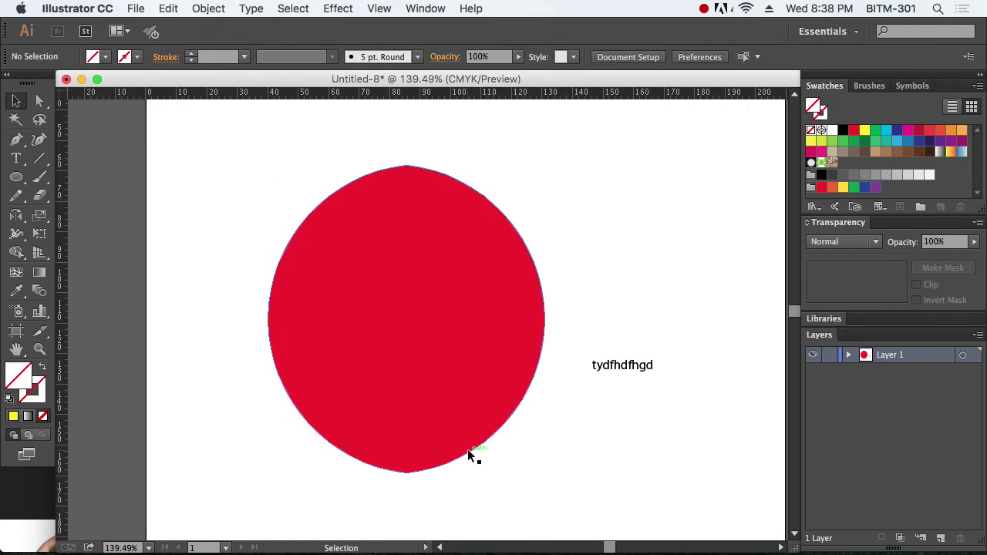
- Place a single stray anchor point with the Pen tool on the blank area beside the red shape and deselect it
left_click(15, 140)
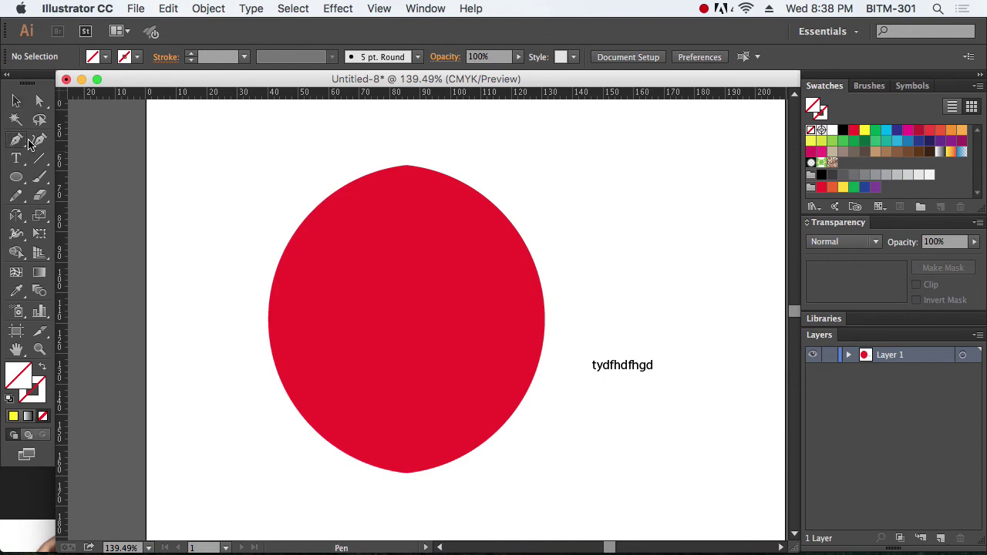
left_click(202, 252)
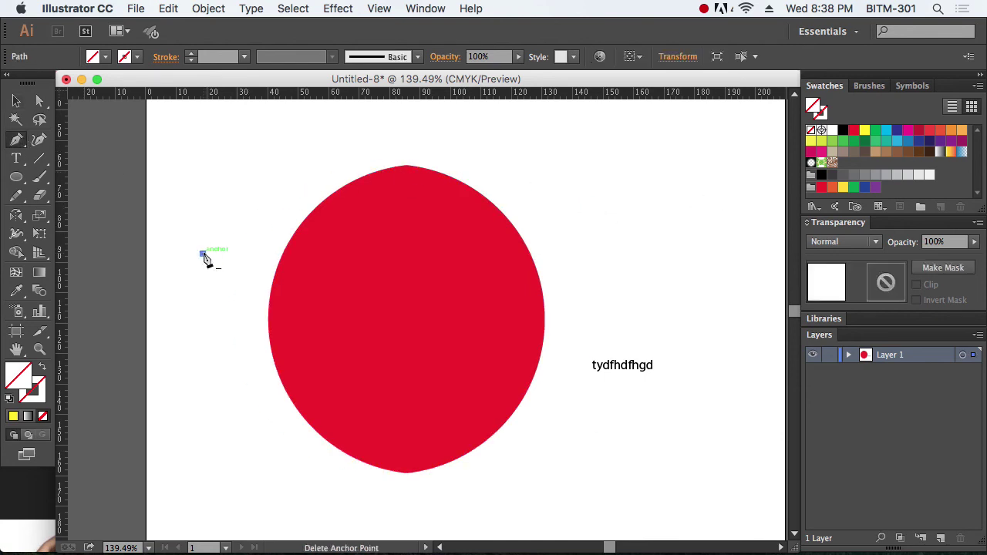
left_click(16, 102)
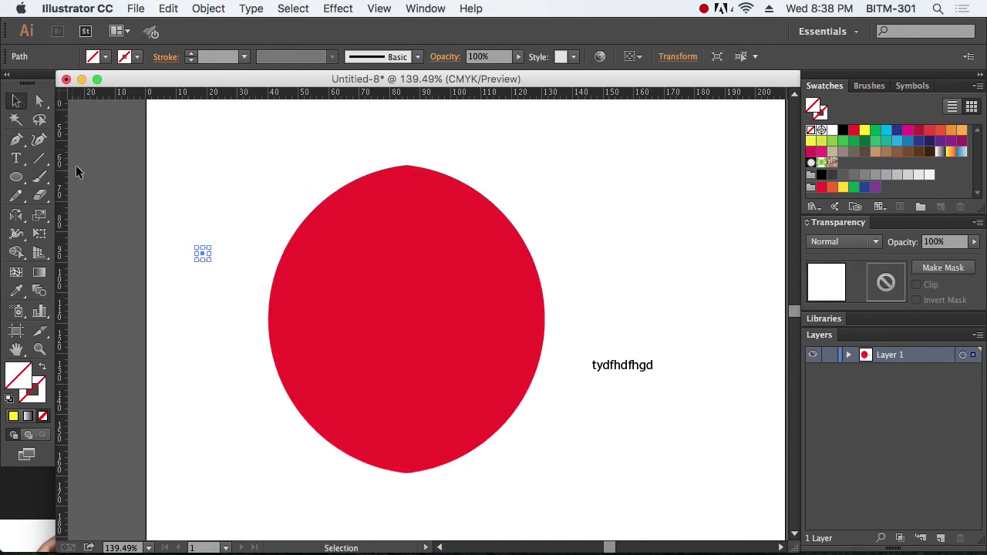
left_click(163, 296)
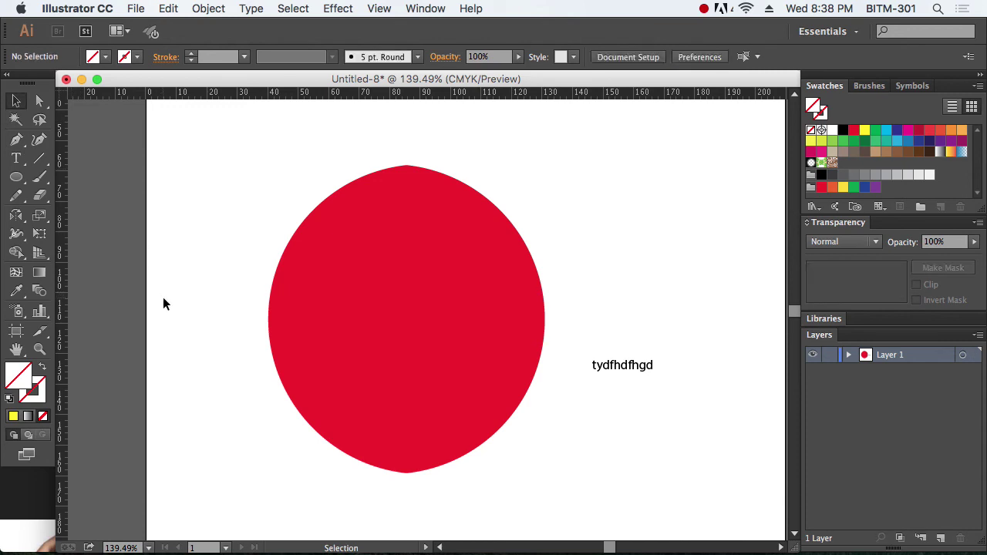
- Delete the text "tydfhdfhgd" from its area text frame, leaving the frame empty and deselected
left_click(615, 367)
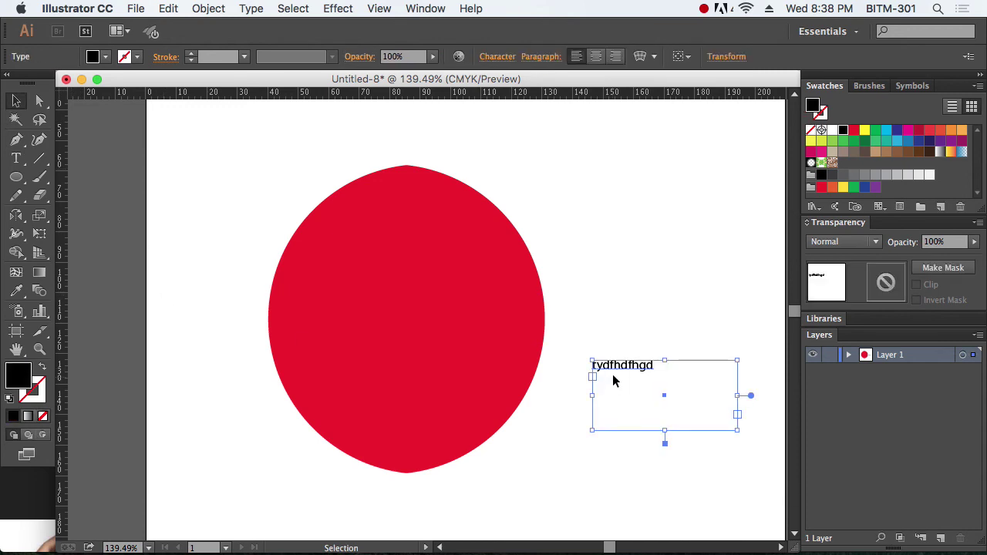
double_click(615, 368)
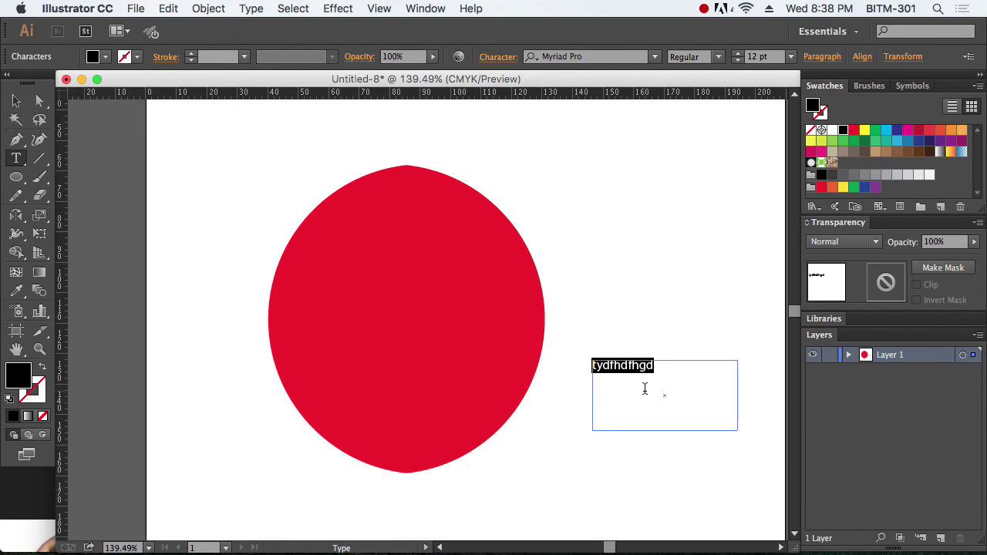
key("BackSpace")
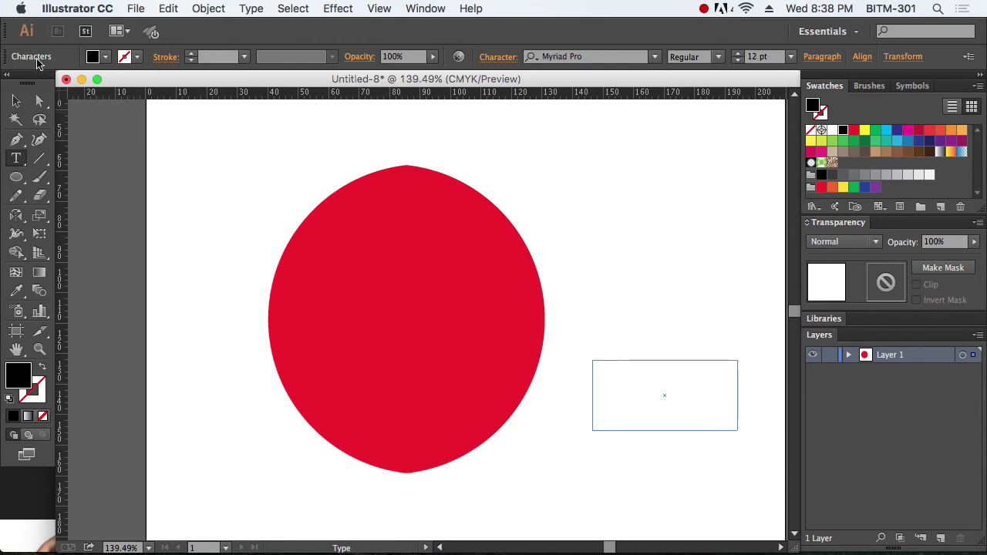
left_click(15, 102)
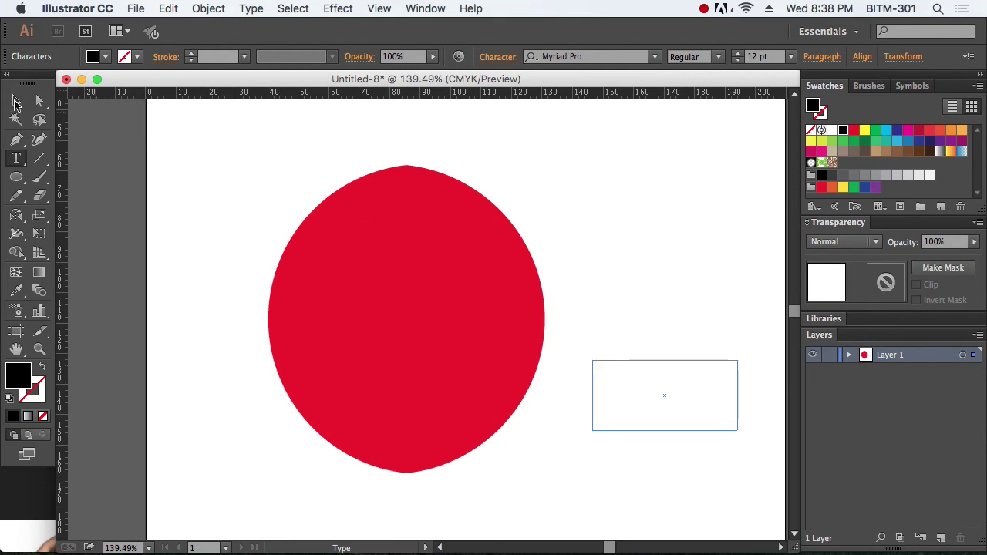
left_click(178, 187)
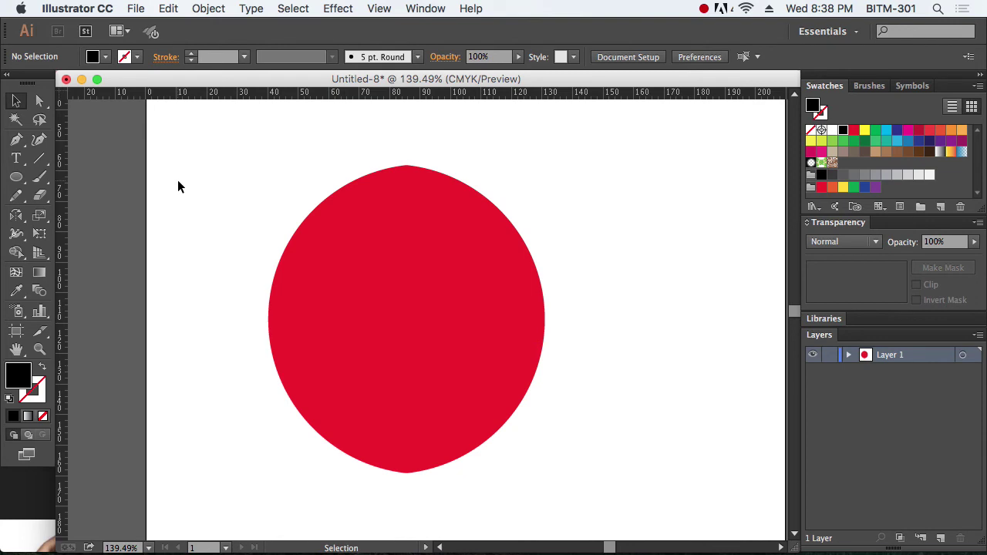
- Examine the unpainted crescent, stray points and empty text frame in Outline view, and return to Preview
left_click(267, 222)
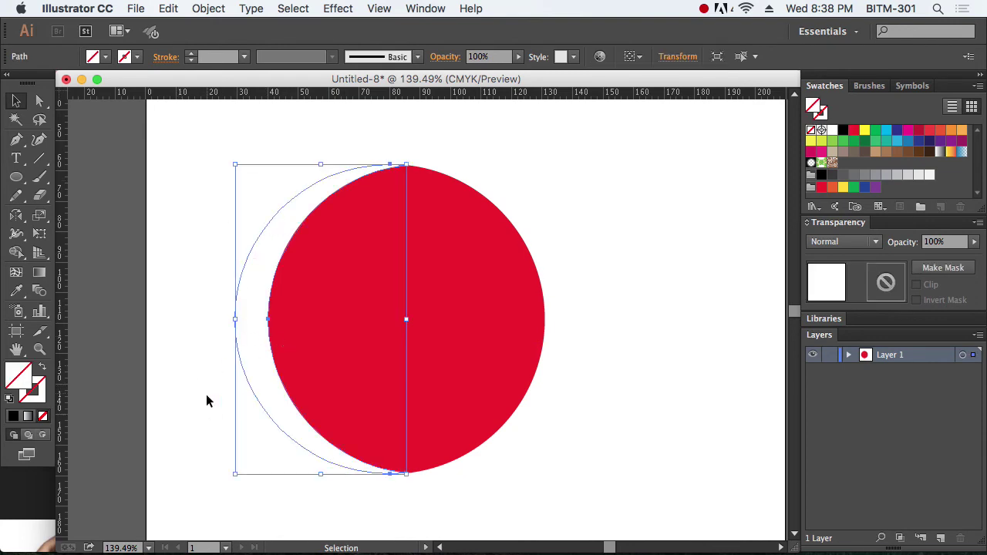
left_click(204, 419)
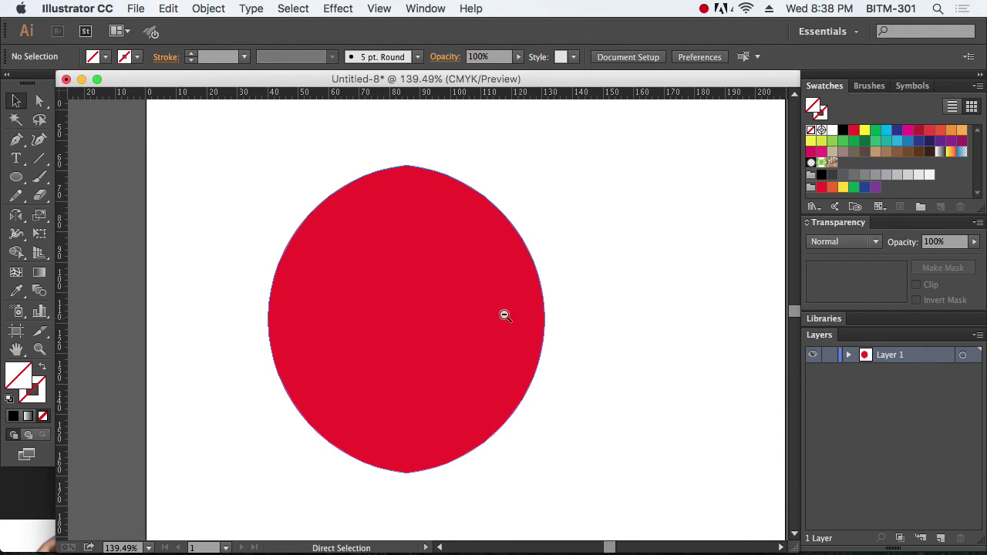
key("super+minus")
key("super+minus")
key("super+y")
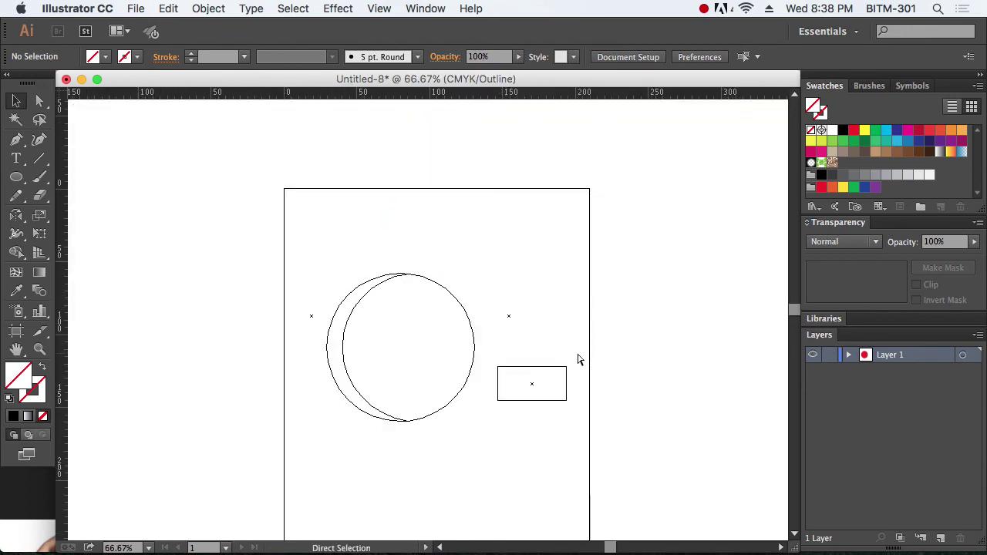
key("super+space")
left_click_drag(229, 253, 698, 459)
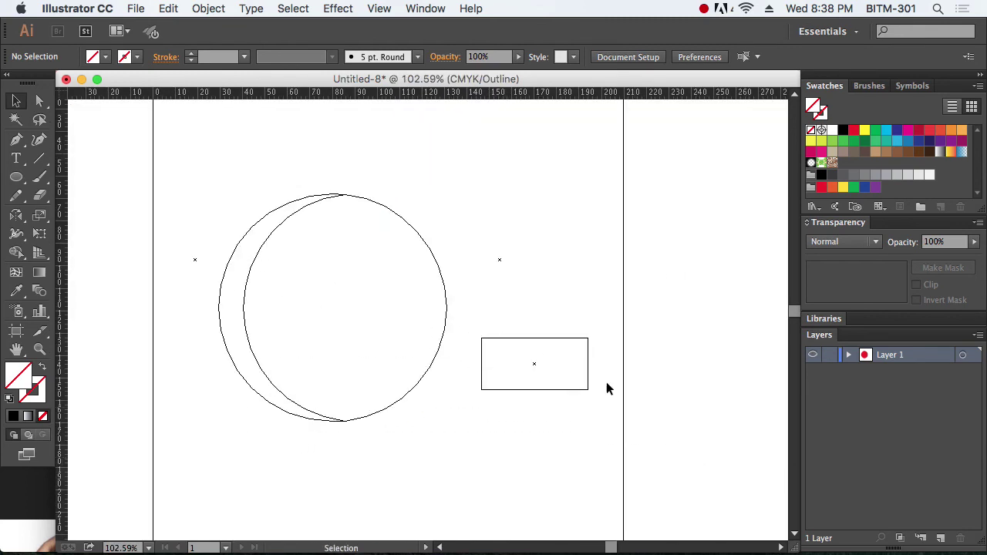
left_click_drag(538, 231, 487, 275)
left_click_drag(174, 232, 239, 349)
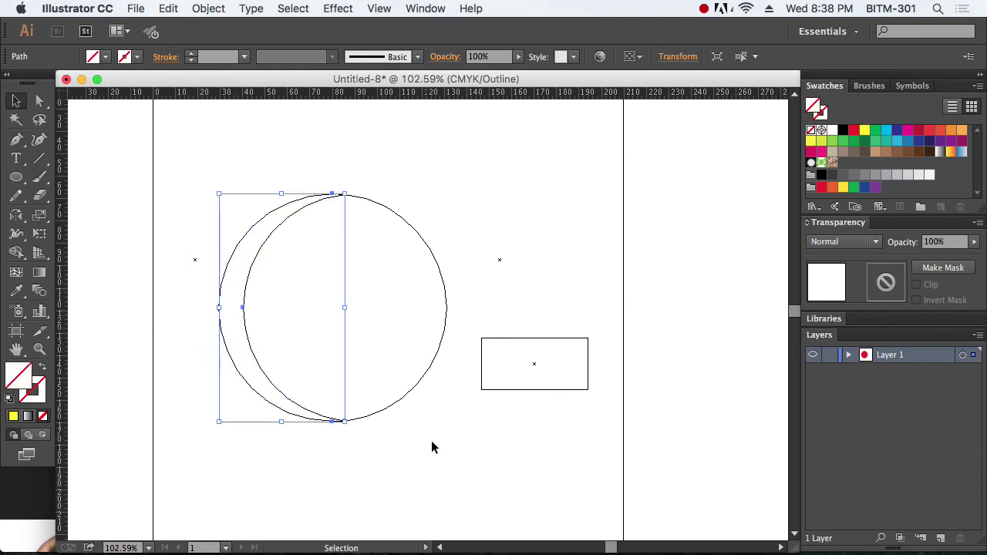
left_click_drag(472, 440, 528, 368)
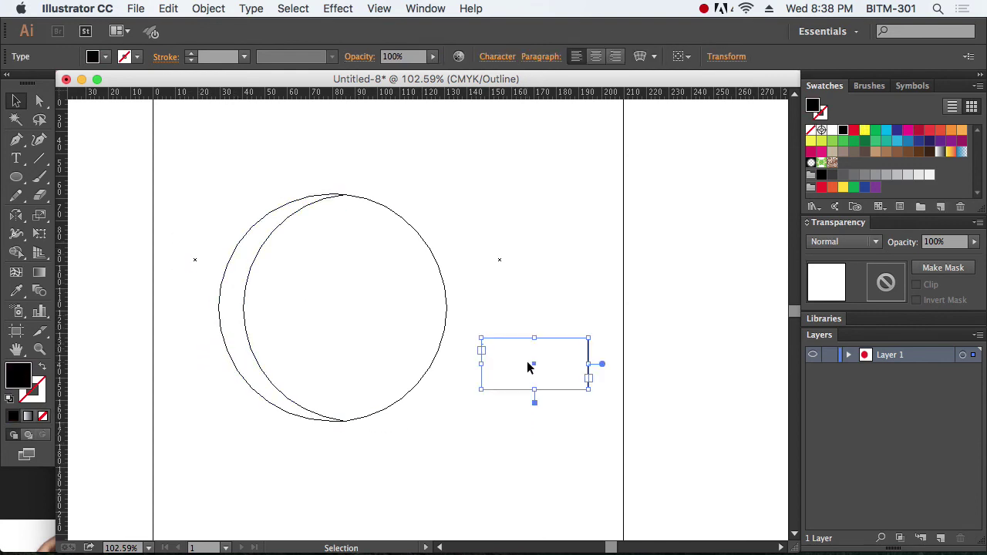
left_click(696, 401)
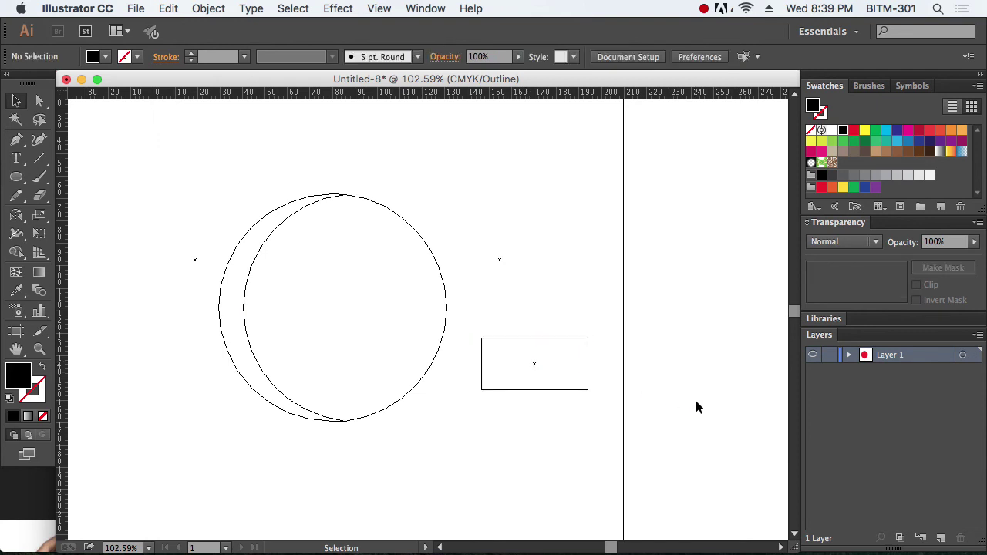
key("super+y")
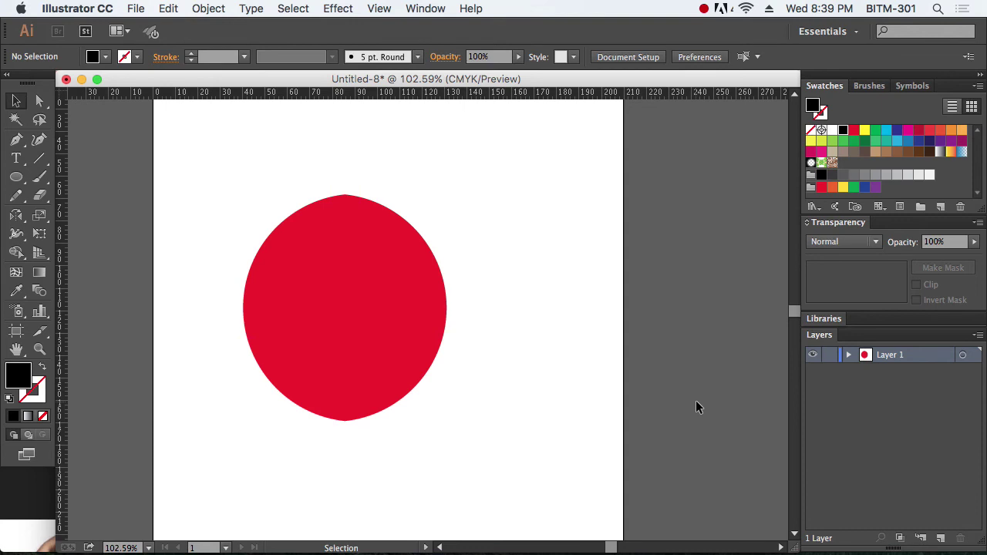
- Clean up the document's paths by deleting Stray Points, Unpainted Objects and Empty Text Paths
scroll(695, 397, "up", 2)
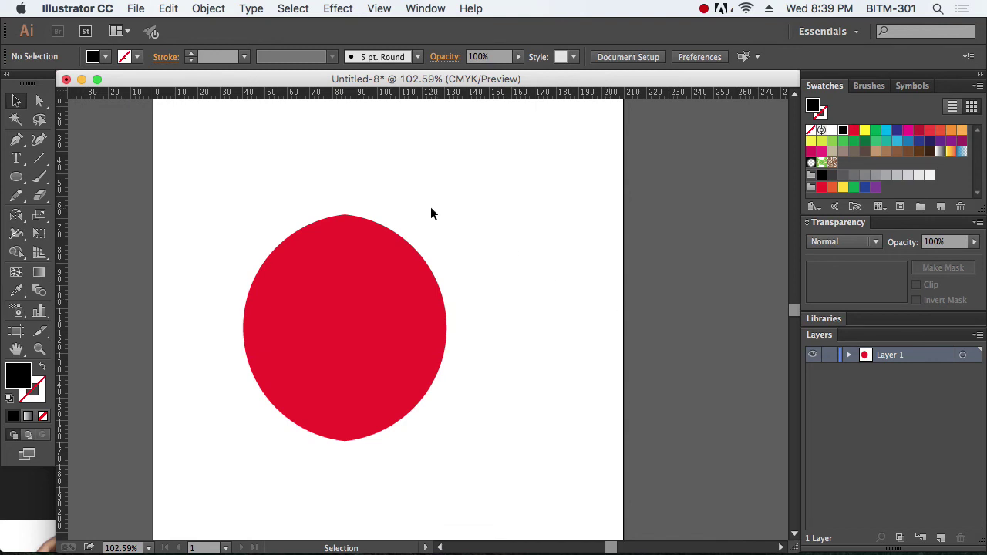
left_click(208, 9)
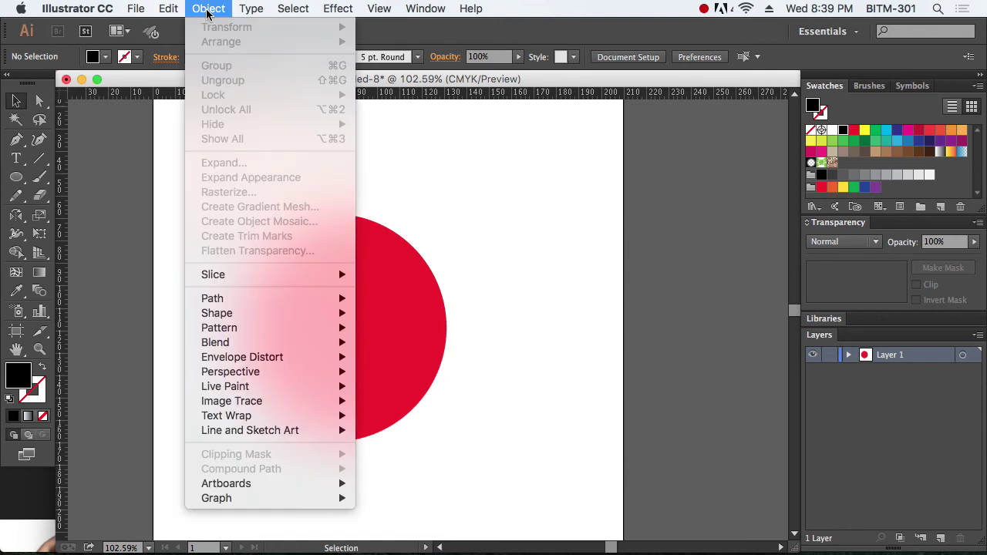
mouse_move(254, 299)
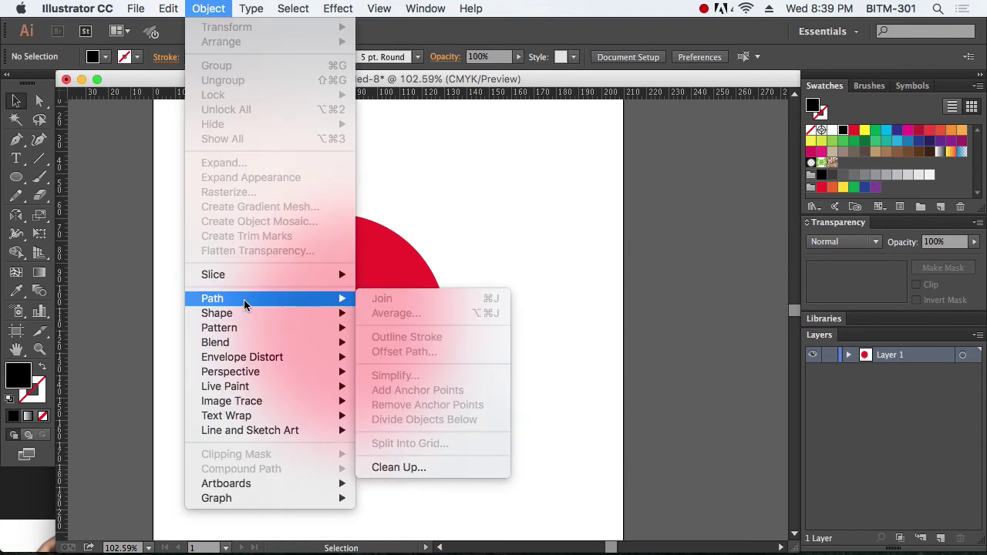
left_click(421, 471)
left_click_drag(501, 202, 641, 197)
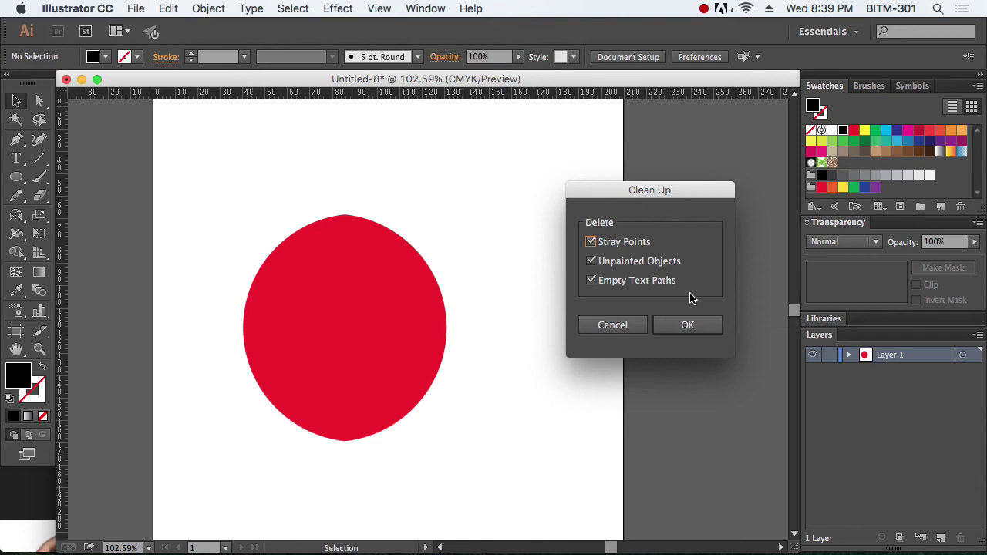
left_click(687, 324)
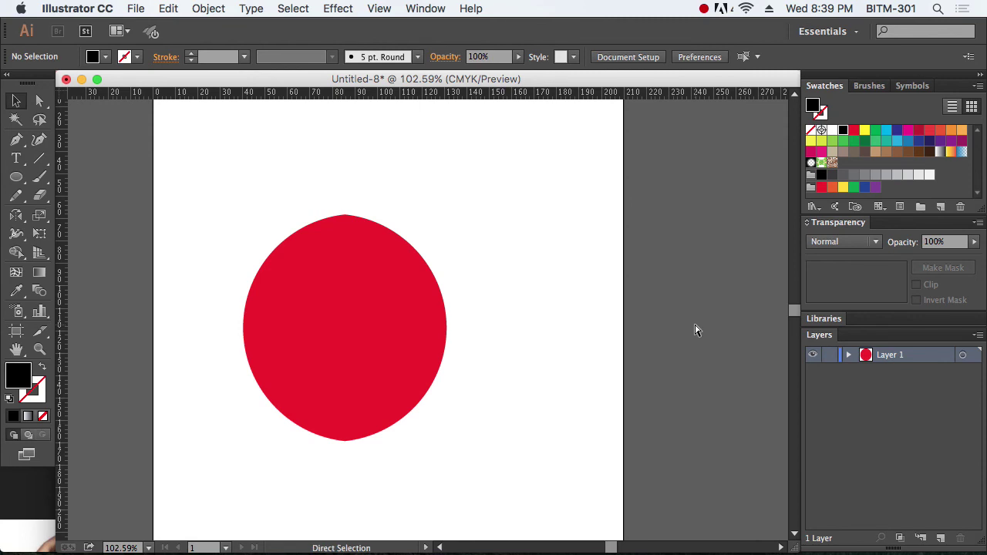
- Compare the cleaned-up artwork in Outline and Preview views and delete the remaining red shape
key("super+y")
key("super+y")
key("super+y")
key("super+y")
key("super+y")
key("super+y")
left_click(259, 277)
key("Delete")
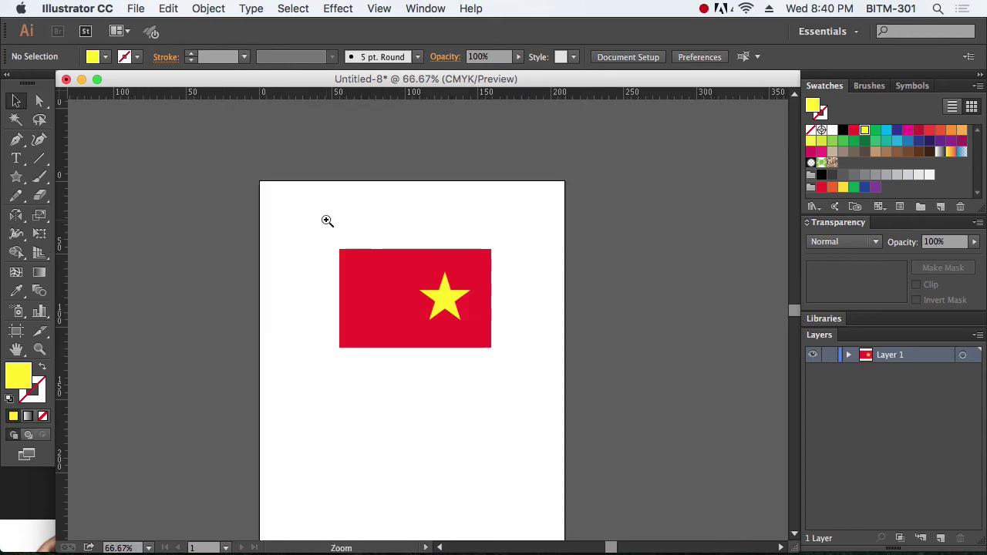
- Change the fill of the yellow star on the red rectangle to white
left_click_drag(327, 220, 569, 410)
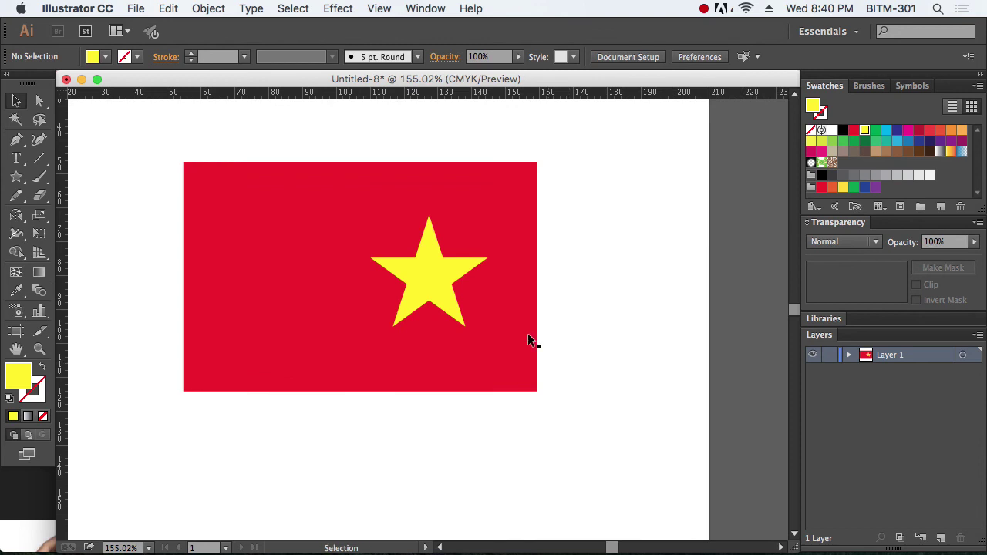
left_click(433, 263)
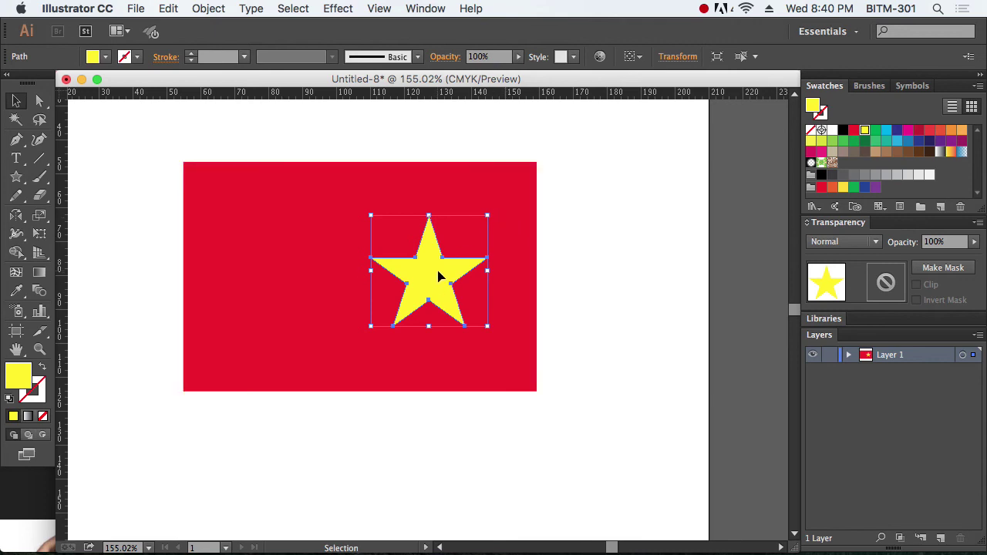
left_click(832, 130)
left_click(629, 376)
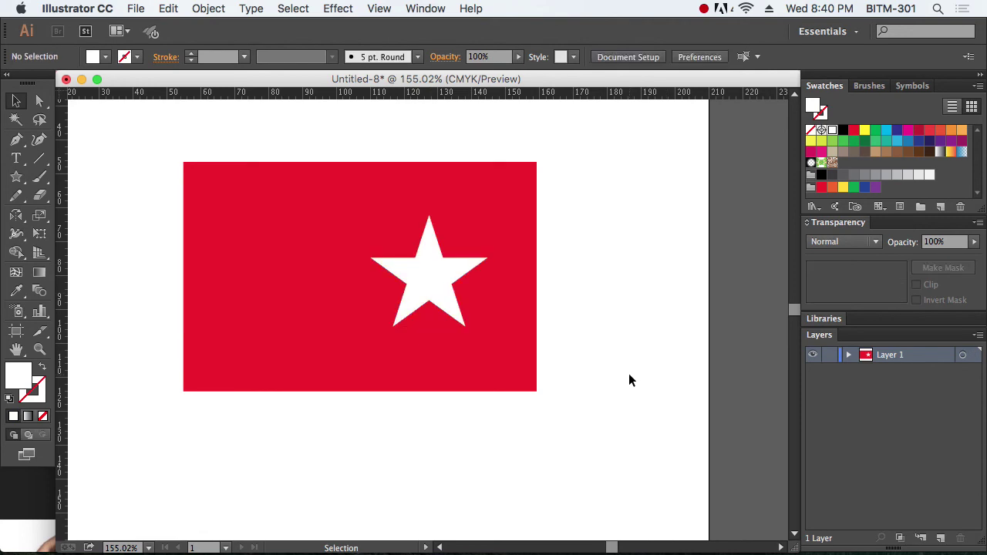
- Move the red rectangle and its white star together about 84 mm to the right, across the artboard's edge
key("super+minus")
key("super+minus")
key("super+minus")
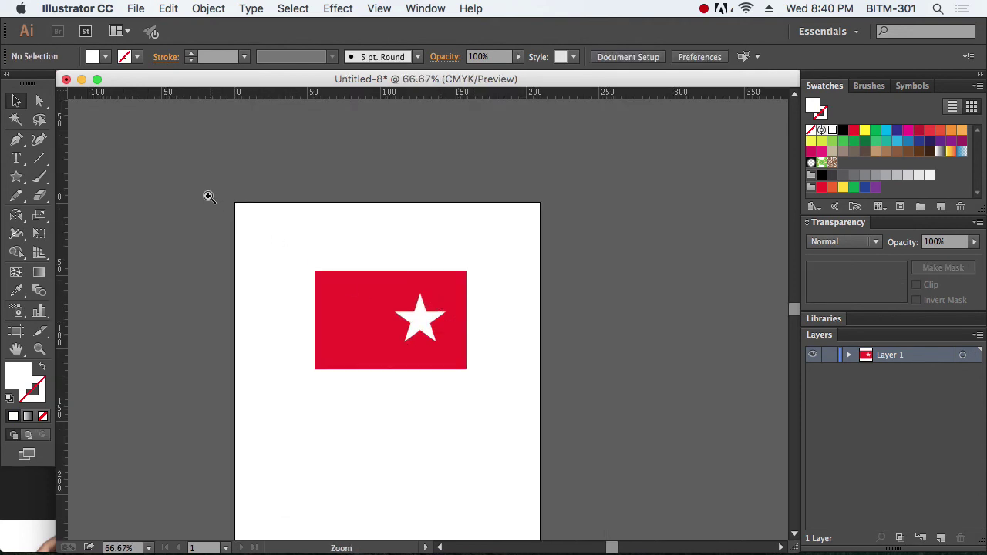
left_click_drag(209, 193, 507, 359)
left_click_drag(538, 408, 432, 345)
left_click_drag(356, 333, 581, 340)
left_click(681, 466)
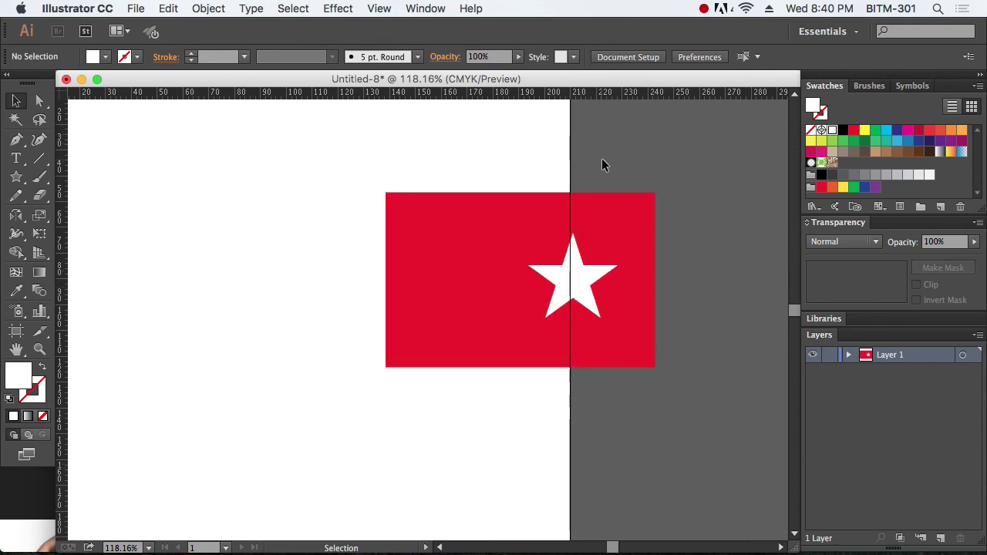
- Move the red rectangle and its white star together about 108 mm to the left, fully inside the artboard
left_click_drag(672, 408, 462, 233)
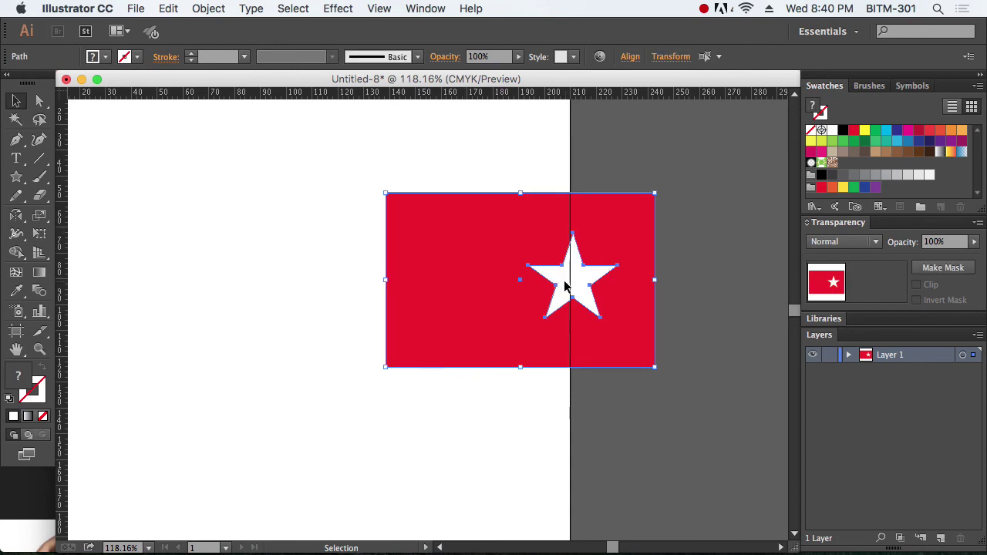
left_click_drag(564, 283, 366, 264)
left_click(421, 284)
key("super+minus")
key("super+minus")
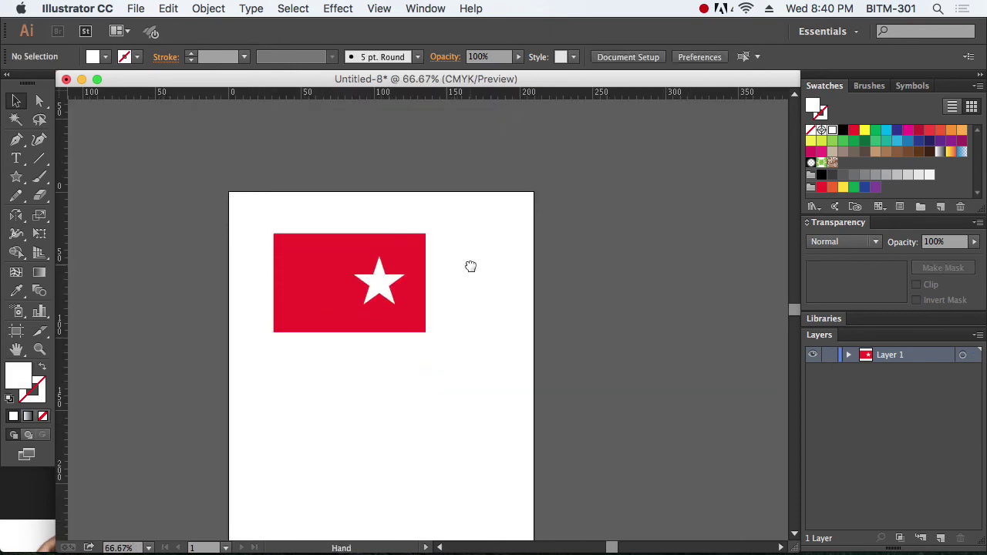
- Draw a green rectangle about 210 mm wide and 196 mm high across the artboard's upper part, placed behind the existing artwork
left_click_drag(17, 179, 84, 182)
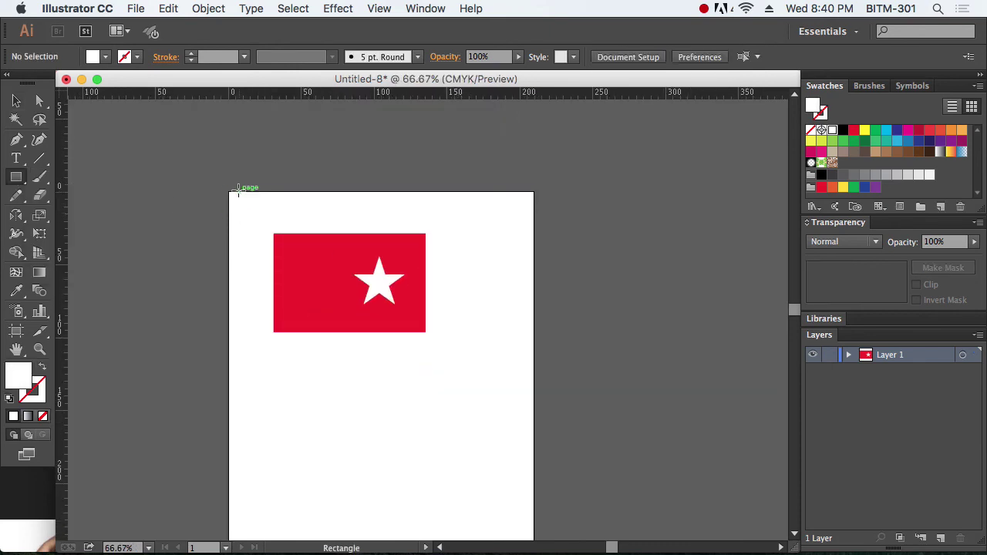
left_click_drag(230, 191, 534, 473)
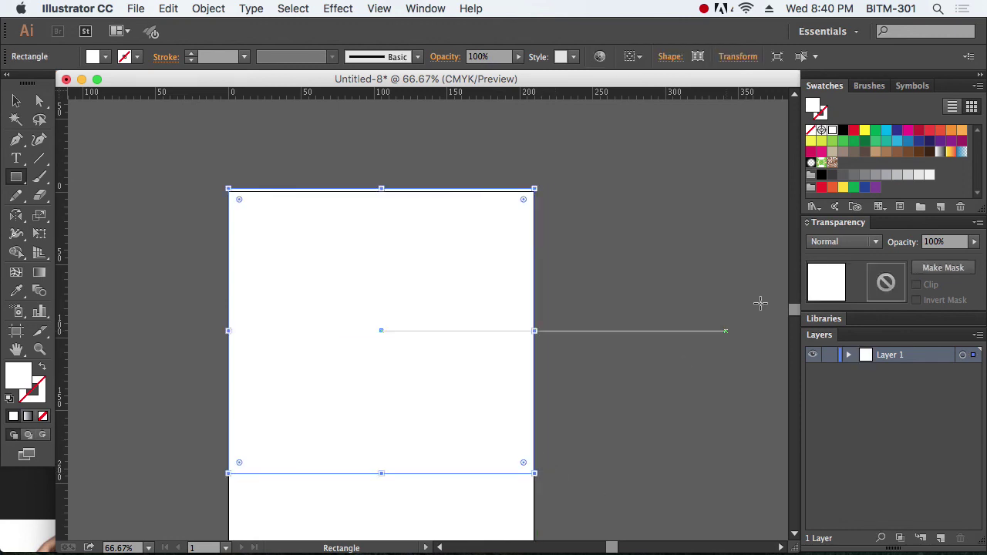
left_click(875, 130)
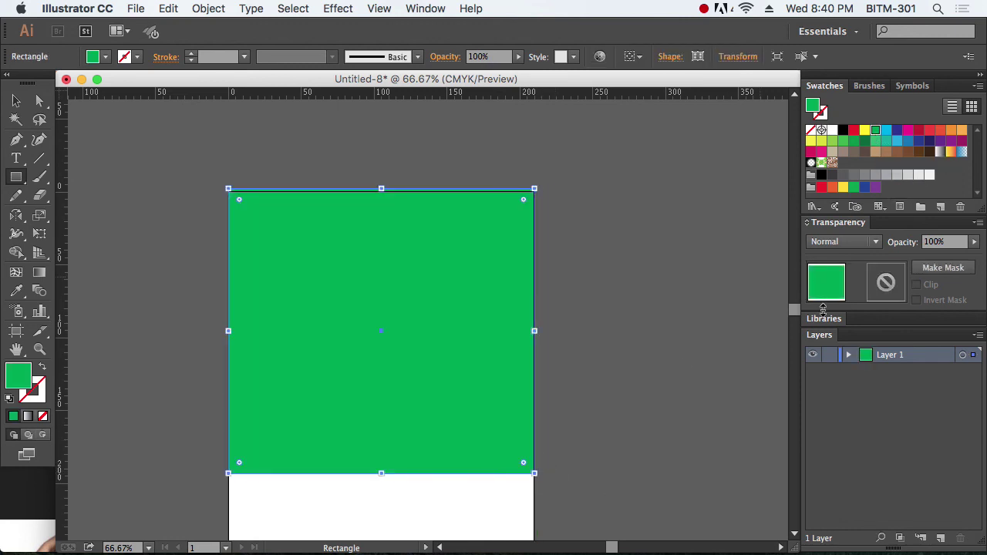
key("super+shift+bracketleft")
key("v")
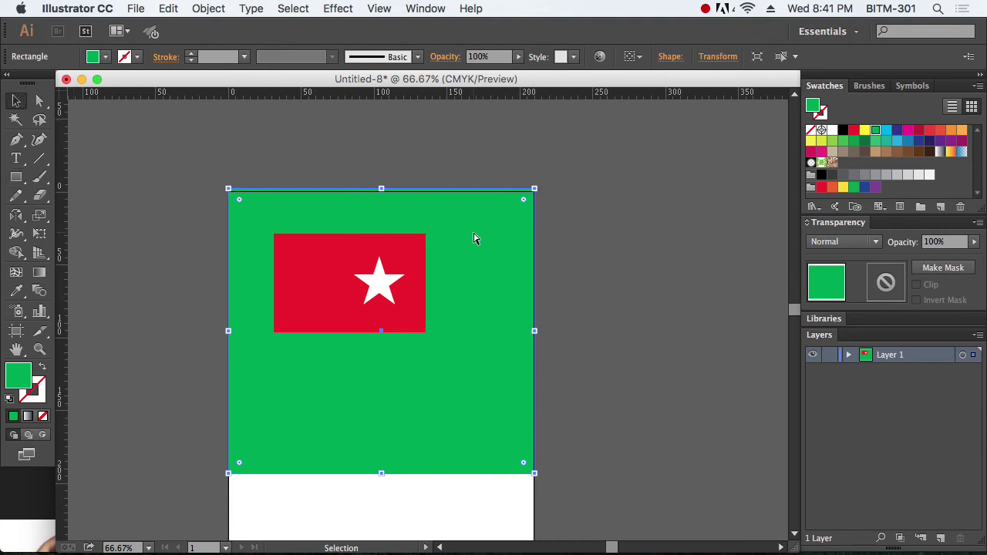
- Make a compound path from the white star and the red rectangle beneath it
key("super+shift+a")
left_click_drag(242, 207, 539, 378)
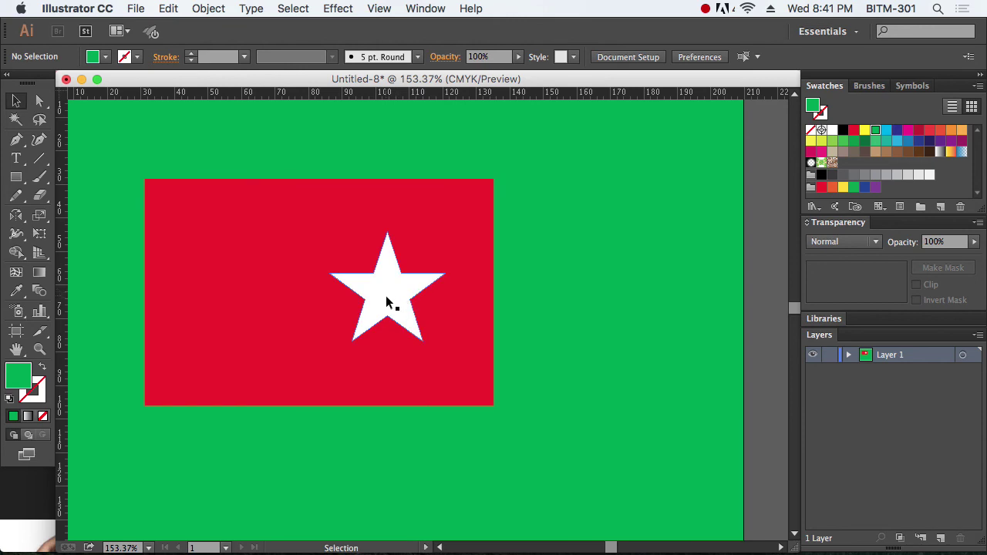
left_click(395, 292)
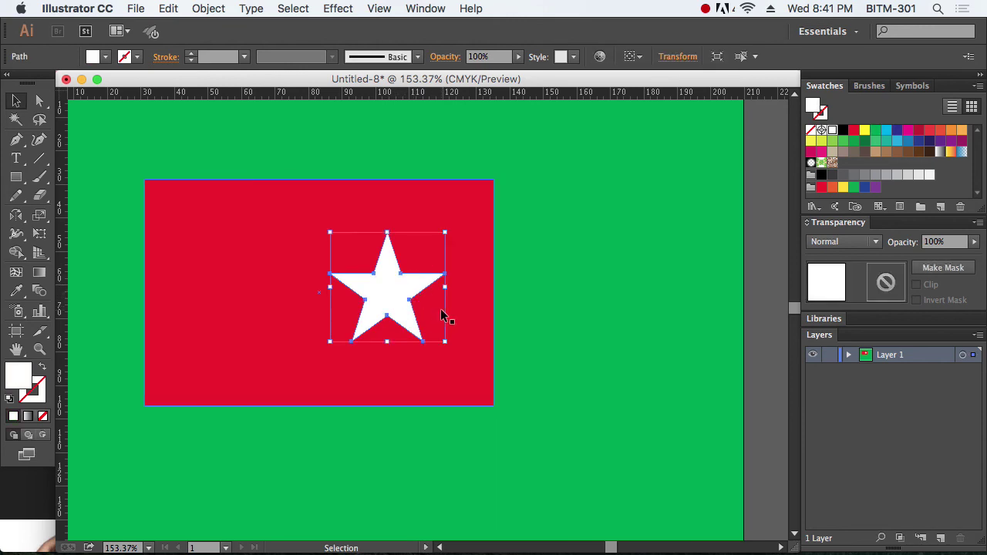
left_click(461, 223, "shift")
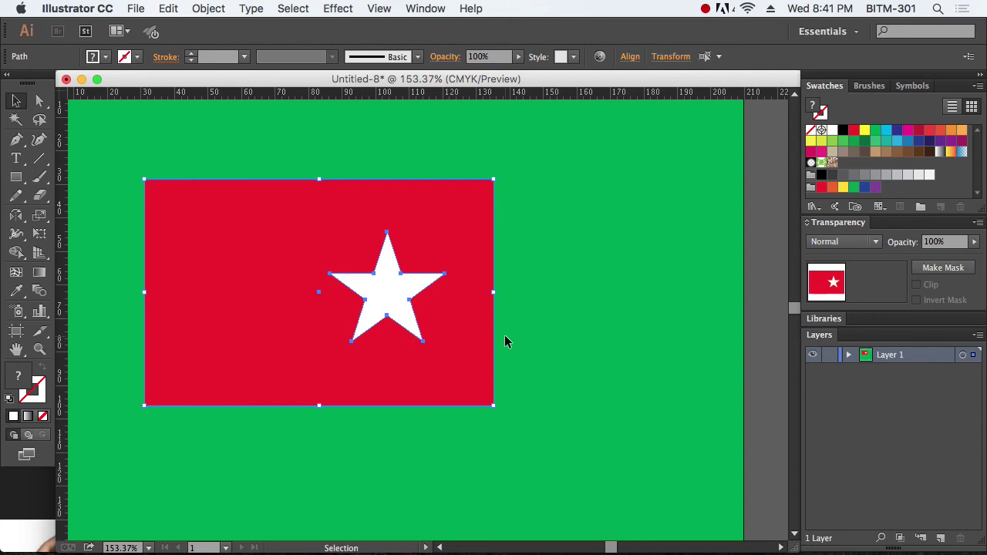
left_click(209, 9)
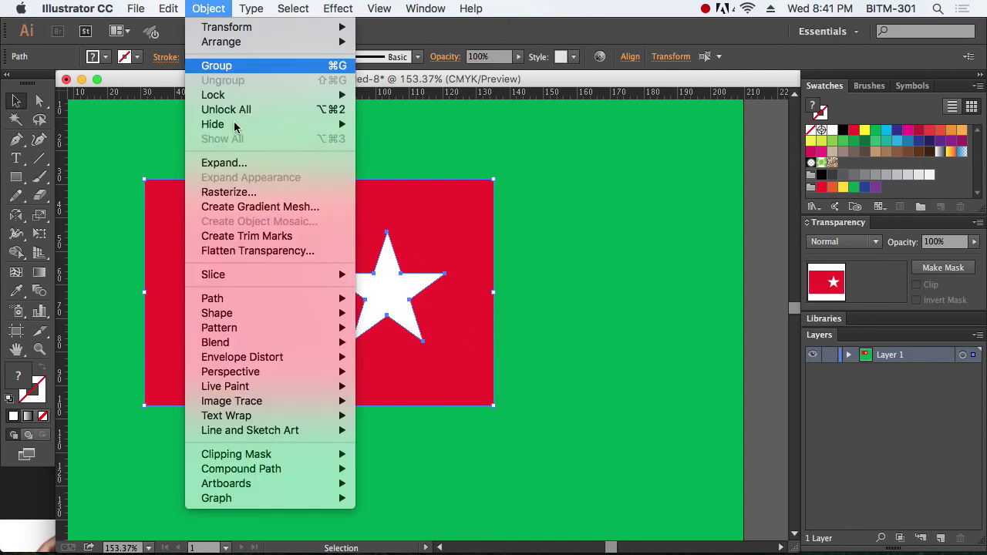
mouse_move(275, 472)
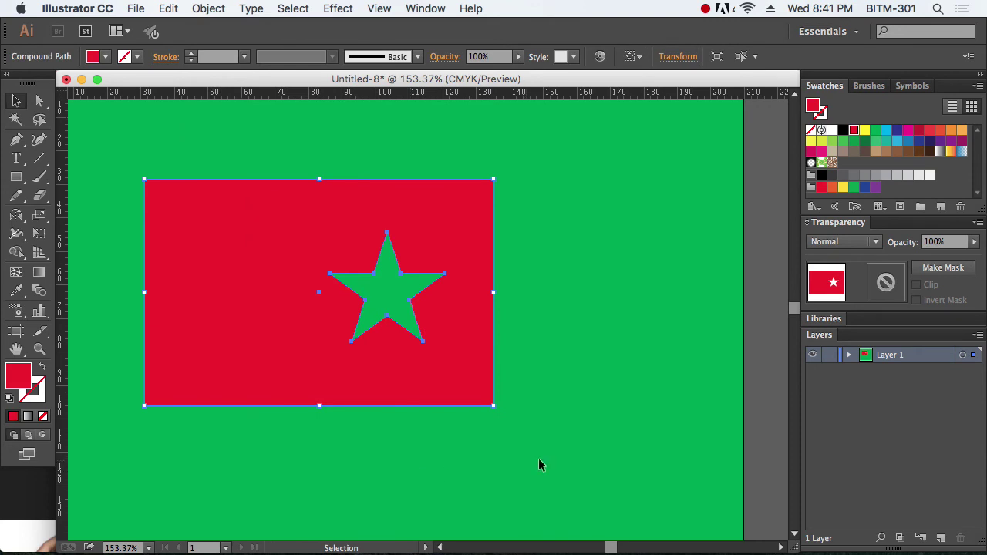
left_click(562, 465)
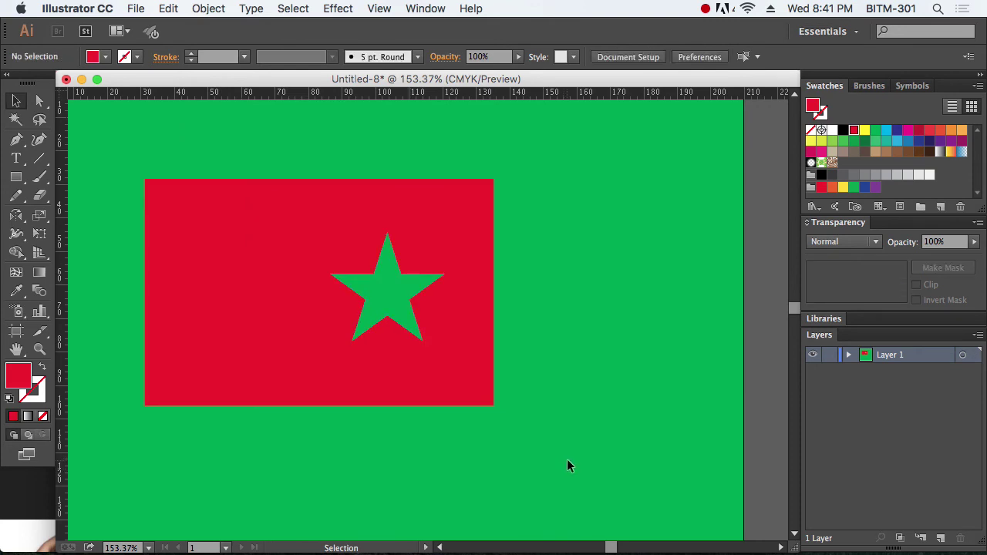
- Move the red compound path about 109 mm to the right, across the artboard's edge, and inspect its star cutout up close
left_click(481, 379, "alt+super")
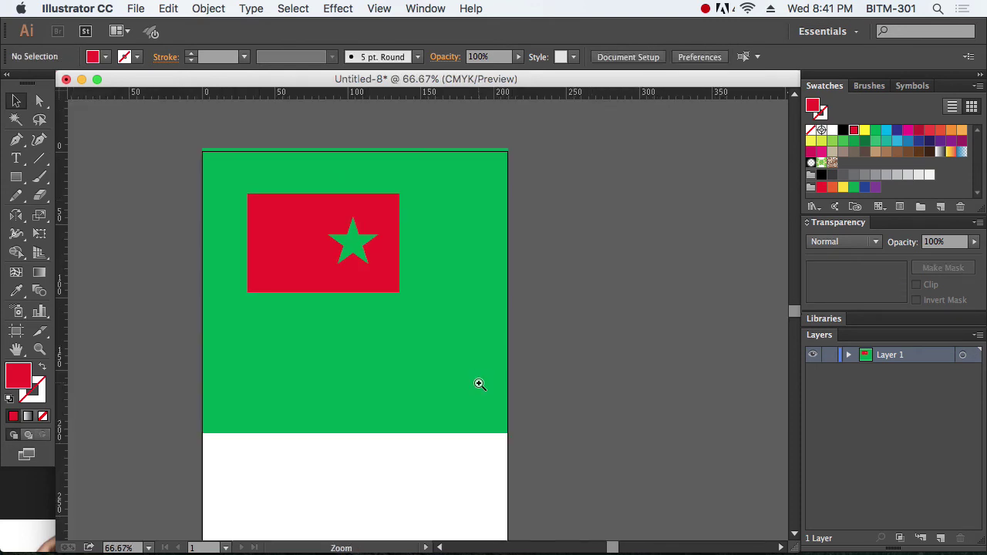
left_click_drag(381, 326, 556, 352)
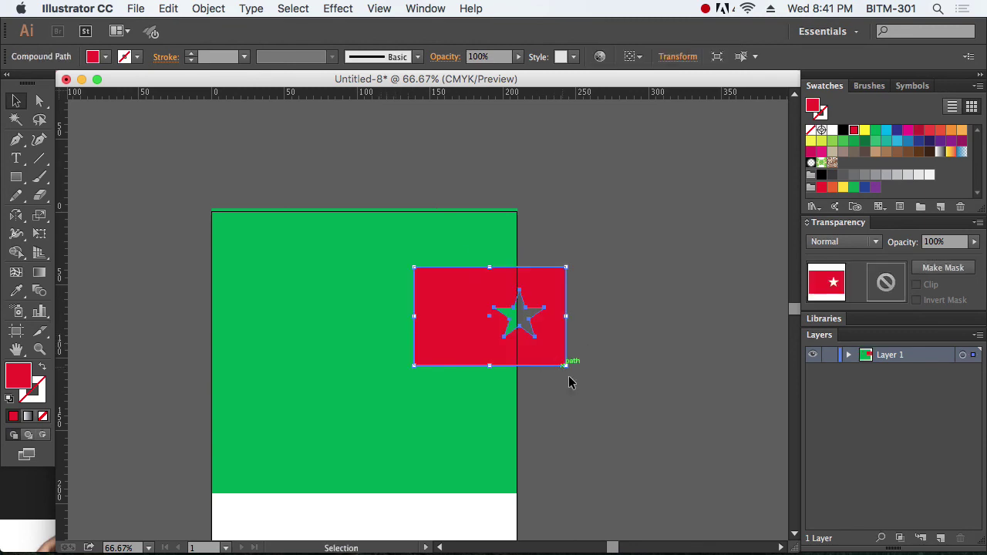
left_click(647, 452)
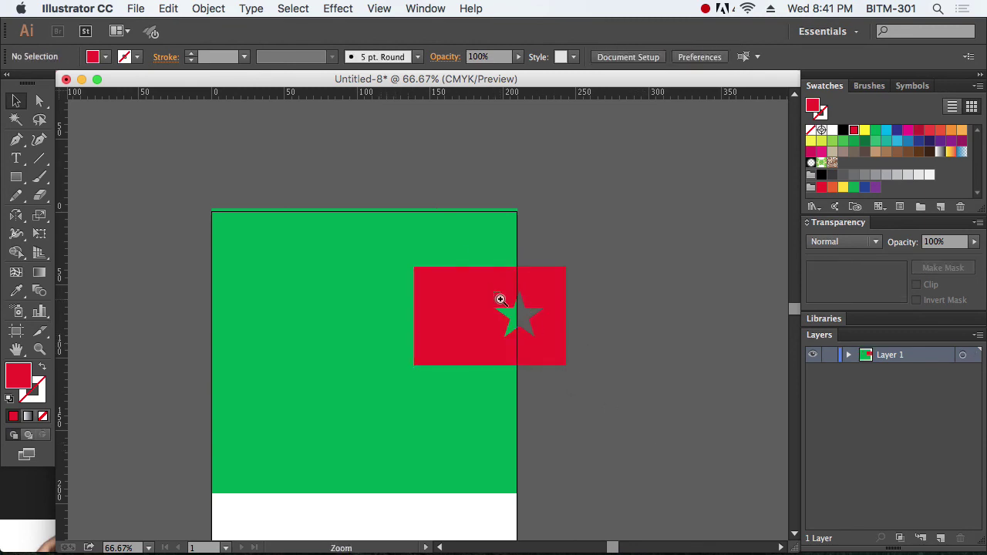
left_click_drag(502, 295, 591, 377)
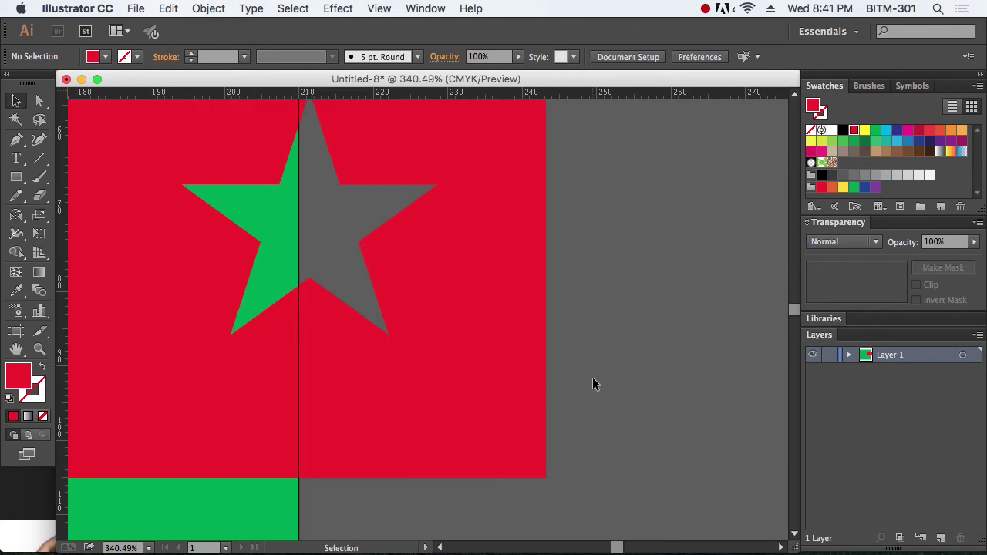
left_click(465, 330, "alt+super")
left_click(465, 331, "alt+super")
left_click(463, 329, "alt+super")
left_click(462, 330, "alt+super")
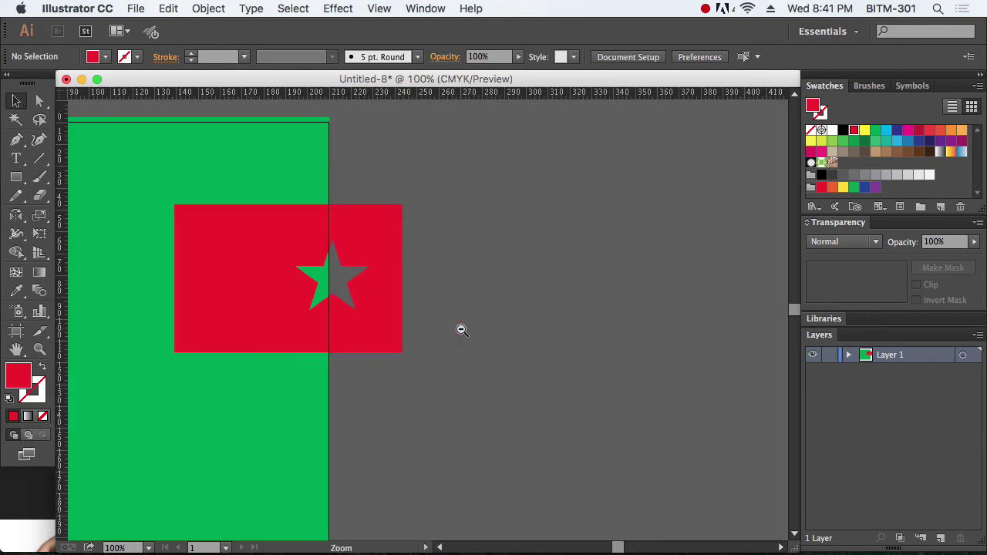
left_click(463, 329, "alt+super")
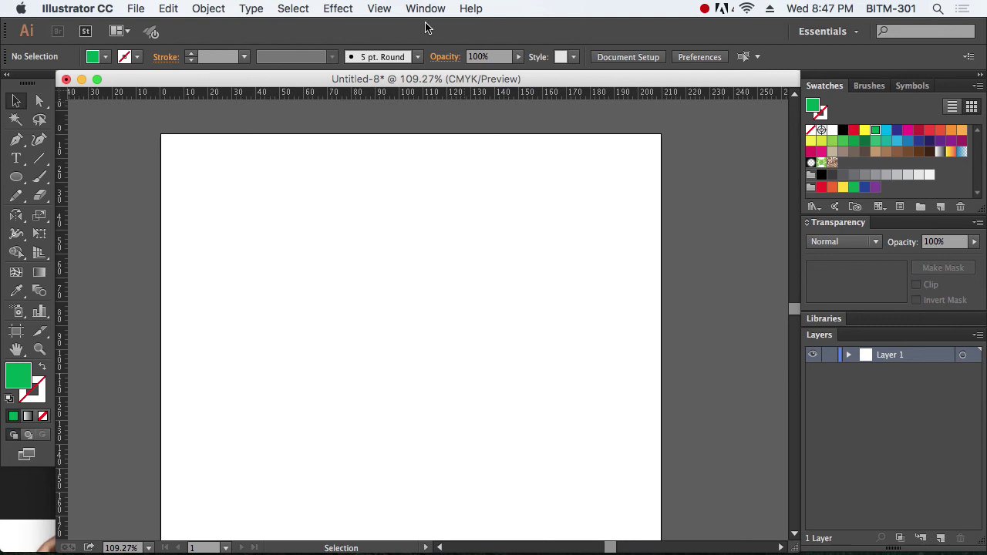
- Show the Links panel and place it over the artboard's right edge
left_click(426, 8)
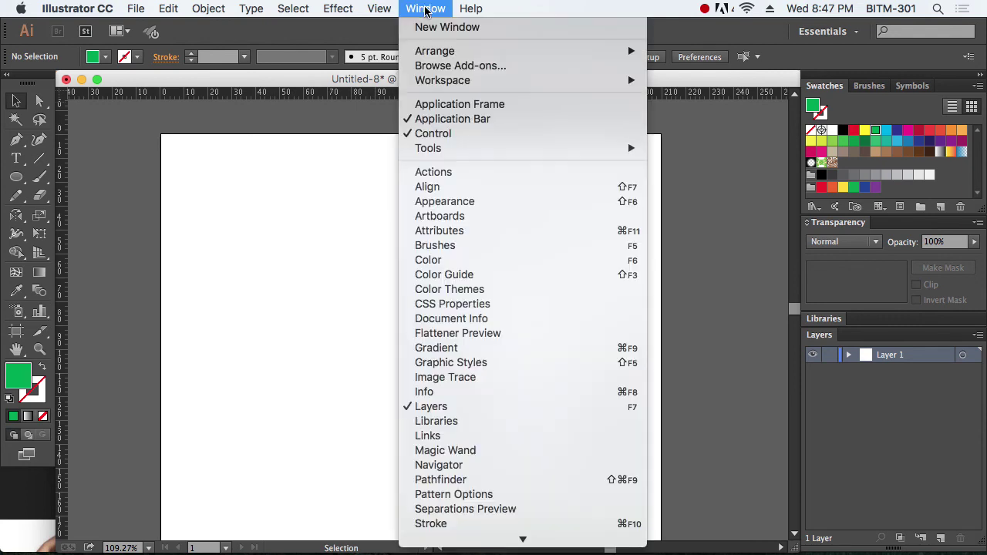
scroll(520, 509, "down", 3)
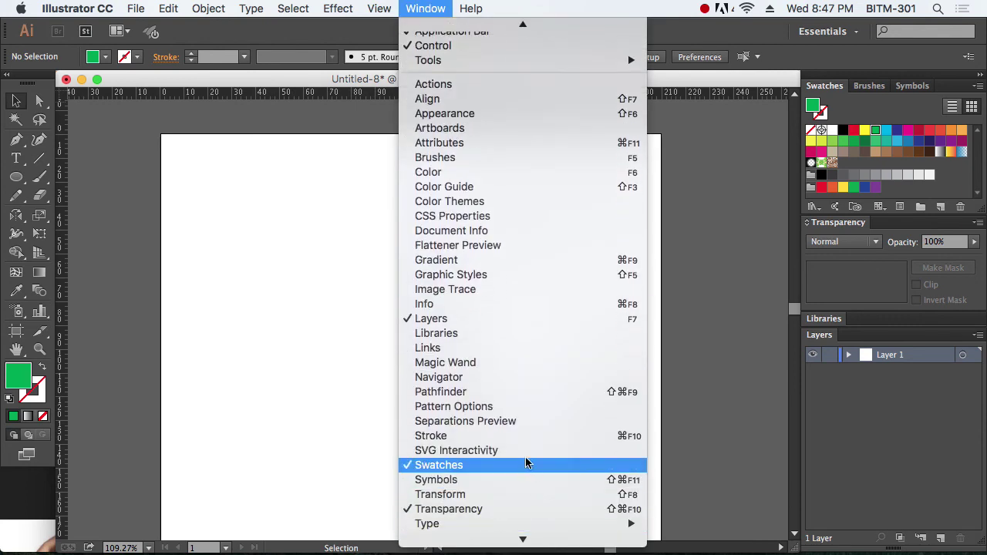
scroll(521, 509, "down", 3)
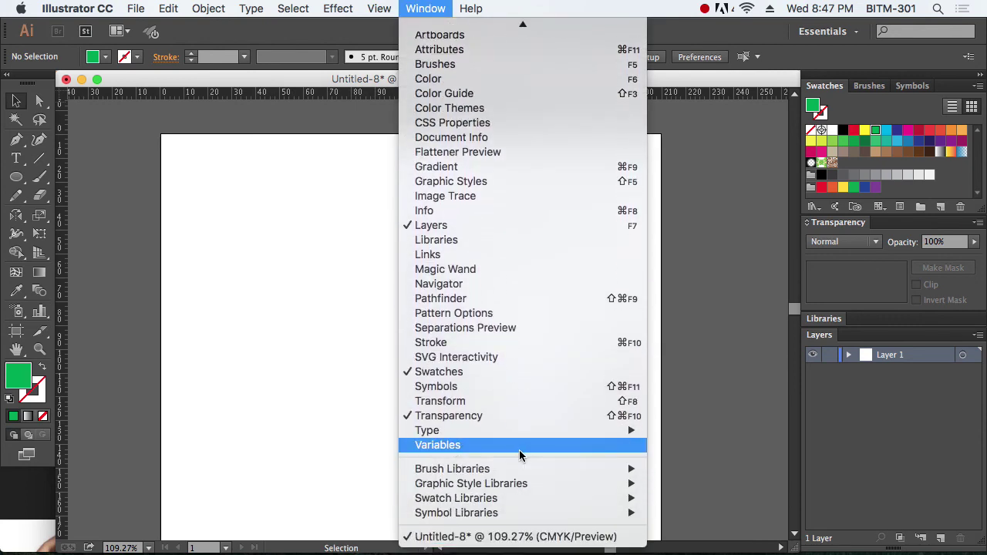
left_click(473, 254)
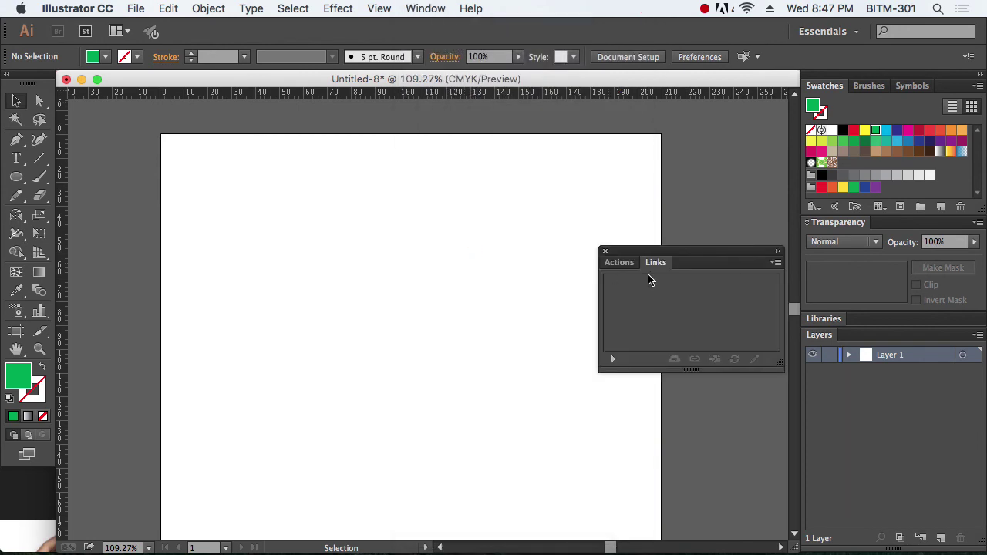
left_click_drag(687, 249, 680, 217)
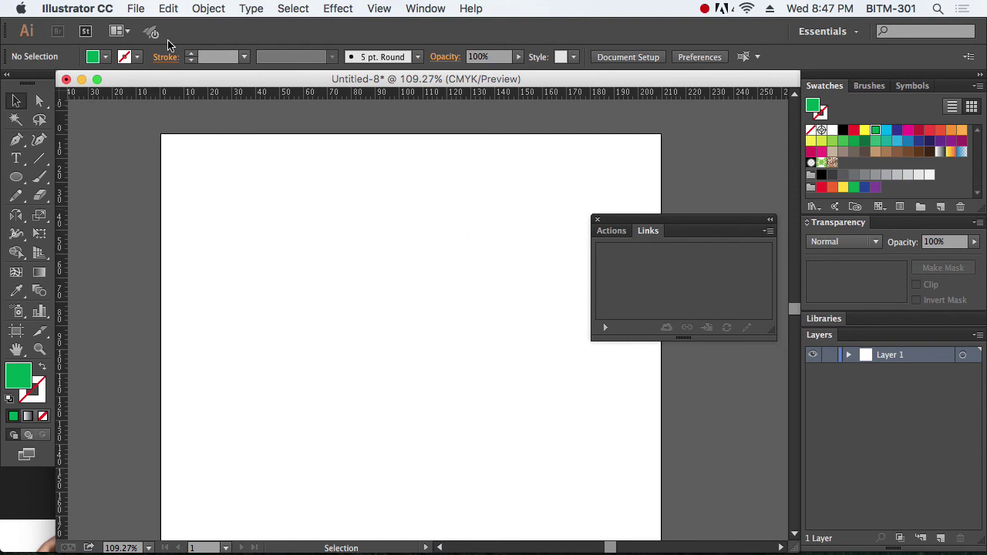
- Place the image kids_hoodie_charcoal_front from the Desktop's imags folder on the artboard as a linked file
left_click(135, 10)
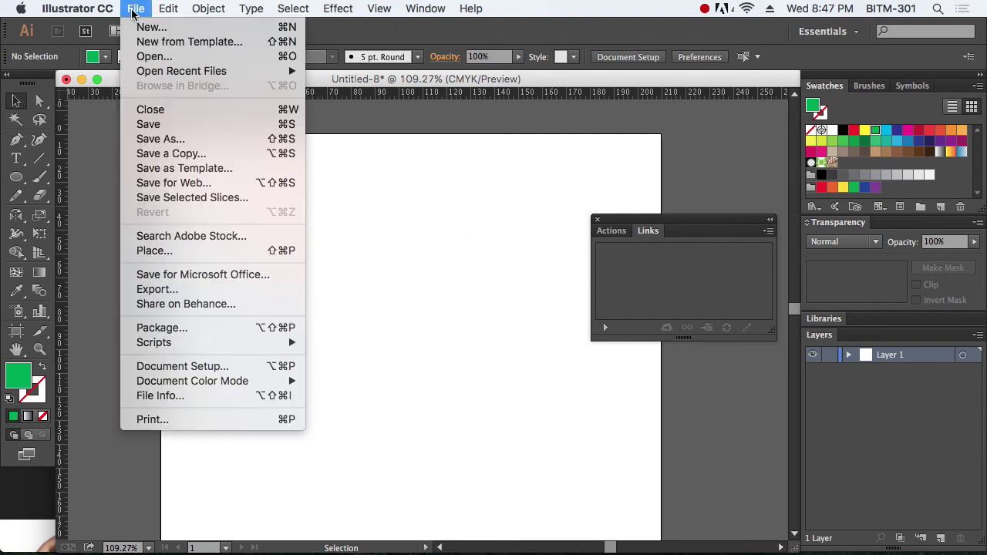
left_click(197, 251)
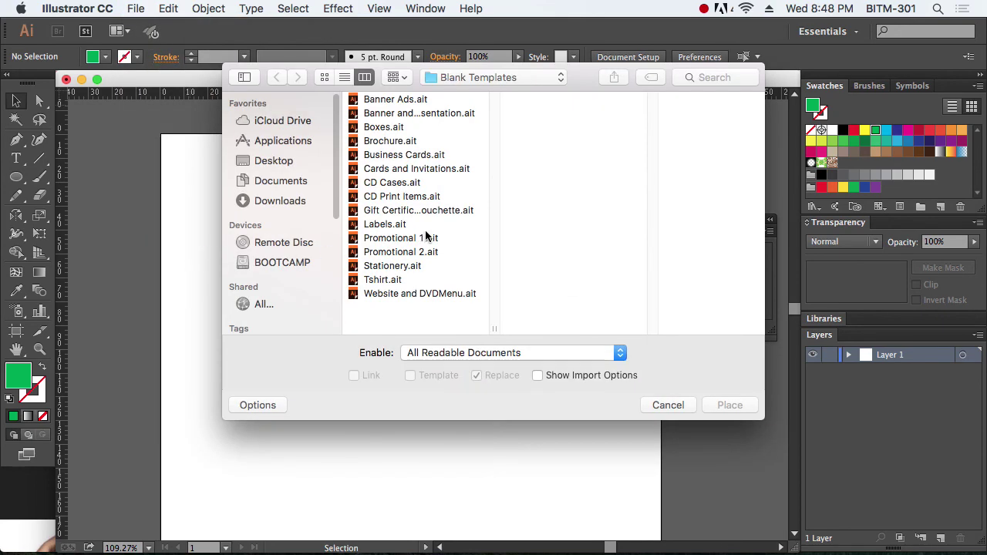
left_click(277, 162)
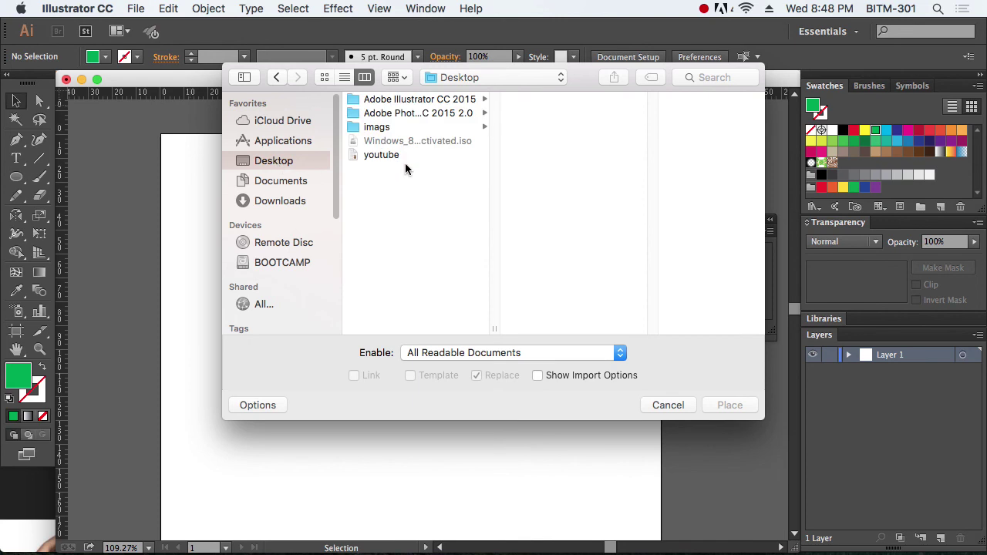
left_click(377, 127)
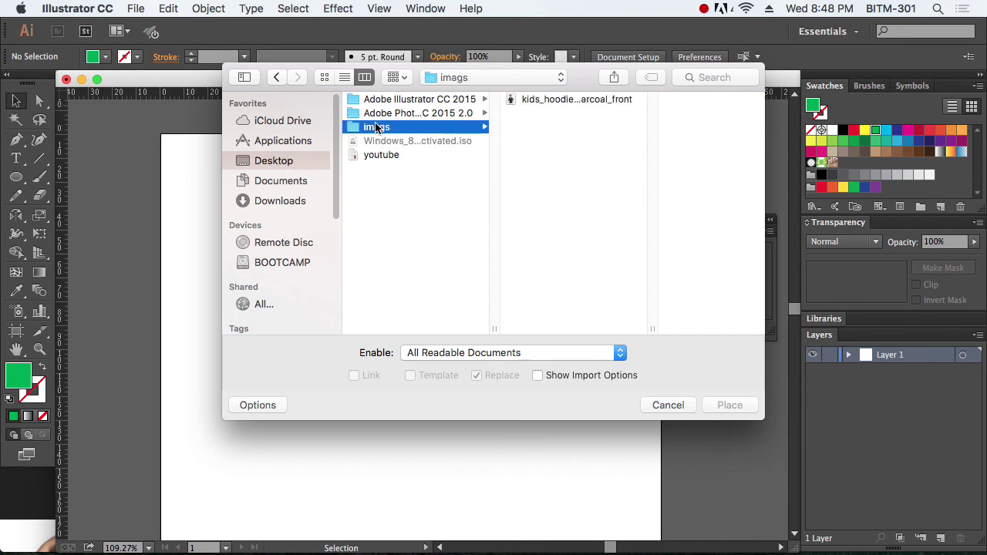
left_click(591, 103)
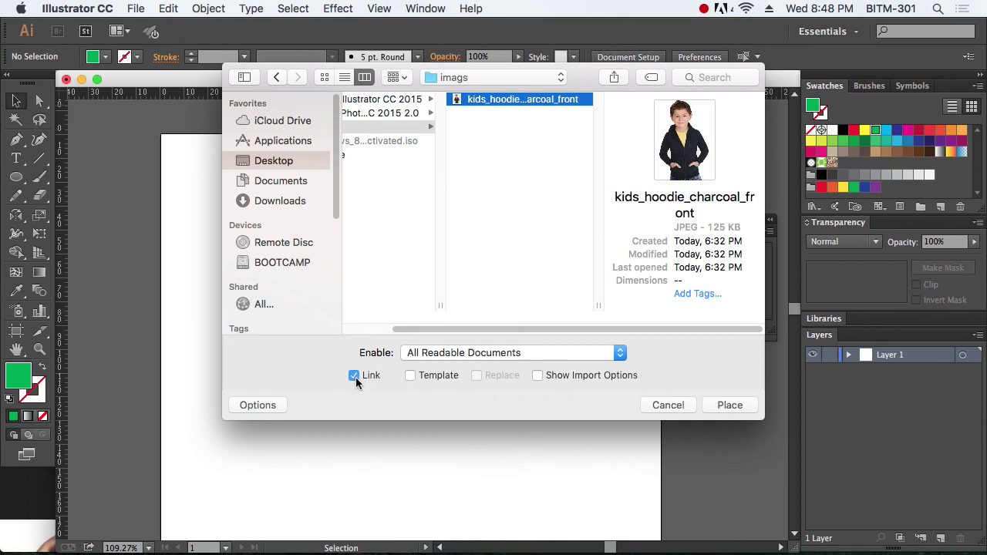
left_click(732, 406)
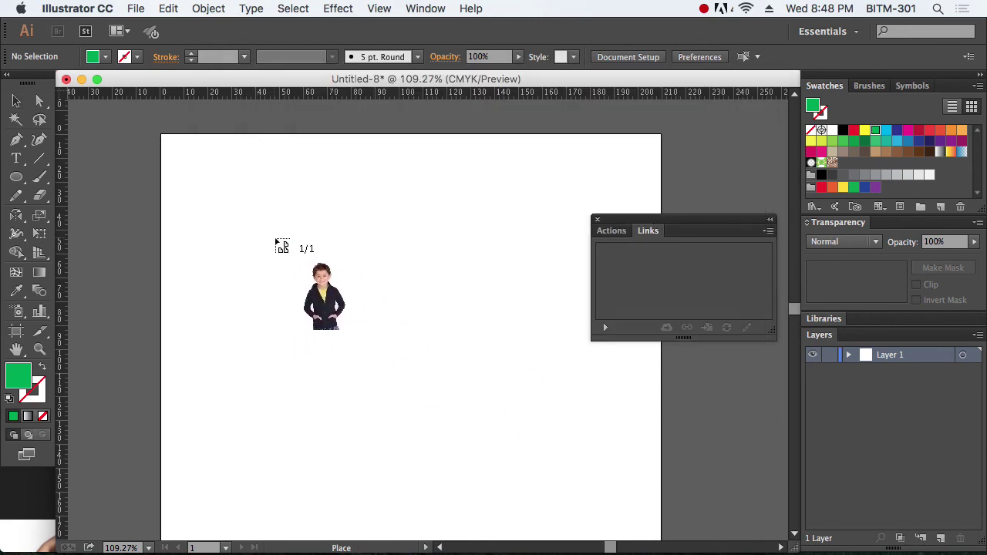
left_click(276, 241)
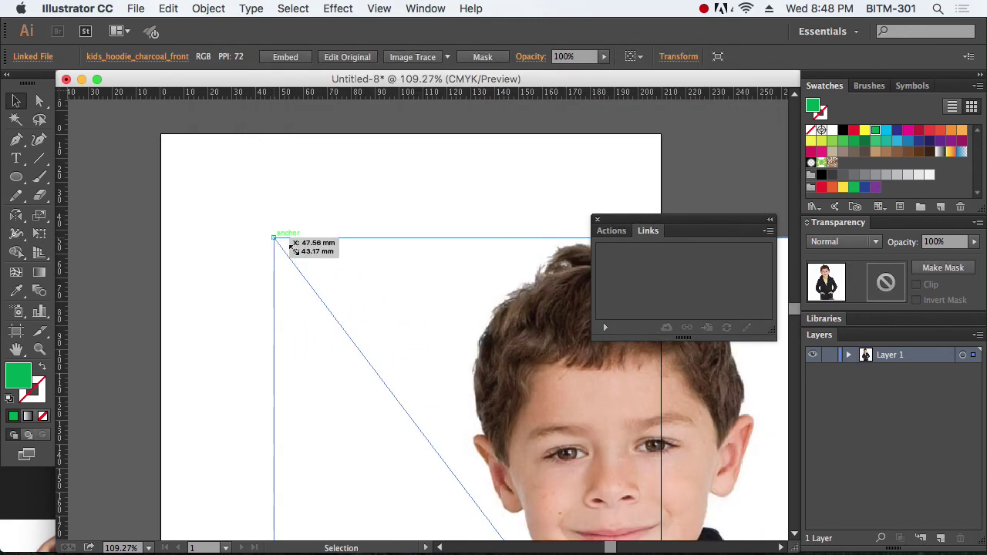
- Scale the placed photo down to about 110 × 144 mm inside the artboard, and move the Links panel down clear of the artboard
left_click_drag(617, 409, 400, 303)
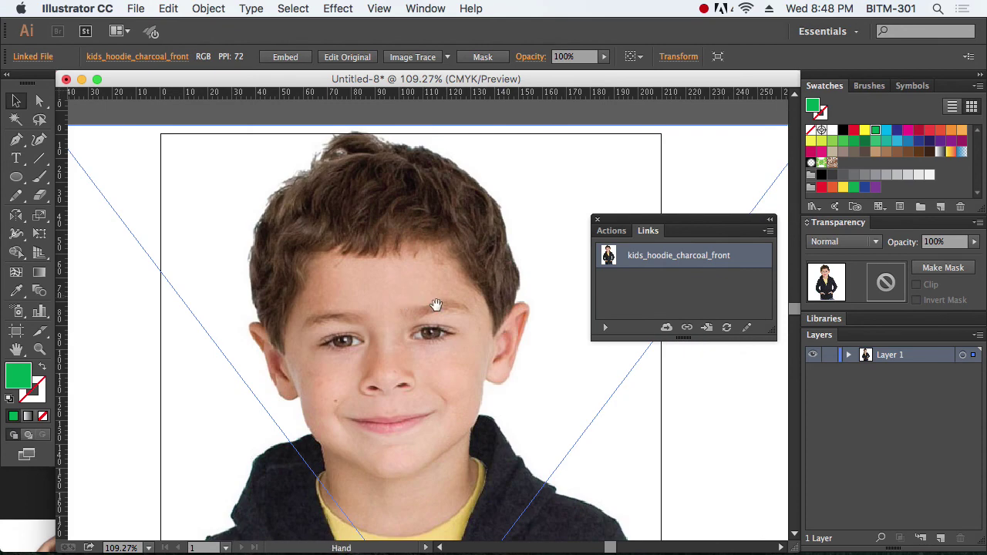
left_click(469, 333, "alt+super")
left_click(471, 333, "alt+super")
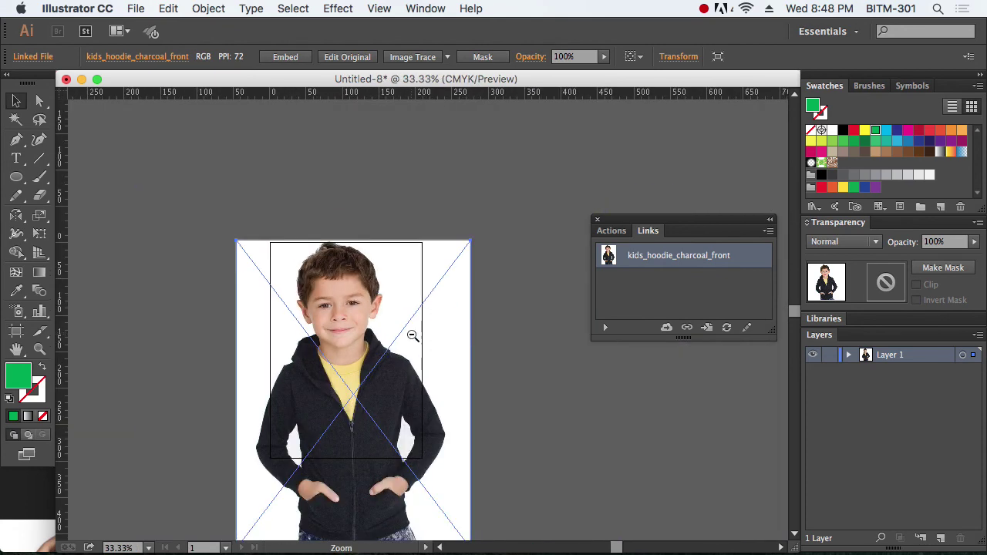
left_click(412, 334, "alt+super")
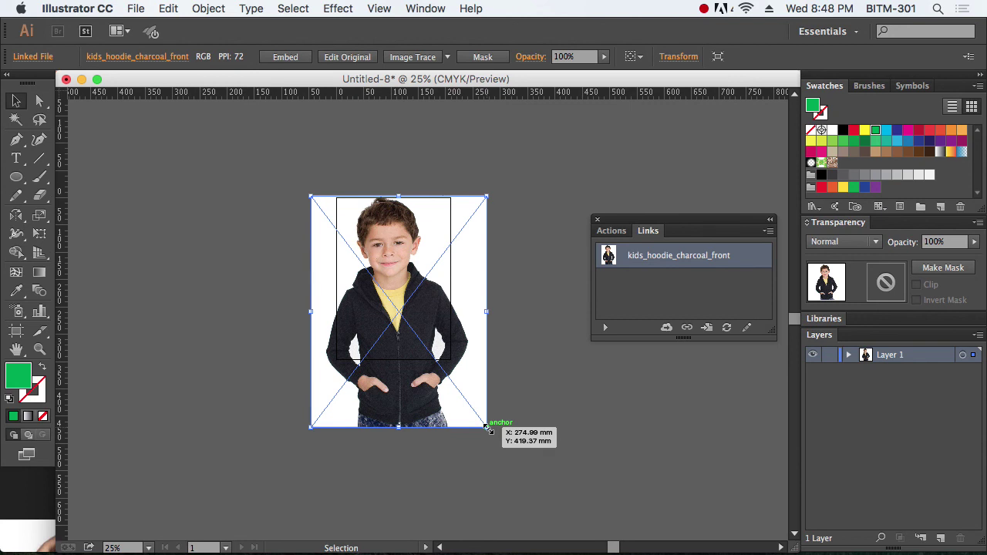
left_click_drag(491, 430, 411, 287)
left_click(474, 348)
left_click_drag(334, 209, 465, 303)
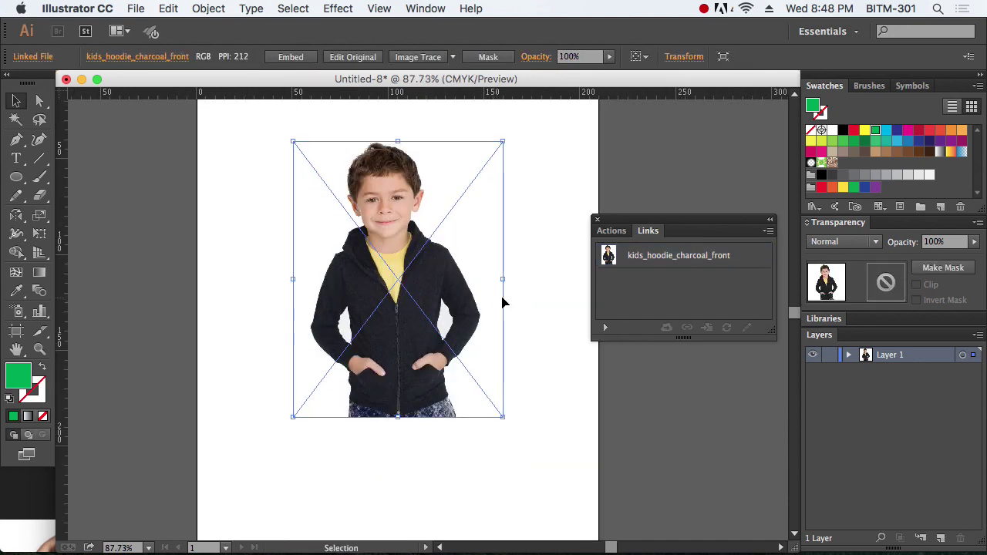
left_click_drag(622, 220, 667, 378)
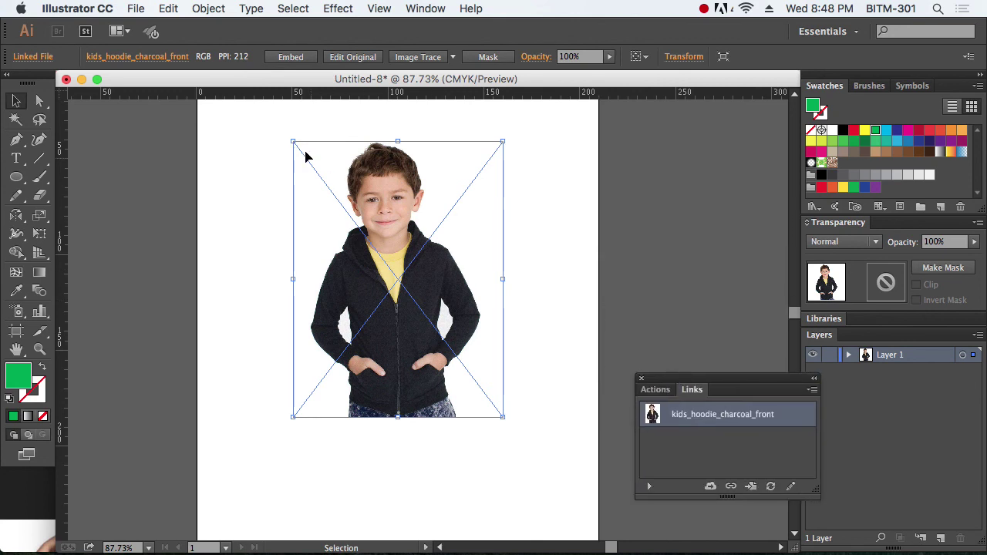
- Duplicate the linked photo about 144 mm to the right so the copy straddles the artboard's edge
left_click(469, 472)
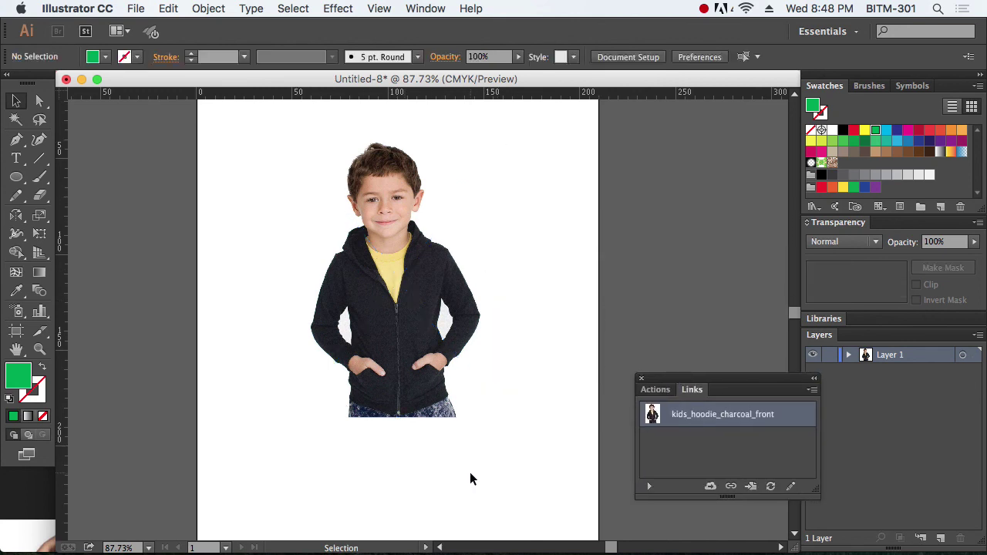
left_click(462, 381, "alt+super")
left_click(462, 380, "alt+super")
left_click_drag(423, 306, 408, 414)
left_click(362, 370)
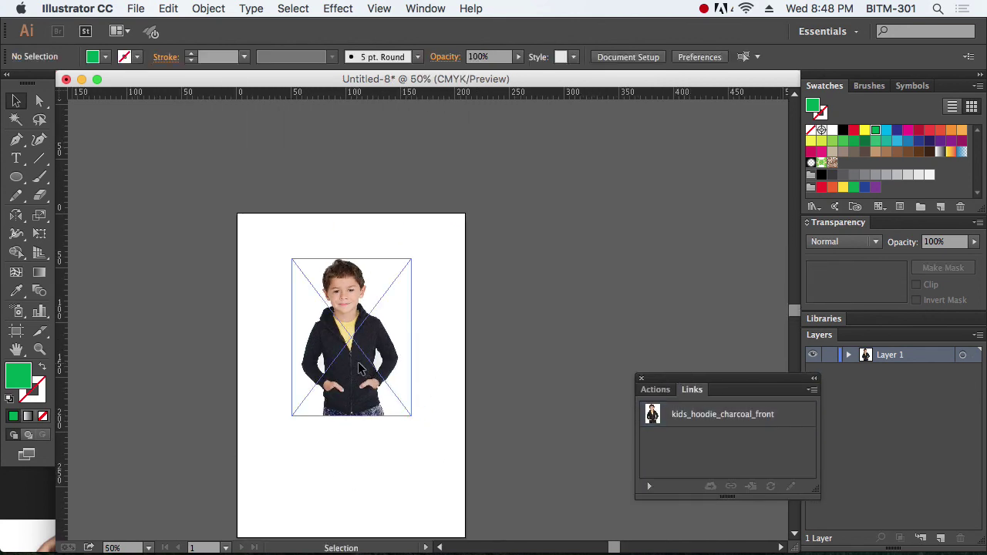
left_click_drag(354, 368, 515, 367)
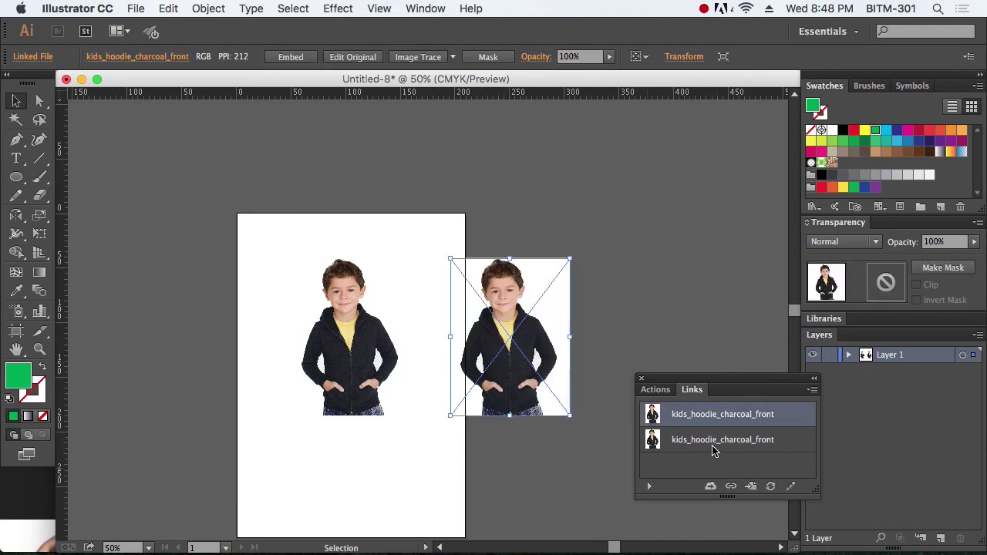
- Select each photo copy in turn to check which Links entry it corresponds to
left_click(502, 478)
left_click(355, 362)
left_click(544, 382)
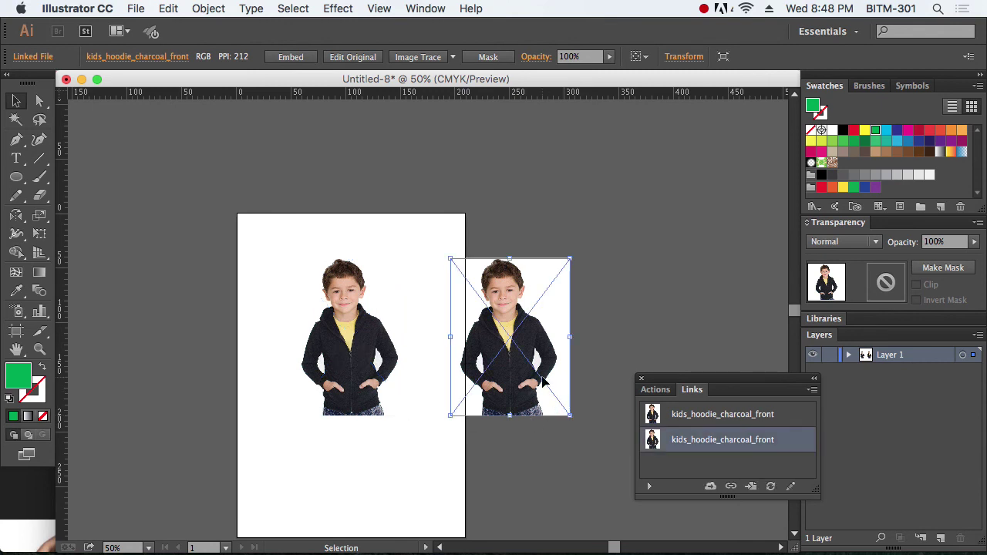
left_click(379, 391)
key("z")
left_click_drag(223, 202, 562, 483)
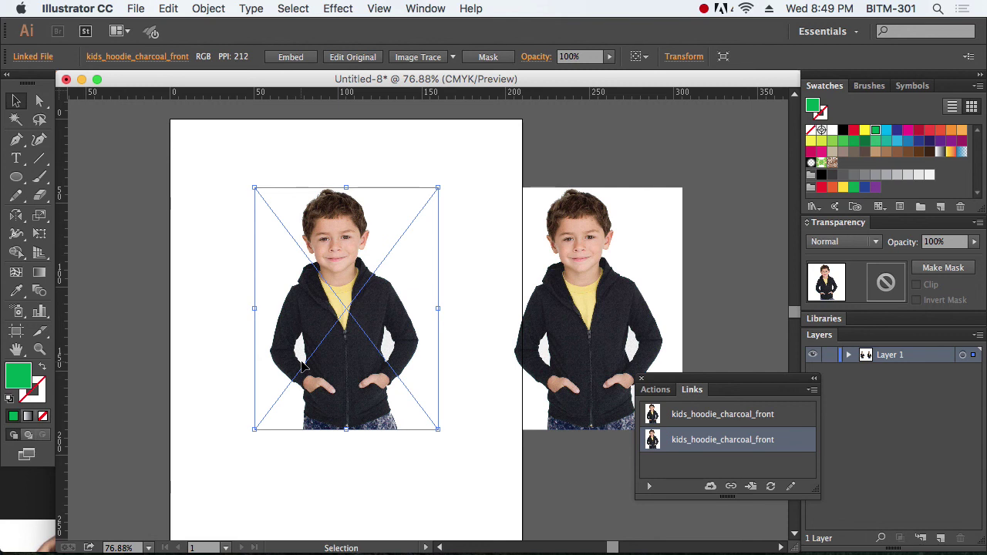
- Embed the right-hand copy of the hoodie photo in the document
left_click(568, 280)
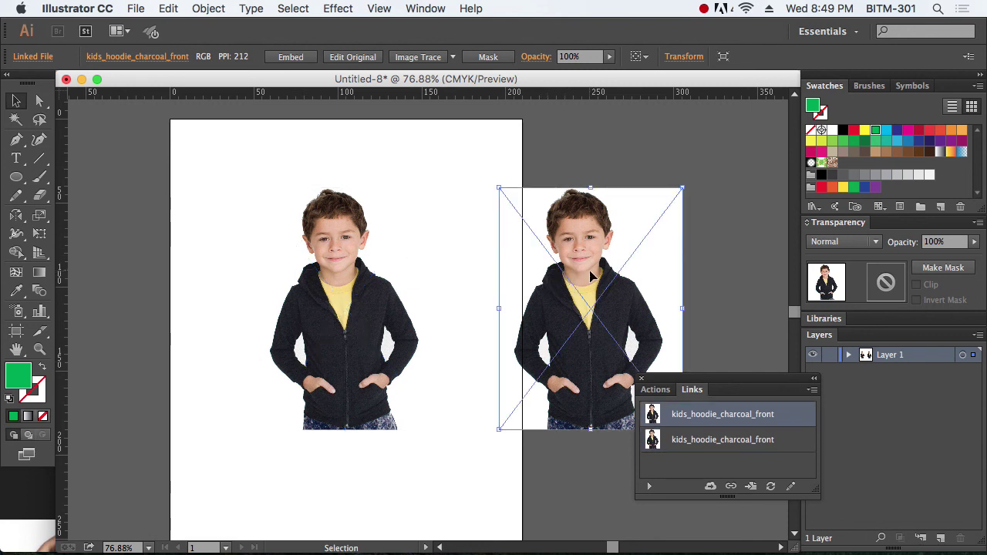
left_click(812, 392)
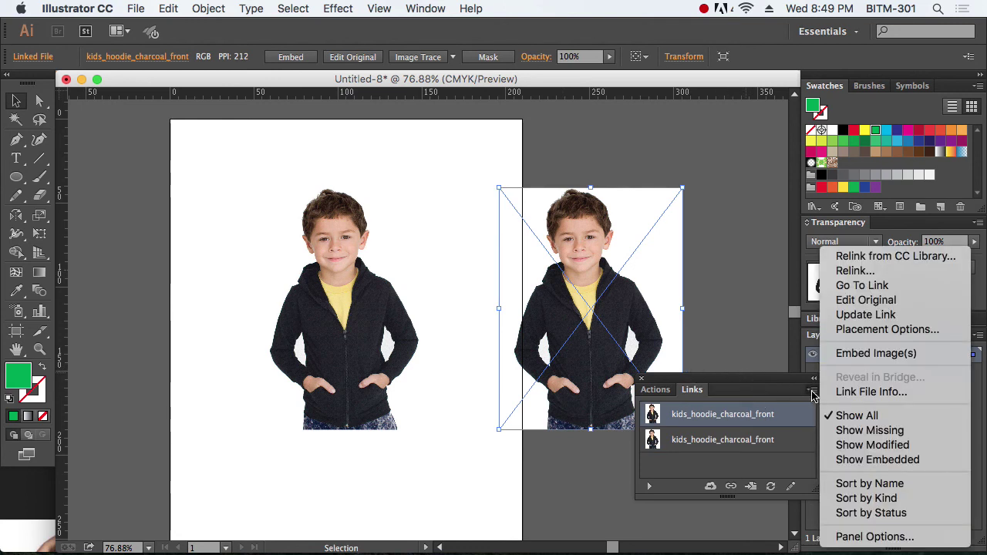
left_click(883, 356)
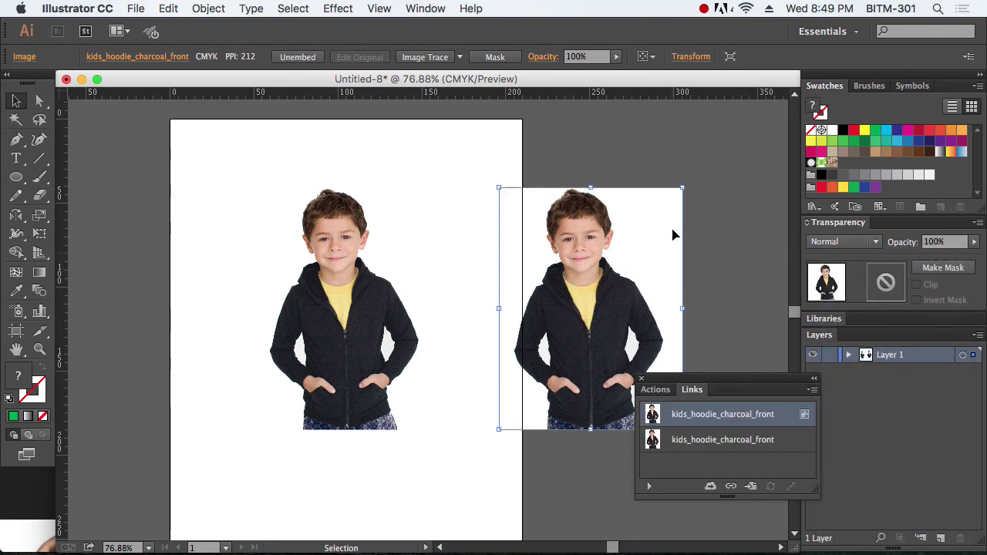
left_click(727, 271)
- Move the linked photo lower on the artboard and place the embedded copy completely outside the artboard's right edge
left_click_drag(597, 327, 592, 285)
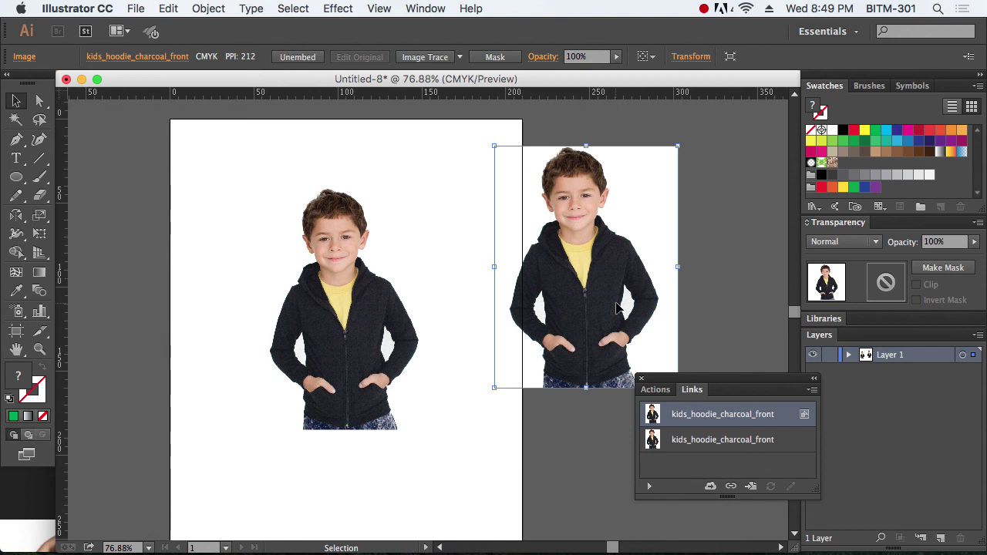
scroll(617, 308, "down", 3)
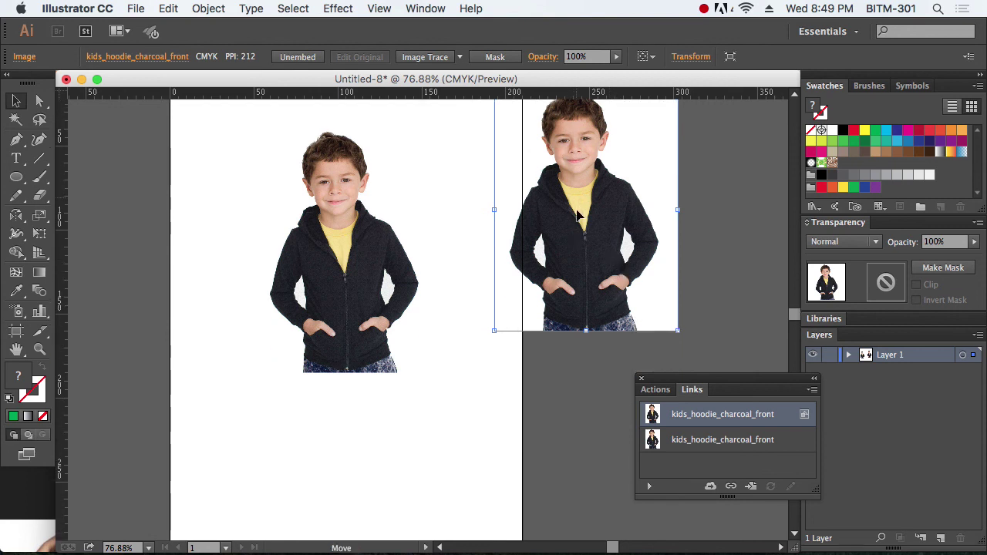
left_click_drag(576, 192, 580, 271)
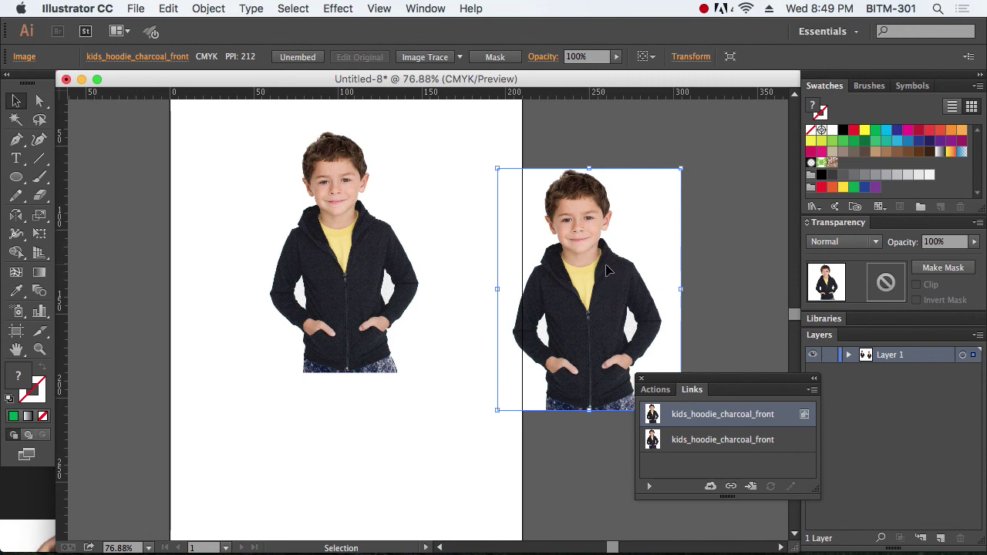
left_click(345, 228)
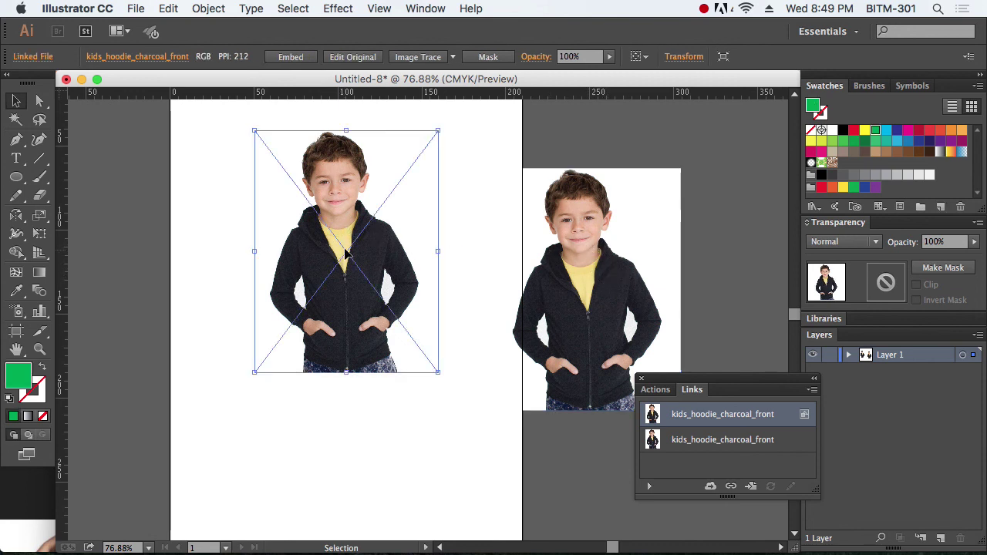
left_click_drag(365, 245, 340, 288)
left_click_drag(506, 298, 547, 293)
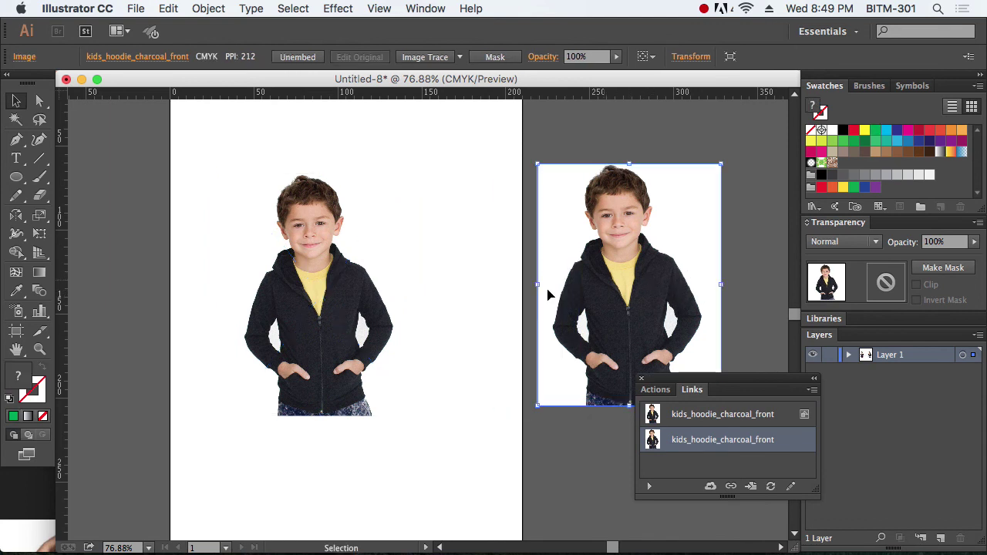
- Shift the linked photo about 8 mm to the right and update its link, with the Links panel moved up over the embedded copy's head
left_click(332, 312)
left_click_drag(307, 311, 320, 311)
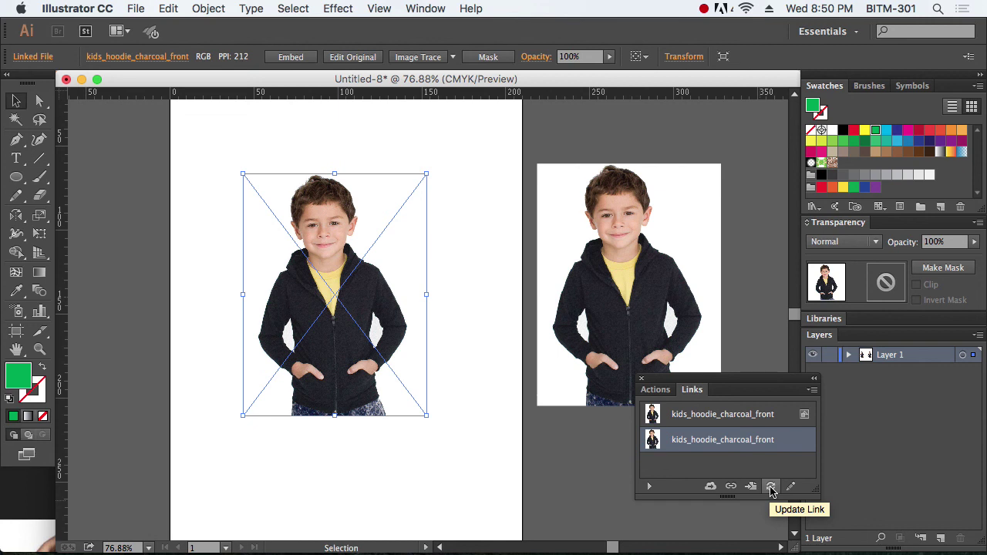
left_click_drag(759, 383, 725, 100)
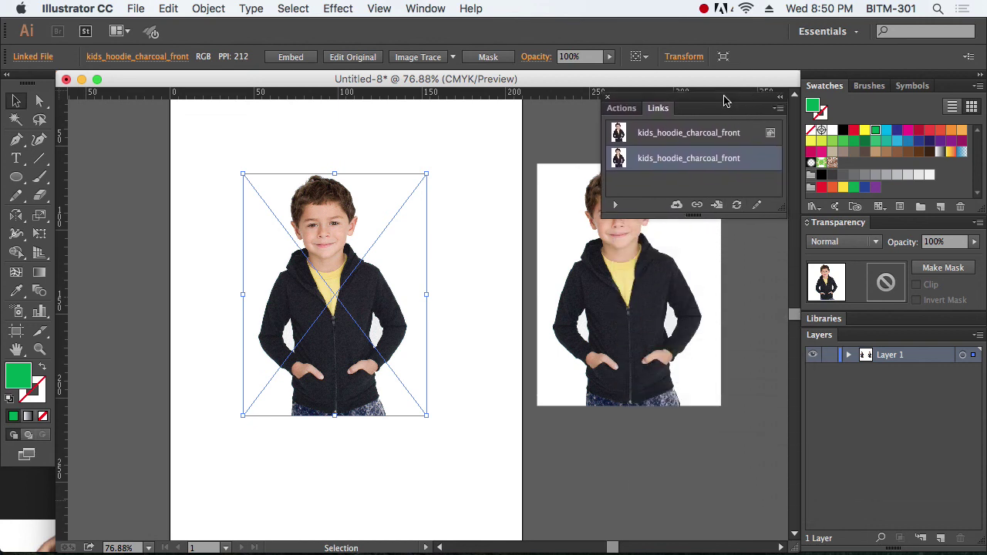
left_click(734, 206)
- Delete the embedded copy of the photo beside the artboard
left_click(637, 300)
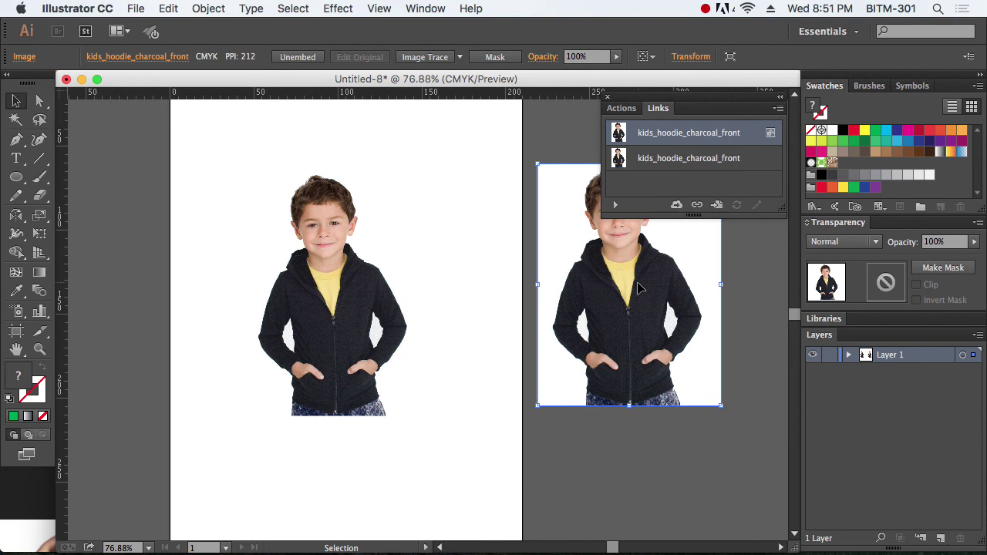
key("Delete")
left_click(301, 313)
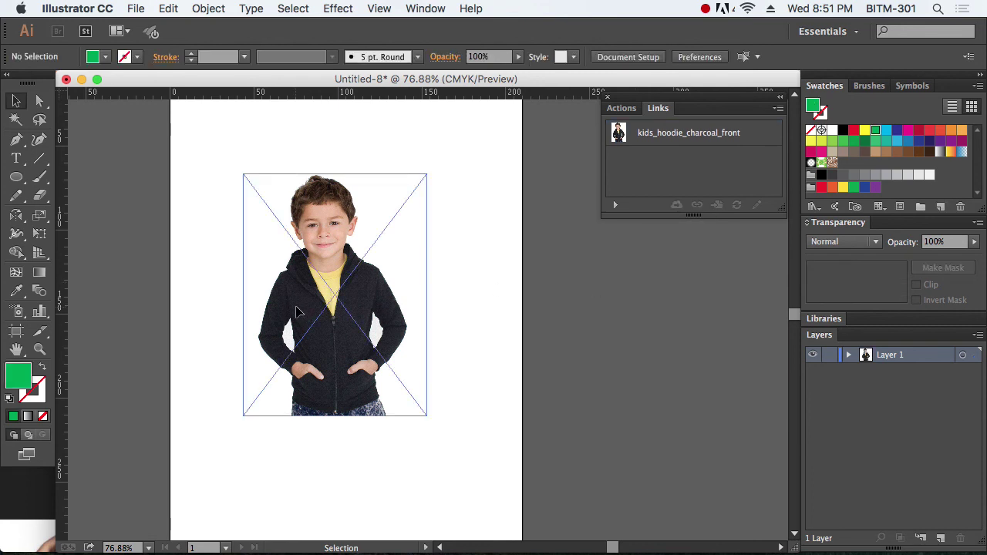
left_click(600, 351)
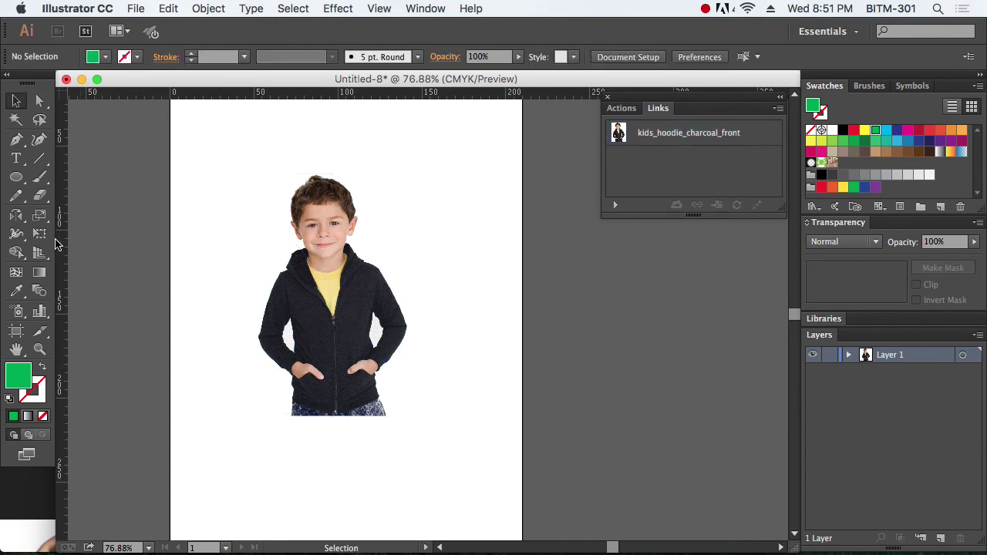
- Draw an ellipse about 73 × 94 mm around the boy's head and chest, with a green 1 pt outline and no fill
left_click_drag(17, 178, 122, 188)
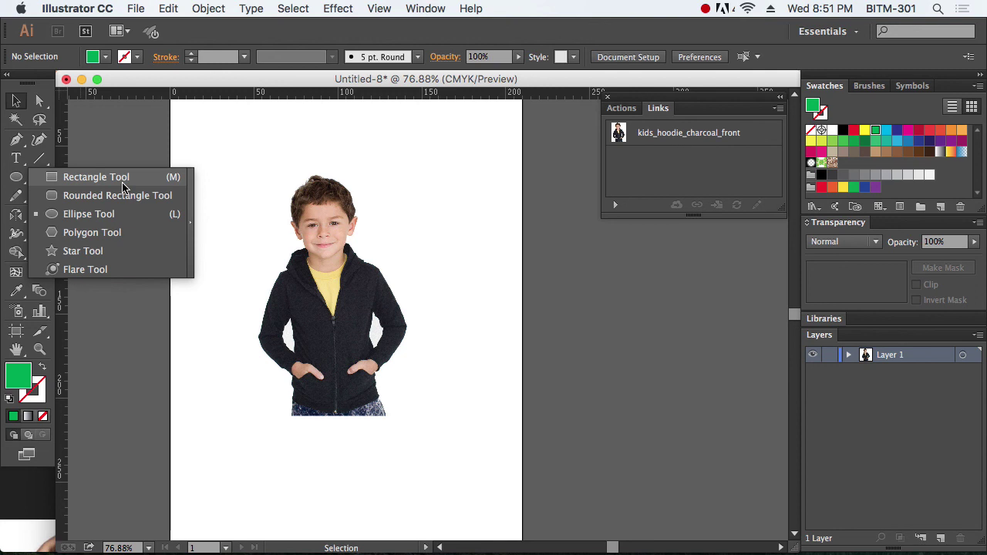
left_click_drag(123, 187, 128, 215)
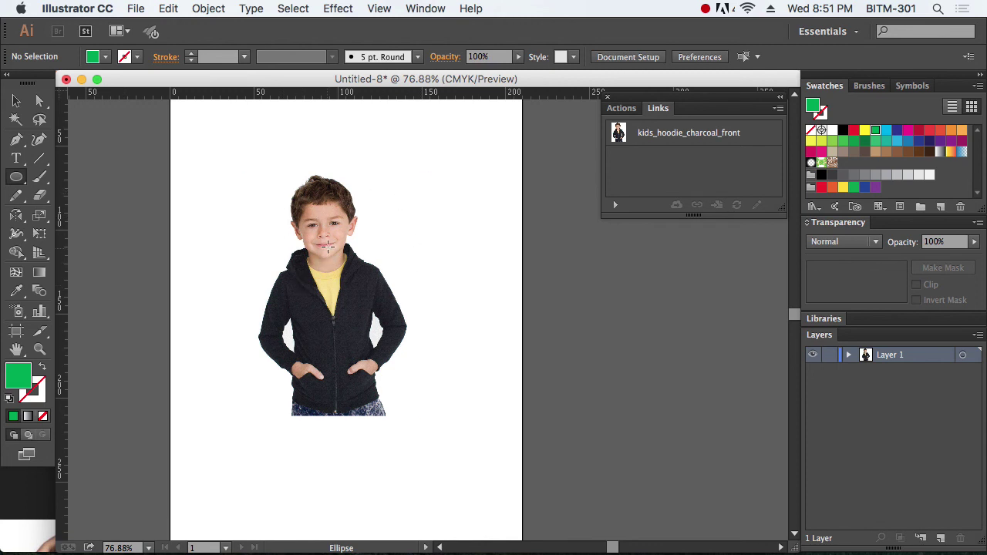
left_click_drag(323, 239, 384, 317)
key("v")
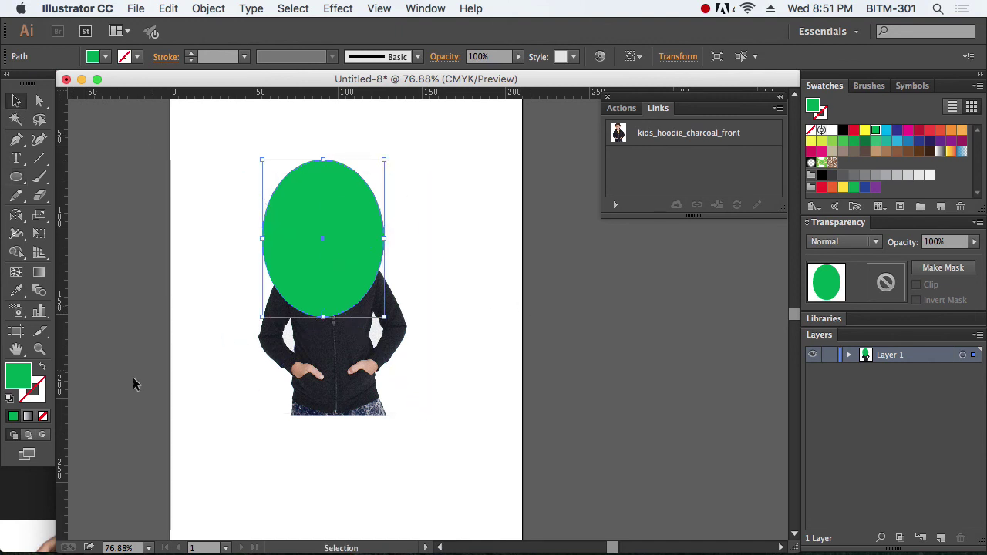
left_click(43, 368)
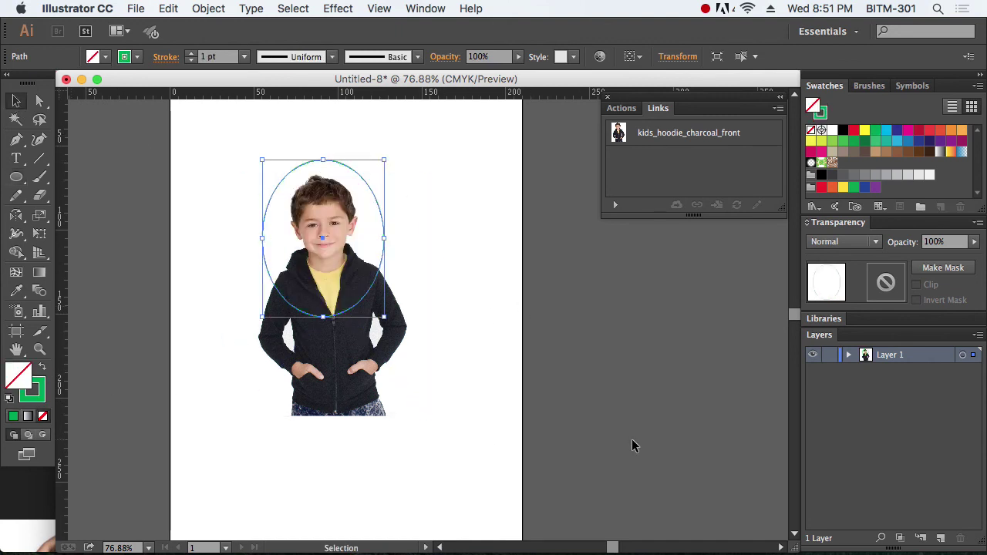
left_click(594, 424)
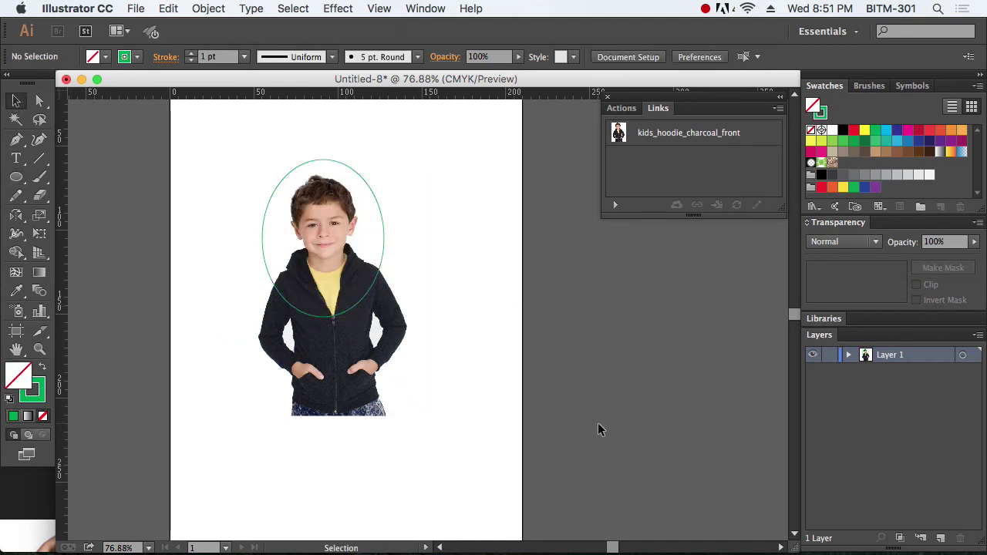
- Make a clipping mask from the green ellipse and the linked photo beneath it
left_click(319, 160)
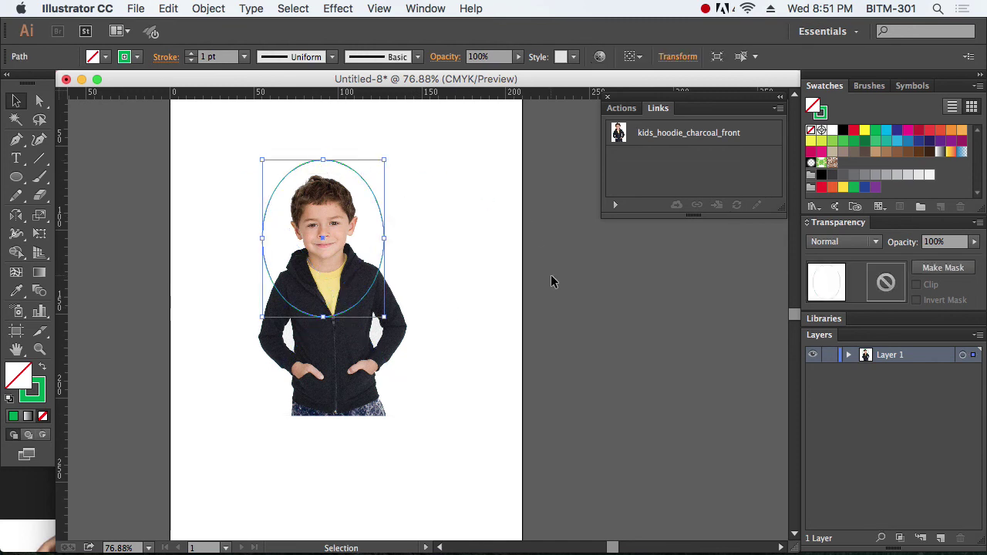
left_click(361, 359)
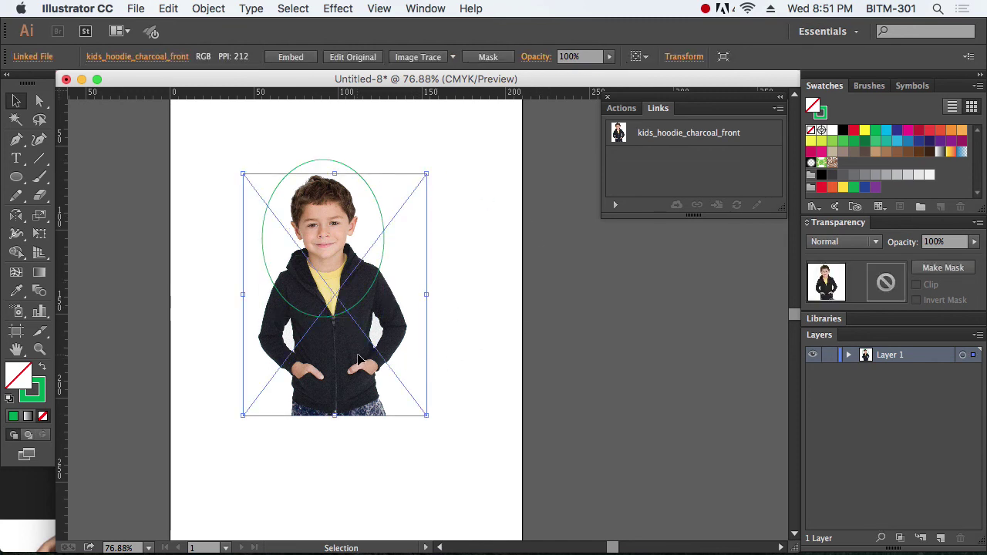
left_click(338, 160)
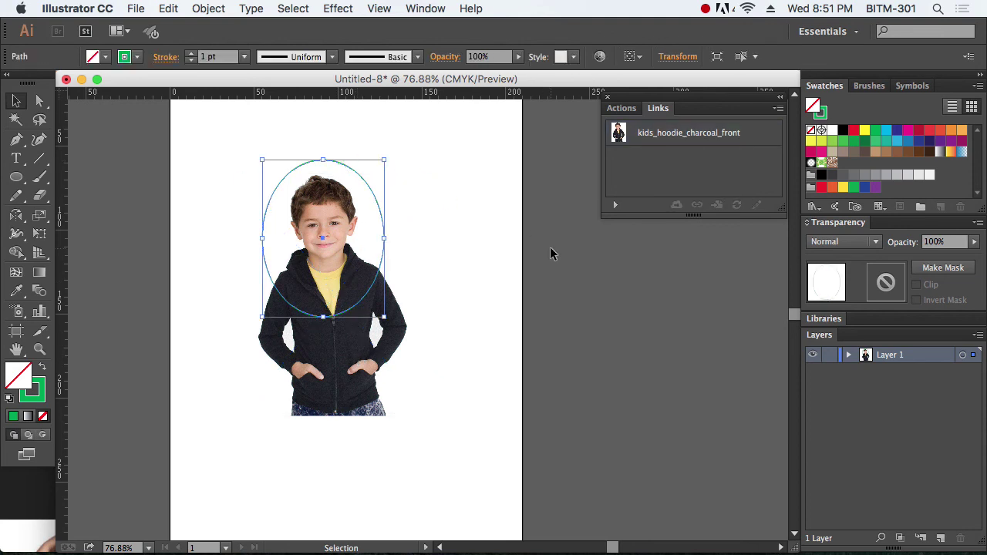
left_click_drag(463, 171, 358, 270)
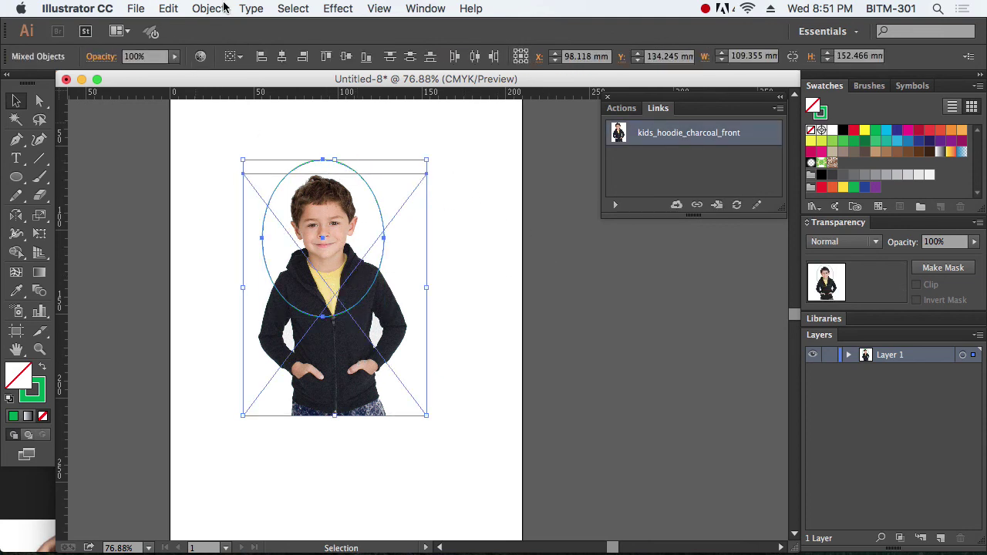
left_click(208, 9)
mouse_move(262, 454)
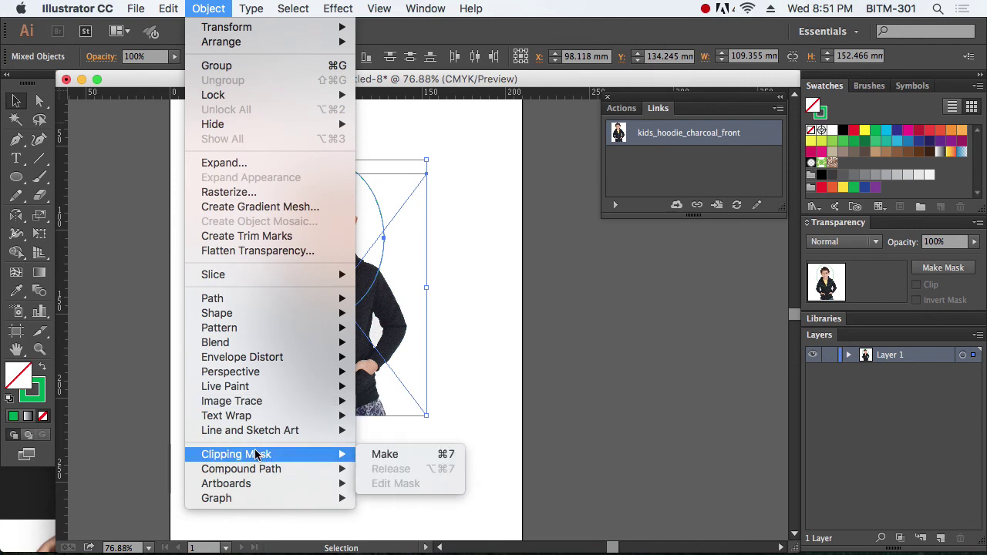
left_click(438, 461)
left_click(529, 458)
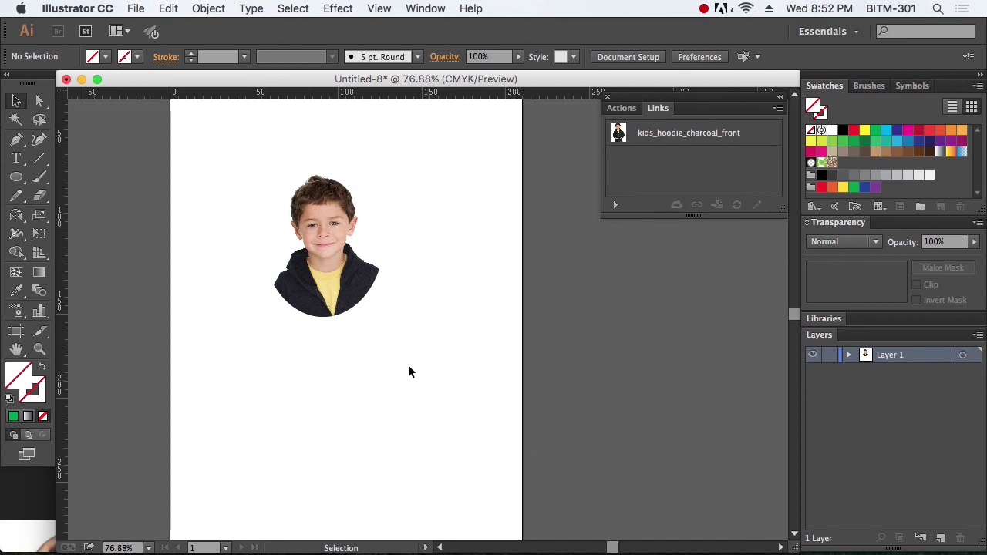
- Move the clipped photo group about 21 mm right and 14 mm up on the artboard
left_click(327, 266)
left_click_drag(326, 265, 359, 249)
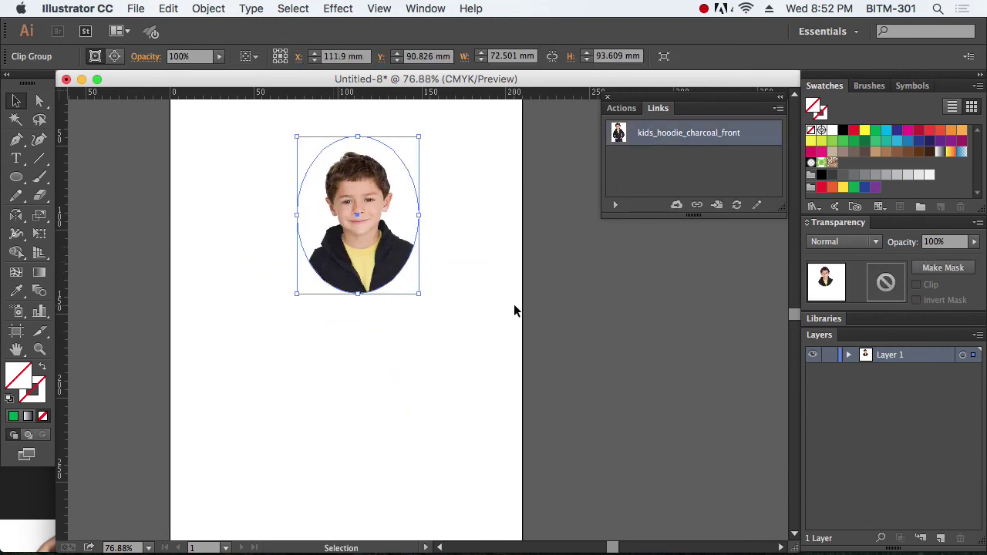
left_click(540, 311)
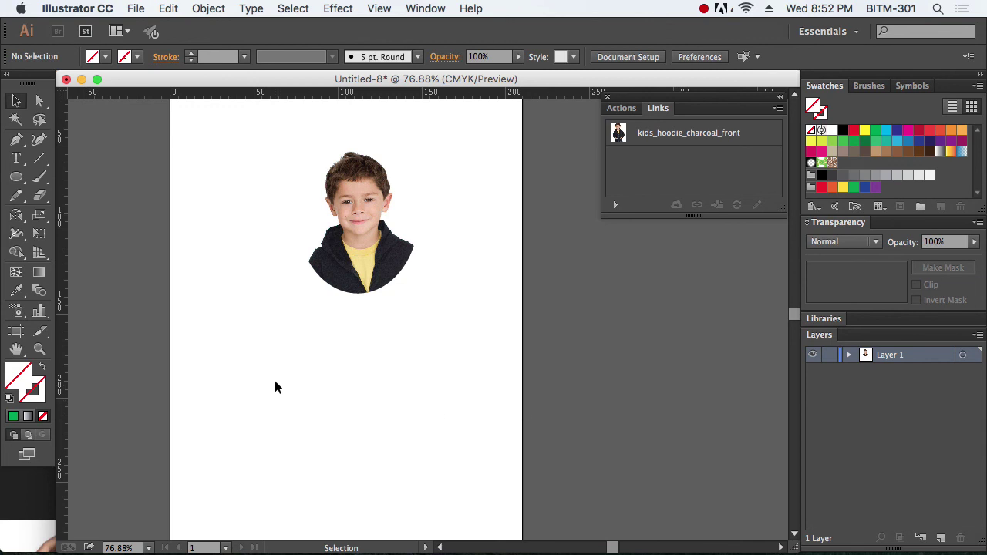
- Select only the photo inside the clipping mask with Direct Selection and move it about 9 mm up within the ellipse
key("super+space")
left_click_drag(198, 127, 511, 346)
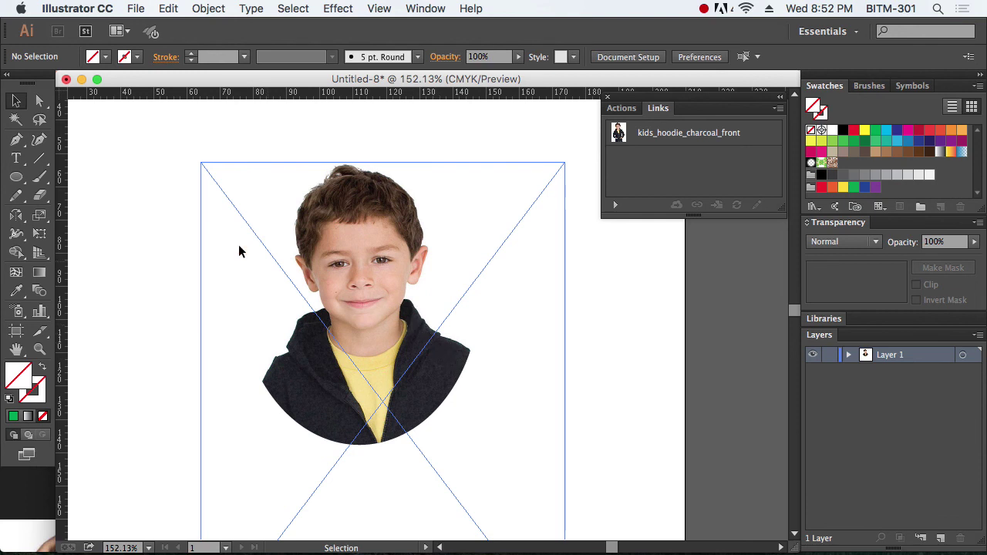
left_click(41, 101)
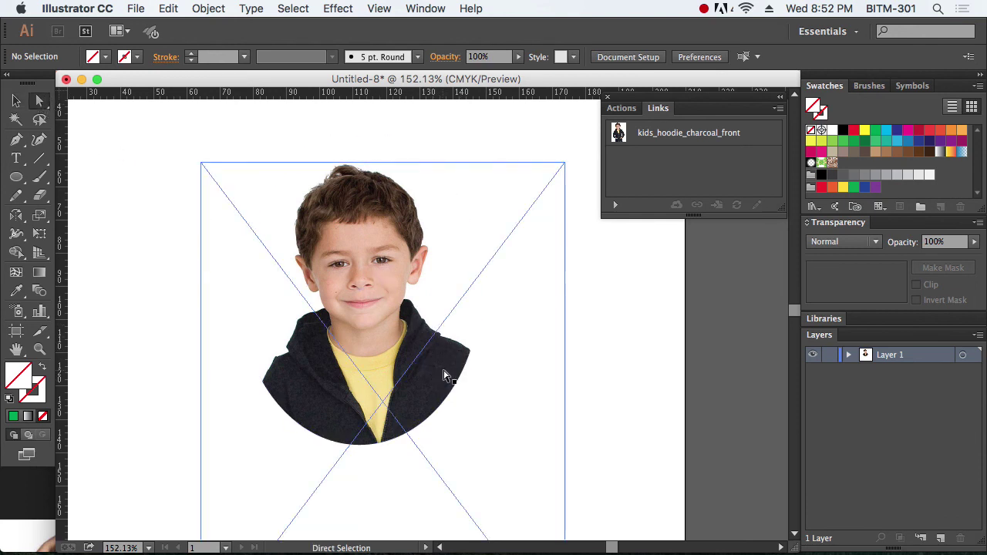
left_click(400, 364)
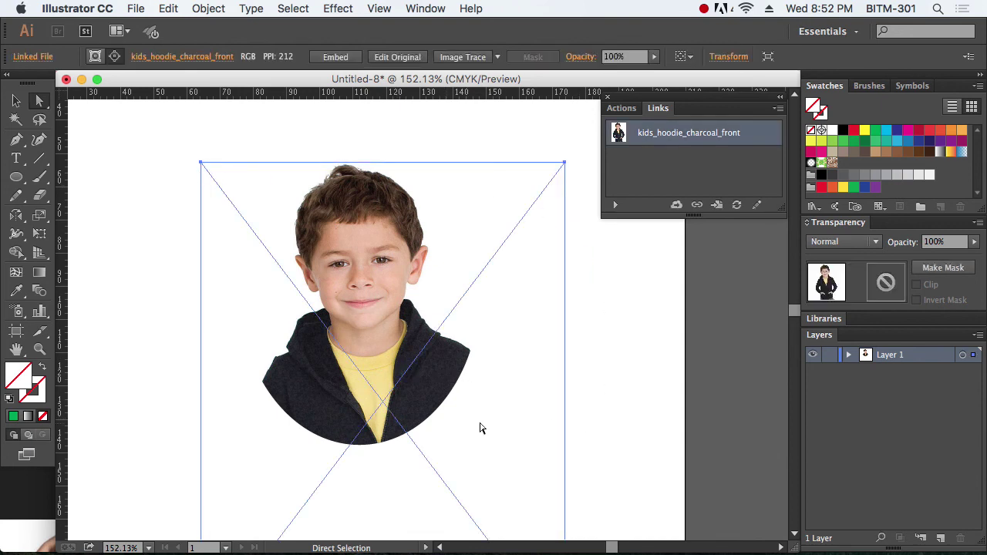
key("super+minus")
key("super+minus")
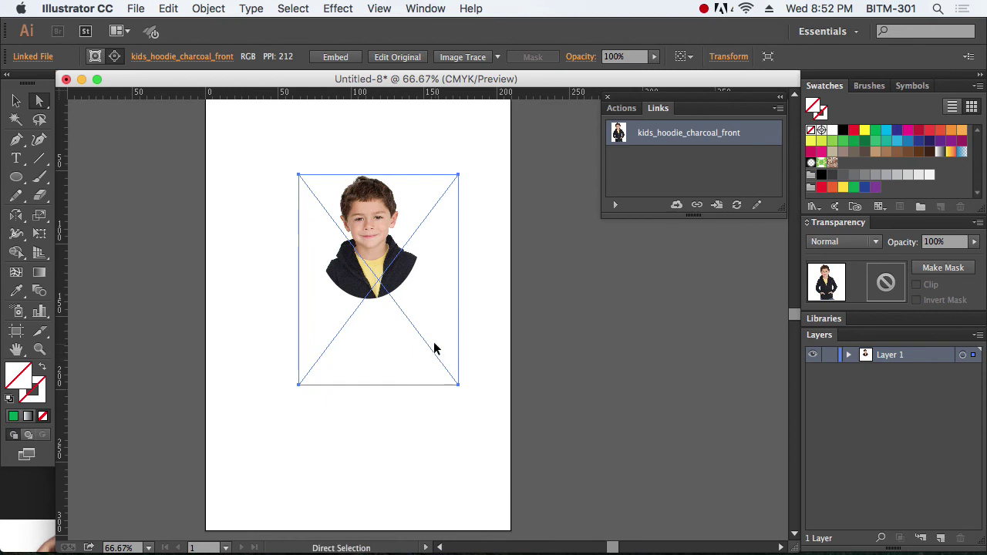
mouse_move(434, 349)
left_mouse_down()
mouse_move(414, 324)
mouse_move(438, 309)
mouse_move(419, 352)
mouse_move(429, 384)
mouse_move(430, 356)
left_mouse_up()
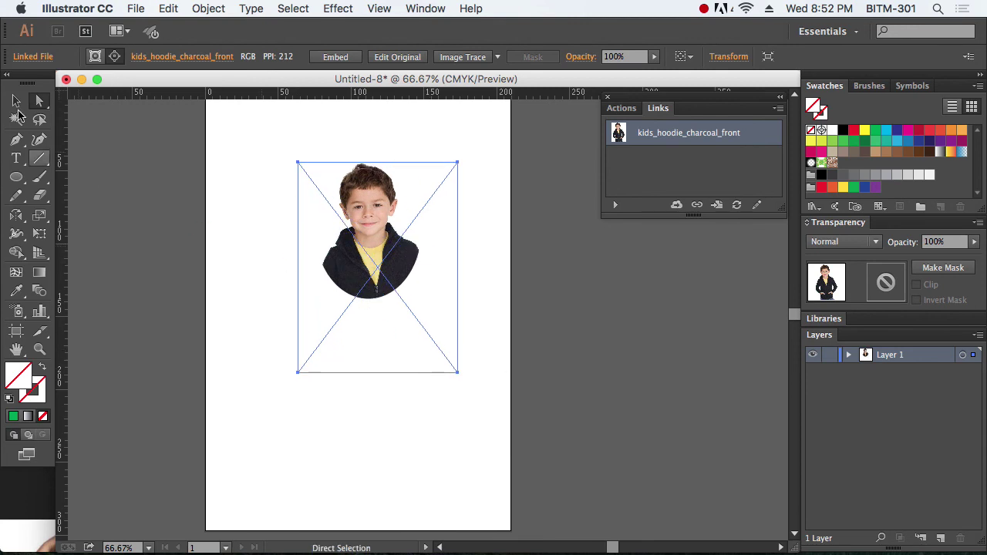
- Enlarge the masked photo to about 210 mm wide and reposition it so the boy's face fills the ellipse
left_click(40, 101)
left_click(17, 101)
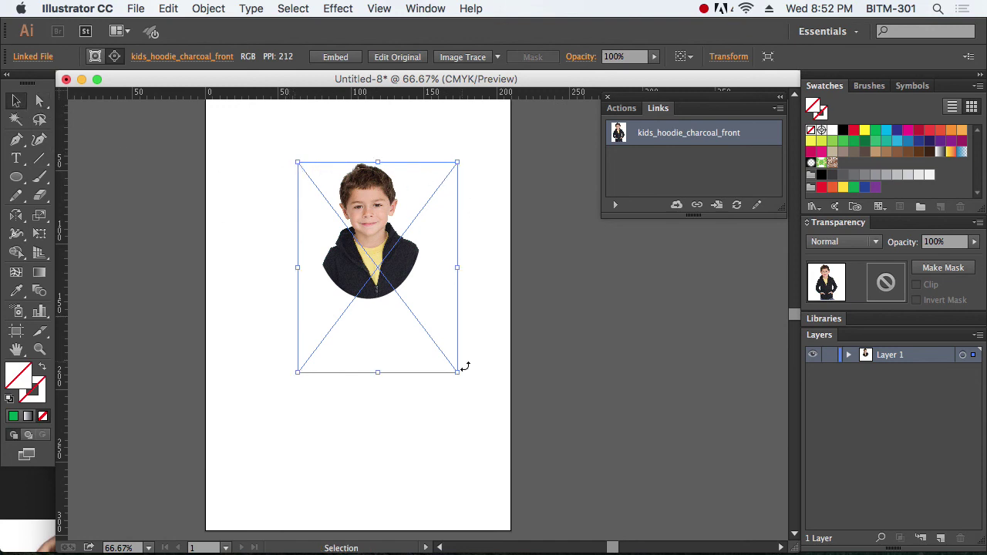
left_click_drag(457, 372, 531, 468)
mouse_move(445, 352)
left_mouse_down()
mouse_move(440, 392)
mouse_move(440, 346)
mouse_move(425, 347)
mouse_move(436, 347)
left_mouse_up()
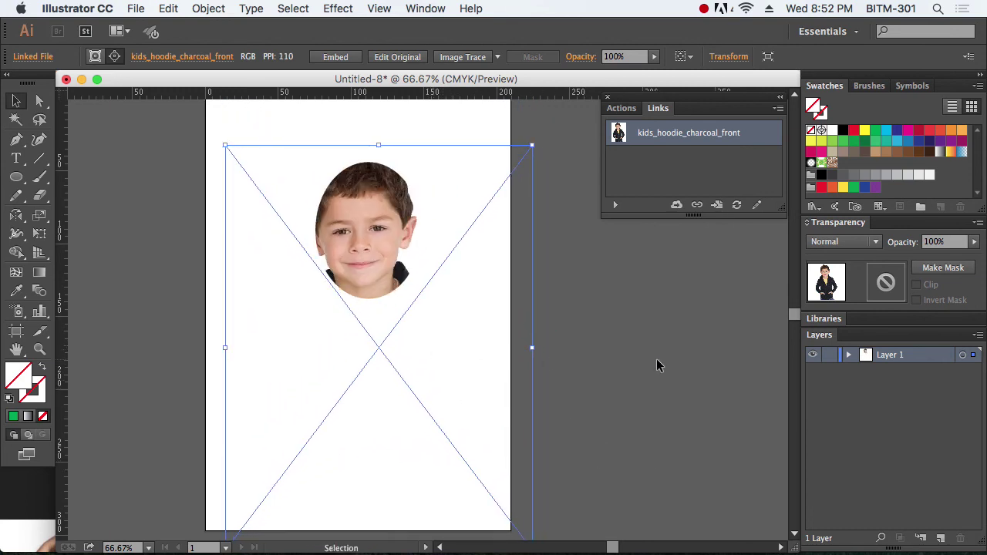